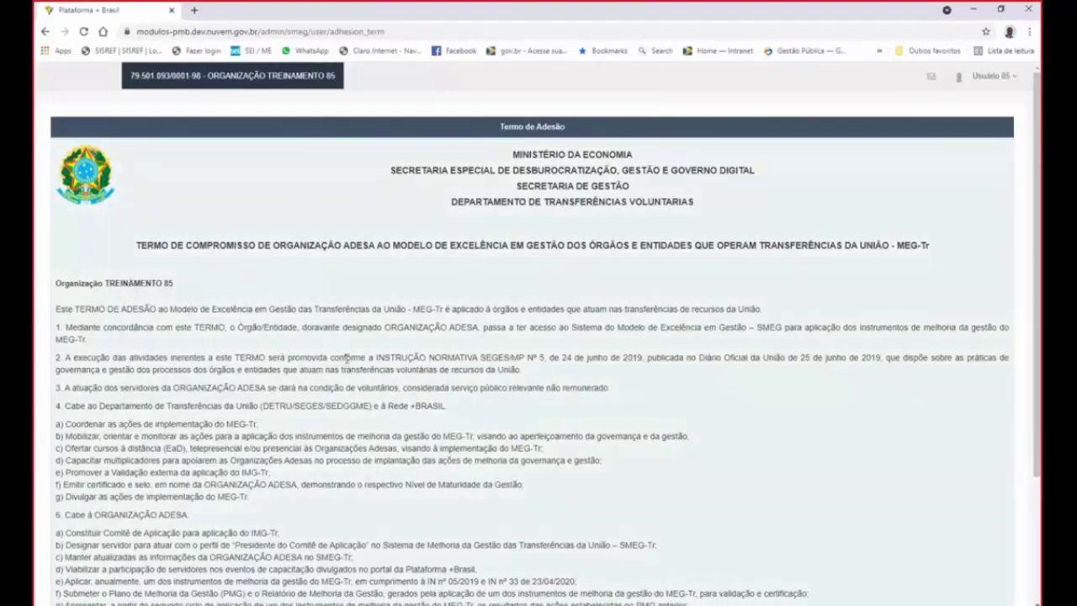
# - Read through the MEG-Tr adhesion term, accept it as read and agreed, and proceed
pyautogui.scroll(-1, 265, 345)
pyautogui.scroll(-1, 263, 340)
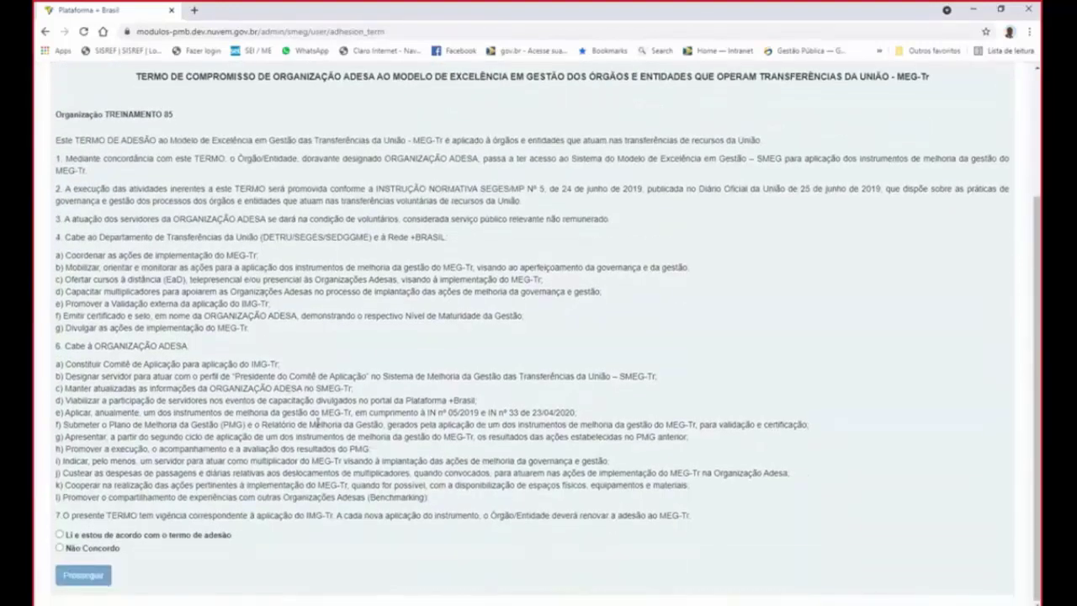
pyautogui.scroll(2, 317, 423)
pyautogui.scroll(-2, 318, 426)
pyautogui.click(59, 535)
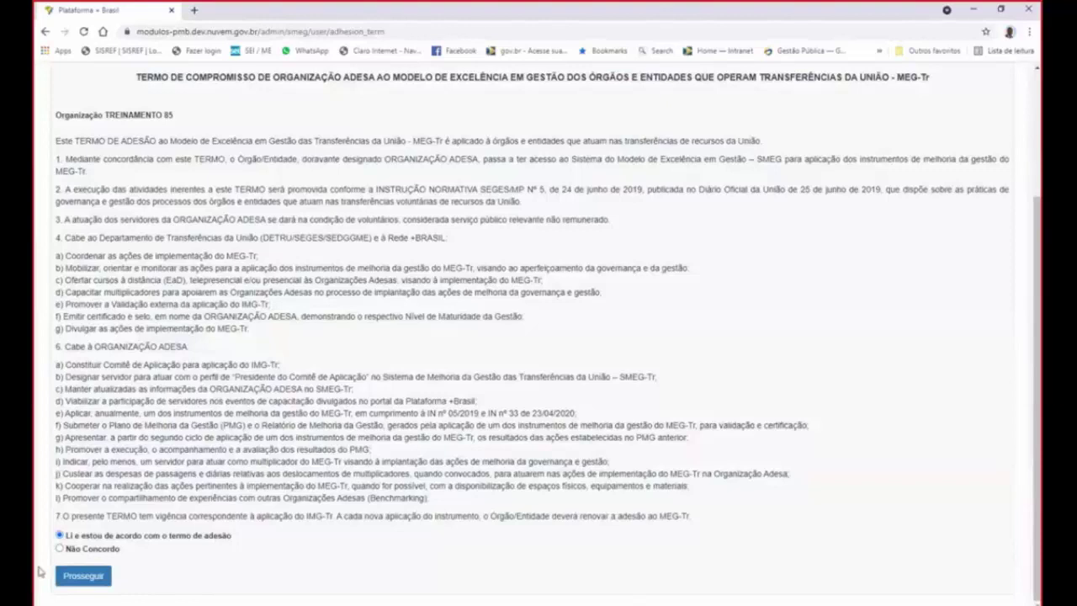
pyautogui.click(83, 575)
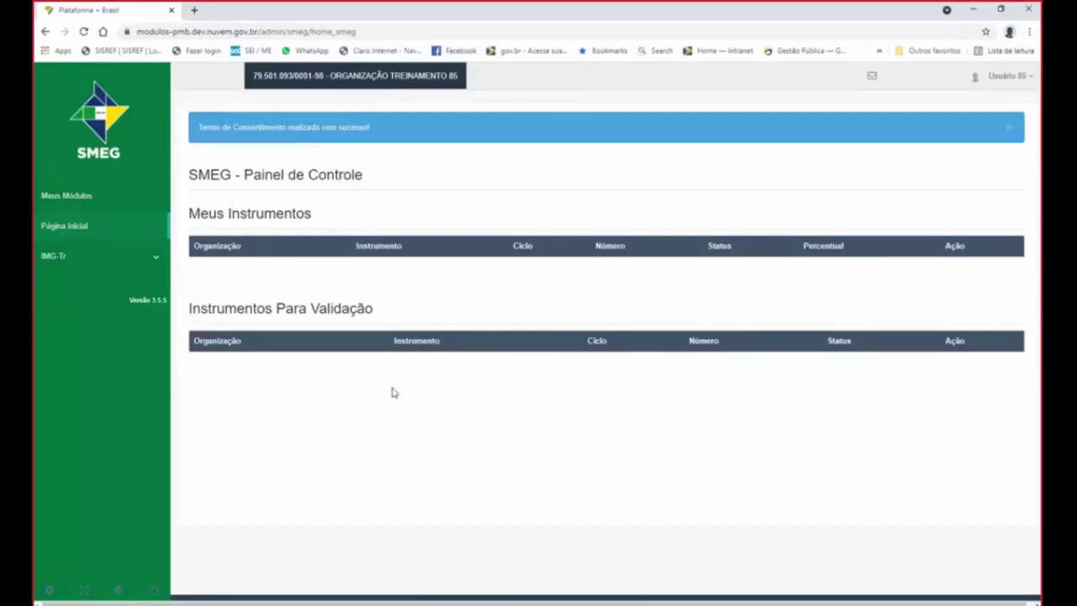
# - Start a new instrument application in the IMG-Tr Aplicação area and dismiss the translation prompt
pyautogui.click(133, 259)
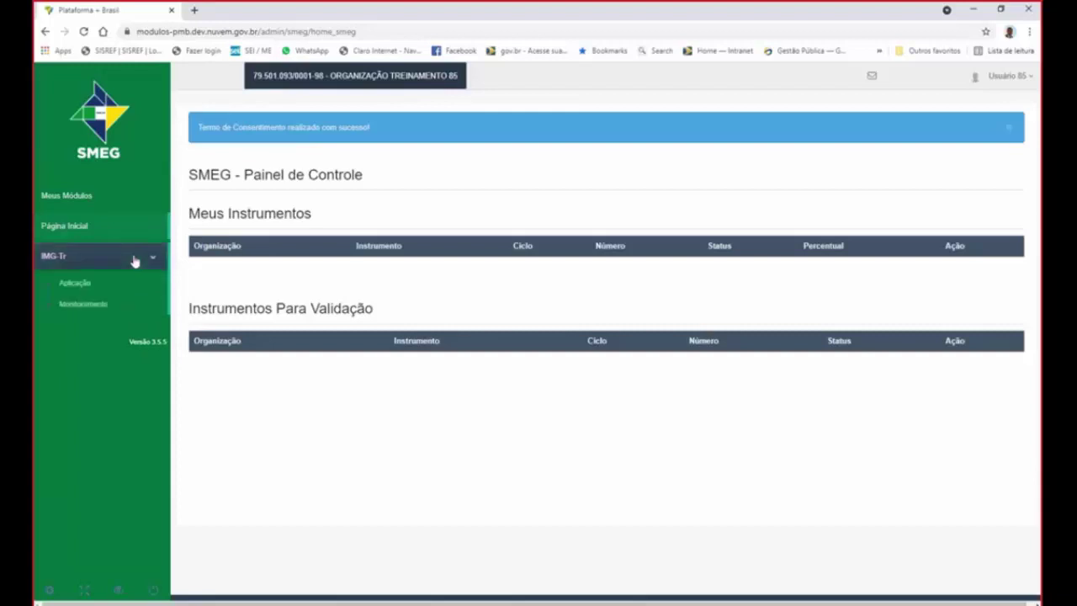
pyautogui.click(92, 286)
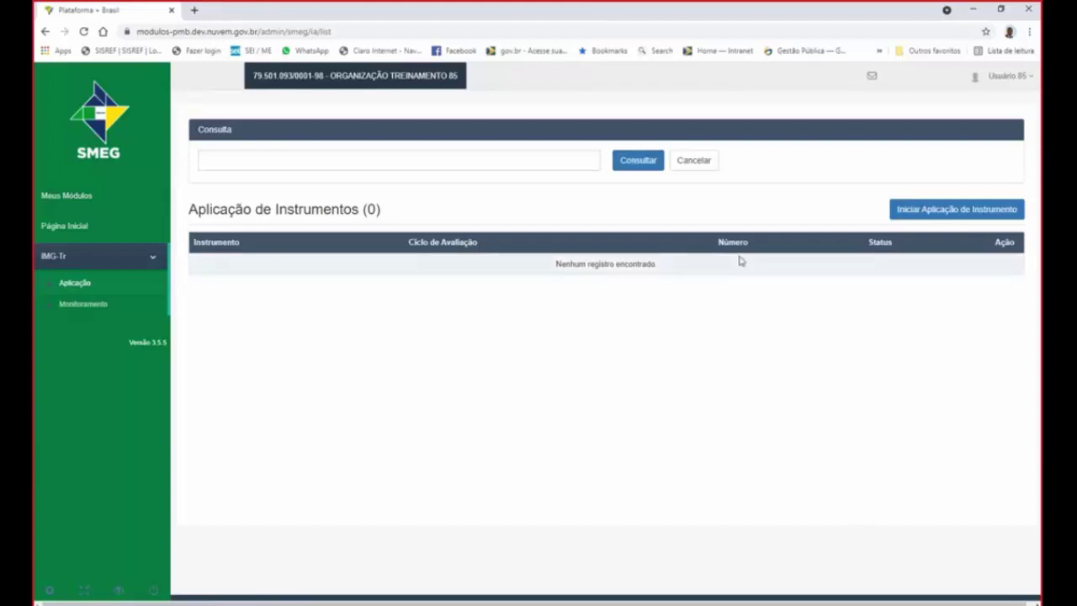
pyautogui.click(948, 212)
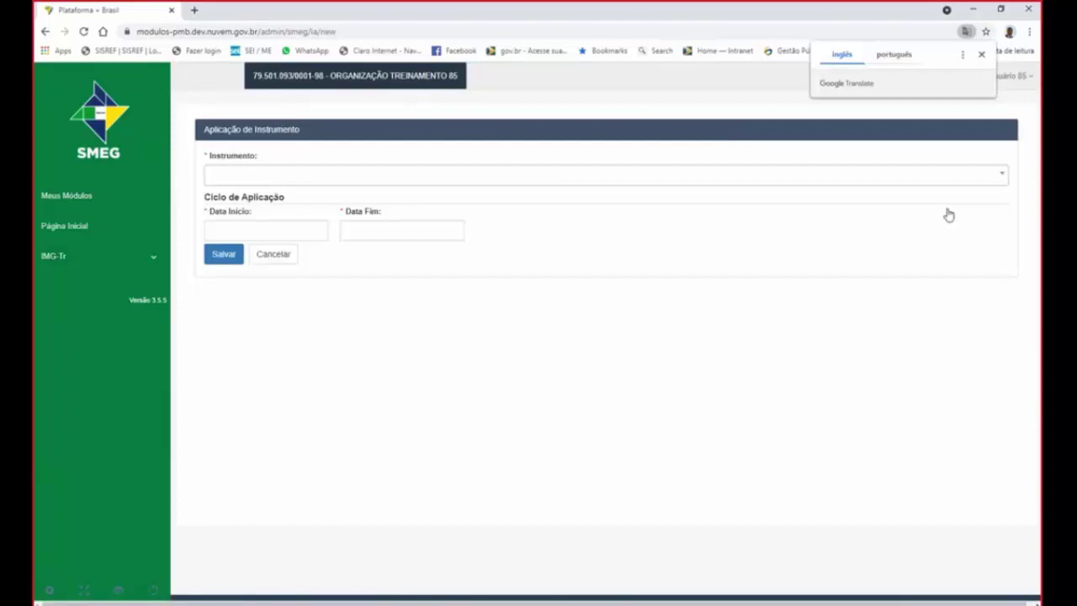
pyautogui.click(981, 54)
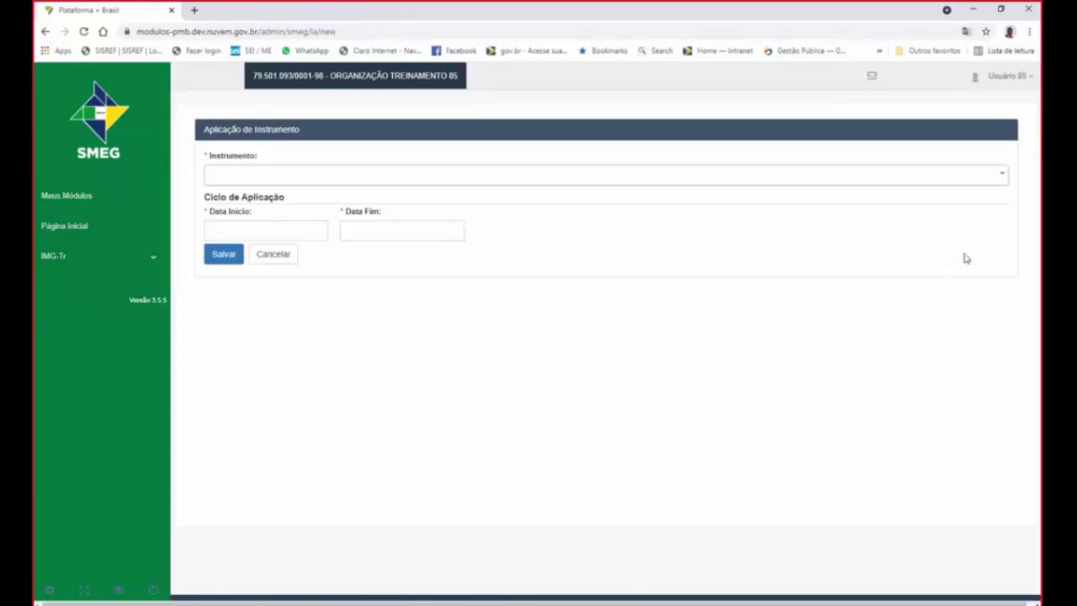
# - Choose "MEG TR 100 Pontos - SIMPLIFICADO - TREINAMENTO (100) - Versão 1.0" as the instrument to apply
pyautogui.click(1004, 177)
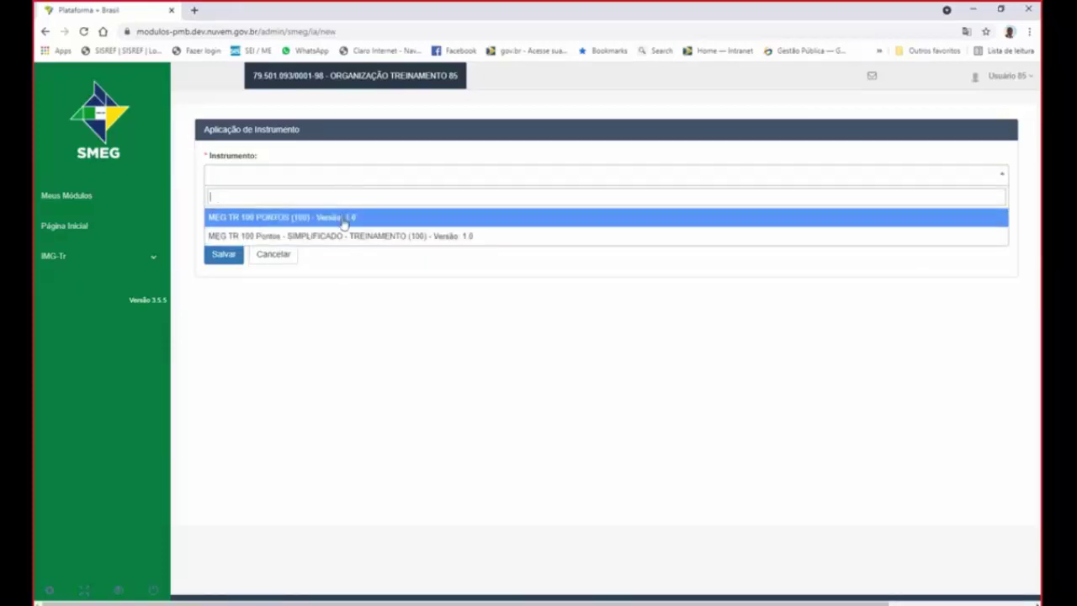
pyautogui.click(492, 241)
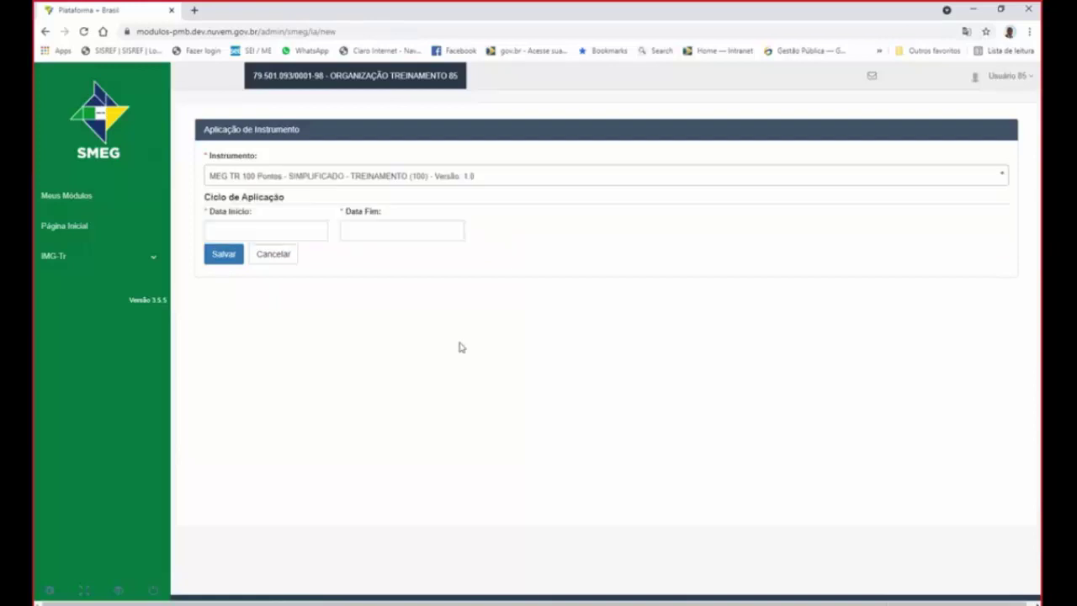
pyautogui.click(1007, 175)
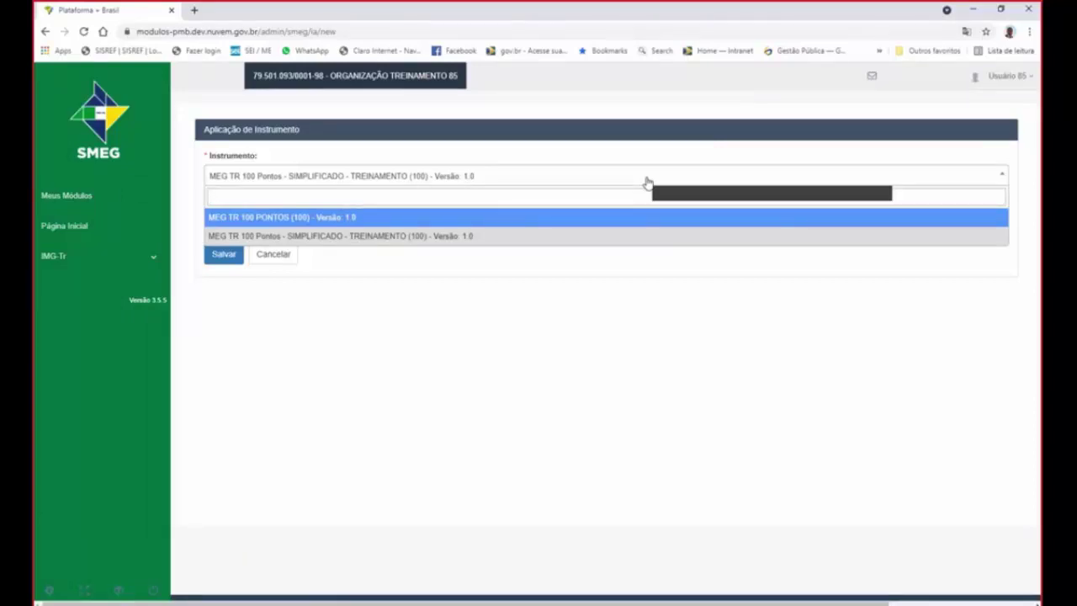
pyautogui.press('Down')
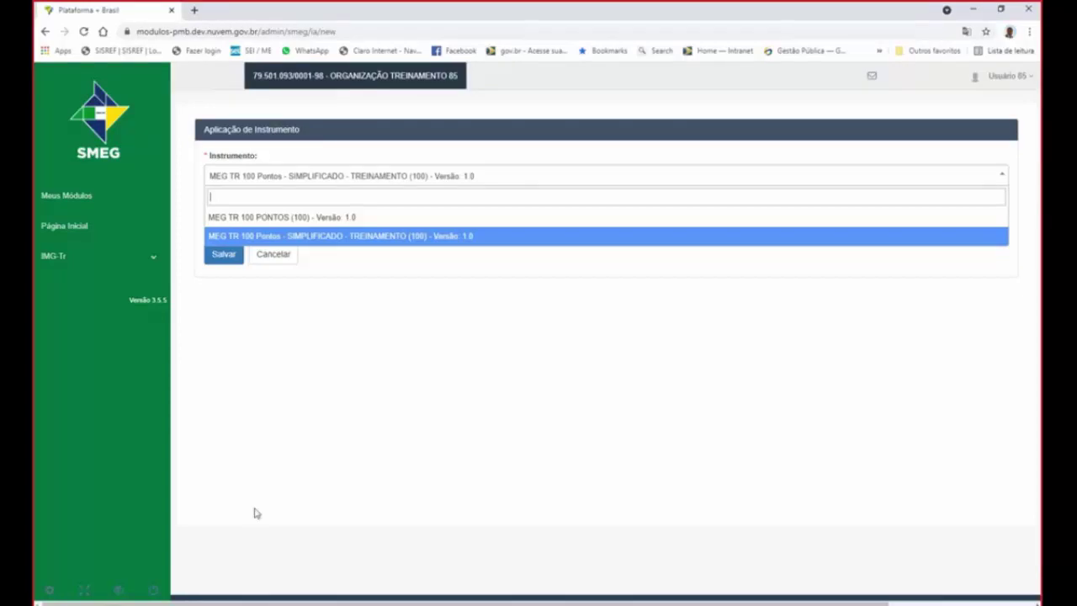
pyautogui.click(467, 239)
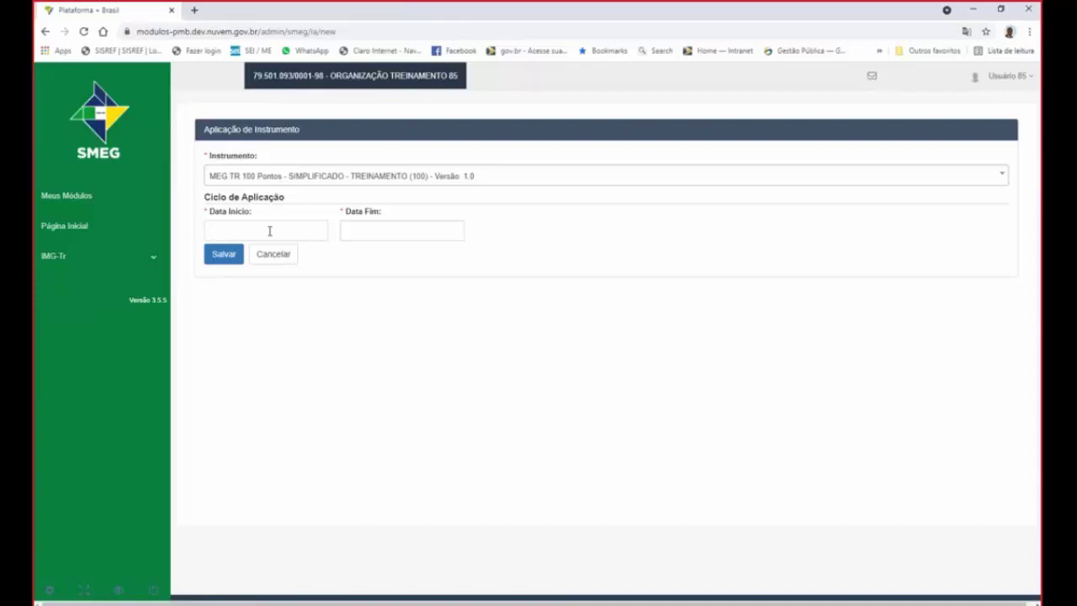
# - Set the application cycle from 01/01/2020 to 31/12/2020 and save the instrument application
pyautogui.write('01')
pyautogui.write('01')
pyautogui.write('/')
pyautogui.write('20')
pyautogui.write('20')
pyautogui.write('31')
pyautogui.write('/')
pyautogui.write('12')
pyautogui.write('/2020')
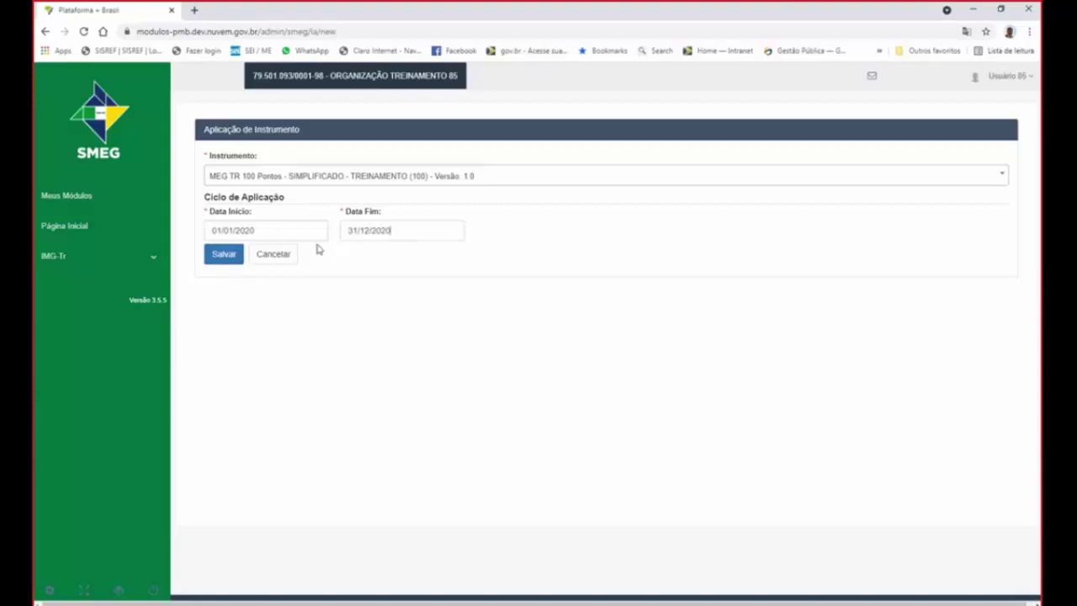
pyautogui.click(408, 236)
pyautogui.click(228, 255)
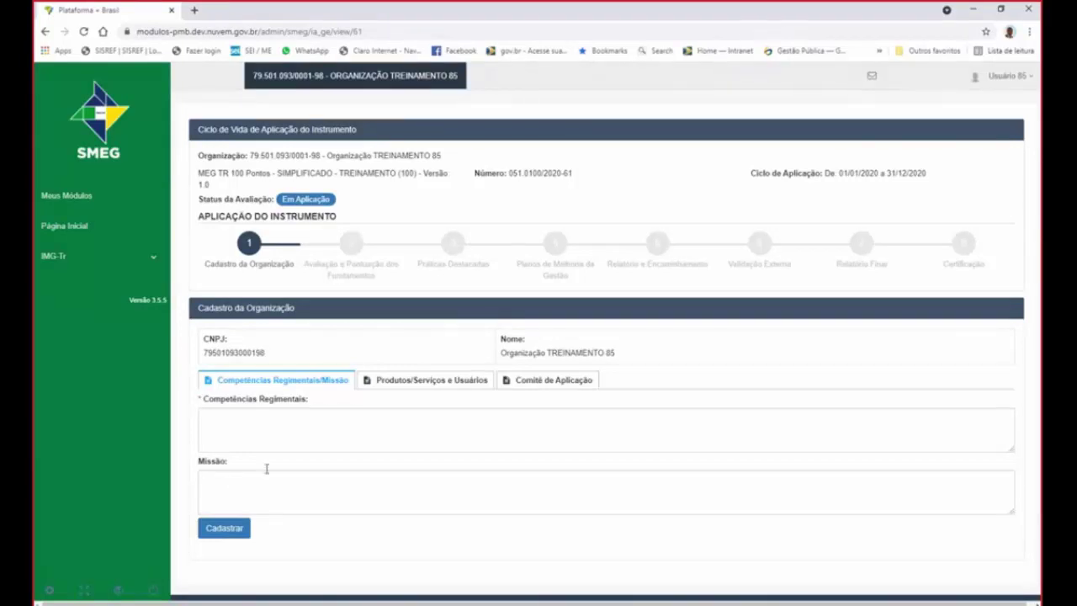
# - Fill in both Competências Regimentais and Missão with "Teste" and register the organization data
pyautogui.click(249, 415)
pyautogui.write('Teste')
pyautogui.moveTo(233, 416); pyautogui.dragTo(204, 418)
pyautogui.hotkey('ctrl', 'c')
pyautogui.click(265, 487)
pyautogui.hotkey('ctrl', 'v')
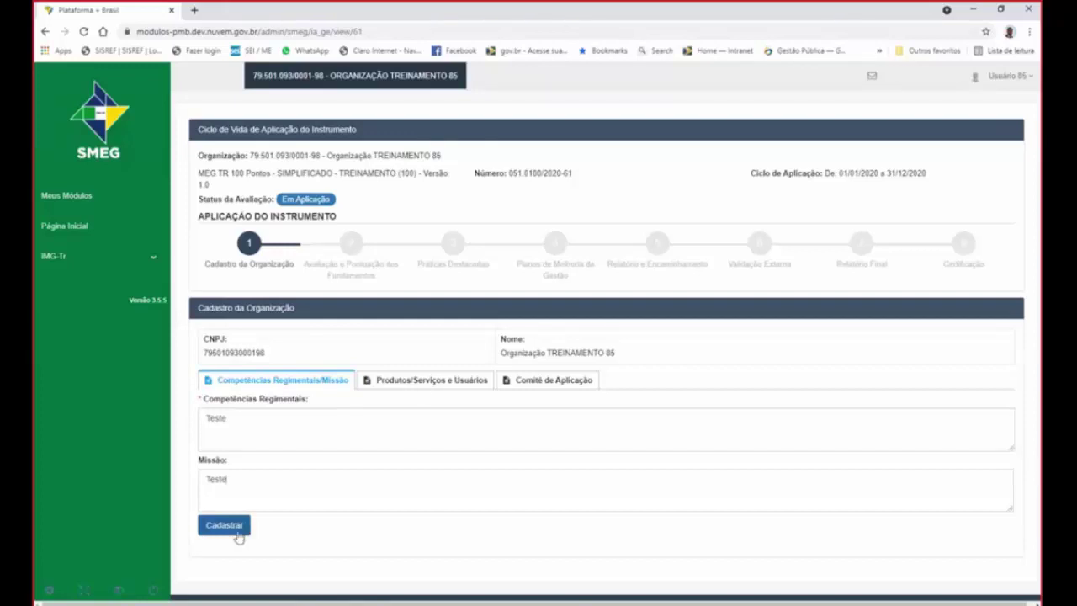
pyautogui.click(426, 383)
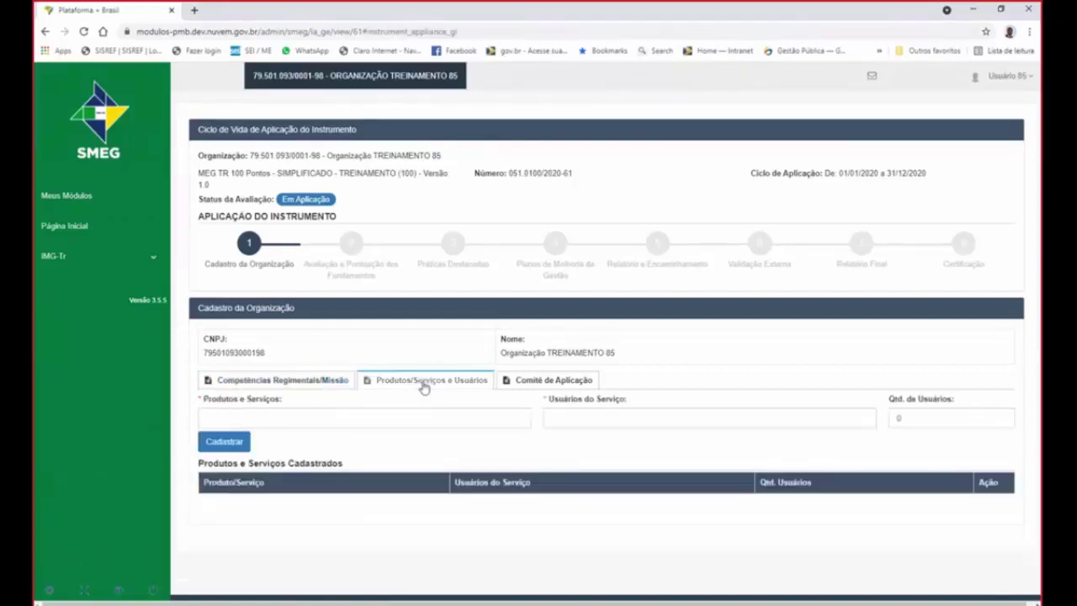
pyautogui.click(277, 380)
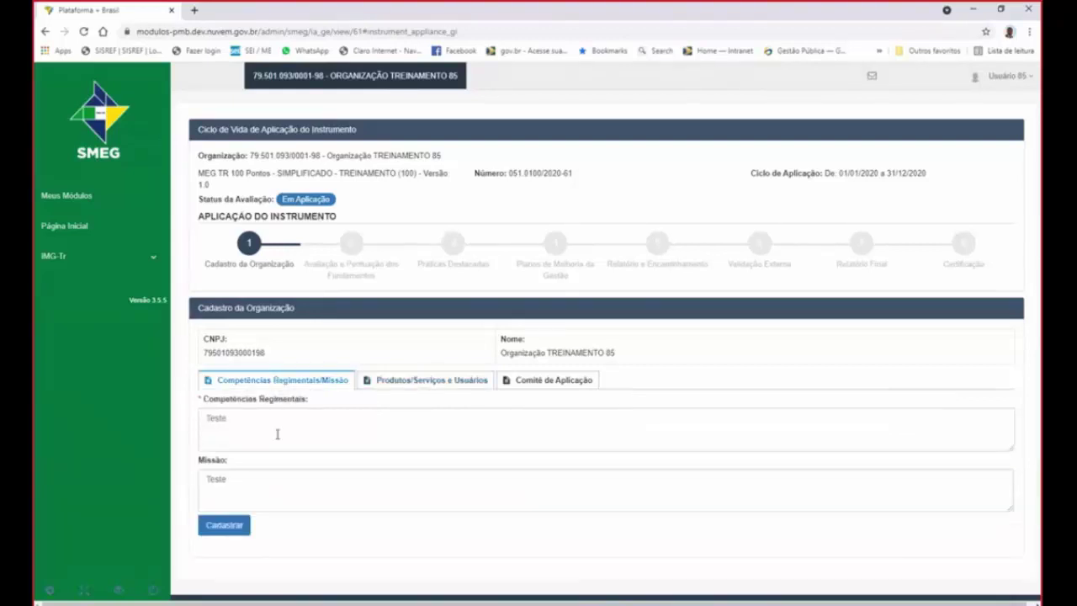
pyautogui.click(224, 527)
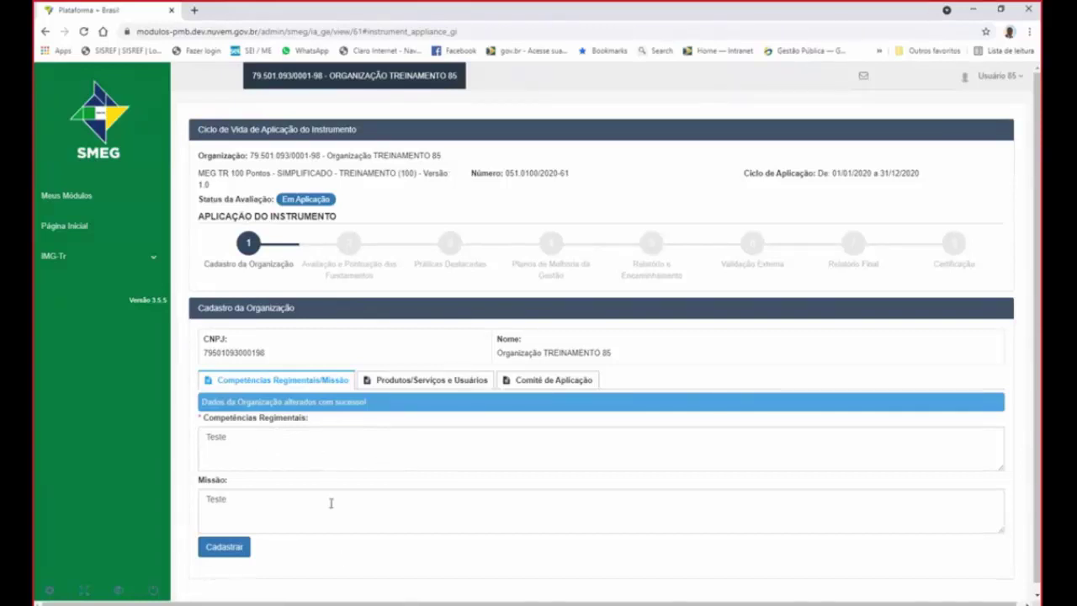
# - Register the product/service "Serviço 1" with service users "Usuário 1" and a quantity of 1000 users
pyautogui.click(431, 380)
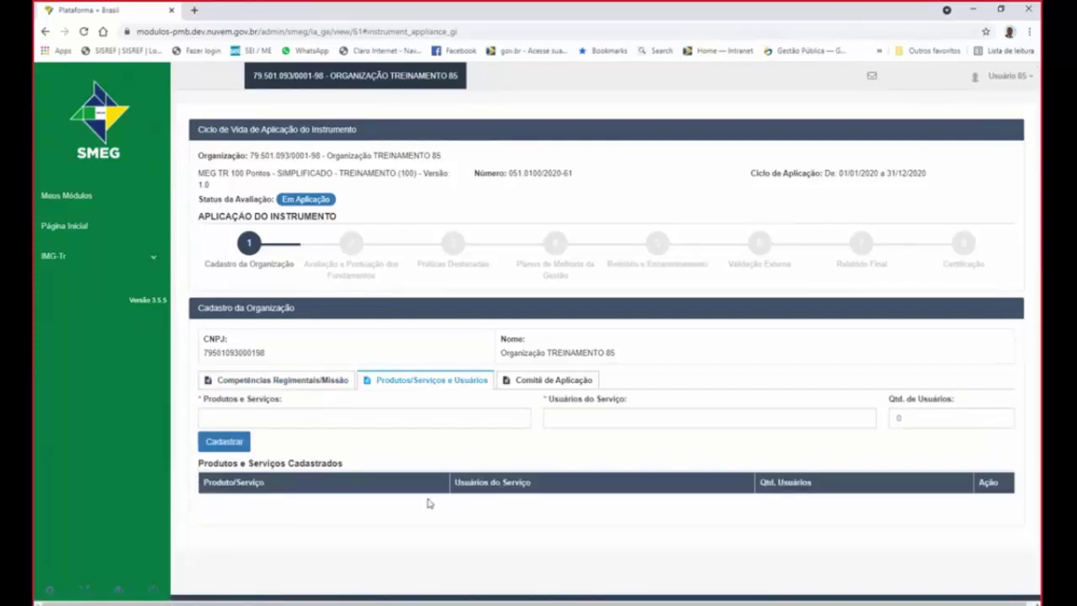
pyautogui.click(246, 418)
pyautogui.write('Servi')
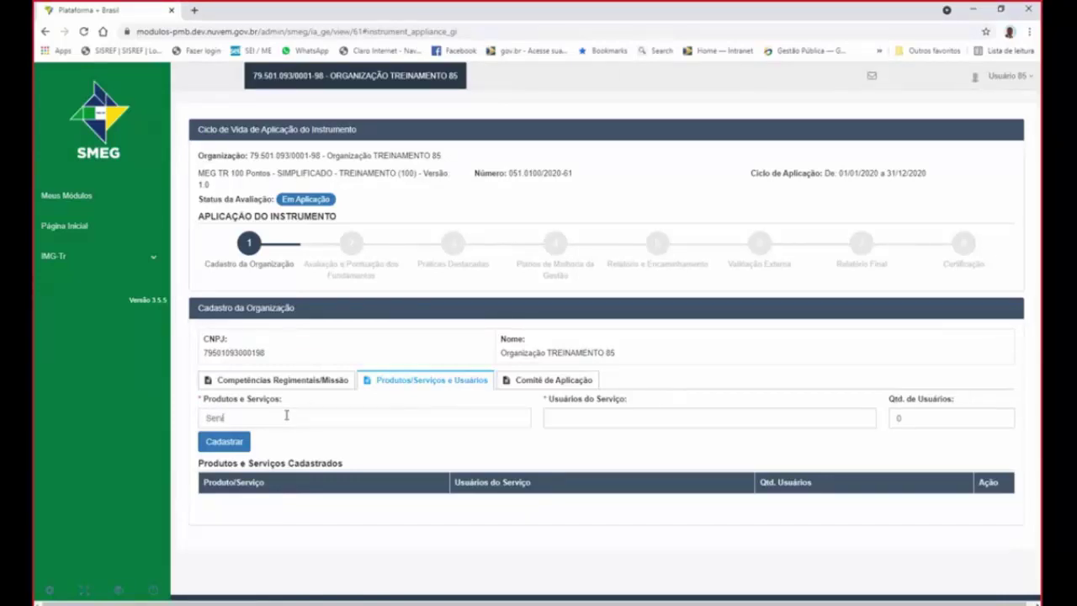
pyautogui.write('ço 1')
pyautogui.click(568, 412)
pyautogui.write('Usuário')
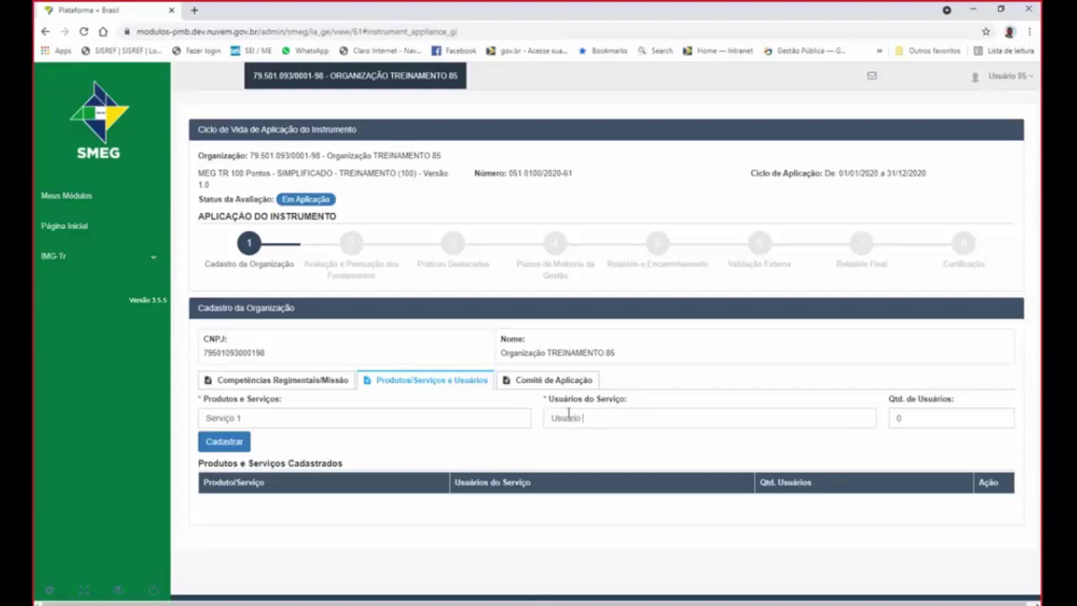
pyautogui.write(' 1')
pyautogui.click(1004, 422)
pyautogui.click(1003, 417)
pyautogui.click(1003, 416)
pyautogui.press('BackSpace')
pyautogui.write('1000')
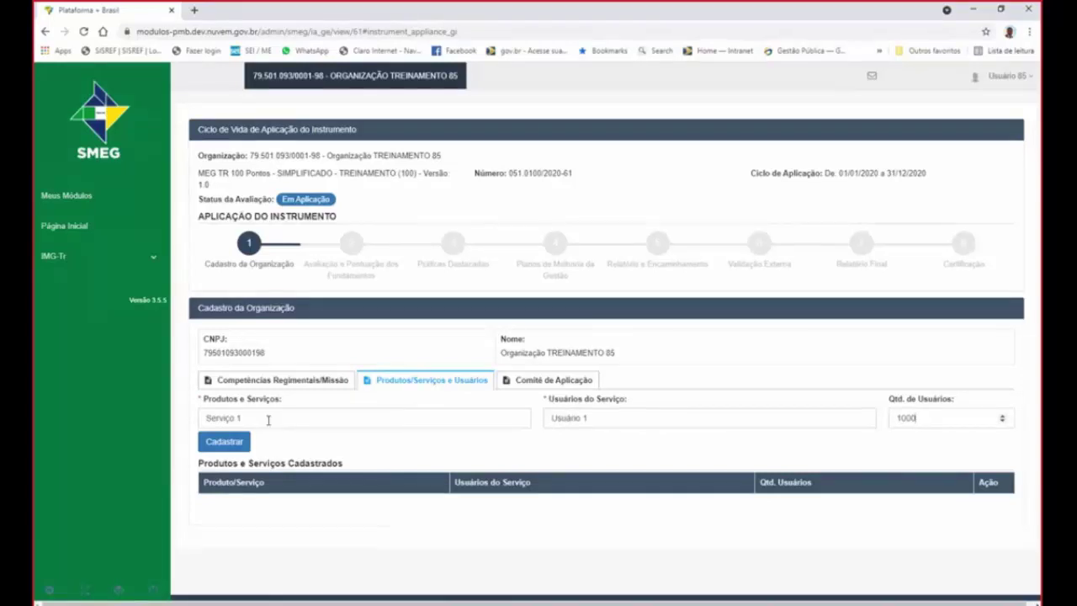
pyautogui.click(228, 444)
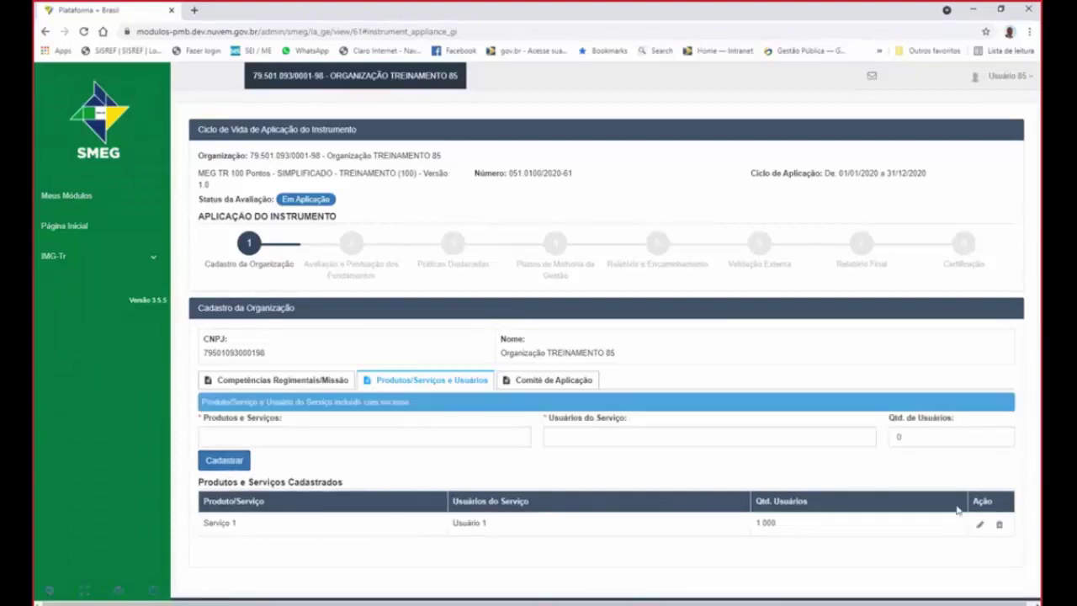
# - Register a second product/service "serviço2" with service users "Usuário2" and a quantity of 20000 users
pyautogui.click(295, 439)
pyautogui.write('servic')
pyautogui.write('o2')
pyautogui.click(568, 432)
pyautogui.write('Usuário2')
pyautogui.click(934, 433)
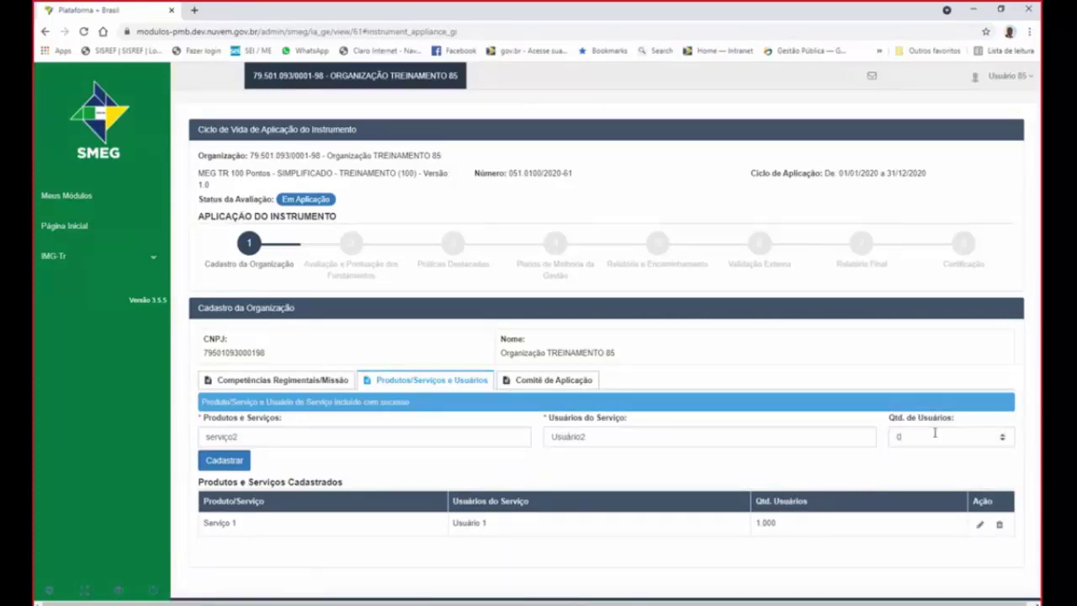
pyautogui.write('2000')
pyautogui.press('BackSpace')
pyautogui.press('BackSpace')
pyautogui.press('BackSpace')
pyautogui.press('BackSpace')
pyautogui.press('BackSpace')
pyautogui.write('20000')
pyautogui.click(223, 466)
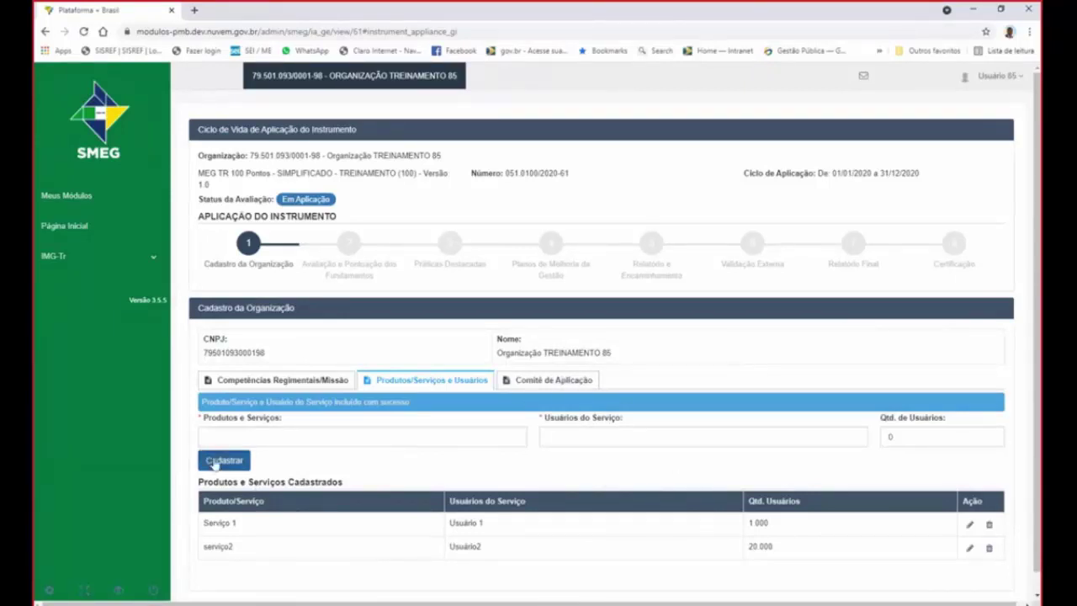
pyautogui.click(222, 464)
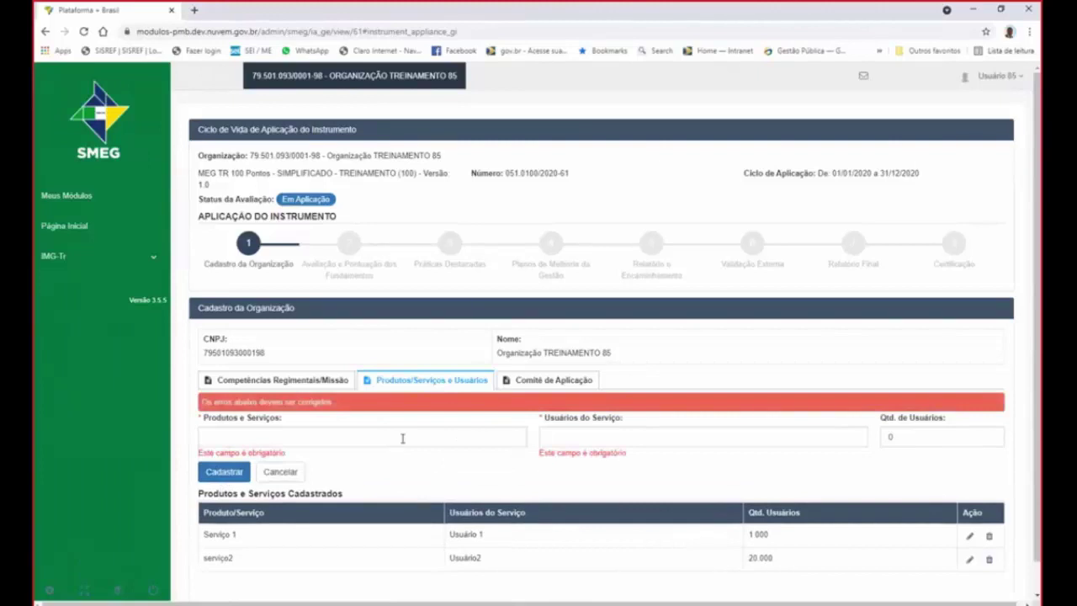
pyautogui.click(396, 436)
pyautogui.click(286, 474)
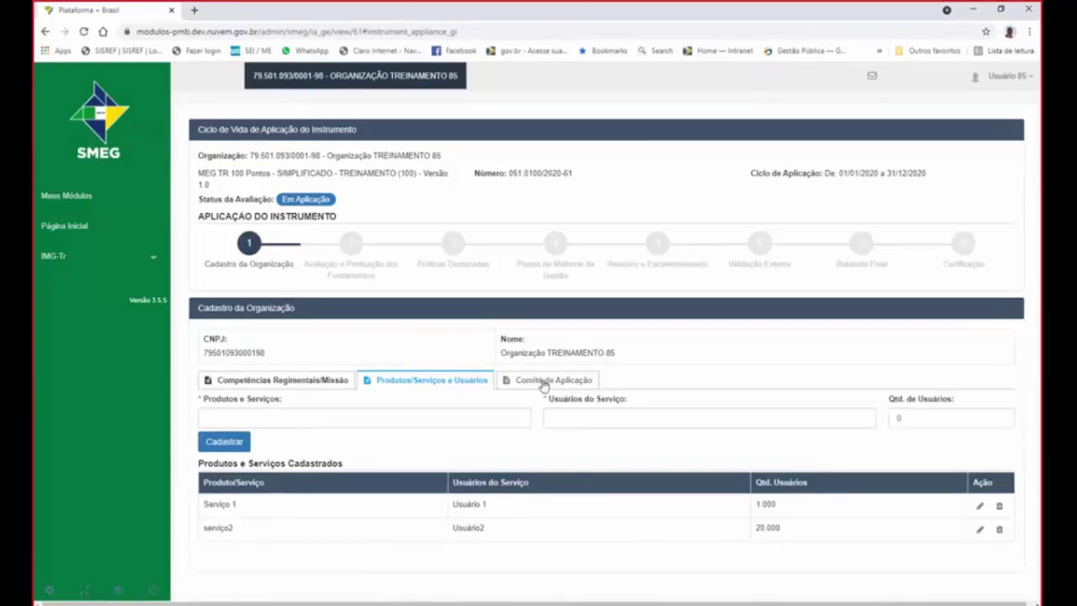
pyautogui.click(543, 383)
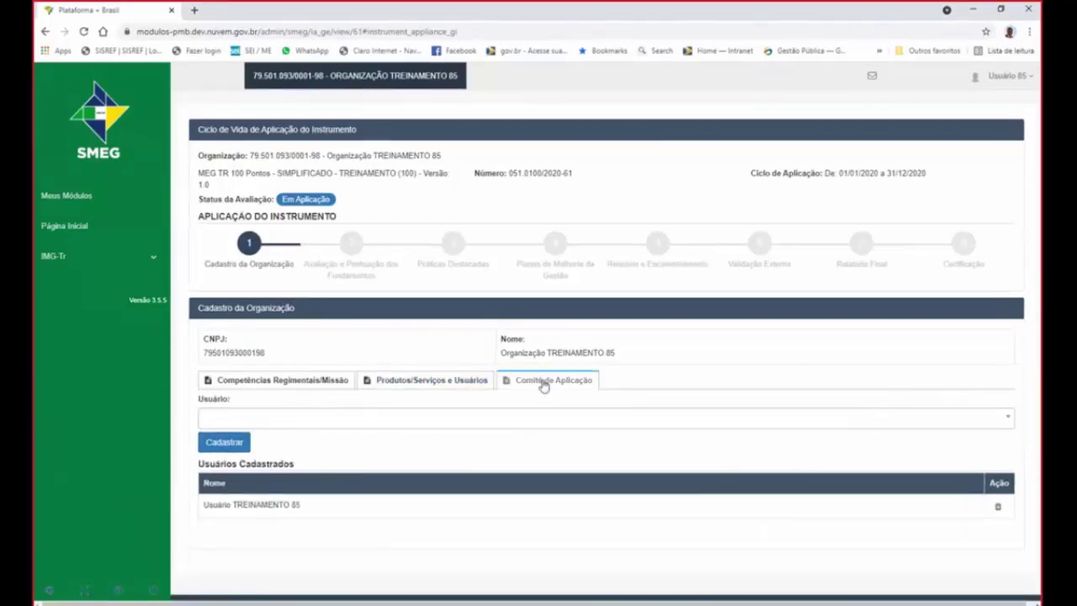
# - Register the product/service "Serviço de Assistência Social" with service users "Famílias de baixa renda" and a quantity of 1500 users
pyautogui.click(446, 381)
pyautogui.click(569, 416)
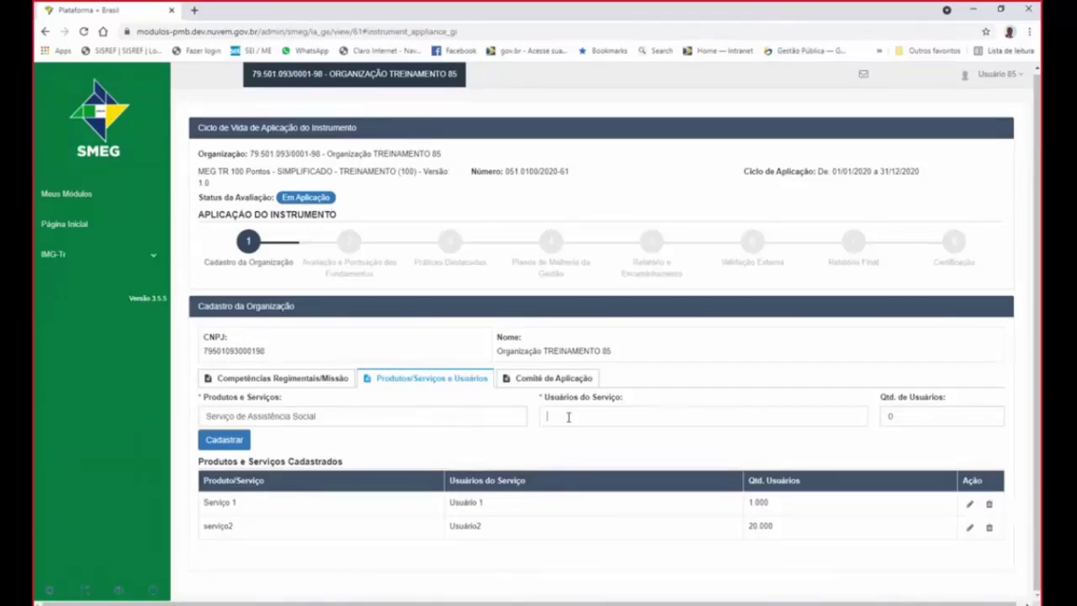
pyautogui.write('Famílias')
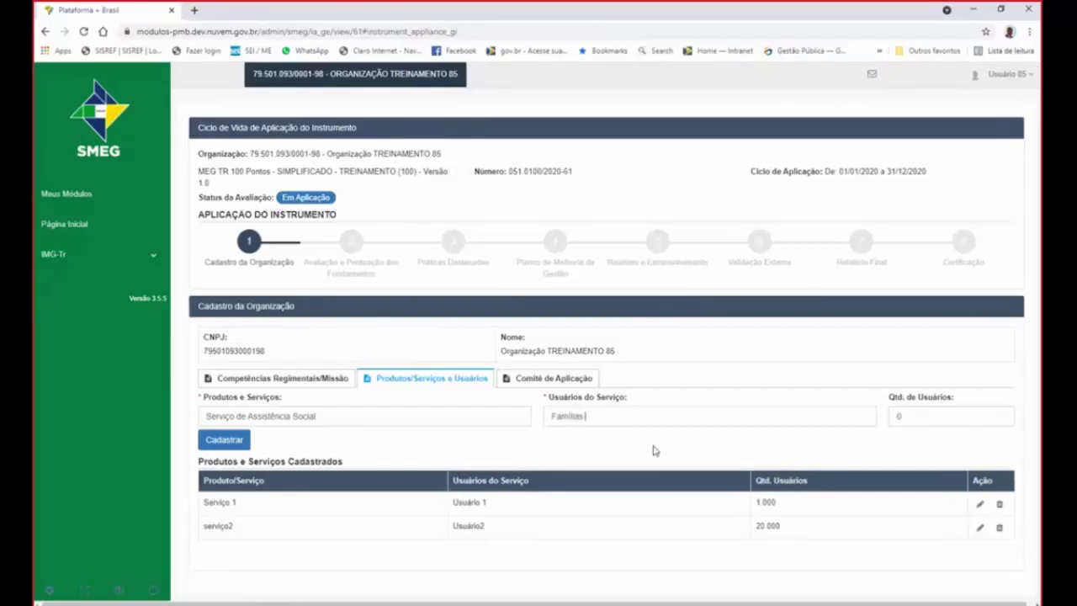
pyautogui.write(' de baixa')
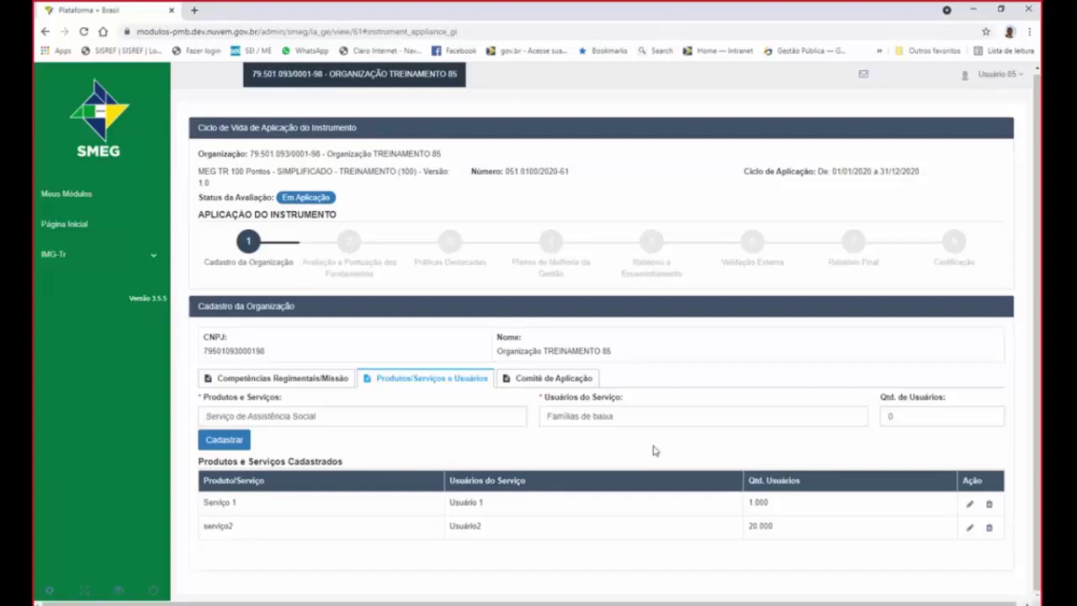
pyautogui.write(' renda')
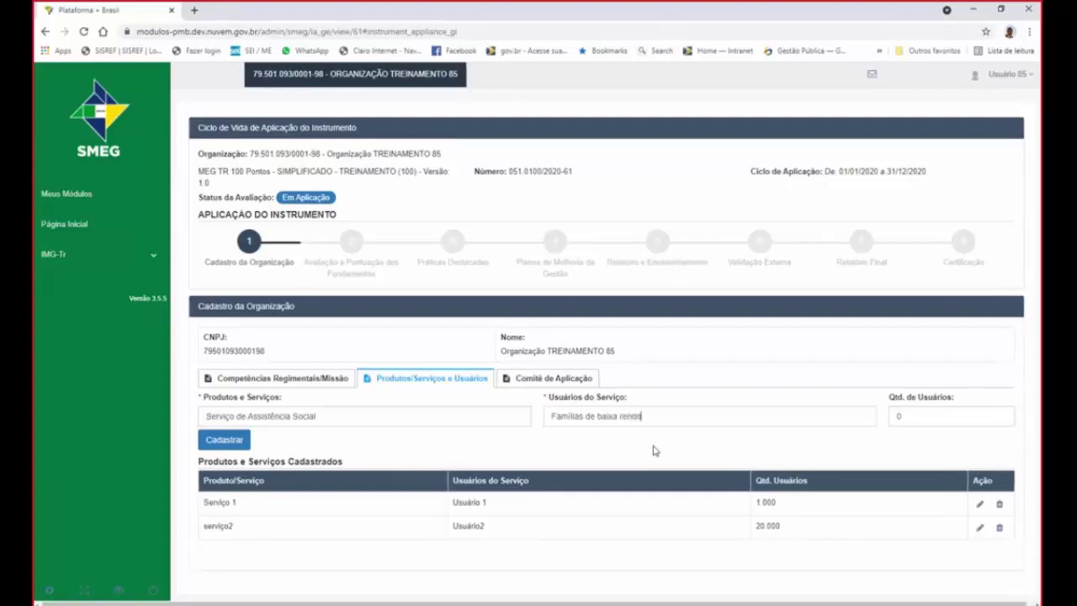
pyautogui.click(909, 423)
pyautogui.write('15000')
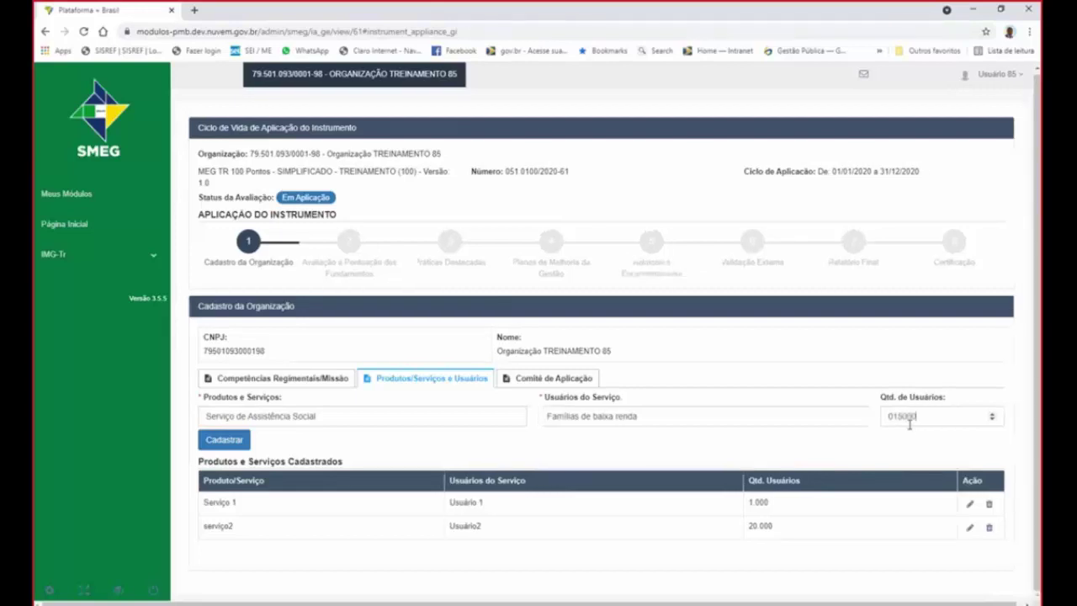
pyautogui.press('BackSpace')
pyautogui.press('BackSpace')
pyautogui.press('BackSpace')
pyautogui.press('BackSpace')
pyautogui.press('BackSpace')
pyautogui.press('BackSpace')
pyautogui.write('1500')
pyautogui.click(221, 441)
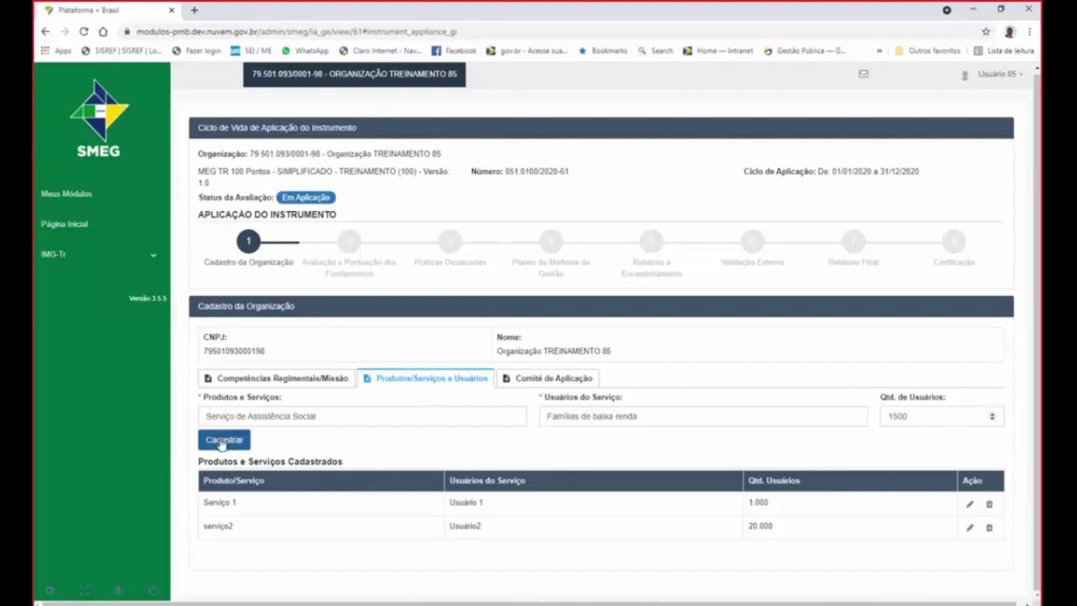
# - Check the registered users in Comitê de Aplicação and go to the Avaliação e Pontuação dos Fundamentos stage
pyautogui.click(560, 380)
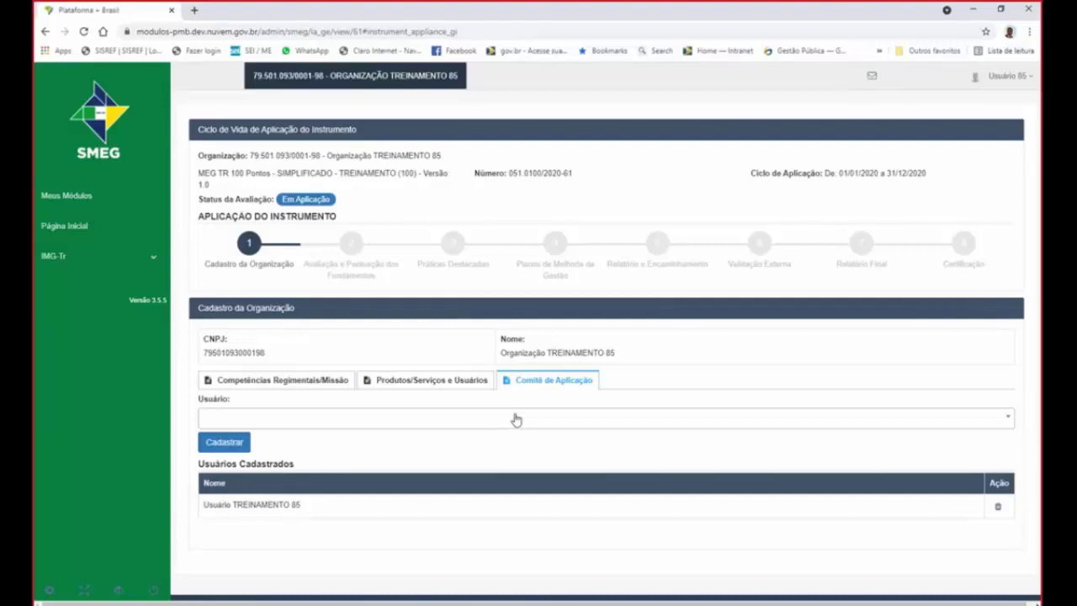
pyautogui.click(365, 251)
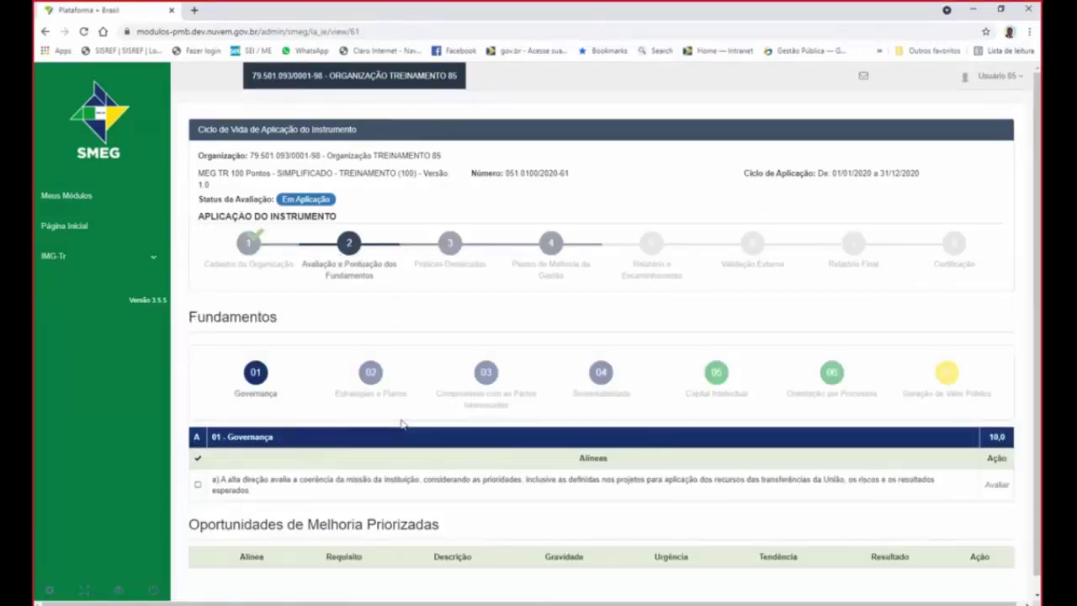
pyautogui.scroll(-1, 418, 416)
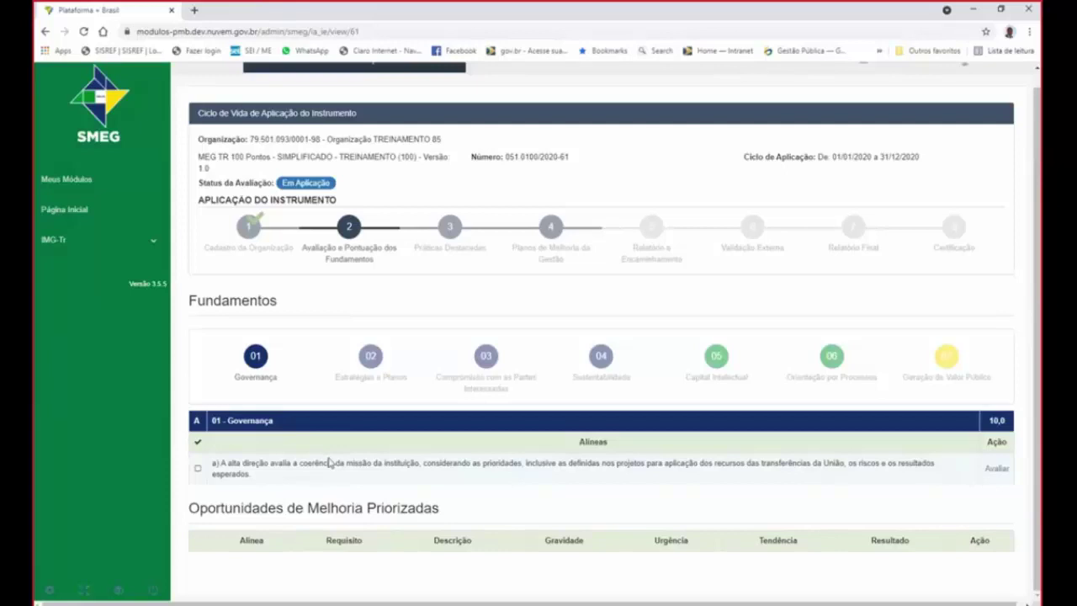
# - View fundamento 03 Compromisso com as Partes Interessadas, return to 01 Governança and open its alínea a) for evaluation
pyautogui.click(487, 355)
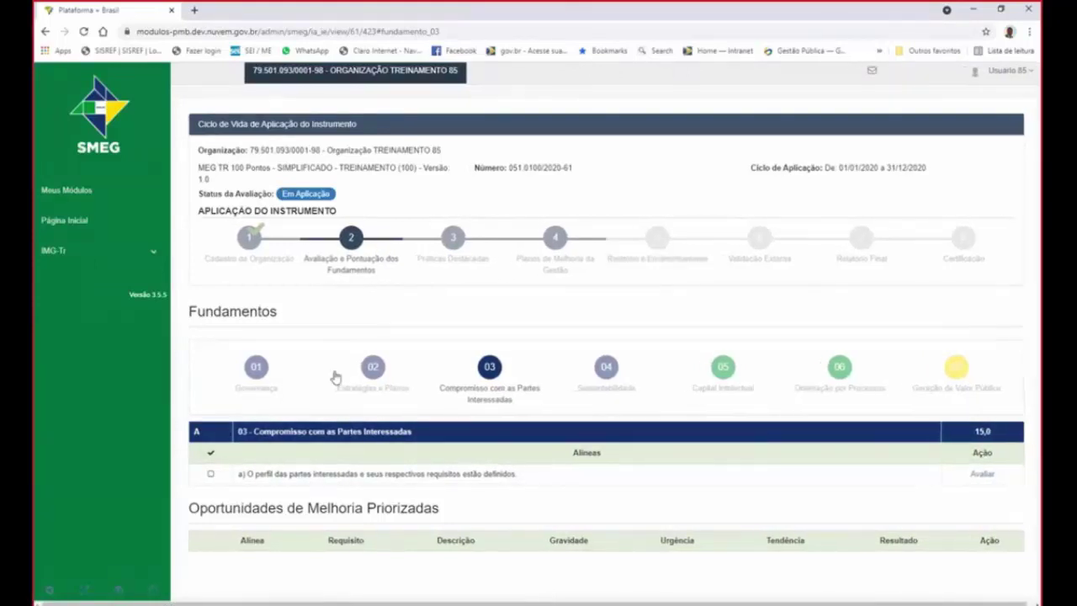
pyautogui.click(255, 368)
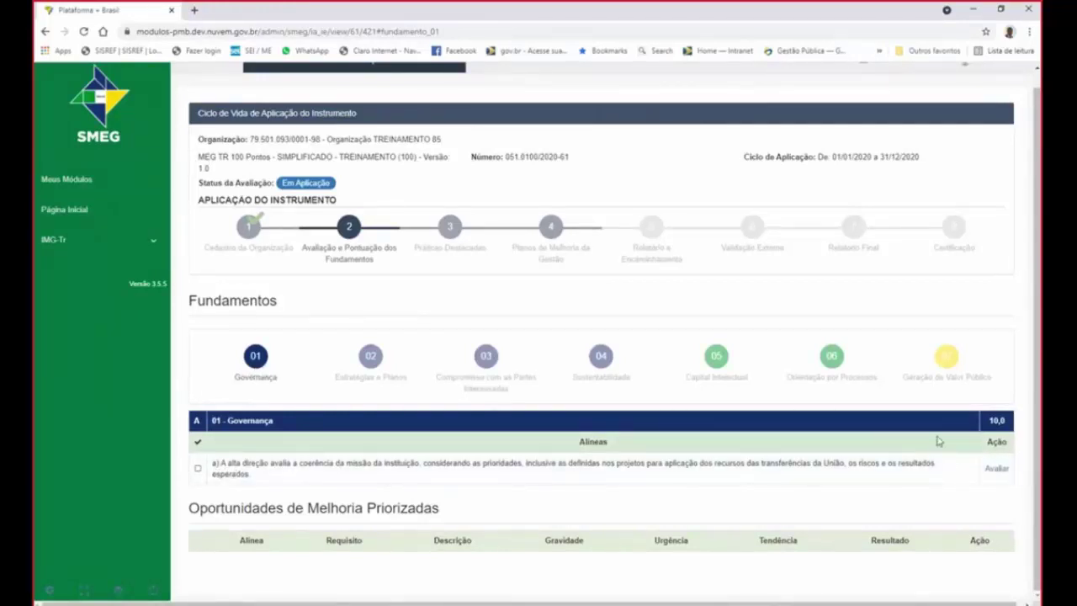
pyautogui.click(1000, 470)
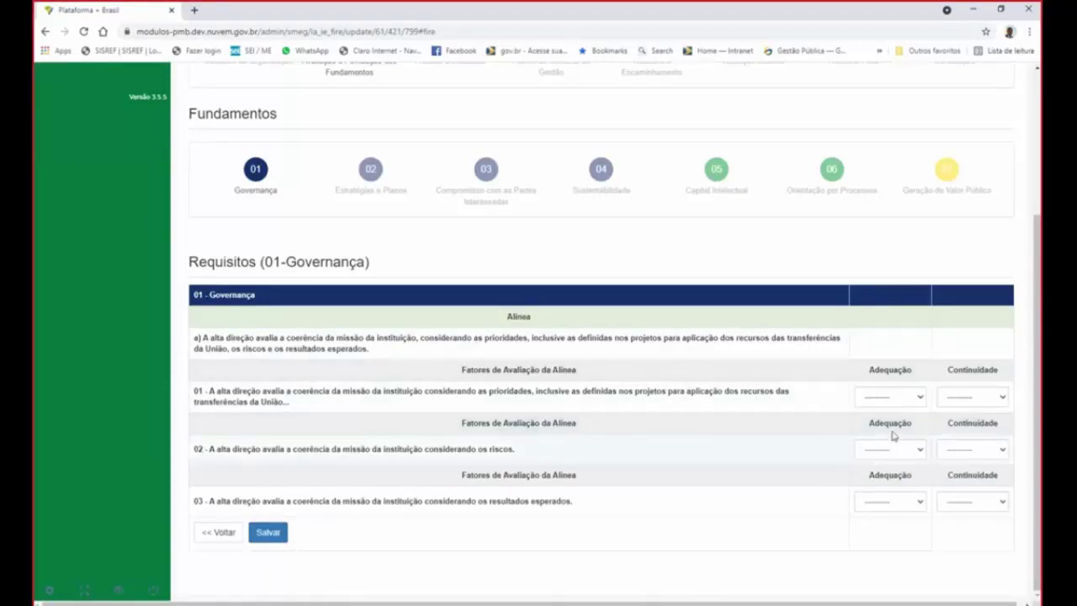
# - Set Adequação to Sim for Governança factor 01 and fill its Prática de Gestão description with the word "Teste" repeated over about four lines
pyautogui.click(919, 400)
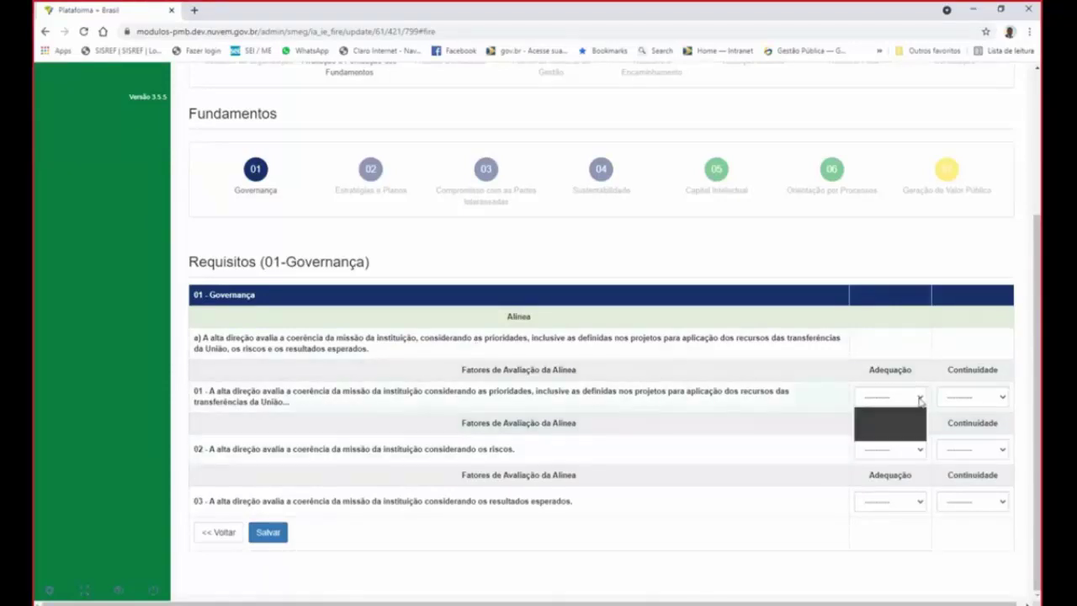
pyautogui.click(880, 426)
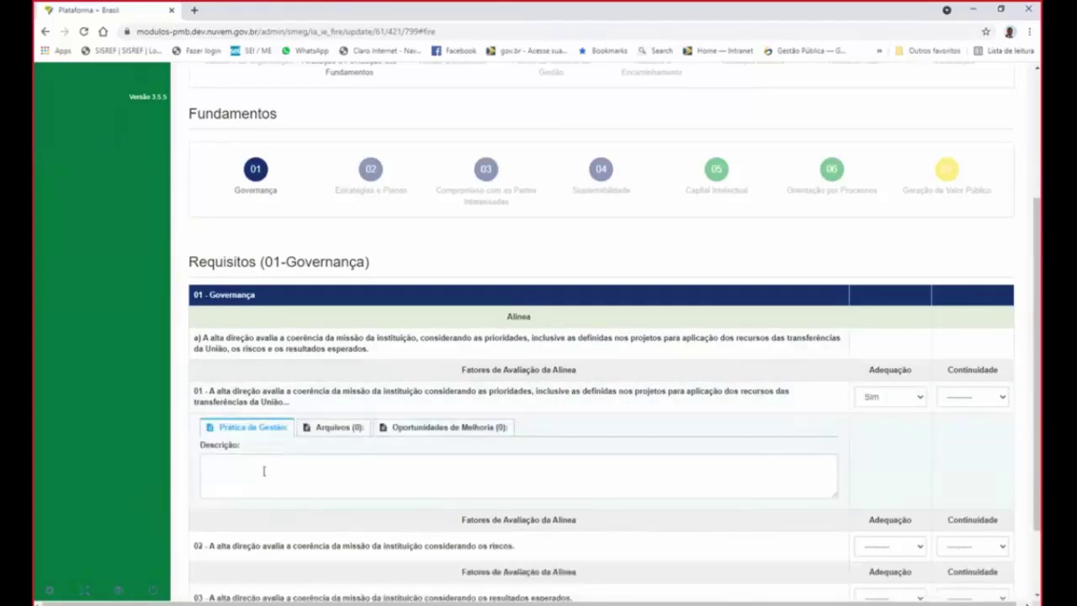
pyautogui.click(218, 467)
pyautogui.write('Teste')
pyautogui.write('Teste')
pyautogui.hotkey('ctrl', 'v')
pyautogui.hotkey('ctrl', 'v')
pyautogui.hotkey('ctrl', 'v')
pyautogui.hotkey('ctrl', 'v')
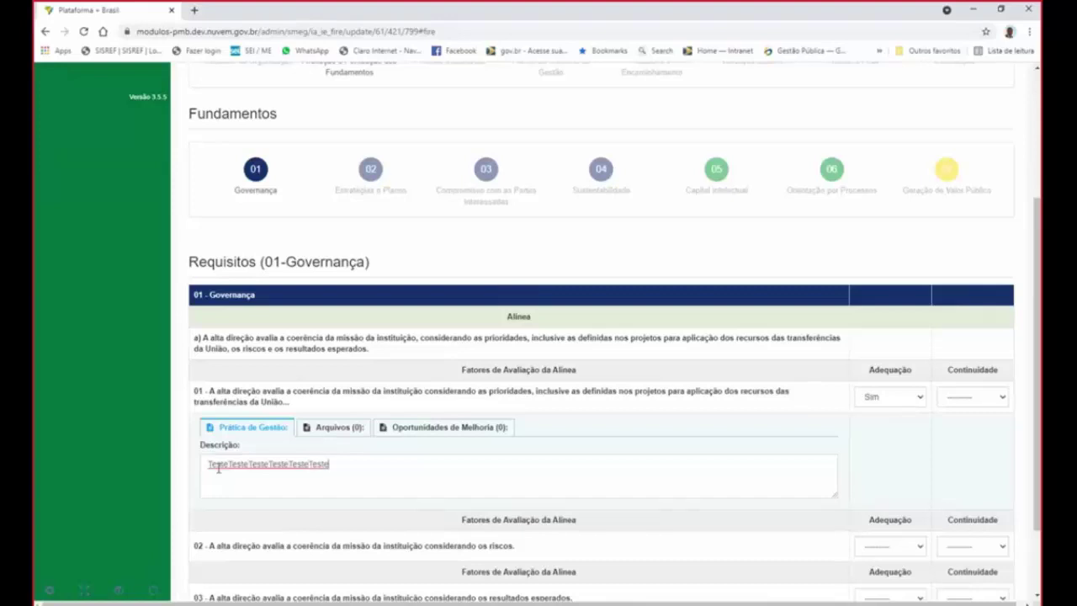
pyautogui.hotkey('ctrl', 'v')
pyautogui.hotkey('ctrl', 'v')
pyautogui.hotkey('ctrl', 'v')
pyautogui.hotkey('ctrl', 'v')
pyautogui.hotkey('ctrl', 'v')
pyautogui.hotkey('ctrl', 'v')
pyautogui.hotkey('ctrl', 'v')
pyautogui.hotkey('ctrl', 'v')
pyautogui.hotkey('ctrl', 'v')
pyautogui.hotkey('ctrl', 'v')
pyautogui.hotkey('ctrl', 'v')
pyautogui.hotkey('ctrl', 'v')
pyautogui.hotkey('ctrl', 'v')
pyautogui.hotkey('ctrl', 'v')
pyautogui.hotkey('ctrl', 'v')
pyautogui.hotkey('ctrl', 'v')
pyautogui.hotkey('ctrl', 'v')
pyautogui.hotkey('ctrl', 'v')
pyautogui.hotkey('ctrl', 'v')
pyautogui.hotkey('ctrl', 'v')
pyautogui.hotkey('ctrl', 'v')
pyautogui.hotkey('ctrl', 'v')
pyautogui.hotkey('ctrl', 'v')
pyautogui.hotkey('ctrl', 'v')
pyautogui.hotkey('ctrl', 'v')
pyautogui.hotkey('ctrl', 'v')
pyautogui.hotkey('ctrl', 'v')
pyautogui.hotkey('ctrl', 'v')
pyautogui.hotkey('ctrl', 'v')
pyautogui.hotkey('ctrl', 'v')
pyautogui.hotkey('ctrl', 'v')
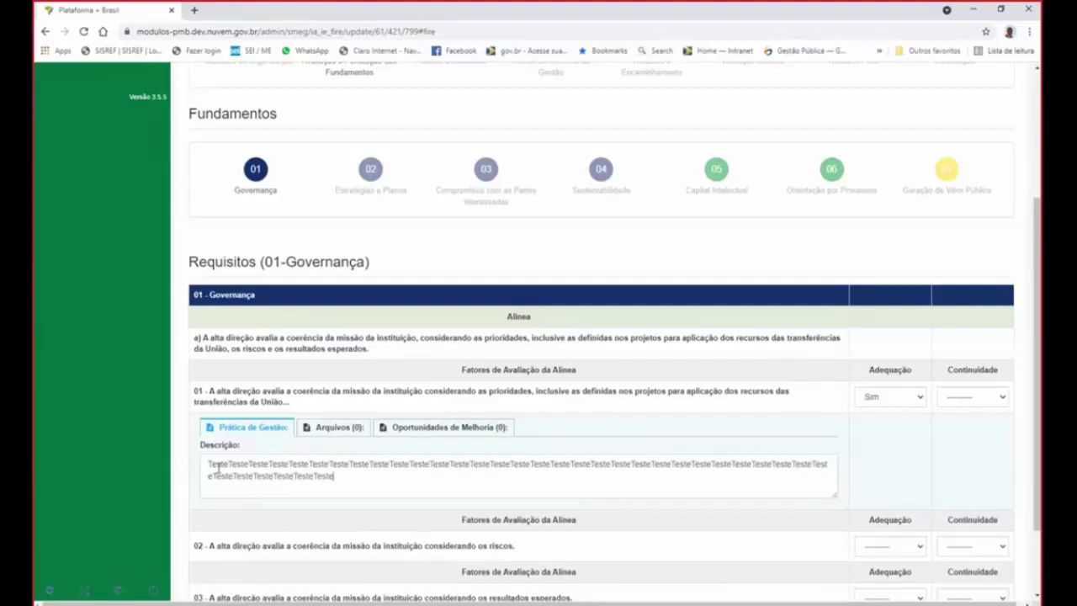
pyautogui.hotkey('ctrl', 'v')
pyautogui.hotkey('ctrl', 'v')
pyautogui.hotkey('ctrl', 'v')
pyautogui.write('Teste')
pyautogui.hotkey('ctrl', 'v')
pyautogui.hotkey('ctrl', 'v')
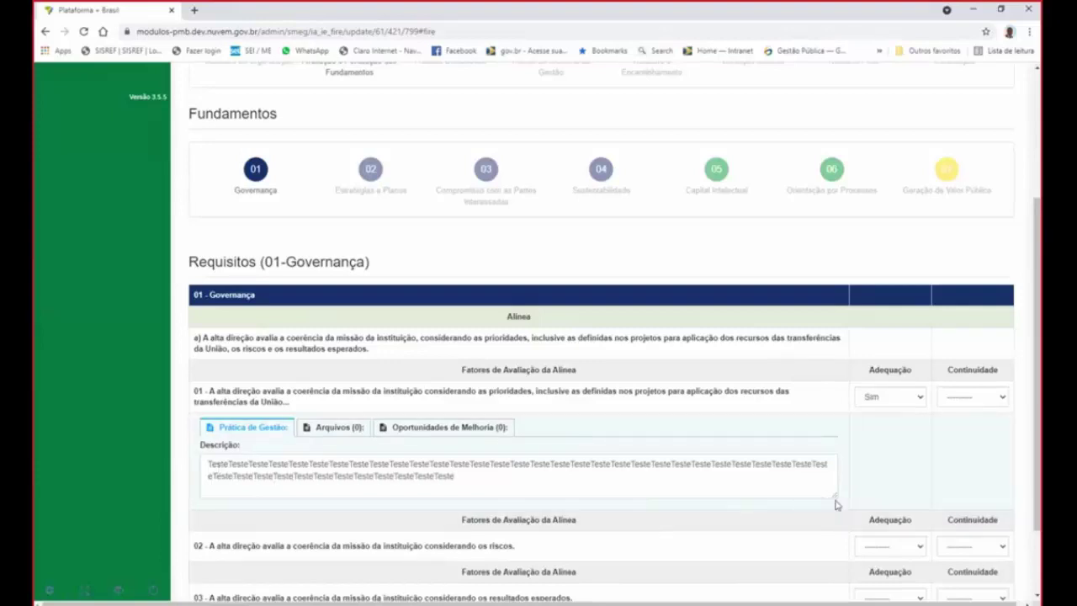
pyautogui.moveTo(833, 493); pyautogui.dragTo(844, 524)
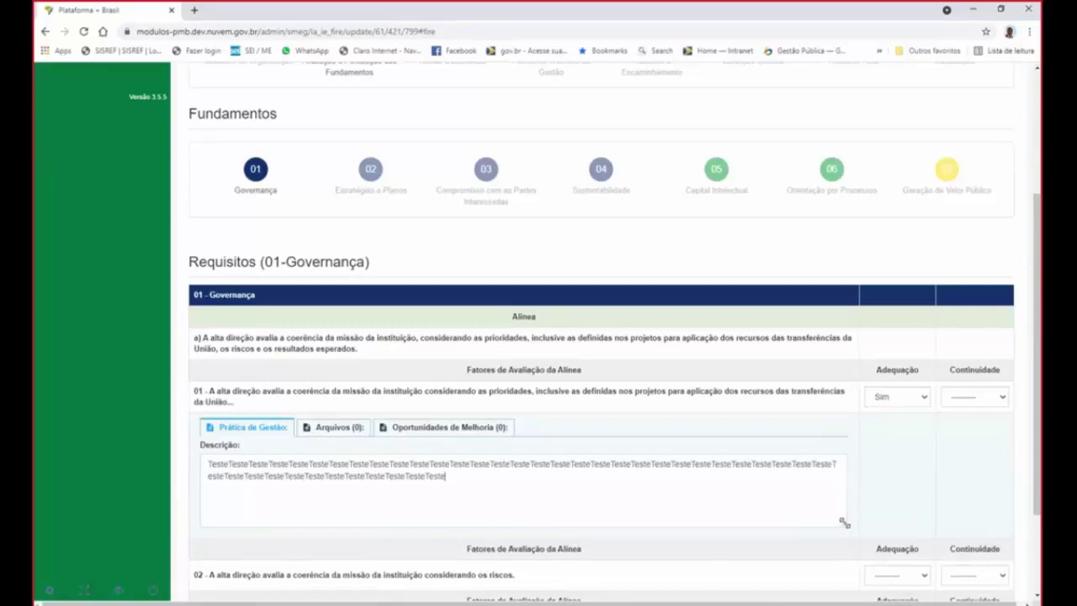
pyautogui.hotkey('ctrl', 'v')
pyautogui.hotkey('ctrl', 'v')
pyautogui.hotkey('ctrl', 'v')
pyautogui.hotkey('ctrl', 'v')
pyautogui.hotkey('ctrl', 'v')
pyautogui.hotkey('ctrl', 'v')
pyautogui.hotkey('ctrl', 'v')
pyautogui.hotkey('ctrl', 'v')
pyautogui.hotkey('ctrl', 'v')
pyautogui.hotkey('ctrl', 'v')
pyautogui.hotkey('ctrl', 'v')
pyautogui.hotkey('ctrl', 'v')
pyautogui.hotkey('ctrl', 'v')
pyautogui.hotkey('ctrl', 'v')
pyautogui.hotkey('ctrl', 'v')
pyautogui.hotkey('ctrl', 'v')
pyautogui.hotkey('ctrl', 'v')
pyautogui.hotkey('ctrl', 'v')
pyautogui.hotkey('ctrl', 'v')
pyautogui.hotkey('ctrl', 'v')
pyautogui.hotkey('ctrl', 'v')
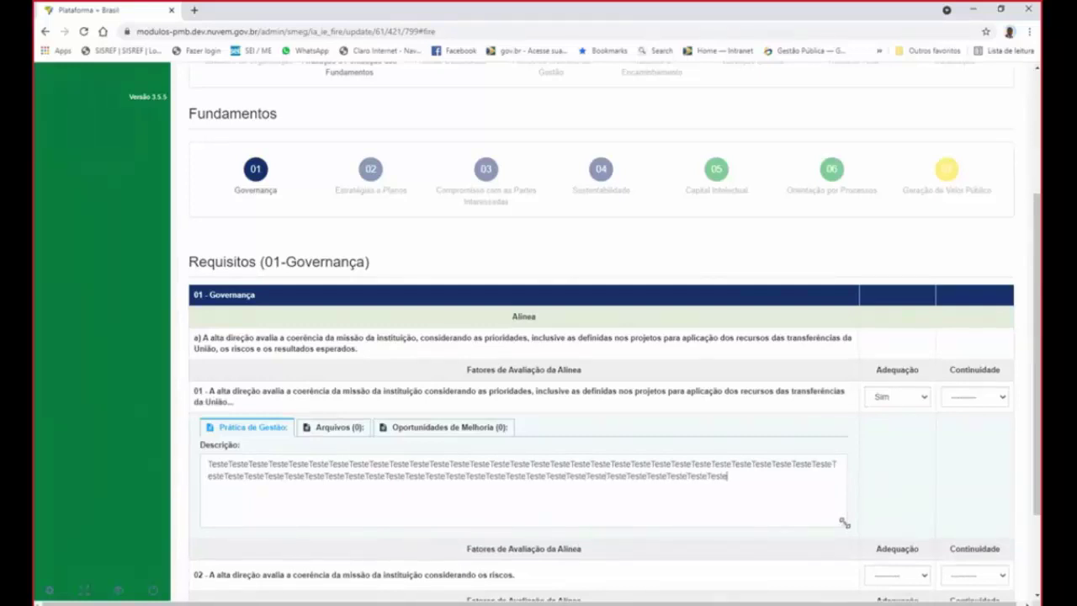
pyautogui.hotkey('ctrl', 'v')
pyautogui.hotkey('ctrl', 'v')
pyautogui.hotkey('ctrl', 'v')
pyautogui.hotkey('ctrl', 'v')
pyautogui.hotkey('ctrl', 'v')
pyautogui.hotkey('ctrl', 'v')
pyautogui.hotkey('ctrl', 'v')
pyautogui.hotkey('ctrl', 'v')
pyautogui.hotkey('ctrl', 'v')
pyautogui.hotkey('ctrl', 'v')
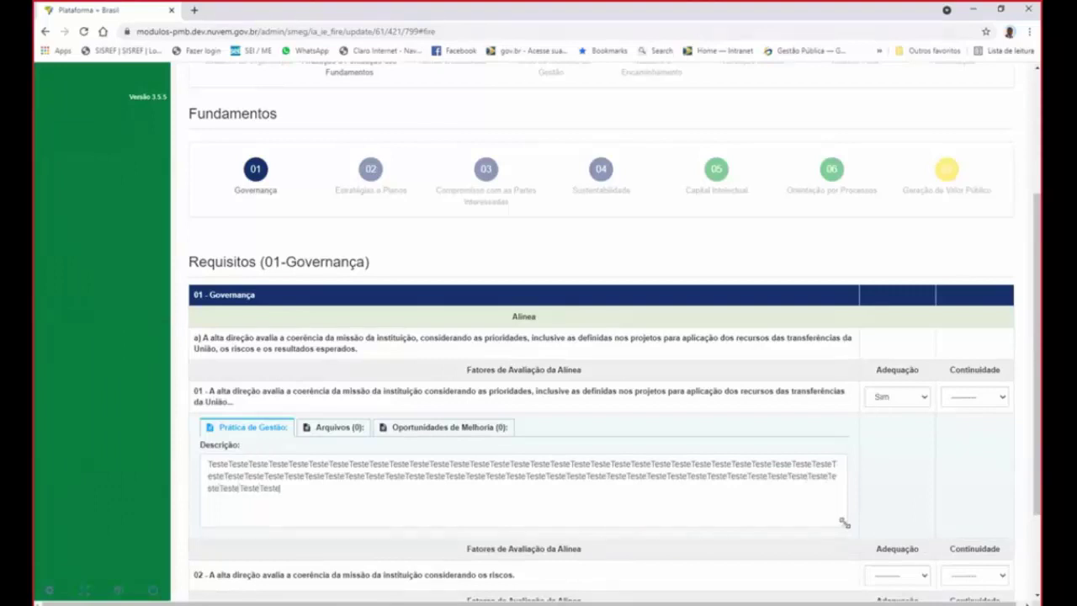
pyautogui.hotkey('ctrl', 'v')
pyautogui.hotkey('ctrl', 'v')
pyautogui.hotkey('ctrl', 'v')
pyautogui.hotkey('ctrl', 'v')
pyautogui.hotkey('ctrl', 'v')
pyautogui.hotkey('ctrl', 'v')
pyautogui.hotkey('ctrl', 'v')
pyautogui.hotkey('ctrl', 'v')
pyautogui.hotkey('ctrl', 'v')
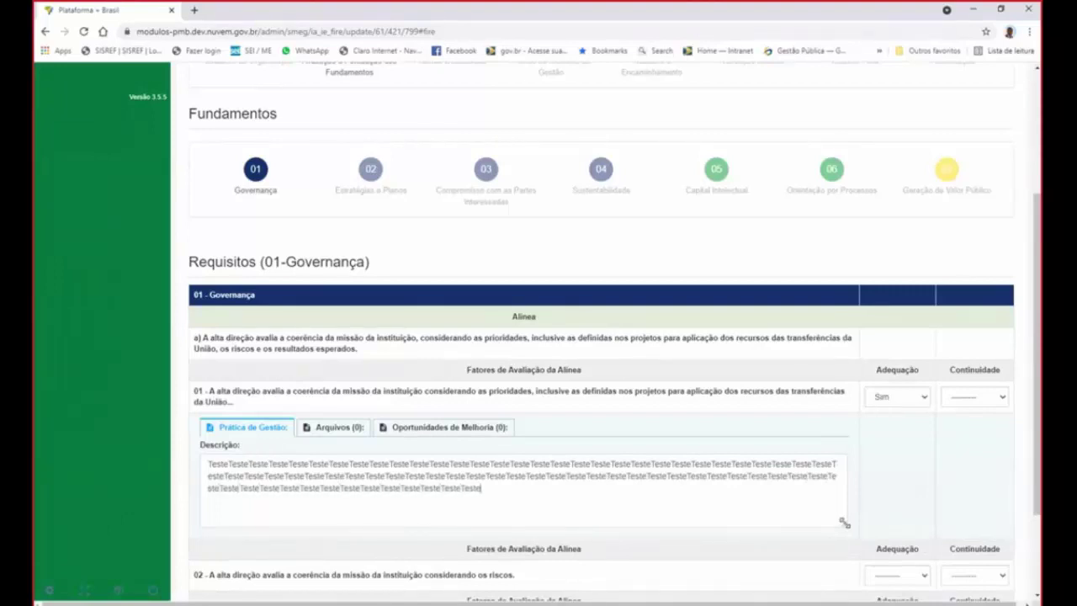
pyautogui.hotkey('ctrl', 'v')
pyautogui.hotkey('ctrl', 'v')
pyautogui.hotkey('ctrl', 'v')
pyautogui.hotkey('ctrl', 'v')
pyautogui.hotkey('ctrl', 'v')
pyautogui.hotkey('ctrl', 'v')
pyautogui.hotkey('ctrl', 'v')
pyautogui.hotkey('ctrl', 'v')
pyautogui.hotkey('ctrl', 'v')
pyautogui.hotkey('ctrl', 'v')
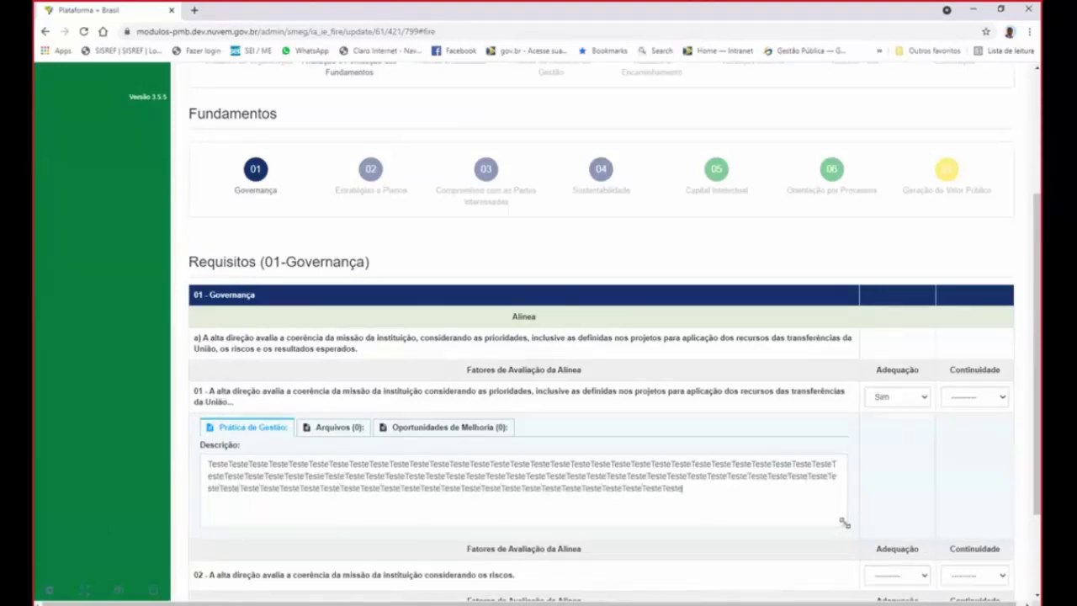
pyautogui.hotkey('ctrl', 'v')
pyautogui.hotkey('ctrl', 'v')
pyautogui.hotkey('ctrl', 'v')
pyautogui.hotkey('ctrl', 'v')
pyautogui.hotkey('ctrl', 'v')
pyautogui.hotkey('ctrl', 'v')
pyautogui.hotkey('ctrl', 'v')
pyautogui.hotkey('ctrl', 'v')
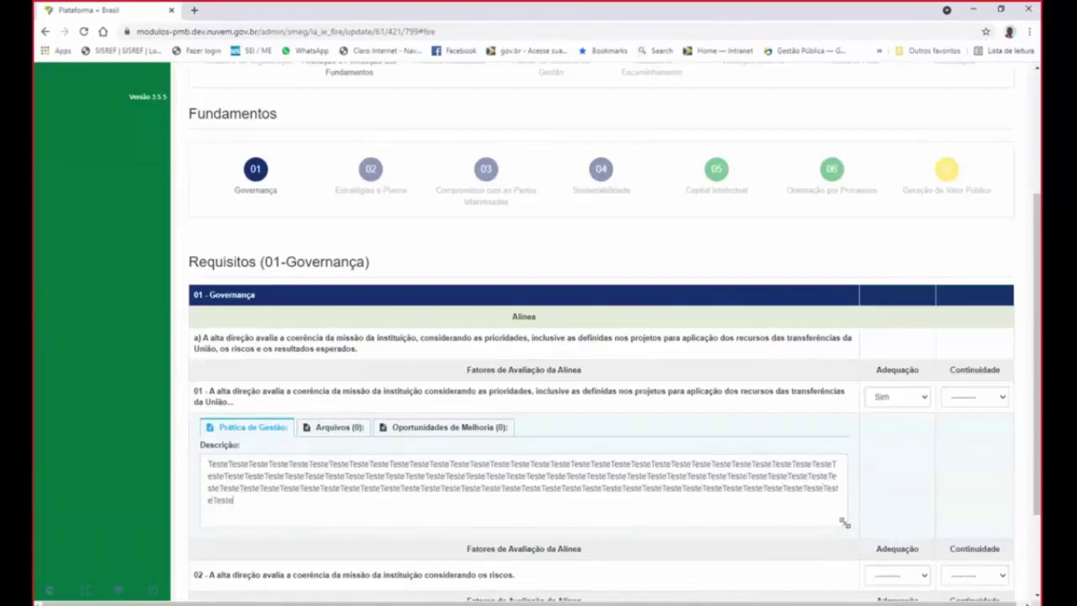
pyautogui.hotkey('ctrl', 'v')
pyautogui.hotkey('ctrl', 'v')
pyautogui.hotkey('ctrl', 'v')
pyautogui.hotkey('ctrl', 'v')
pyautogui.hotkey('ctrl', 'v')
pyautogui.hotkey('ctrl', 'v')
pyautogui.hotkey('ctrl', 'v')
pyautogui.hotkey('ctrl', 'v')
pyautogui.hotkey('ctrl', 'v')
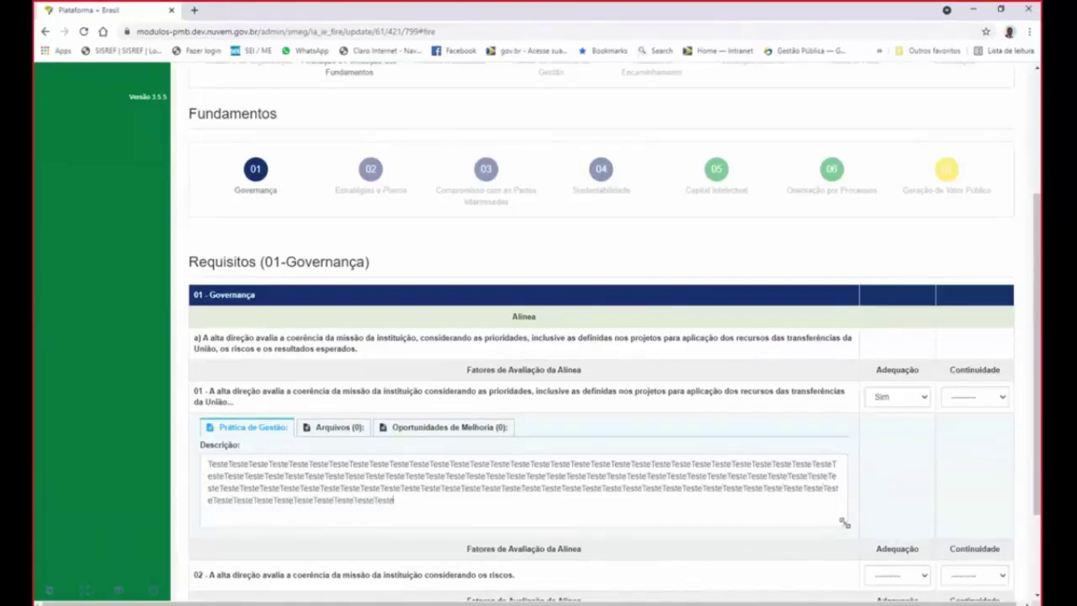
pyautogui.hotkey('ctrl', 'v')
pyautogui.hotkey('ctrl', 'v')
pyautogui.hotkey('ctrl', 'v')
pyautogui.hotkey('ctrl', 'v')
pyautogui.hotkey('ctrl', 'v')
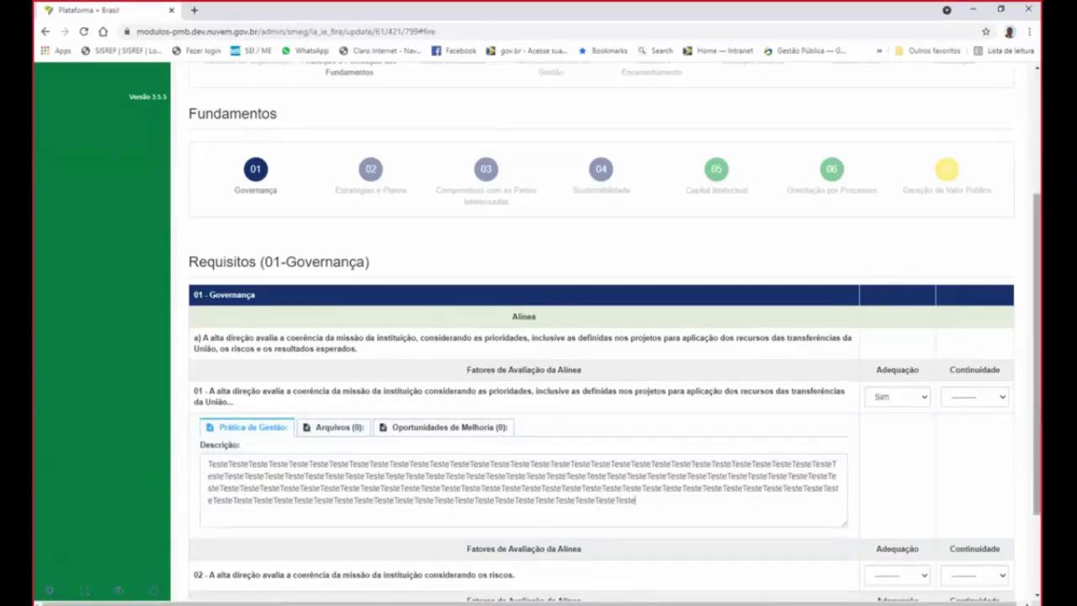
# - Set Continuidade to Sim for Governança factor 01 and choose Exercícios.docx as its file attachment
pyautogui.click(974, 396)
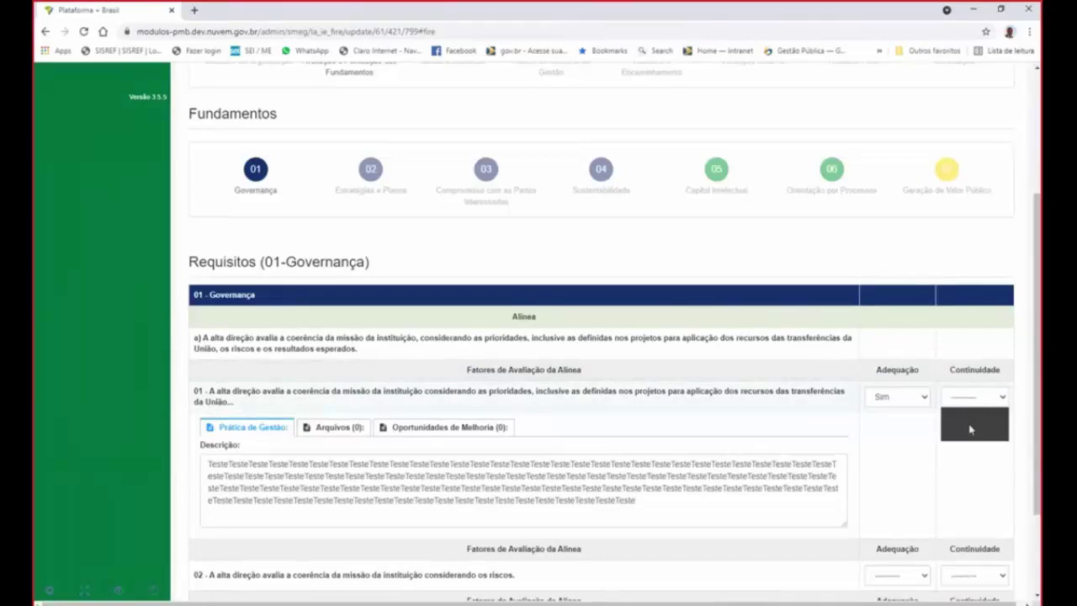
pyautogui.click(970, 431)
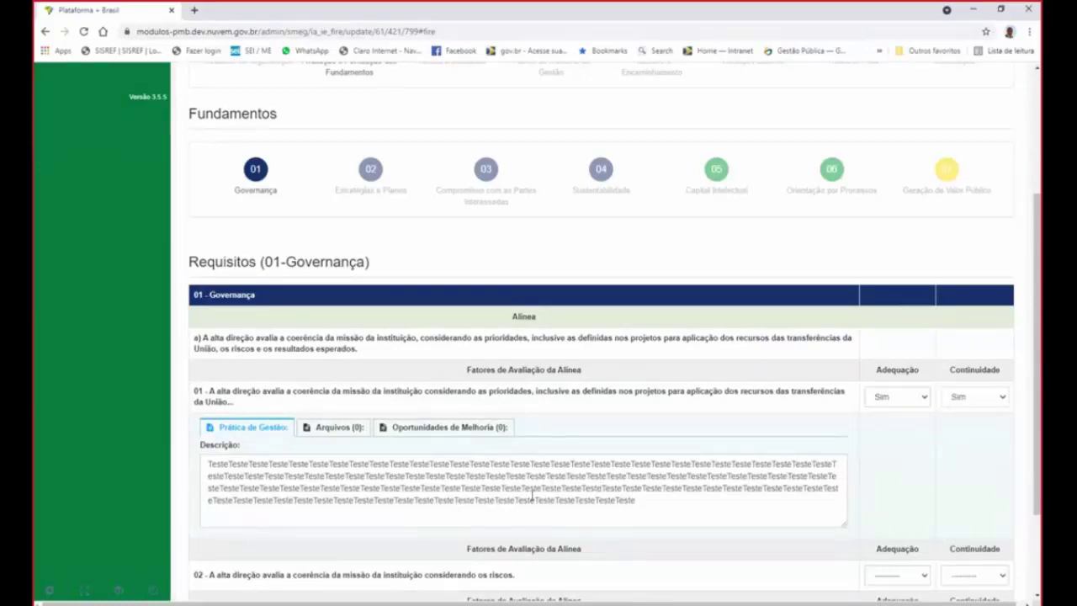
pyautogui.click(334, 427)
pyautogui.click(245, 463)
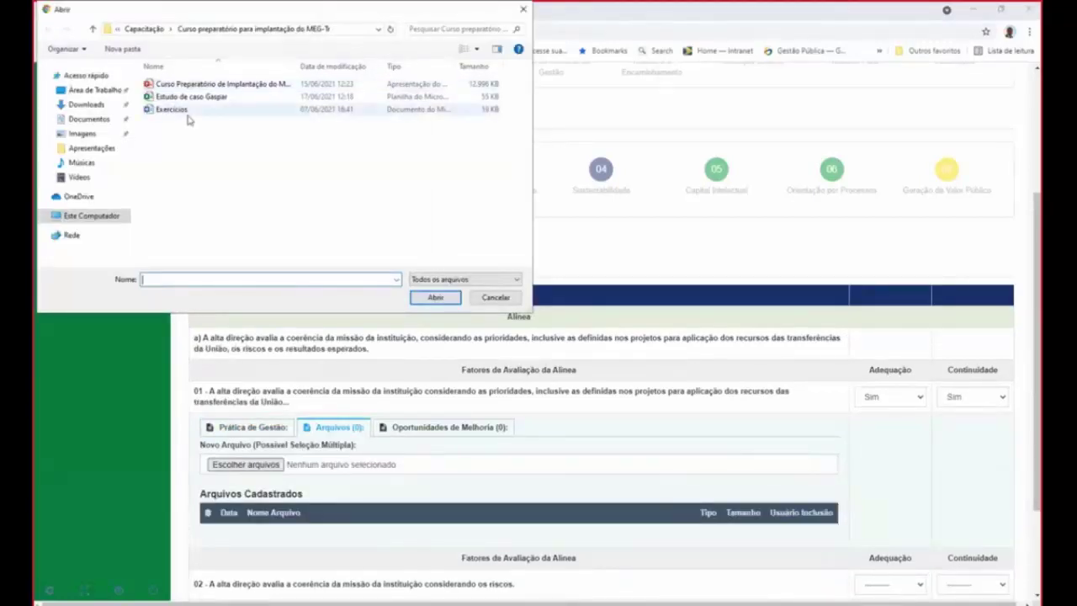
pyautogui.click(189, 117)
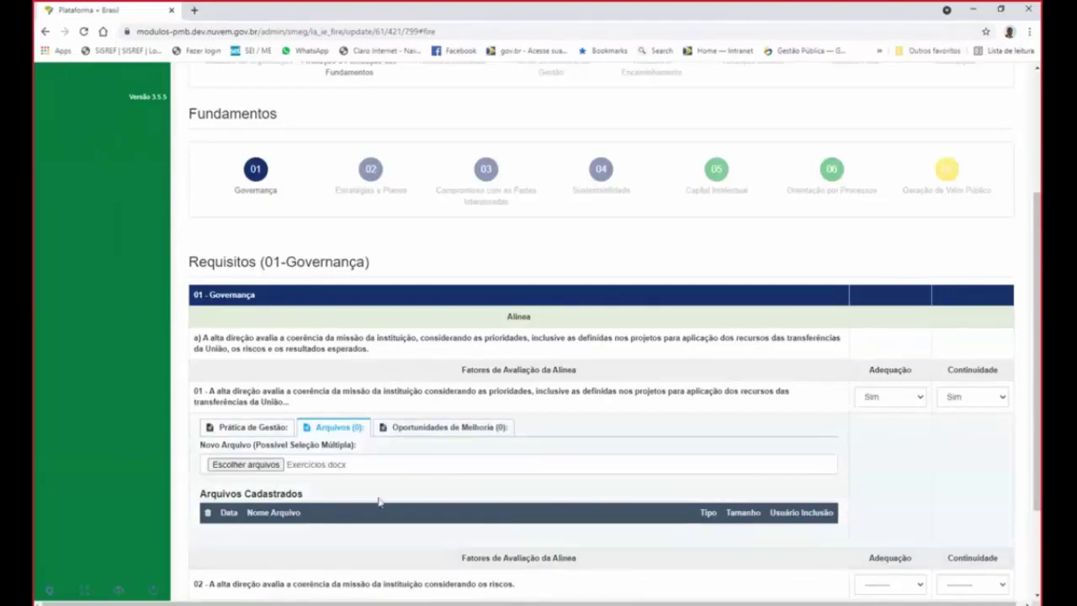
# - Describe an improvement opportunity (Oportunidades de Melhoria) for Governança factor 01 with a line of repeated "Teste"
pyautogui.click(453, 428)
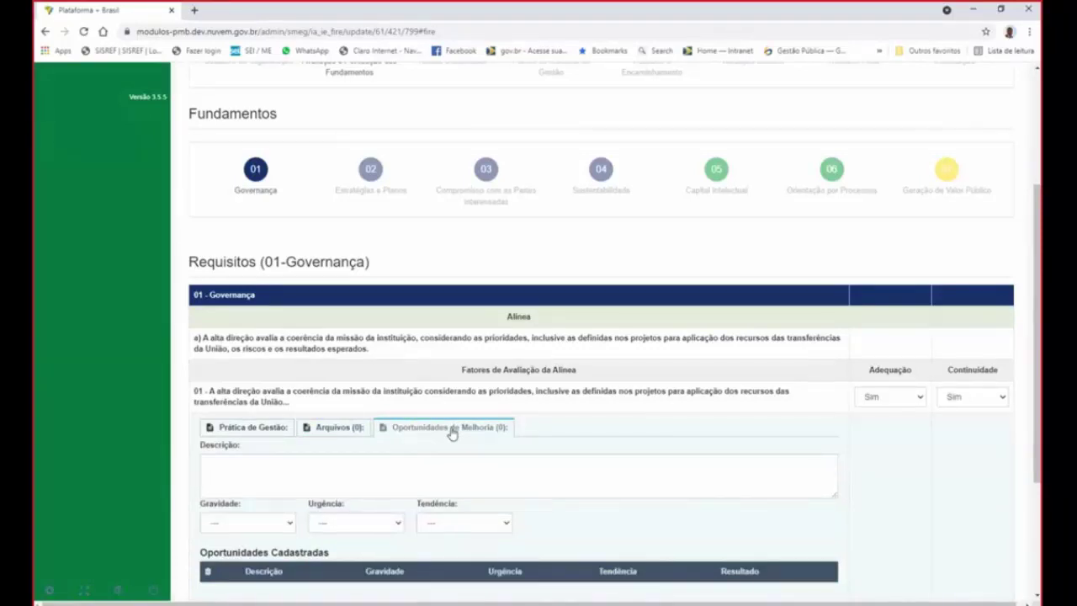
pyautogui.click(373, 472)
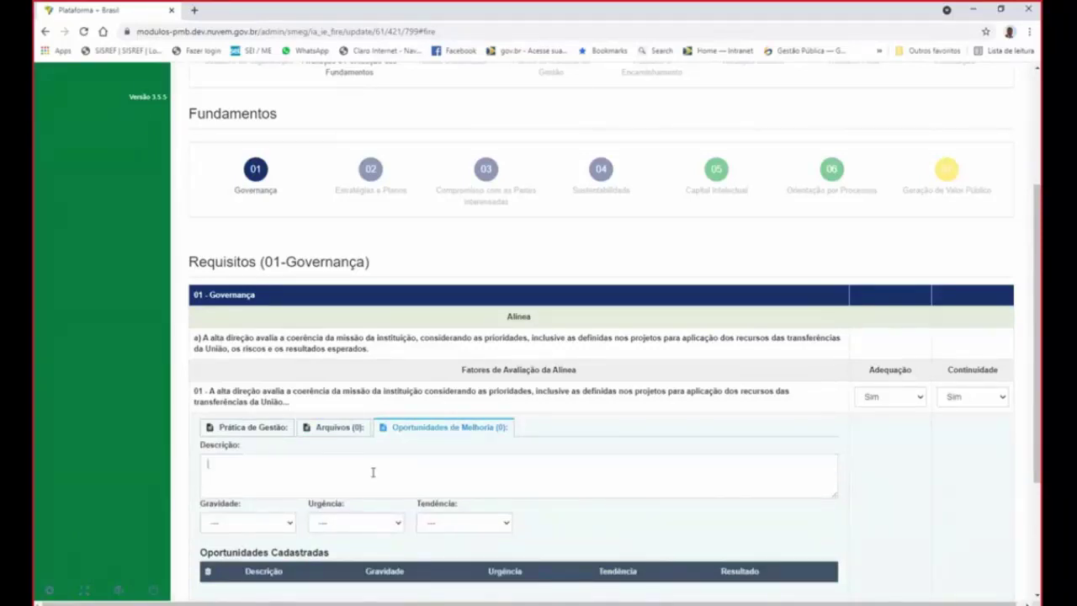
pyautogui.write('TesteTesteTesteTesteTesteTeste')
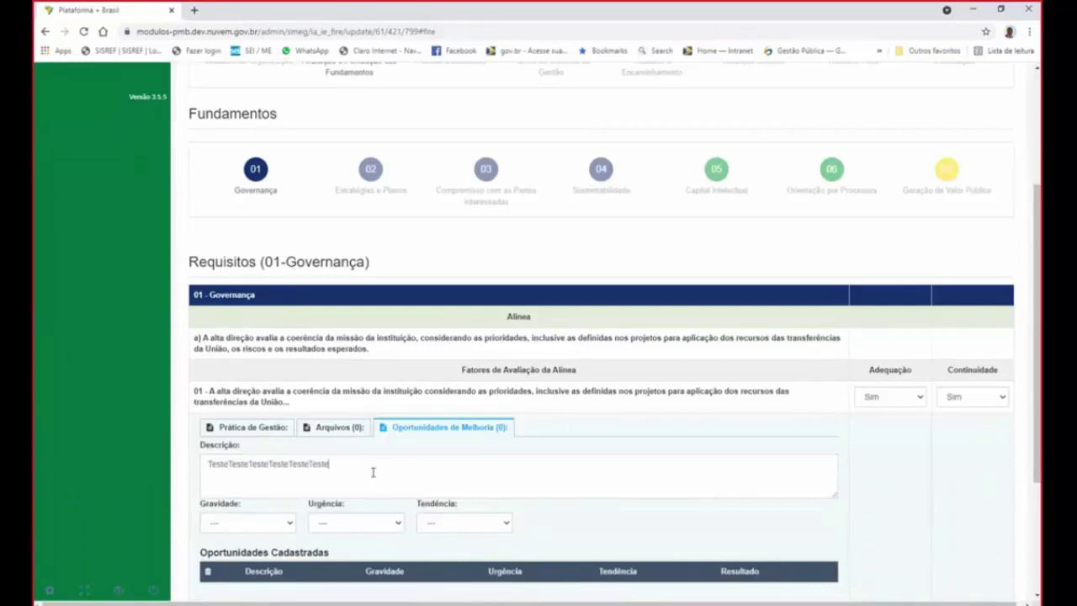
pyautogui.write('TesteTesteTesteTesteTesteTesteTesteTesteTesteTesteTesteTesteTesteTeste')
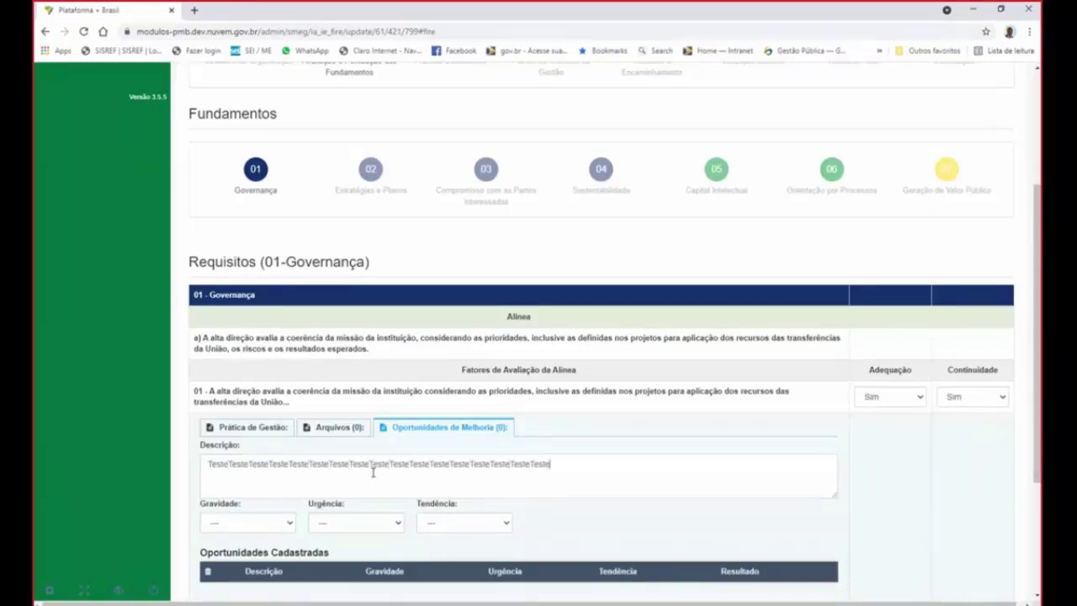
pyautogui.write('TesteTesteTeste')
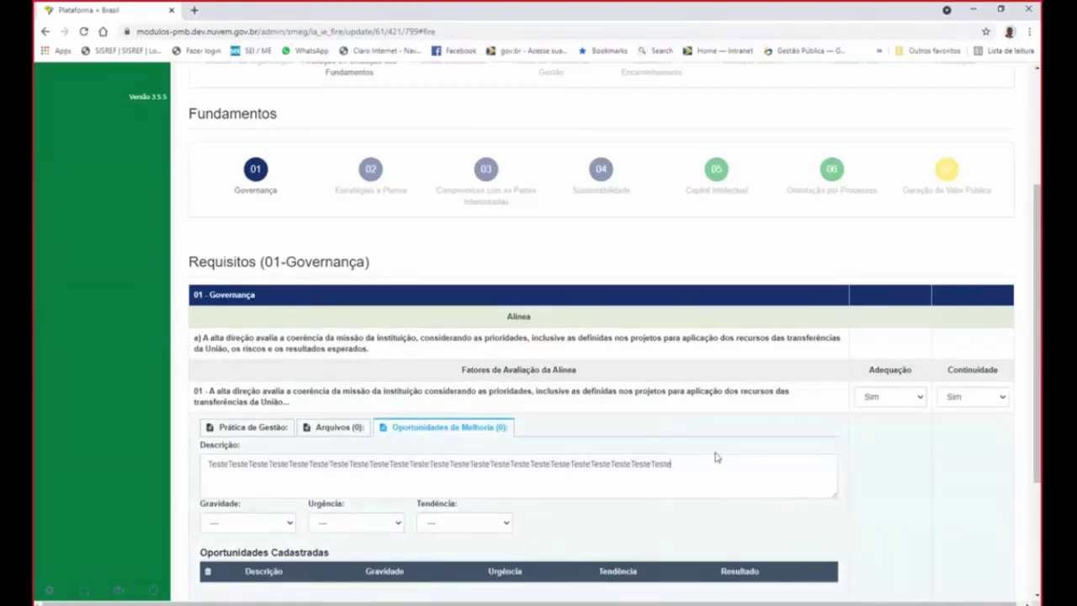
# - Rate the improvement opportunity with Gravidade 5, Urgência 4 and Tendência 5, and save the Governança requirements evaluation
pyautogui.click(290, 523)
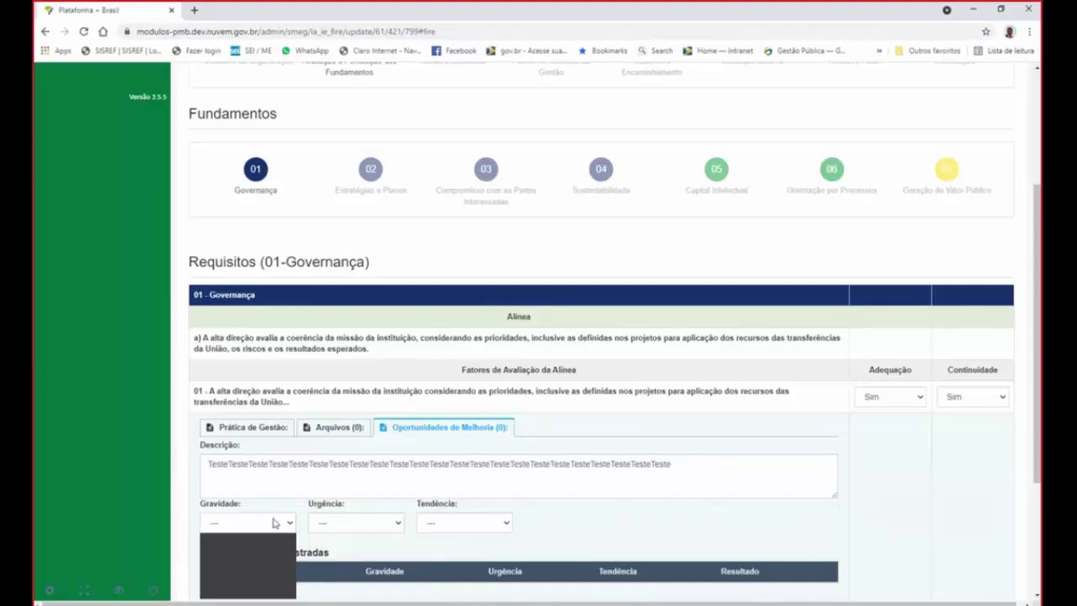
pyautogui.click(247, 596)
pyautogui.click(383, 523)
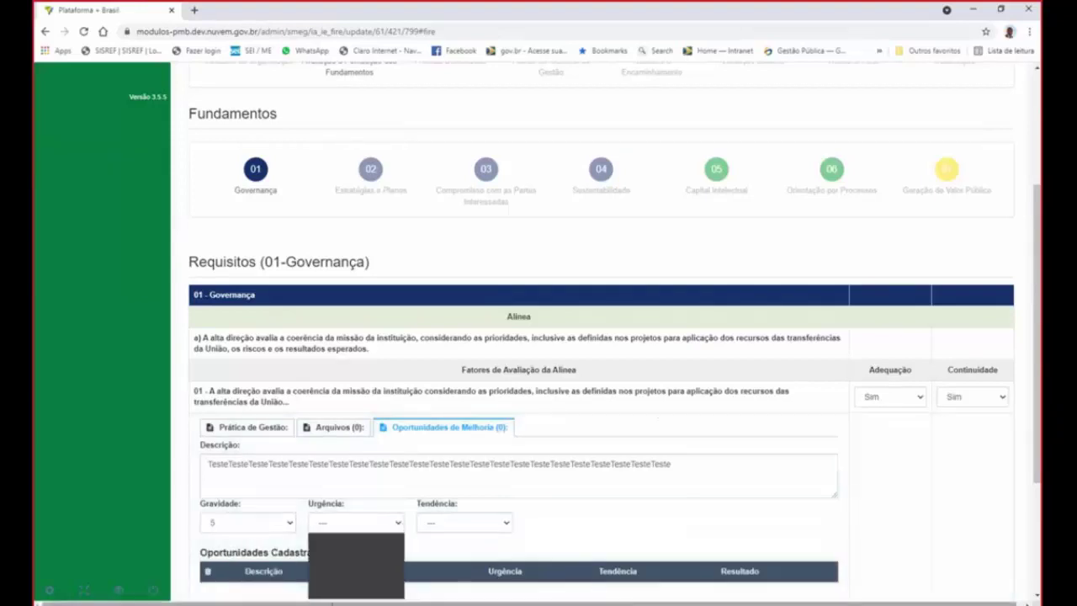
pyautogui.click(332, 583)
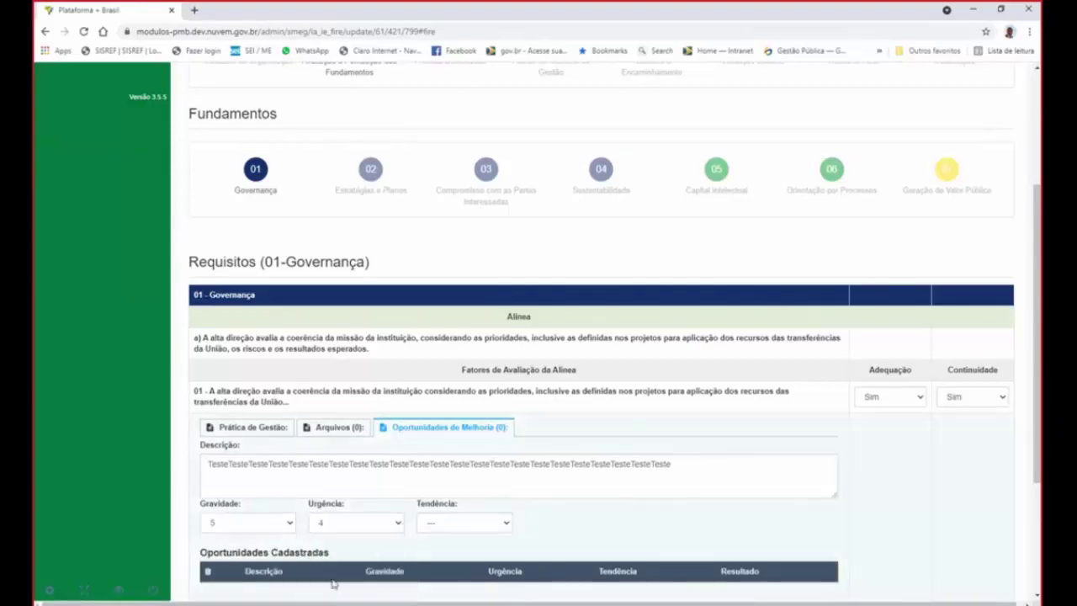
pyautogui.click(508, 523)
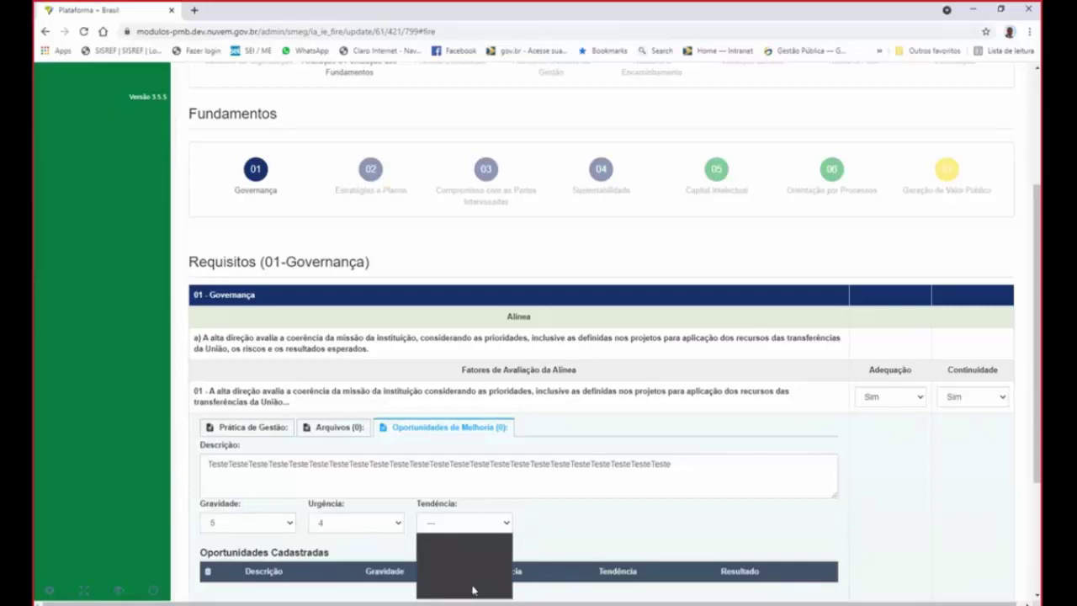
pyautogui.click(470, 597)
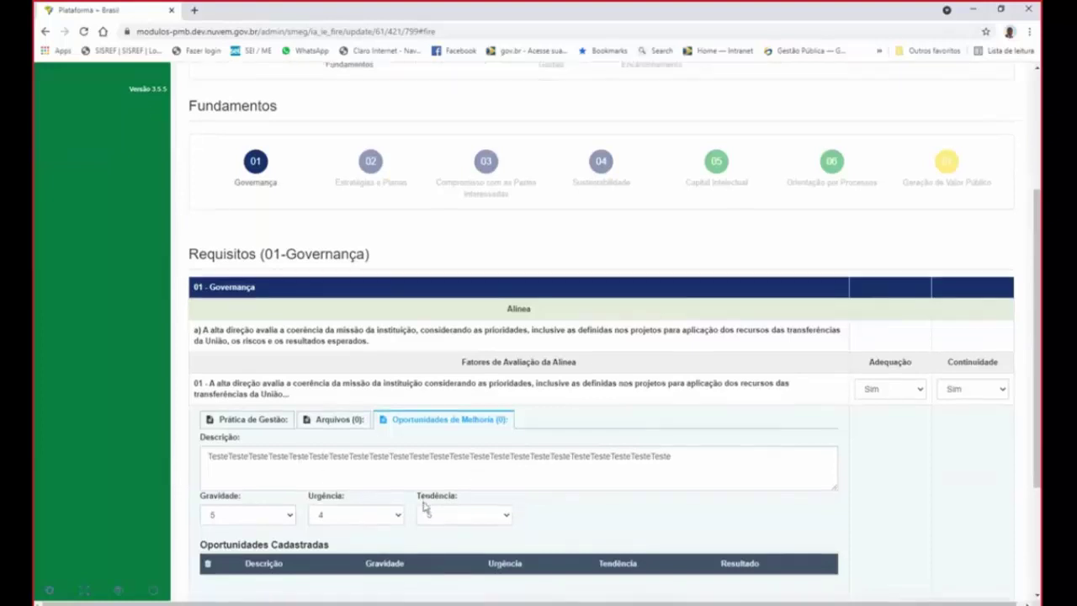
pyautogui.scroll(-1, 425, 505)
pyautogui.scroll(-2, 430, 455)
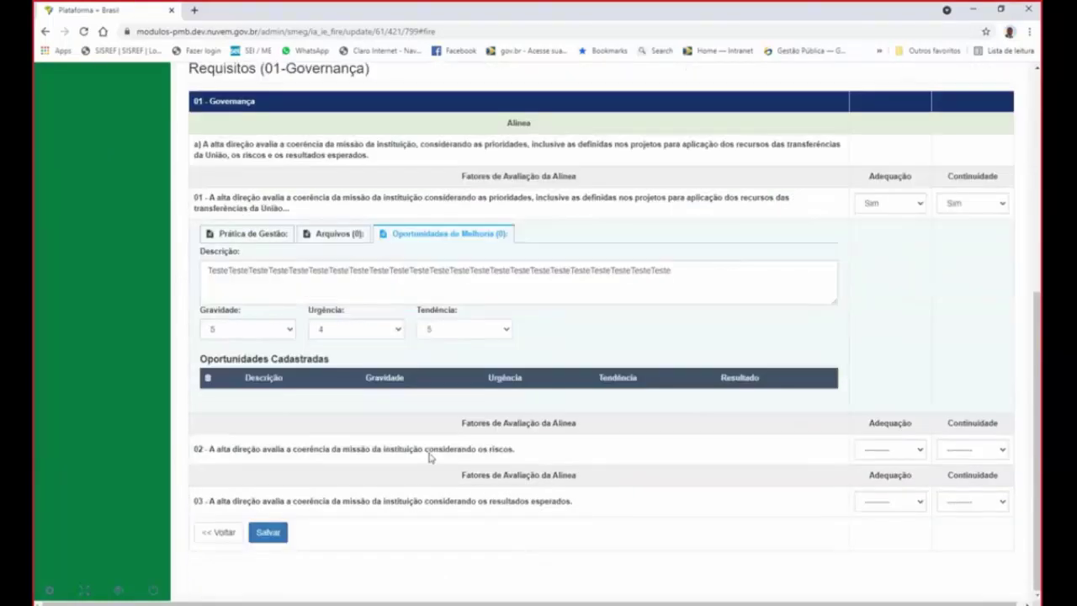
pyautogui.click(266, 532)
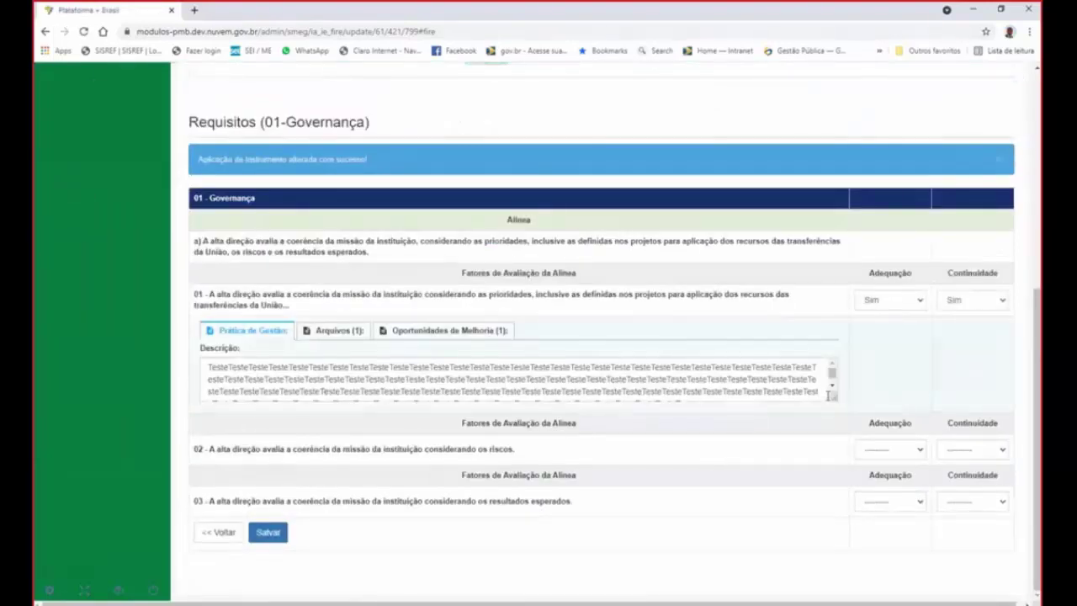
# - Enlarge the Prática de Gestão description box of factor 01, and set Adequação and Continuidade to Não for Governança factor 02
pyautogui.moveTo(834, 400)
pyautogui.mouseDown()
pyautogui.moveTo(844, 435)
pyautogui.moveTo(846, 415)
pyautogui.mouseUp()
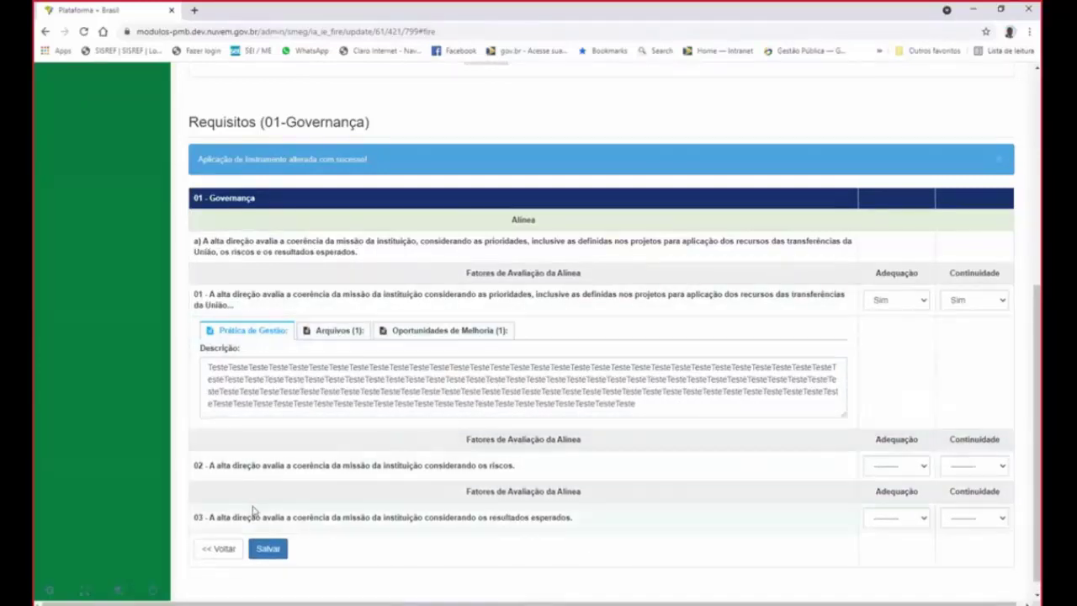
pyautogui.click(923, 467)
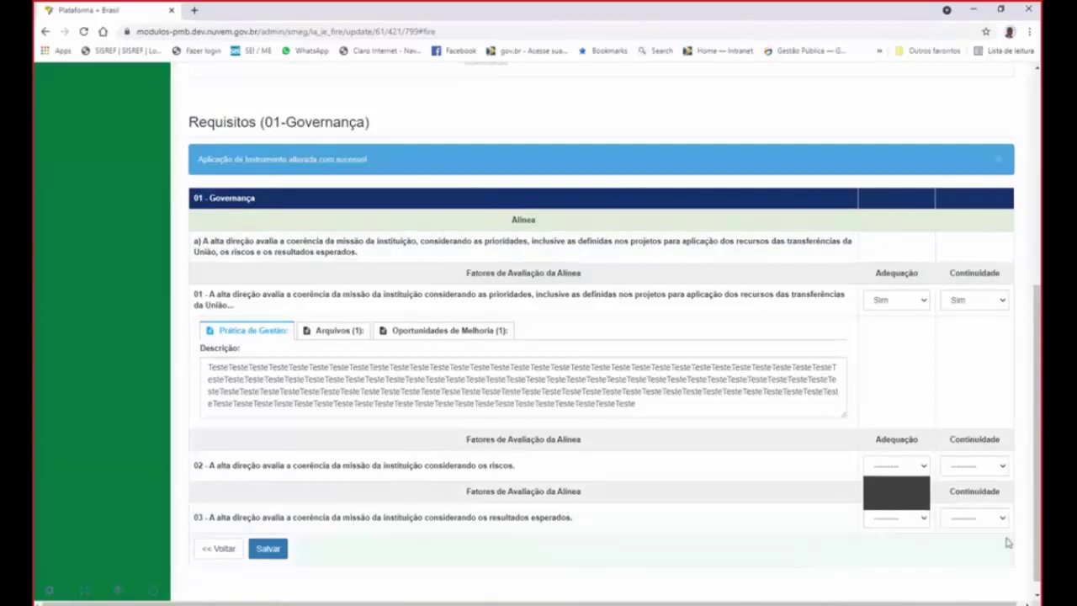
pyautogui.click(885, 504)
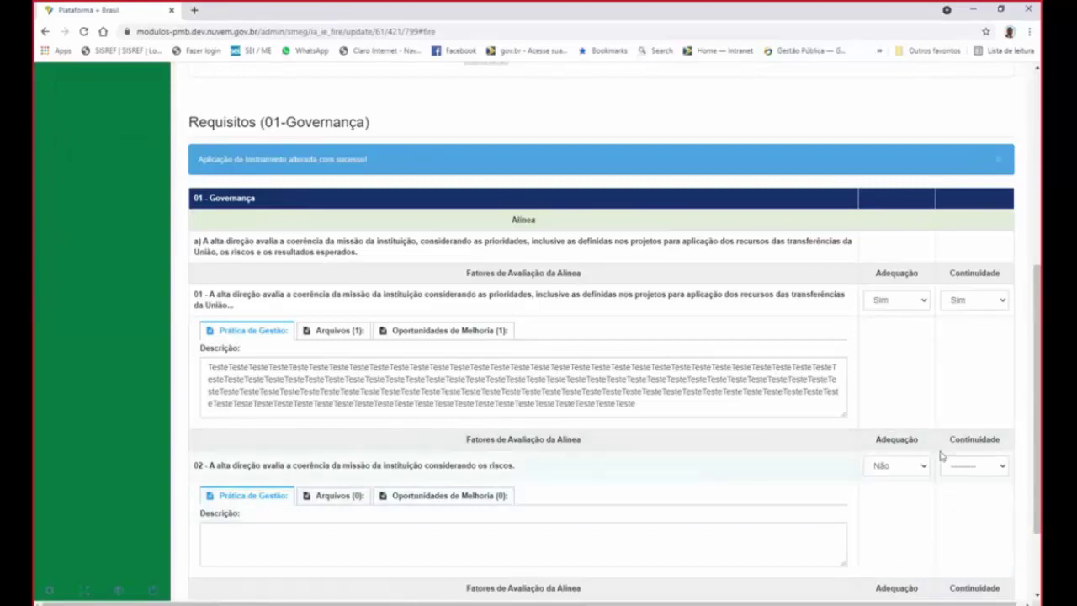
pyautogui.click(1003, 467)
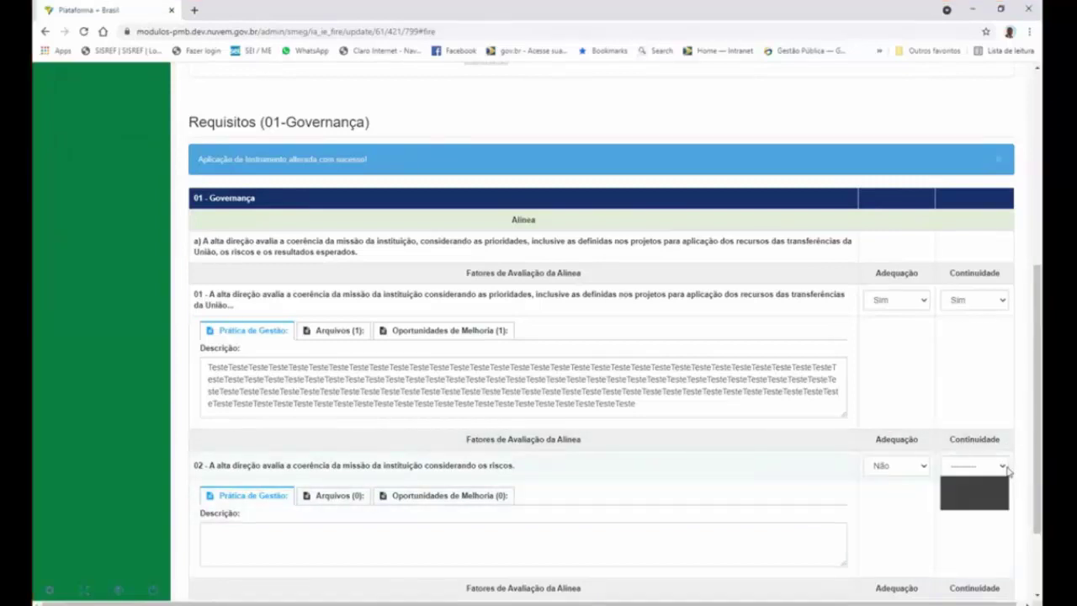
pyautogui.click(974, 508)
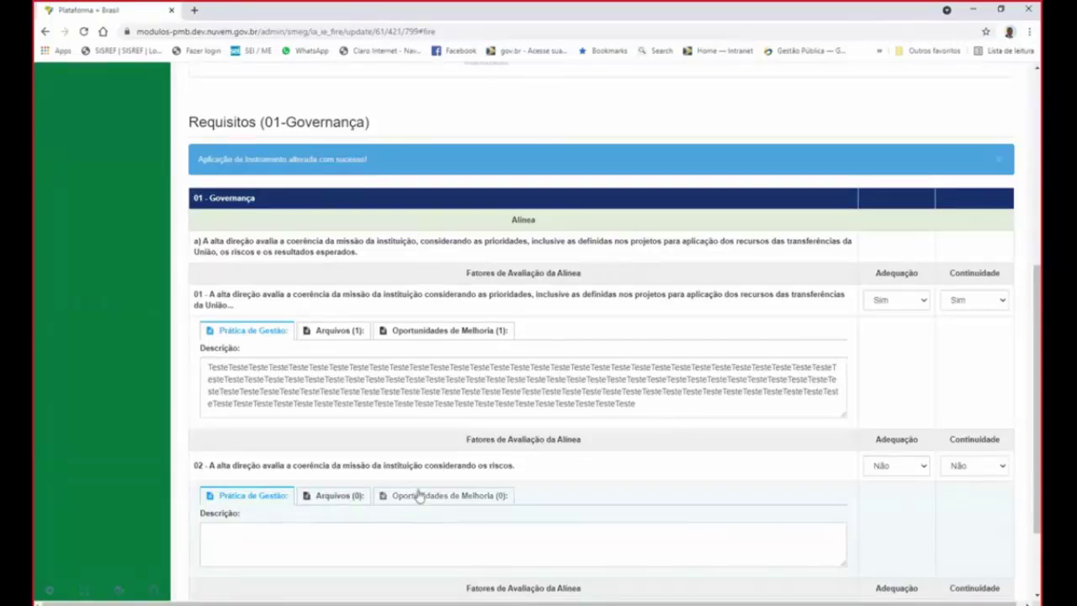
# - Describe an improvement opportunity (Oportunidades de Melhoria) for Governança factor 02 with nearly two lines of repeated "Teste"
pyautogui.click(457, 496)
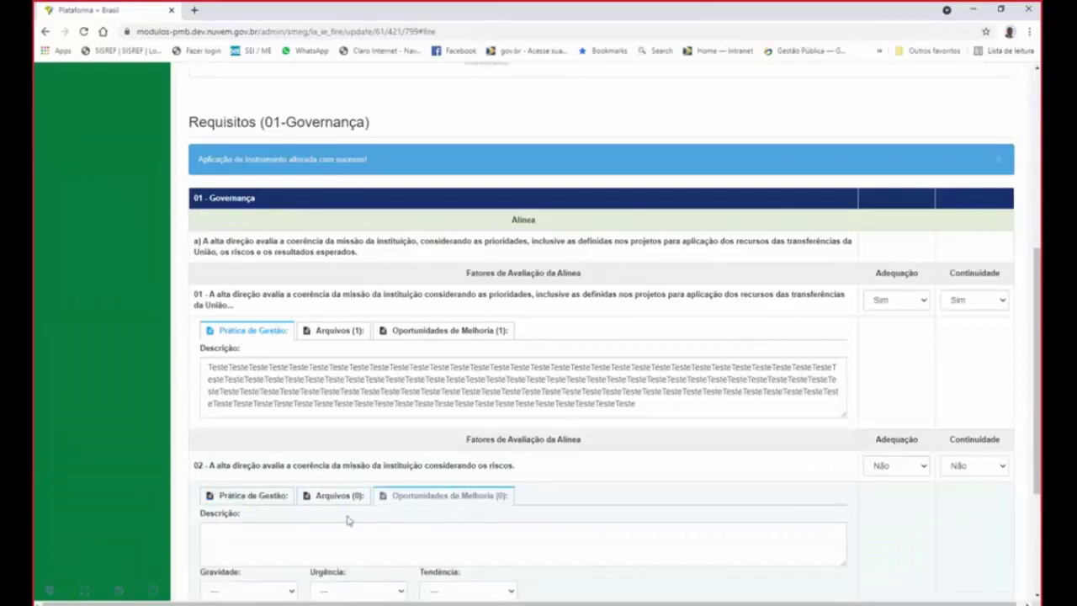
pyautogui.click(276, 536)
pyautogui.write('TesteTesteTesteTesteTesteTesteTesteTesteTesteTesteTesteTesteTesteTesteTesteTesteTesteTesteTesteTesteTesteTesteTeste')
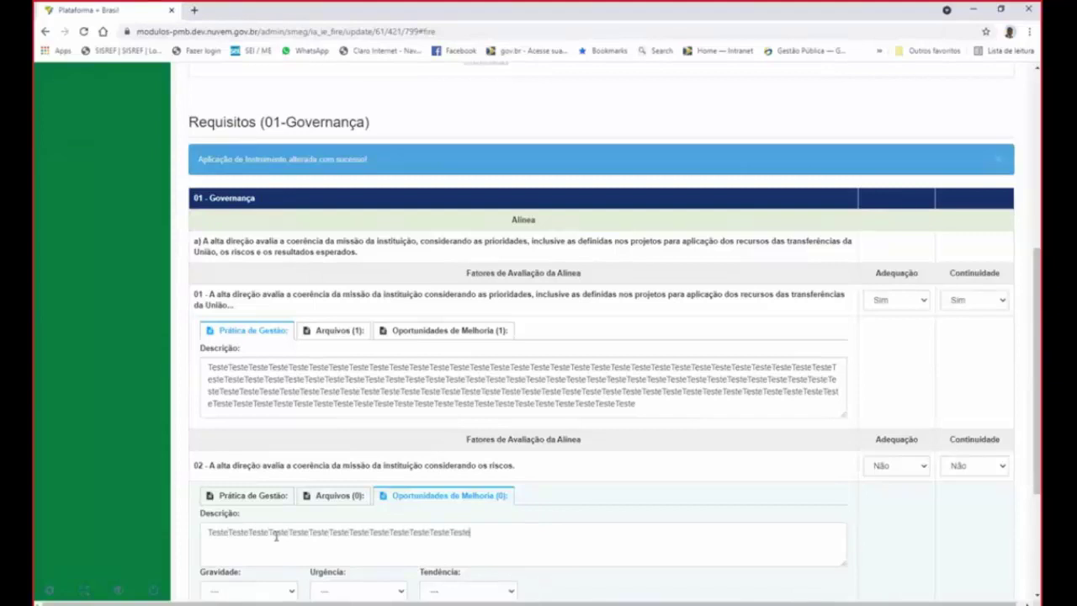
pyautogui.write('TesteTesteTesteTesteTesteTesteTesteTeste')
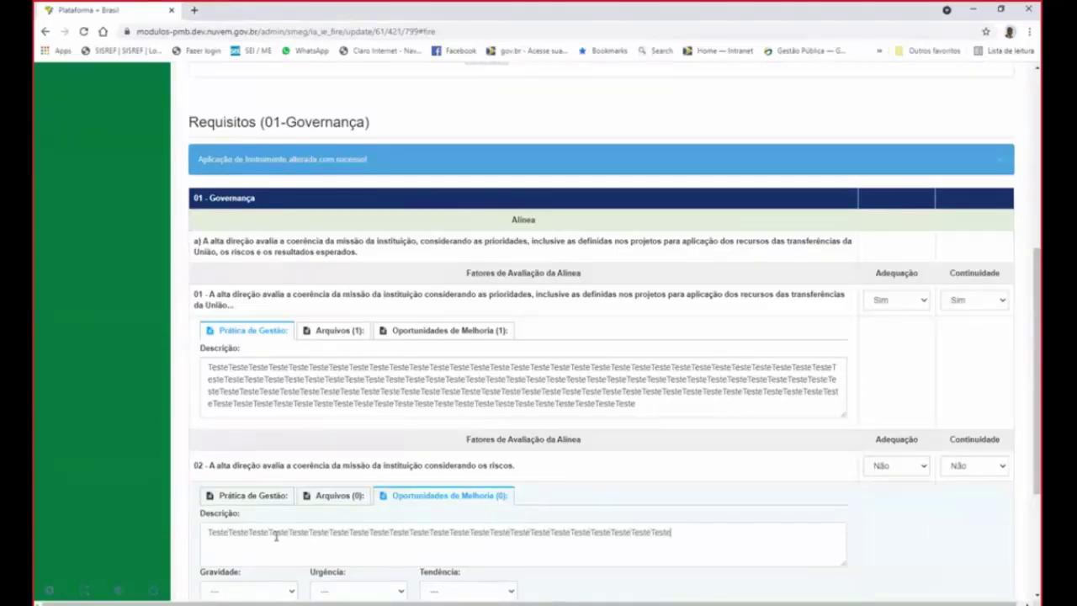
pyautogui.write('TesteTesteTesteTesteTesteTesteTesteTesteTeste')
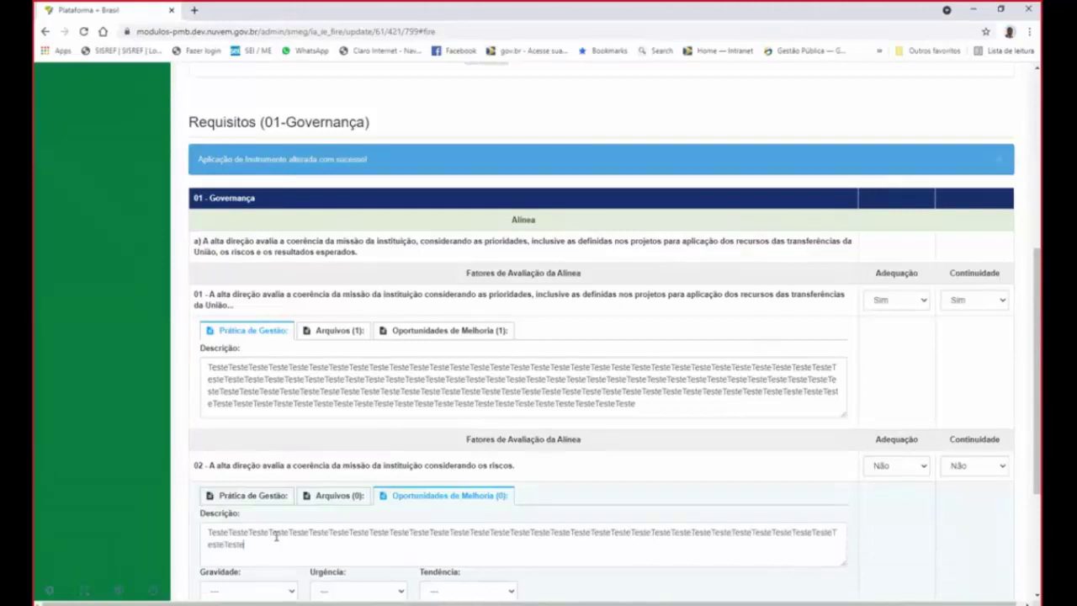
pyautogui.write('TesteTesteTesteTesteTesteTesteTeste')
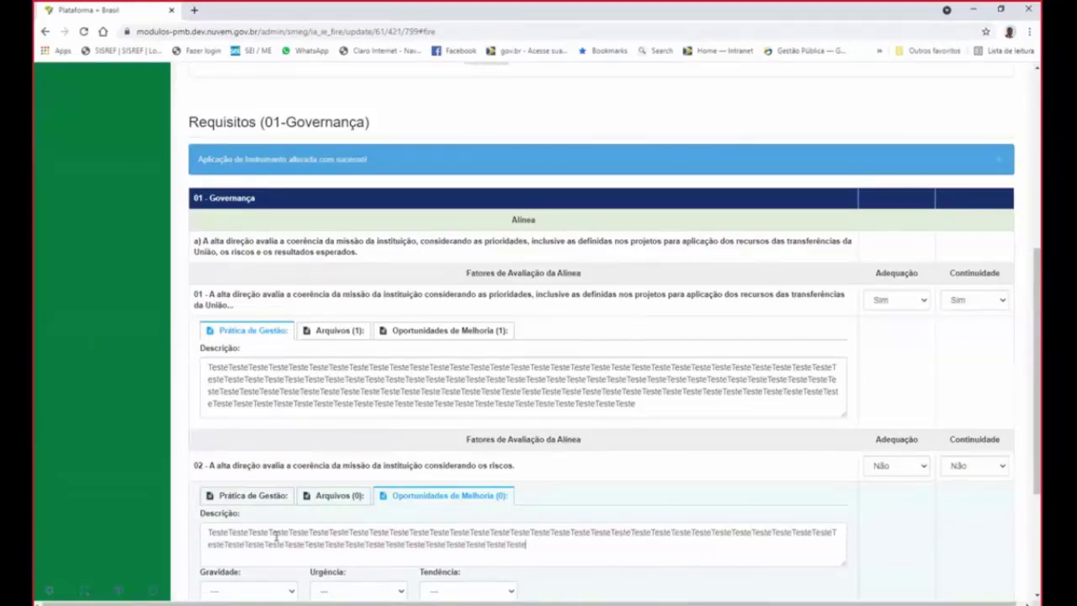
pyautogui.write('TesteTesteTesteTesteTesteTeste')
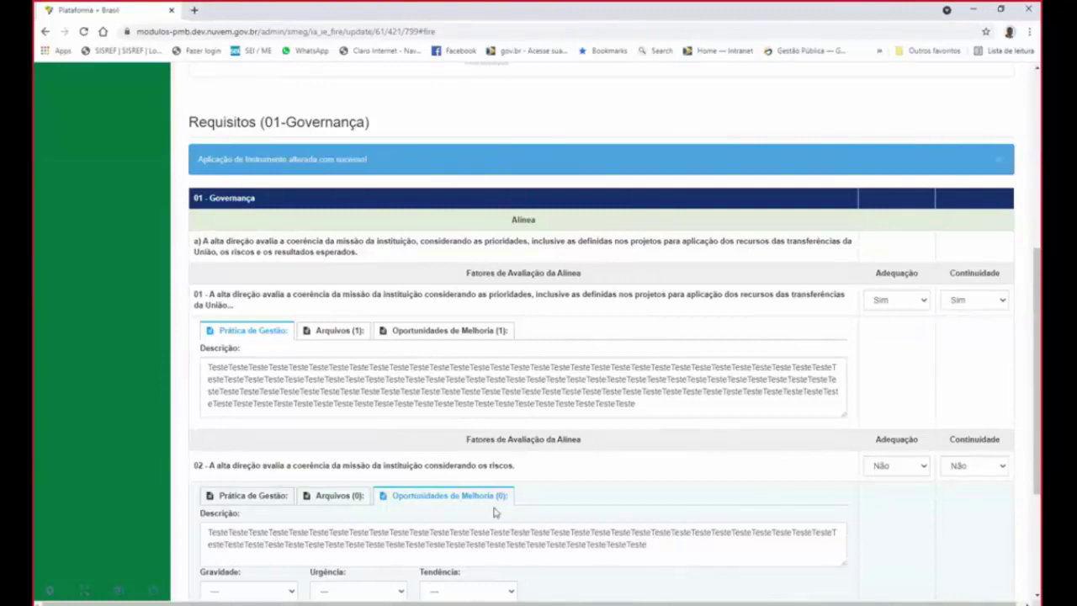
# - Rate the factor 02 improvement opportunity with Gravidade 3, Urgência 4 and Tendência 4, and save the Governança evaluation
pyautogui.scroll(-2, 498, 513)
pyautogui.click(291, 470)
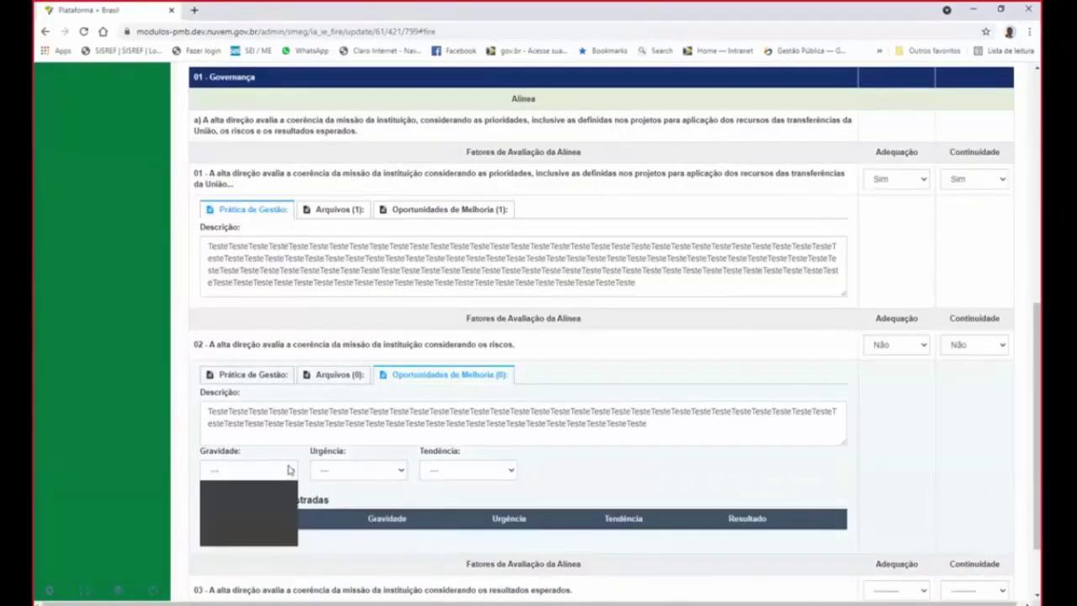
pyautogui.click(238, 522)
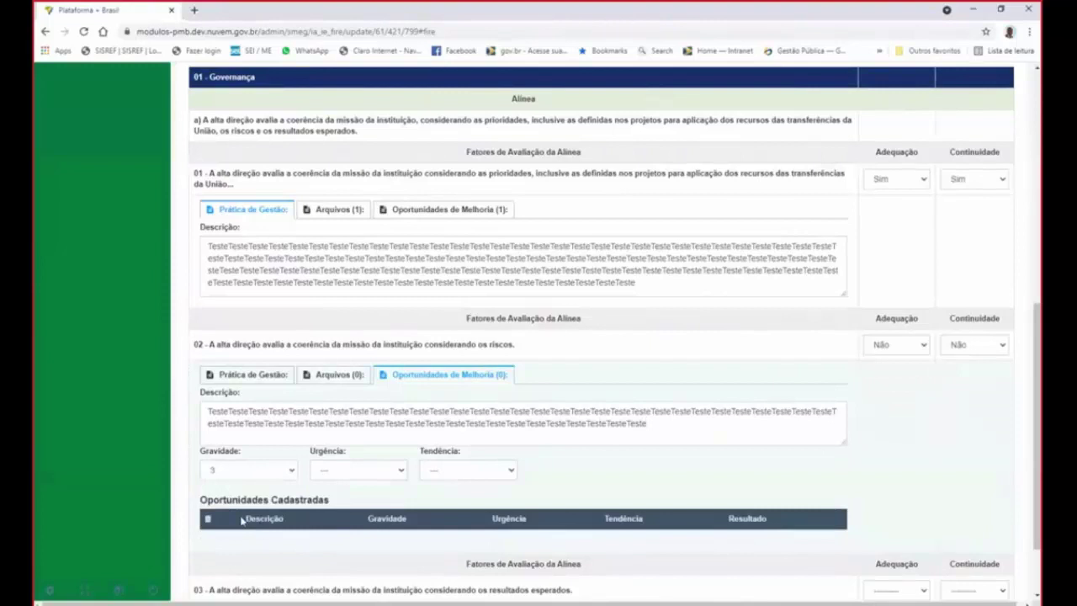
pyautogui.click(397, 471)
pyautogui.click(351, 531)
pyautogui.click(497, 473)
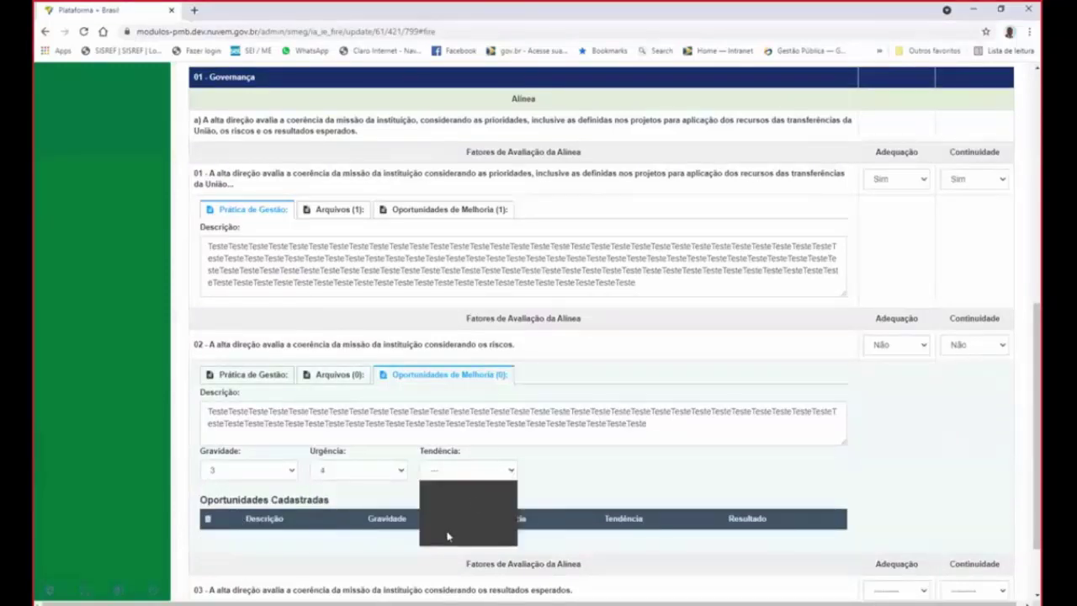
pyautogui.click(448, 536)
pyautogui.scroll(-1, 505, 496)
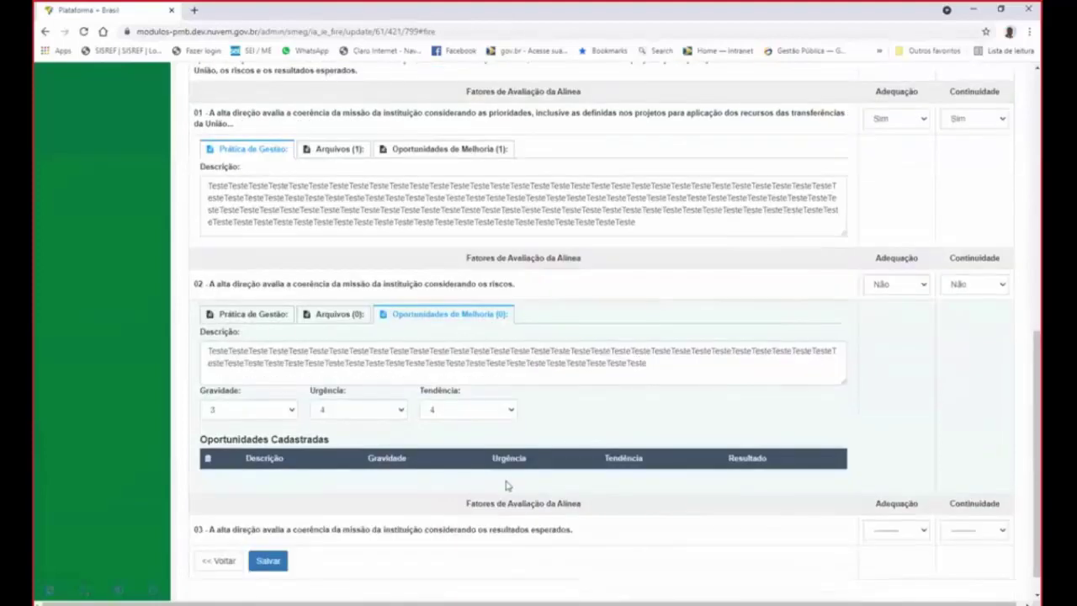
pyautogui.click(269, 562)
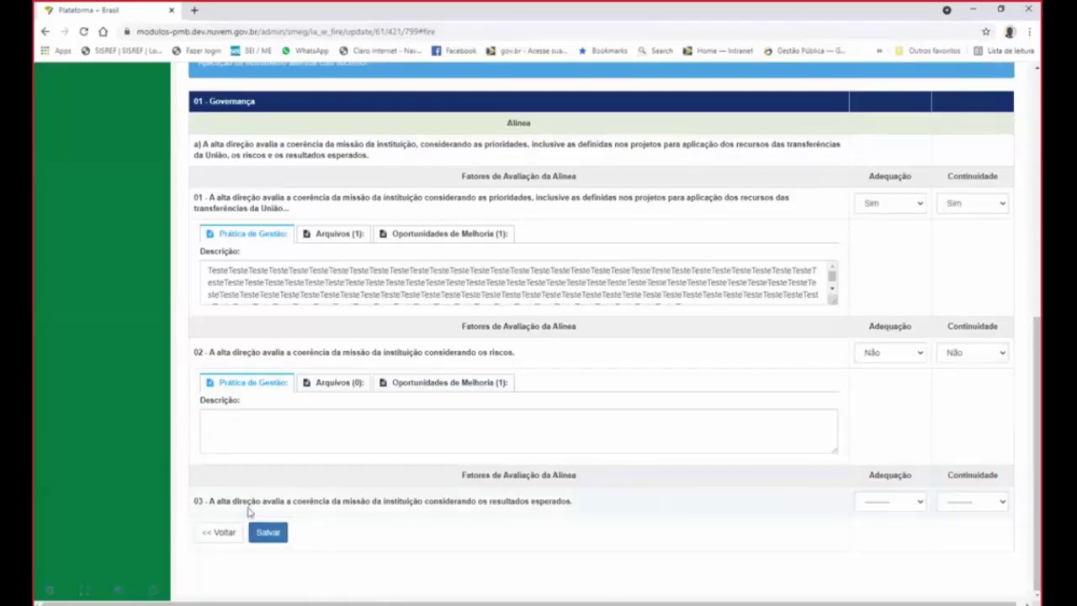
# - Set Adequação to Sim for Governança factor 03 and fill its Prática de Gestão description with "Teste" repeated nine times
pyautogui.click(921, 503)
pyautogui.click(881, 531)
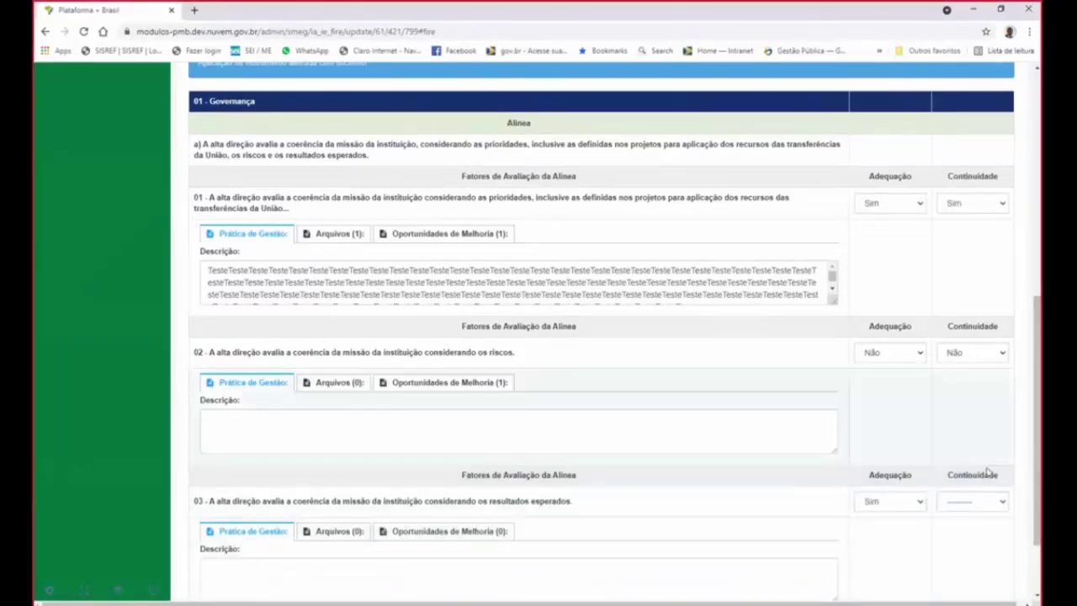
pyautogui.scroll(-1, 1001, 463)
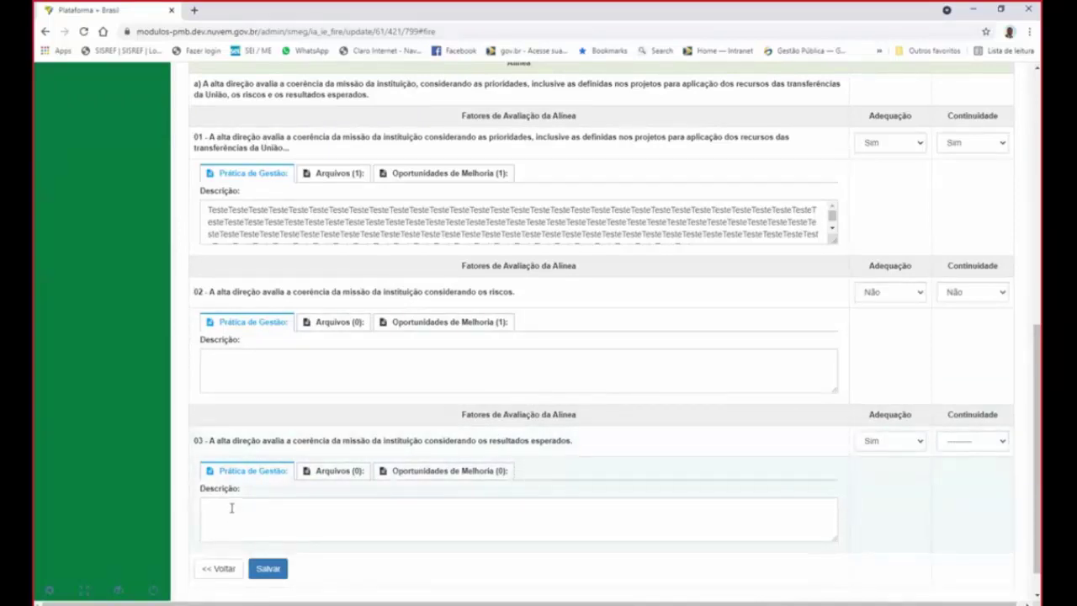
pyautogui.write('TesteTesteTesteTesteTesteTesteTesteTesteTeste')
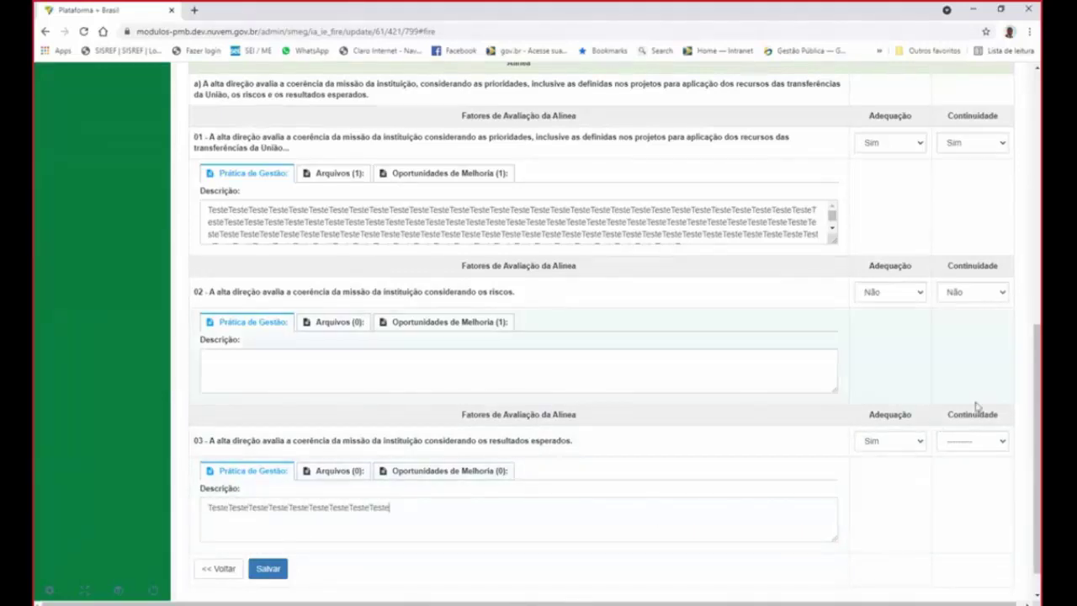
# - Describe an improvement opportunity for Governança factor 03 with "Teste" repeated twelve times
pyautogui.scroll(-1, 389, 555)
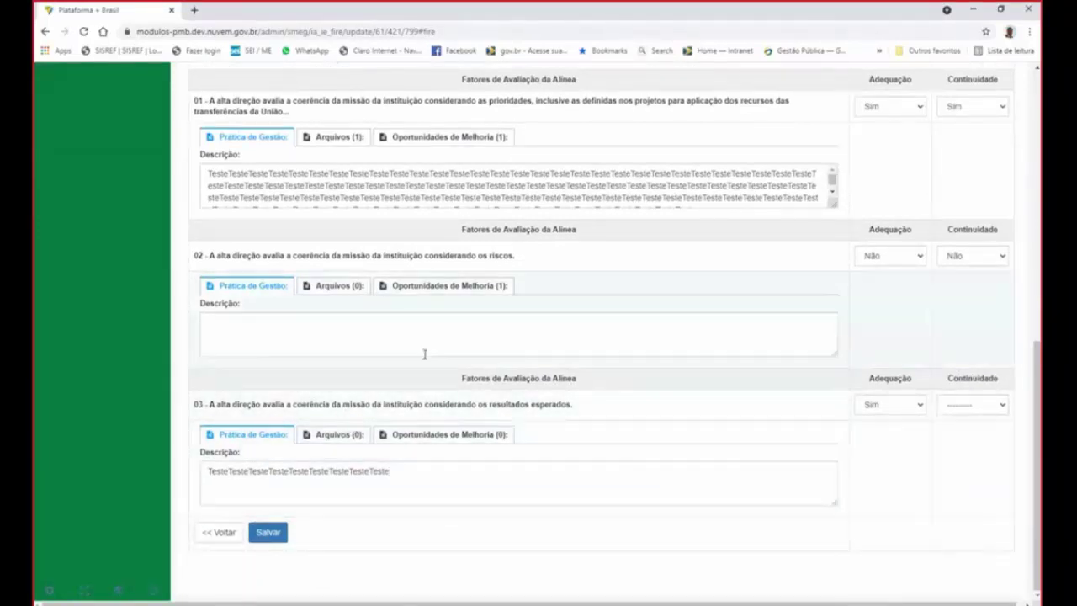
pyautogui.click(465, 438)
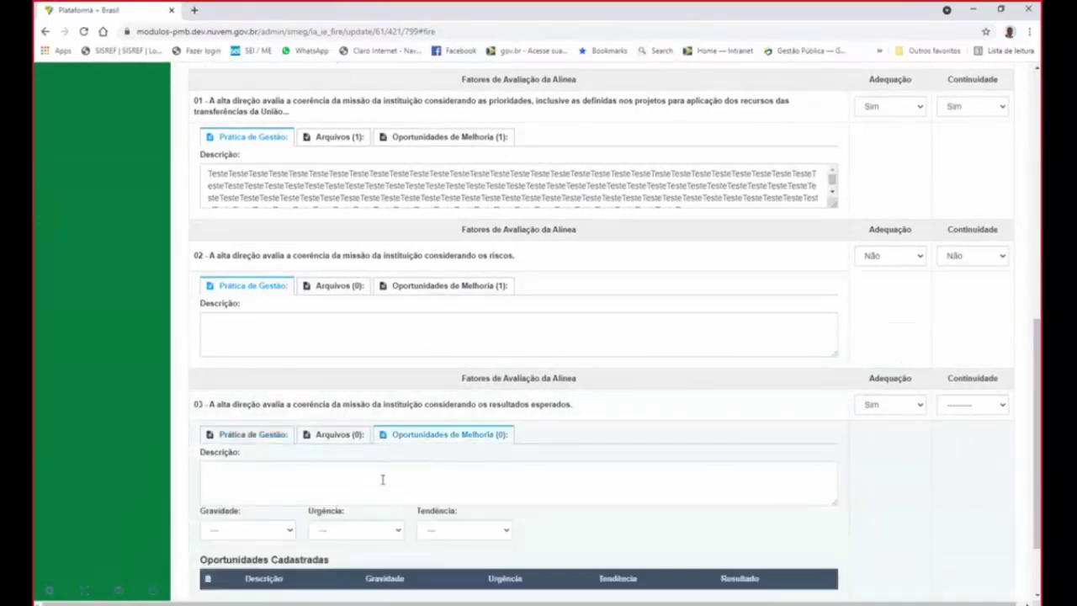
pyautogui.write('TesteTesteTesteTesteTesteTesteTesteTesteTesteTesteTesteTeste')
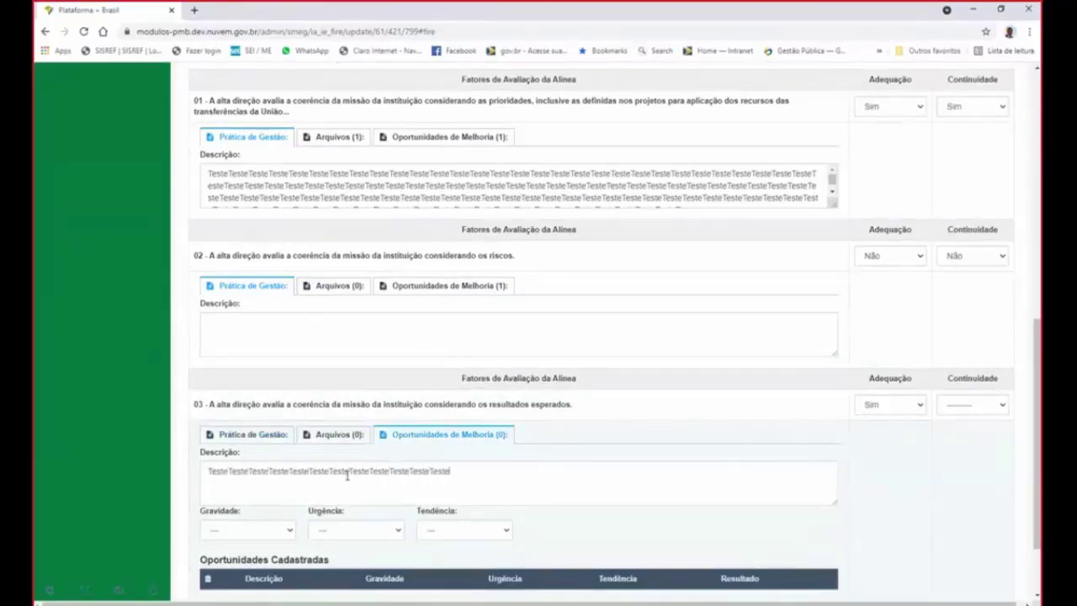
# - Rate the factor 03 improvement opportunity with Gravidade 2, Urgência 3 and a Tendência value, and save the Governança evaluation
pyautogui.click(290, 531)
pyautogui.click(243, 575)
pyautogui.click(399, 531)
pyautogui.click(360, 580)
pyautogui.click(506, 531)
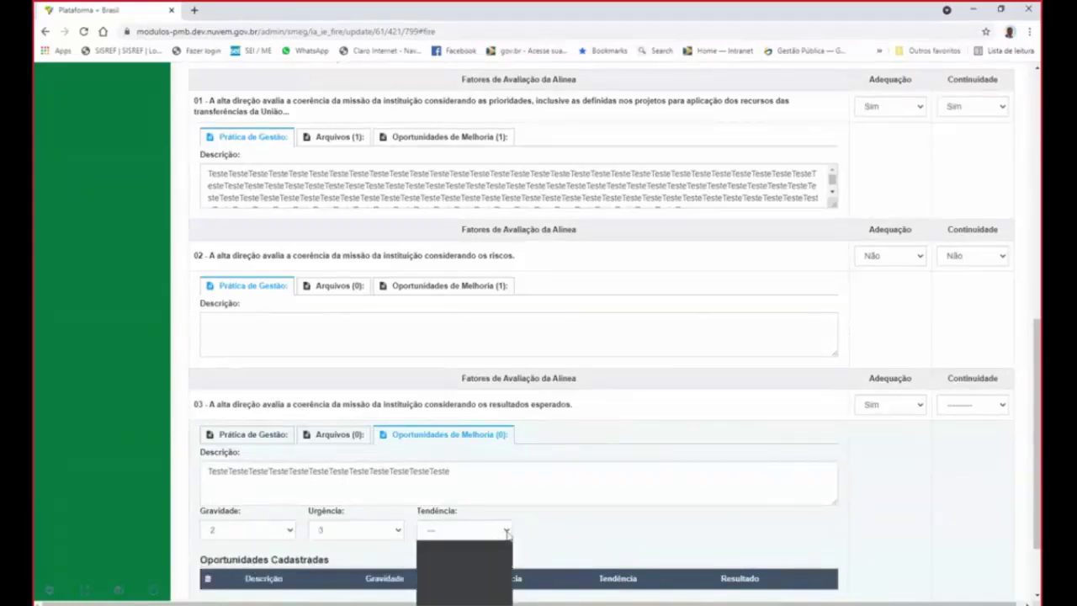
pyautogui.click(449, 583)
pyautogui.scroll(-2, 455, 556)
pyautogui.click(269, 537)
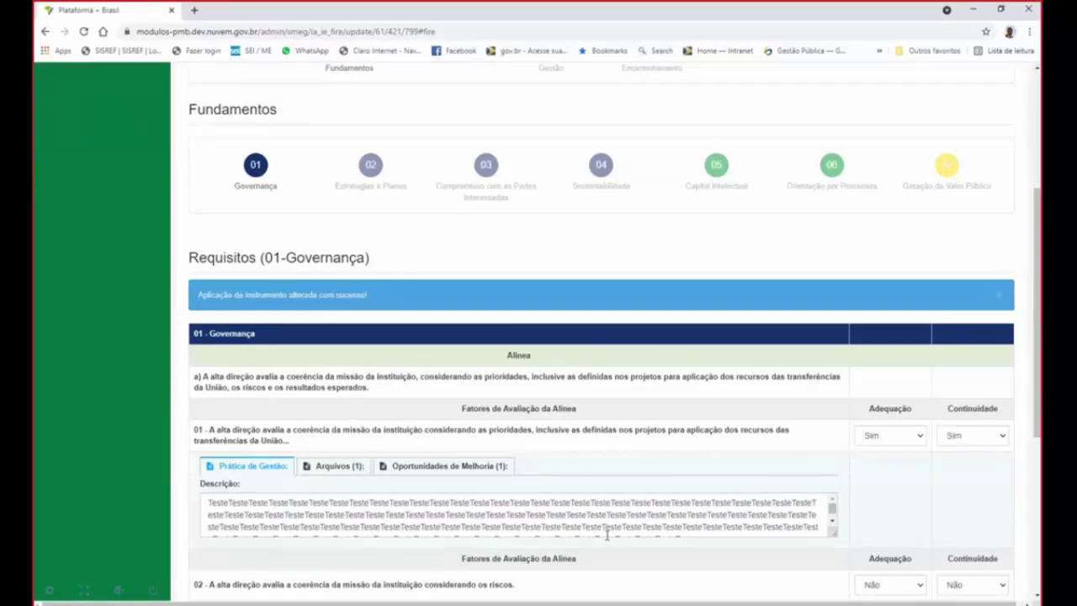
# - Save the Governança requirements evaluation again and check the status of fundamento 01
pyautogui.scroll(-2, 607, 535)
pyautogui.scroll(-4, 763, 521)
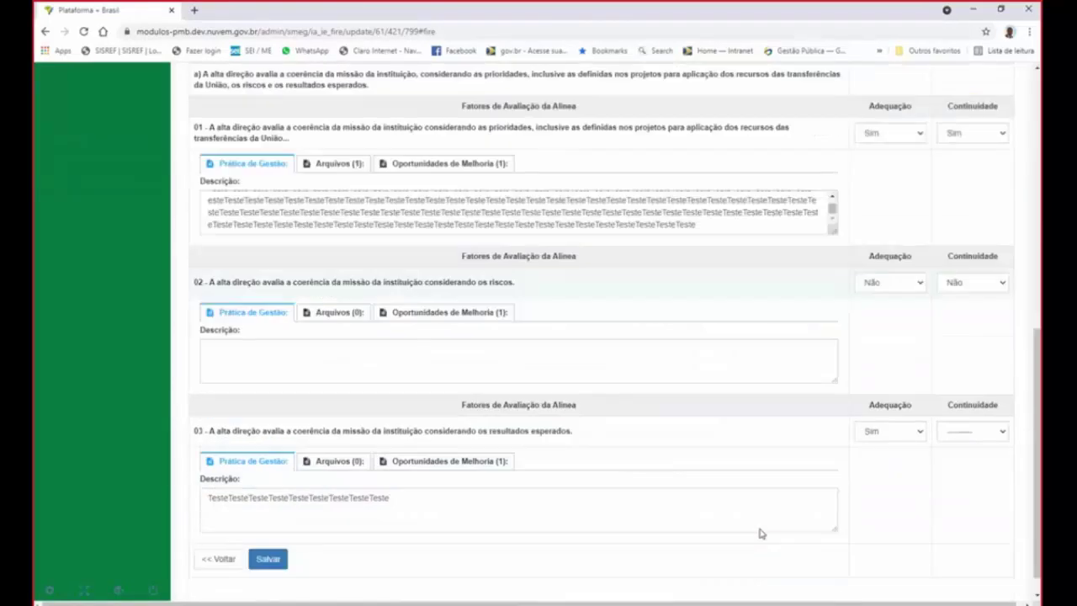
pyautogui.scroll(-1, 615, 471)
pyautogui.click(268, 531)
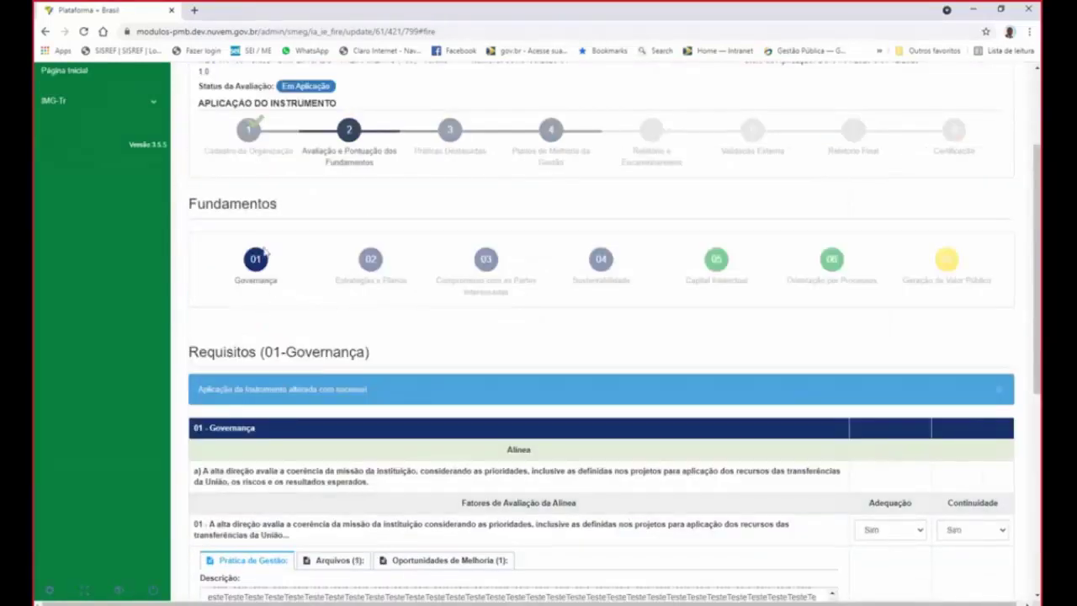
pyautogui.scroll(-5, 400, 336)
pyautogui.click(268, 533)
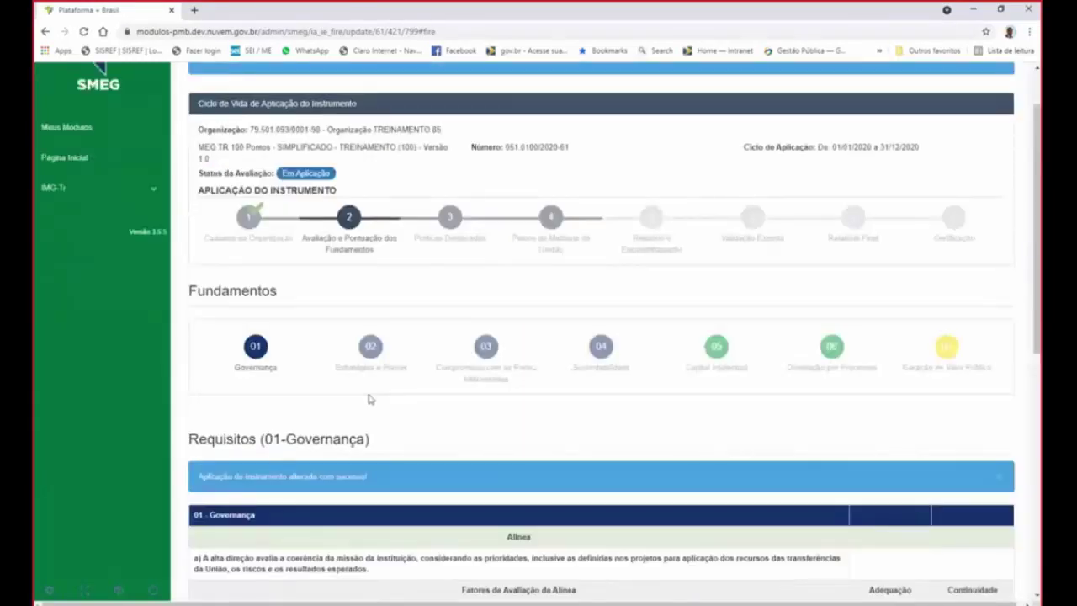
# - Examine the fundamentos progress and the three Governança factors for any missing Adequação or Continuidade answer
pyautogui.scroll(-4, 395, 403)
pyautogui.scroll(-2, 423, 411)
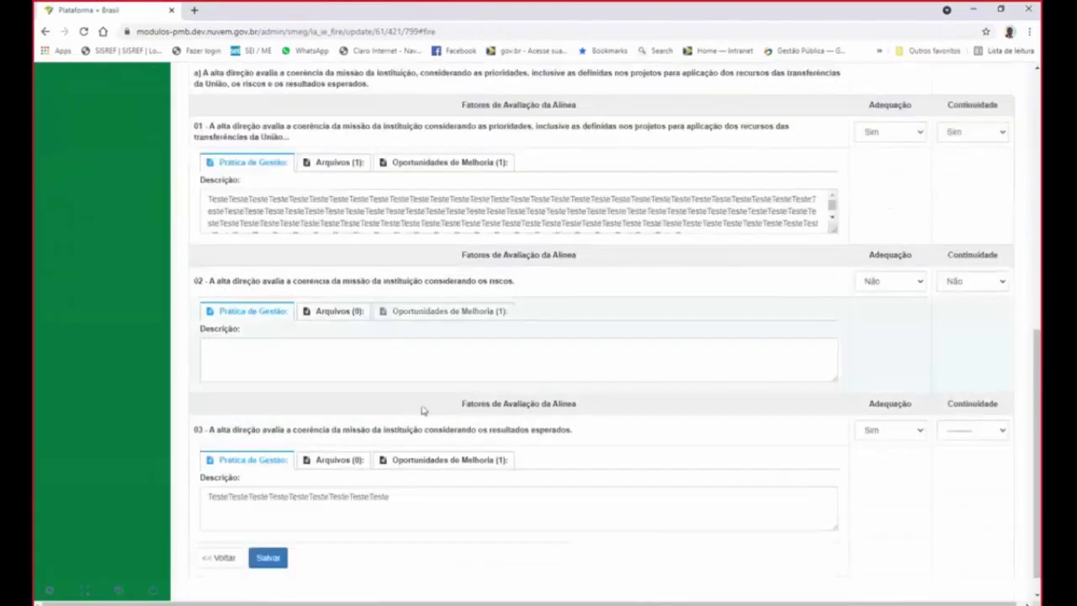
pyautogui.scroll(-1, 423, 411)
pyautogui.scroll(4, 449, 520)
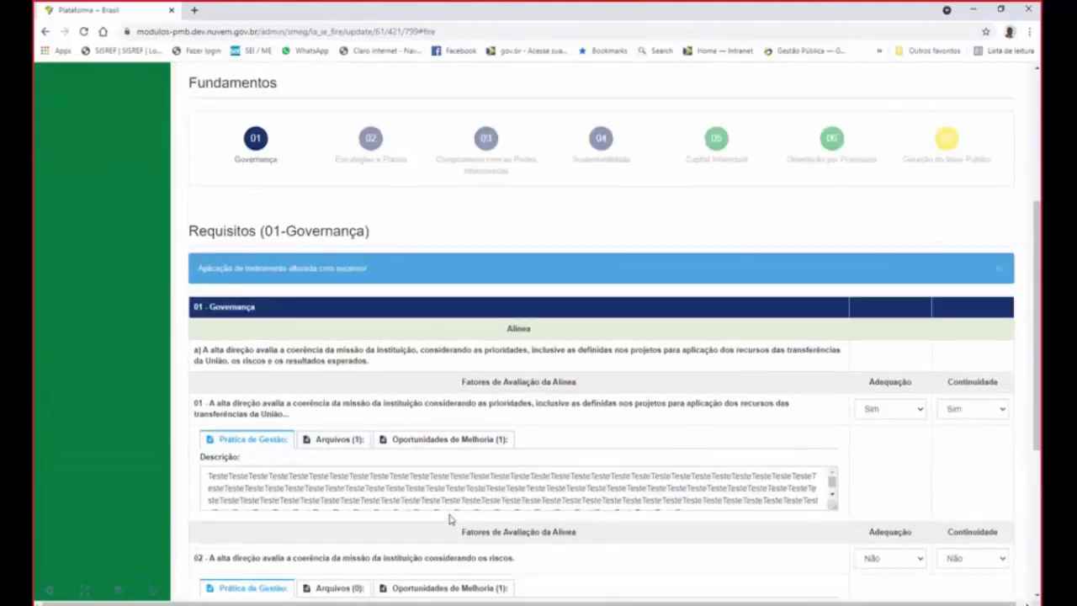
pyautogui.scroll(2, 210, 219)
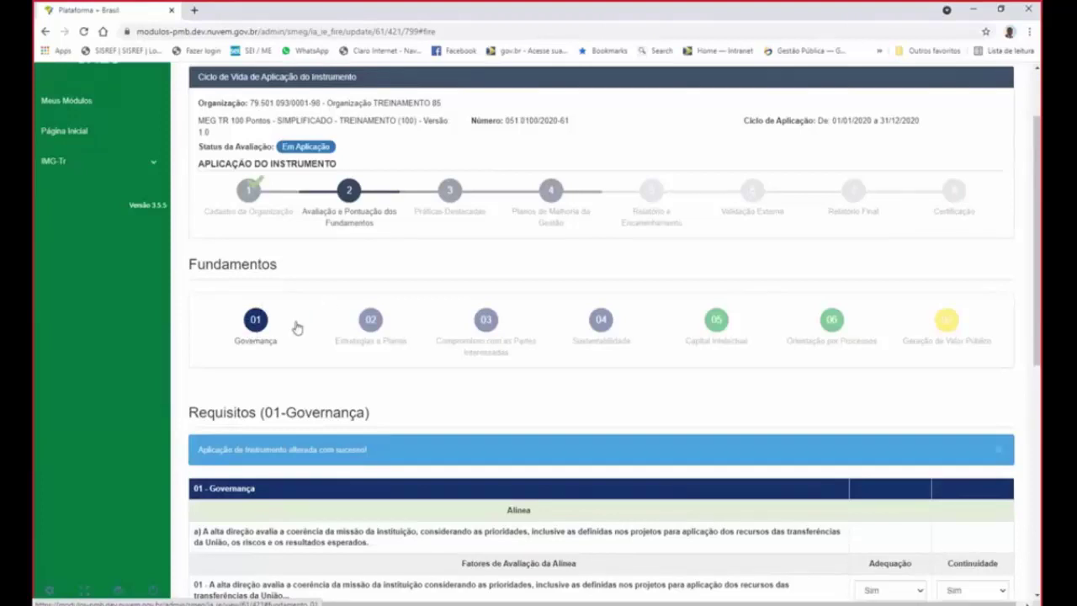
pyautogui.scroll(-2, 611, 426)
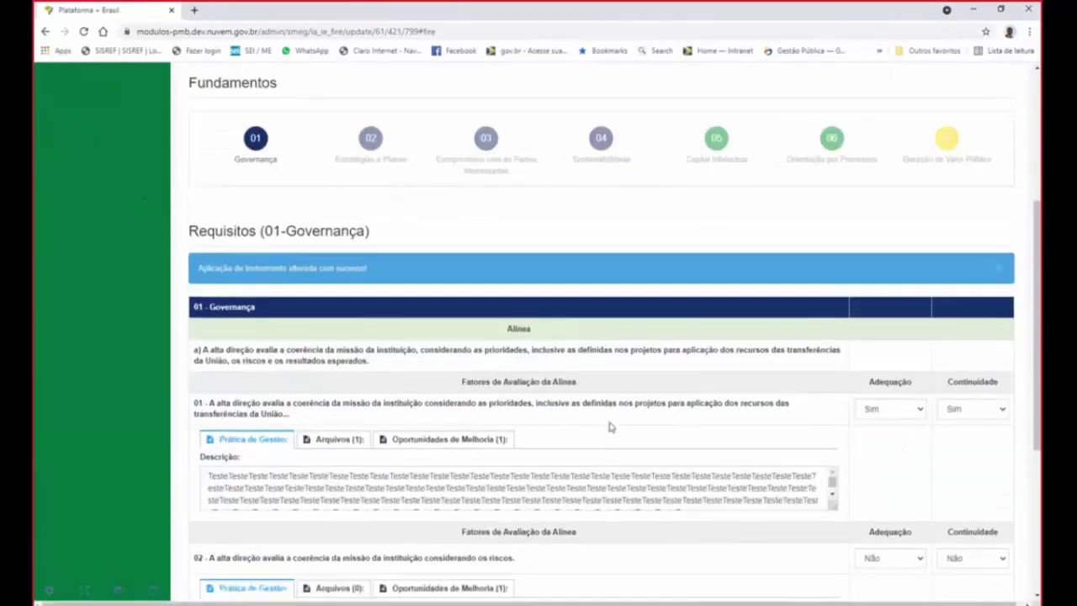
pyautogui.scroll(-2, 472, 421)
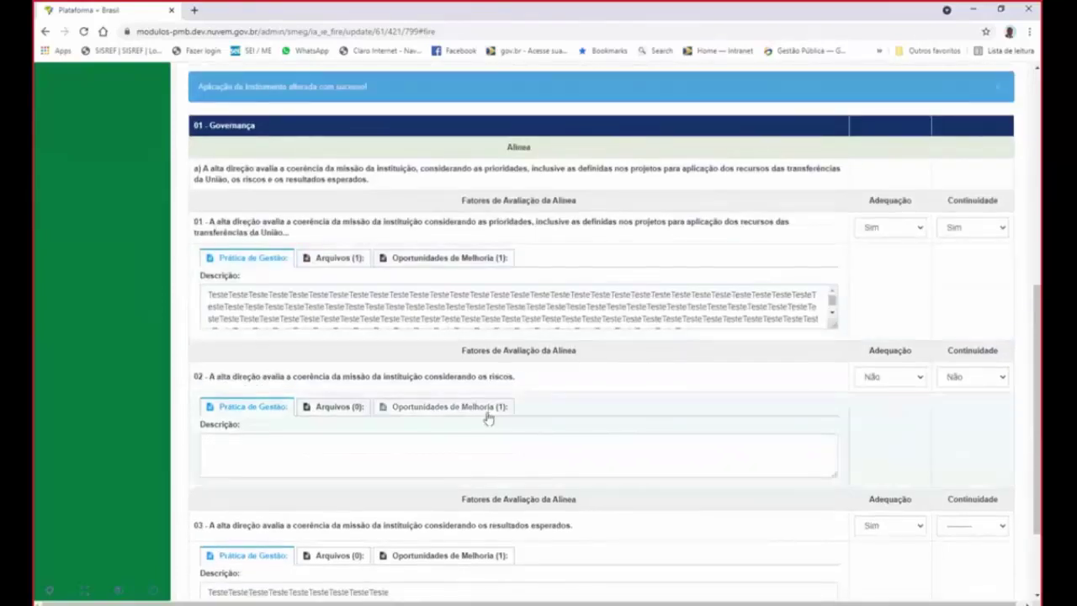
pyautogui.scroll(-2, 488, 415)
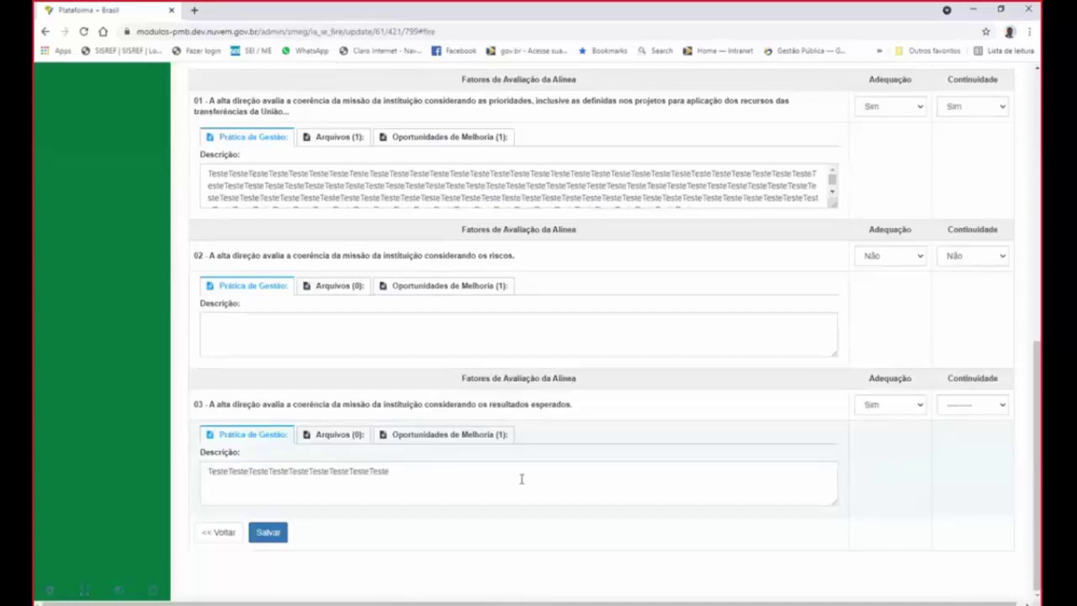
pyautogui.scroll(3, 522, 479)
pyautogui.scroll(-1, 538, 482)
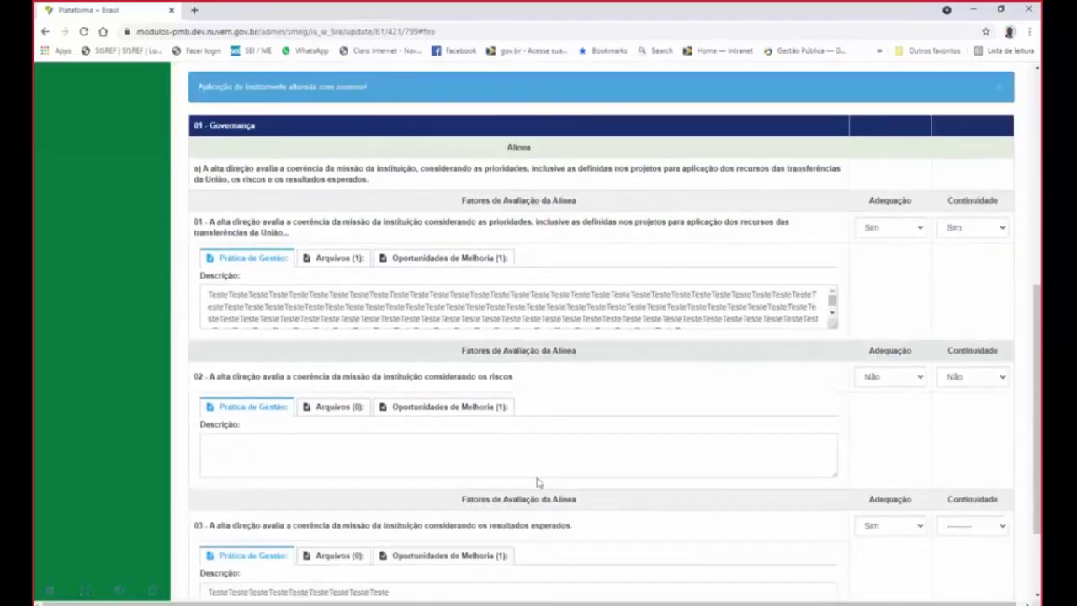
pyautogui.scroll(-1, 539, 482)
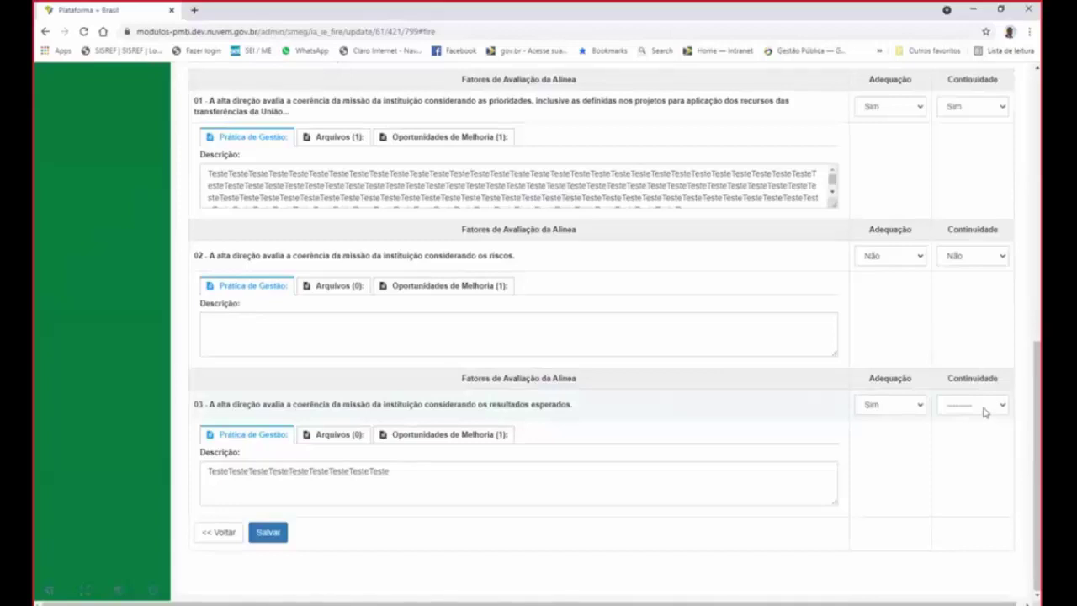
# - Set the Continuidade of Governança factor 03 to Não, save the evaluation, and check the status of fundamento 01
pyautogui.click(1003, 407)
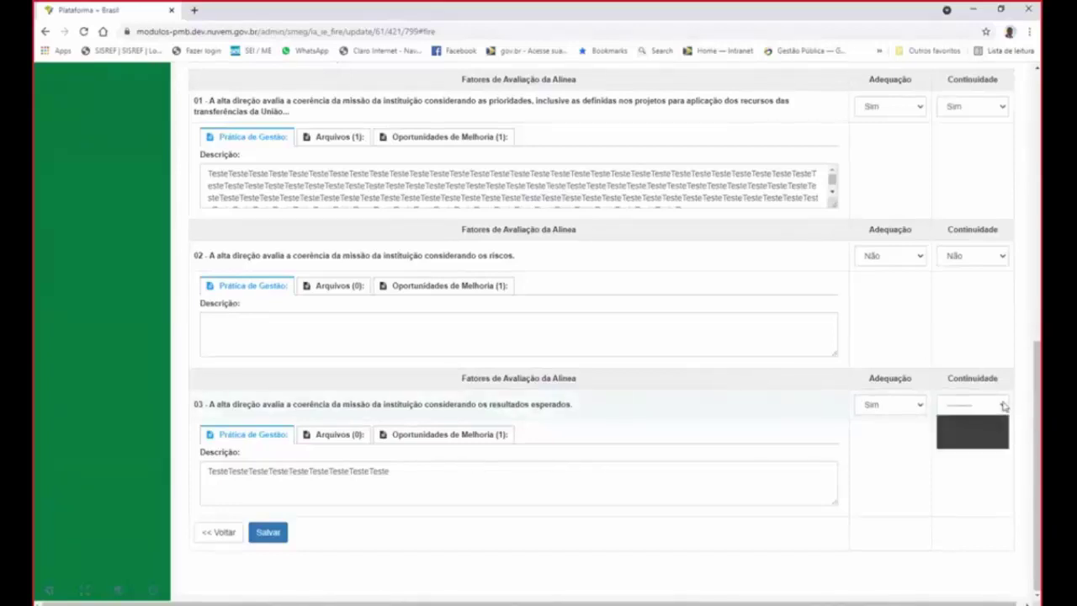
pyautogui.click(956, 446)
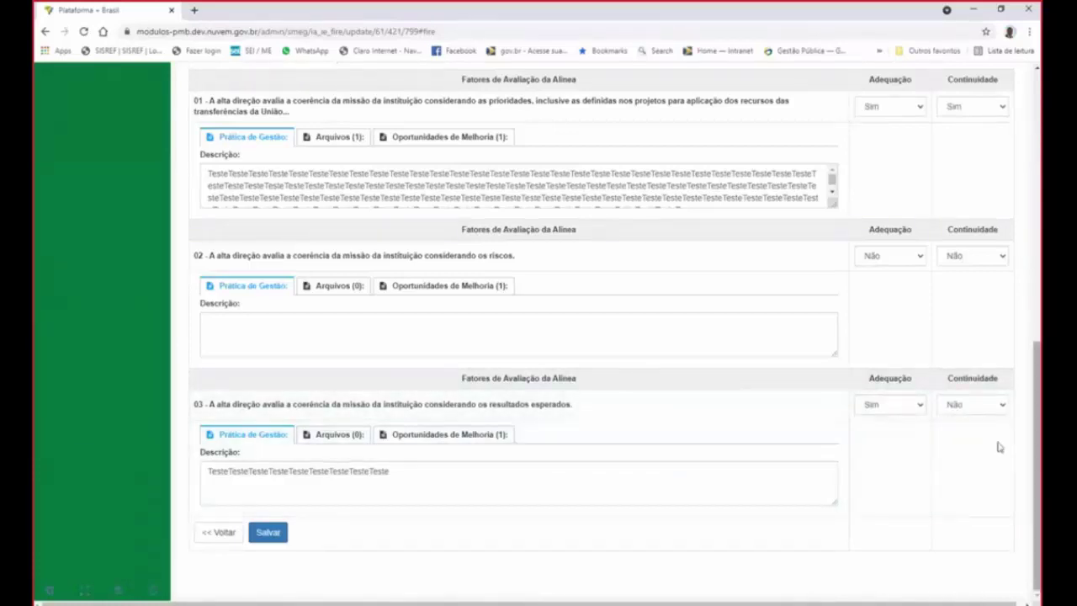
pyautogui.scroll(3, 979, 440)
pyautogui.scroll(-5, 979, 442)
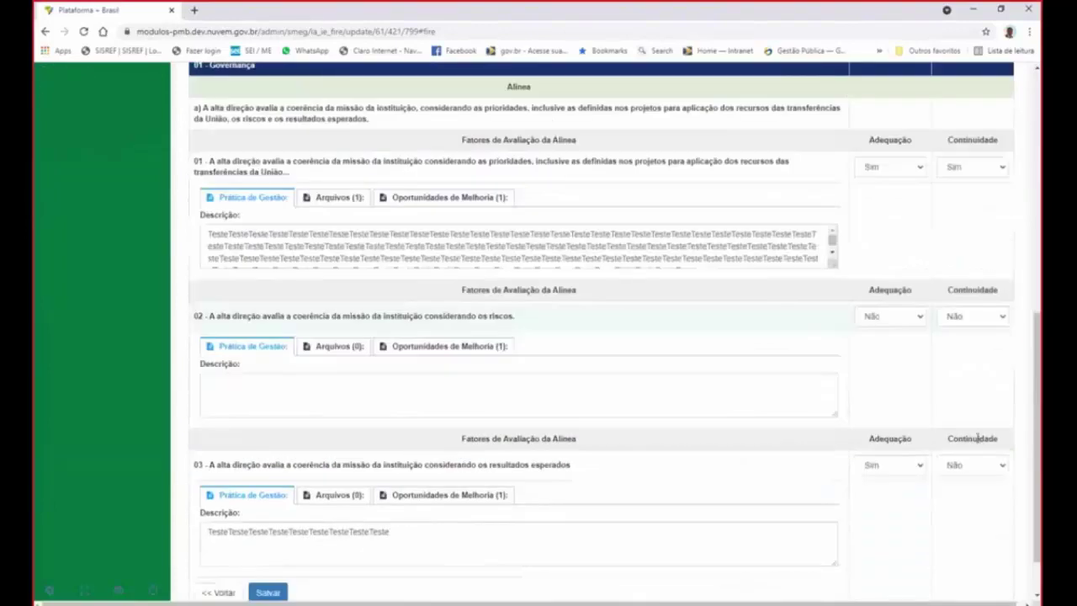
pyautogui.click(269, 534)
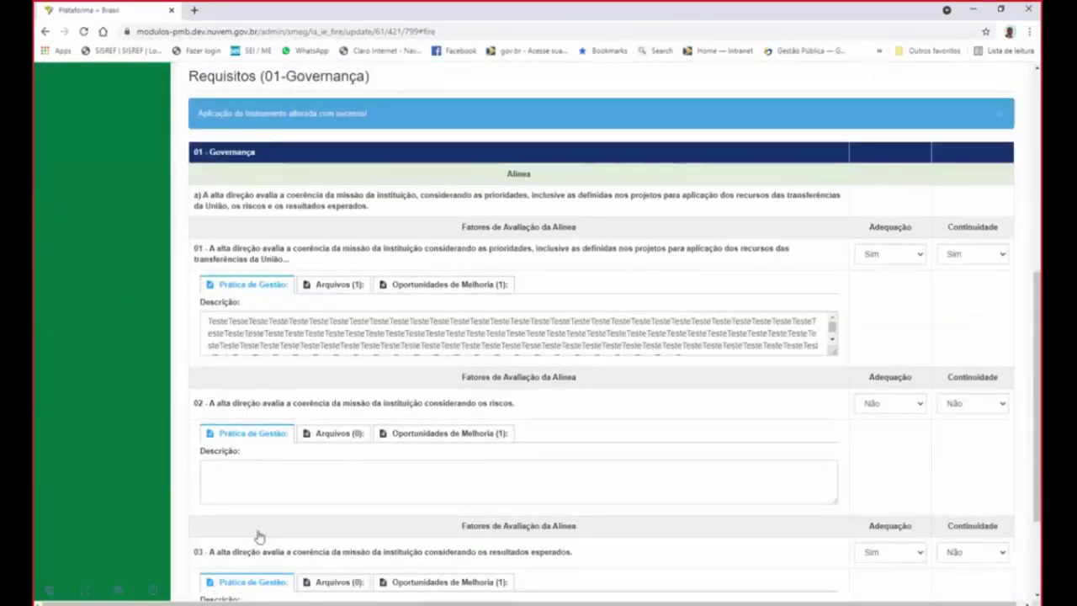
pyautogui.scroll(3, 258, 536)
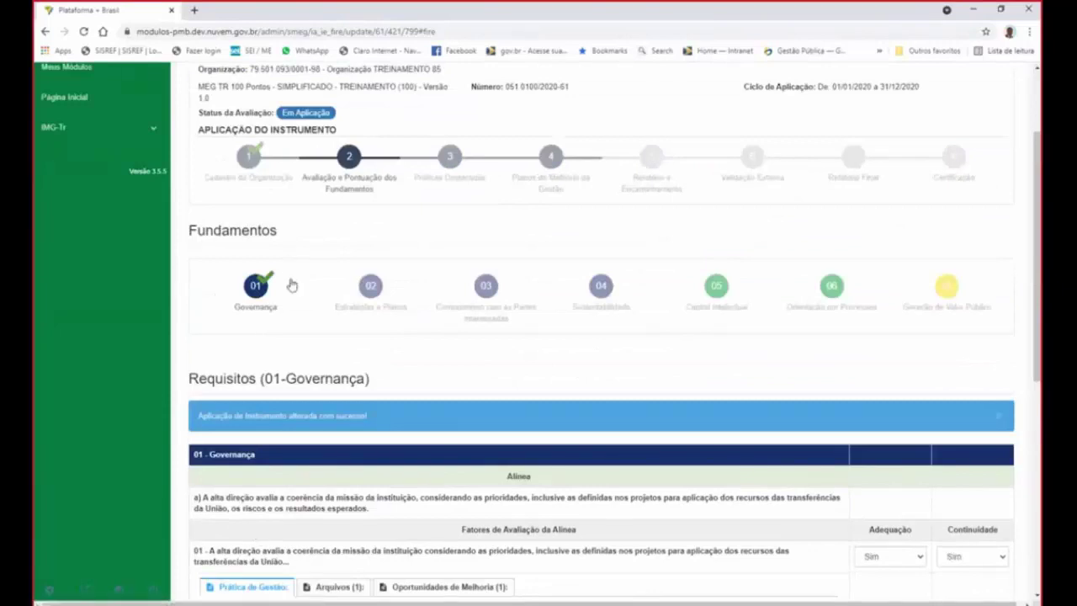
# - Open the evaluation of fundamento 02, Estratégias e Planos, and set factor 01 to Adequação Sim and Continuidade Não
pyautogui.click(375, 293)
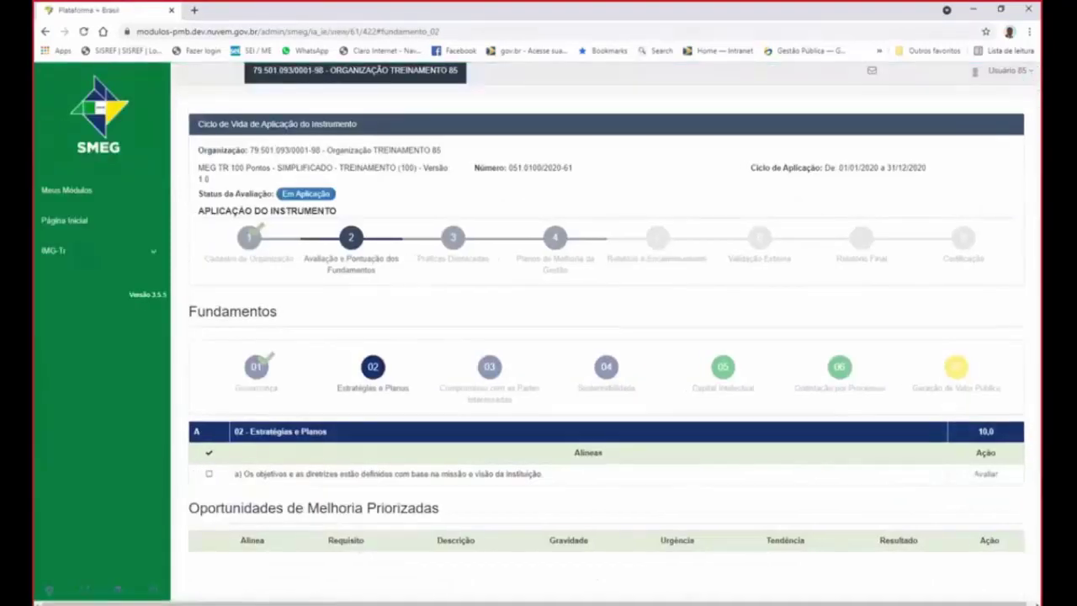
pyautogui.click(985, 476)
pyautogui.click(922, 451)
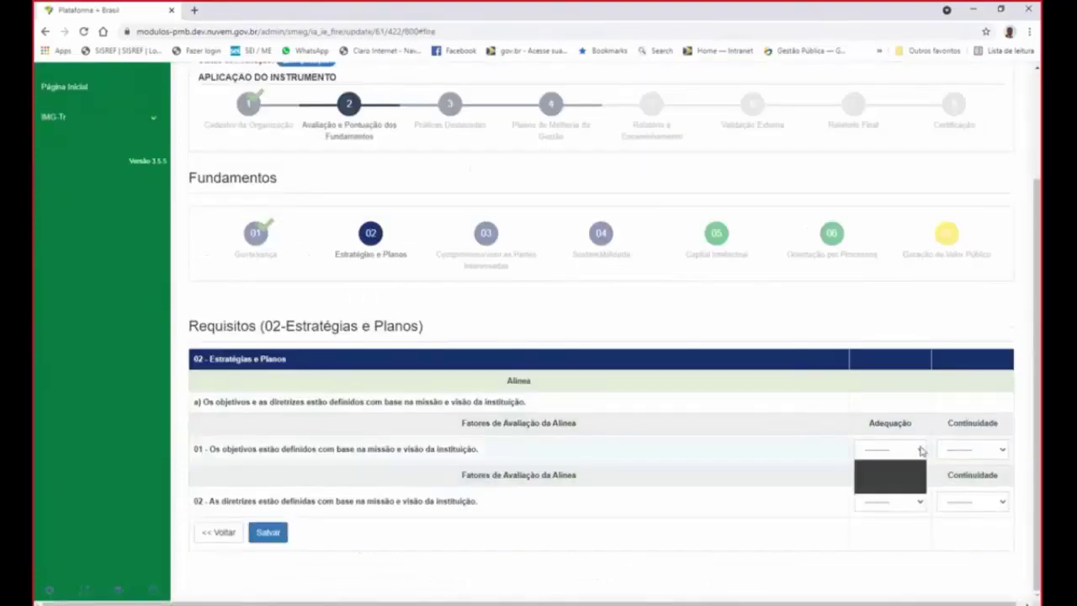
pyautogui.click(895, 484)
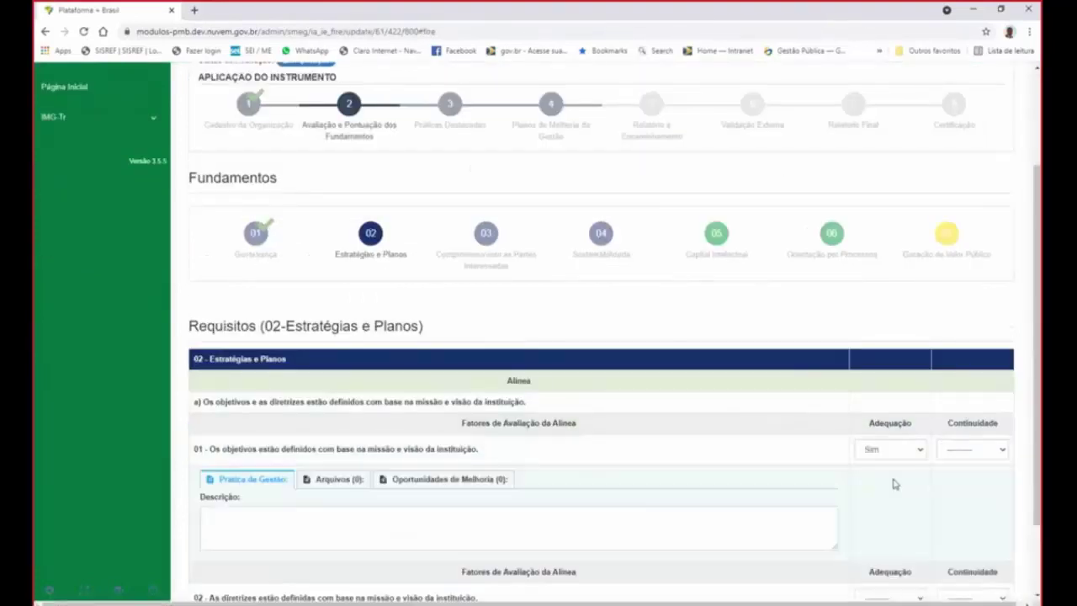
pyautogui.click(1001, 452)
pyautogui.click(958, 487)
# - Describe the management practice of Estratégias e Planos factor 01 with "Teste" repeated six times and save the evaluation
pyautogui.hotkey('ctrl', 'v')
pyautogui.hotkey('ctrl', 'v')
pyautogui.hotkey('ctrl', 'v')
pyautogui.hotkey('ctrl', 'v')
pyautogui.hotkey('ctrl', 'v')
pyautogui.hotkey('ctrl', 'v')
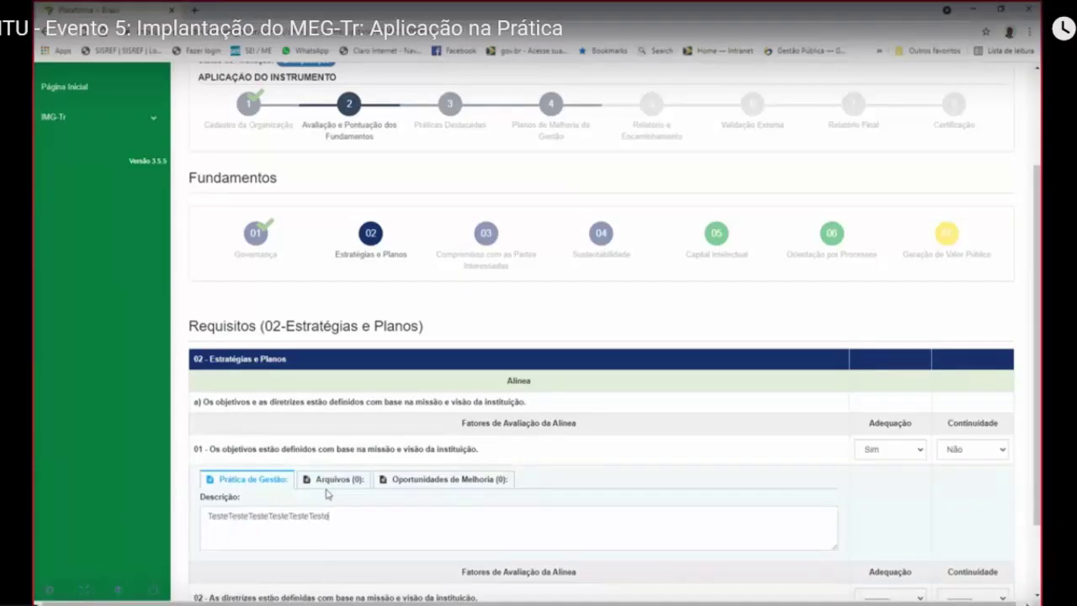
pyautogui.scroll(-2, 387, 558)
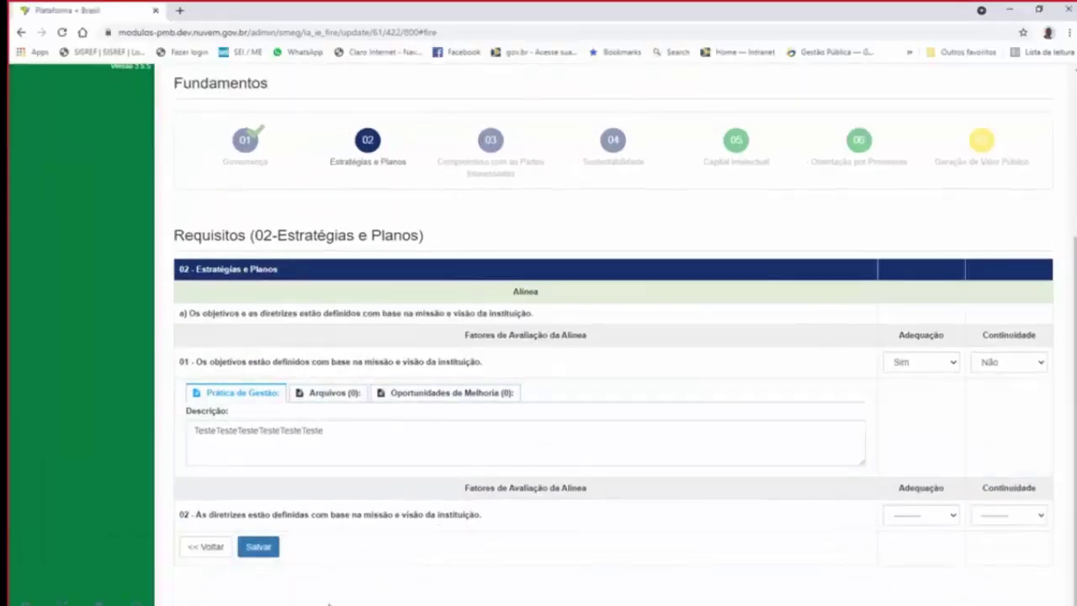
pyautogui.click(273, 548)
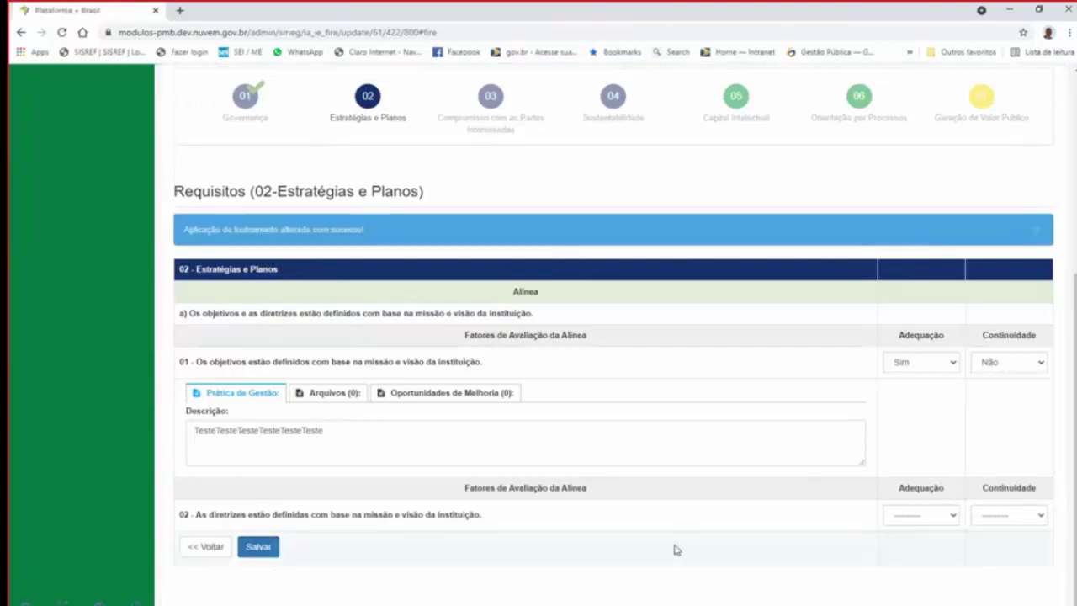
# - Set both Adequação and Continuidade of Estratégias e Planos factor 02 to Não
pyautogui.click(953, 516)
pyautogui.click(909, 560)
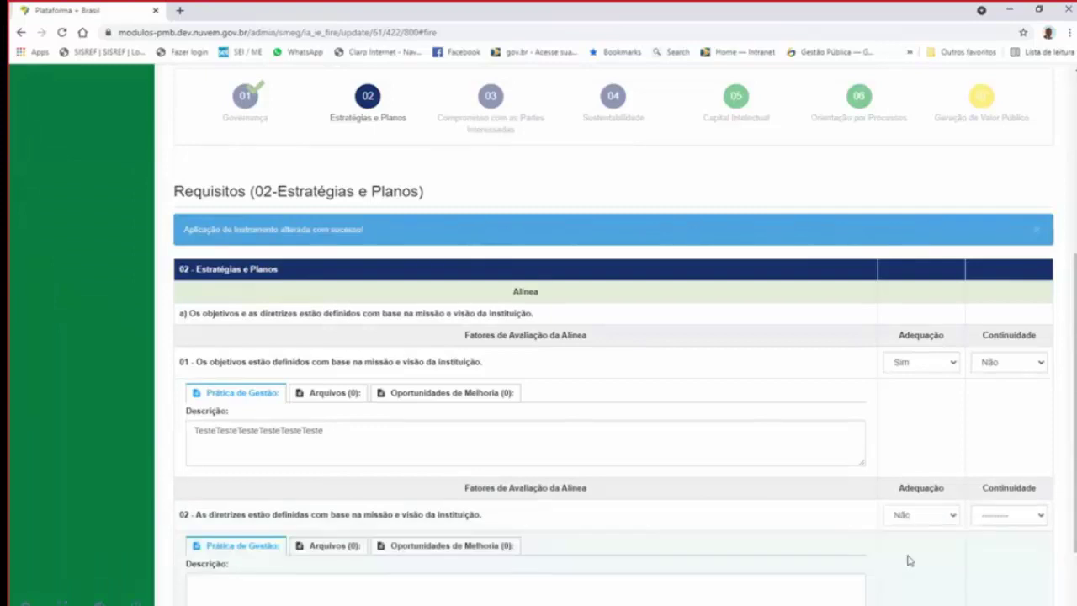
pyautogui.click(1040, 517)
pyautogui.click(1009, 559)
# - Describe an improvement opportunity for Estratégias e Planos factor 02 with "Teste" repeated six times and save the evaluation
pyautogui.click(421, 549)
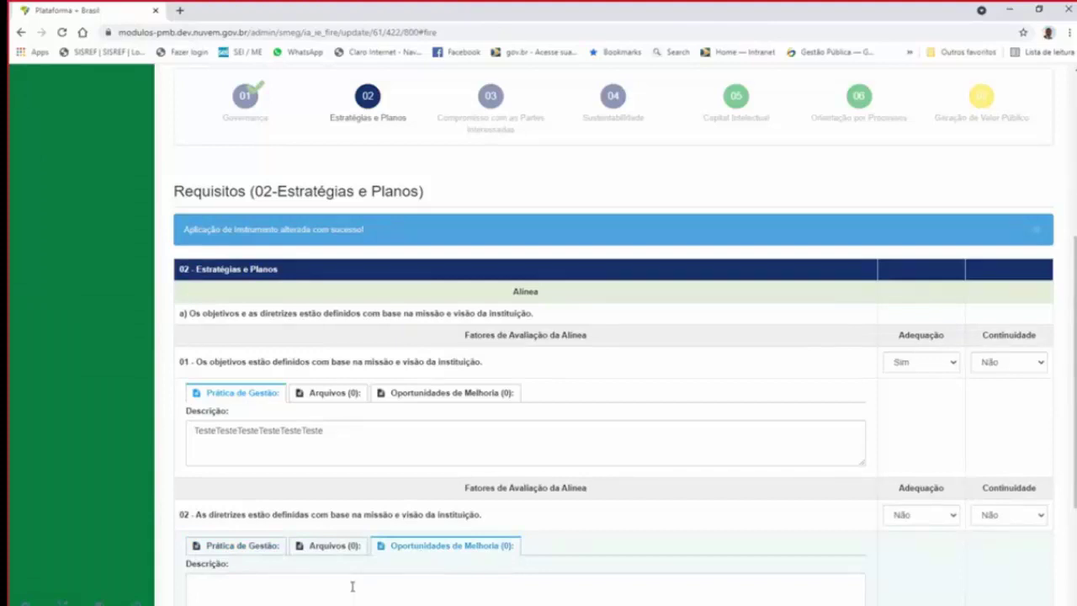
pyautogui.write('TesteTesteTesteTesteTesteTeste')
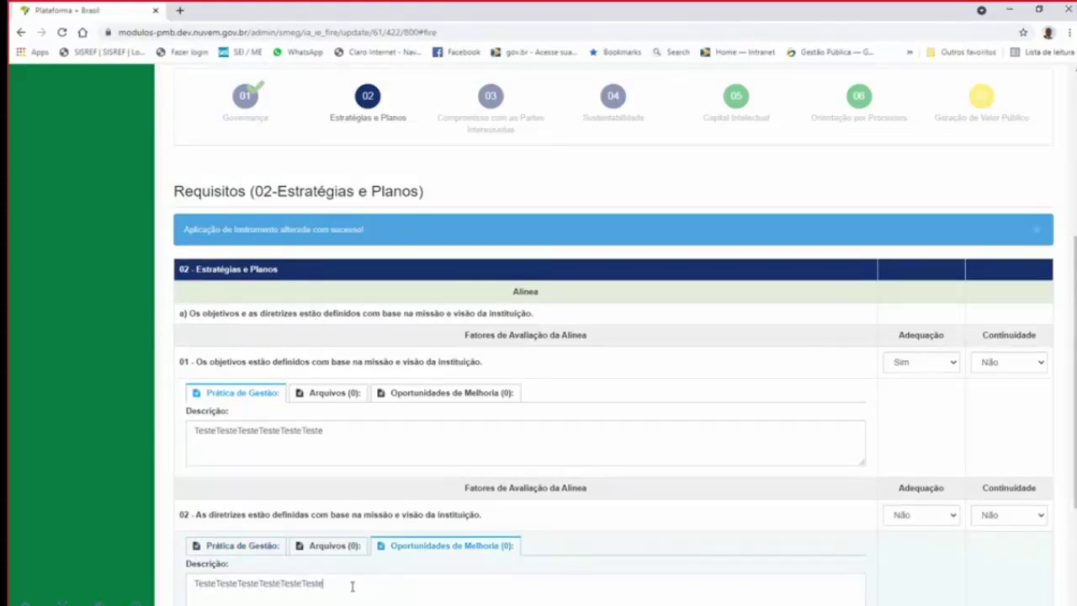
pyautogui.scroll(-3, 360, 581)
pyautogui.click(259, 557)
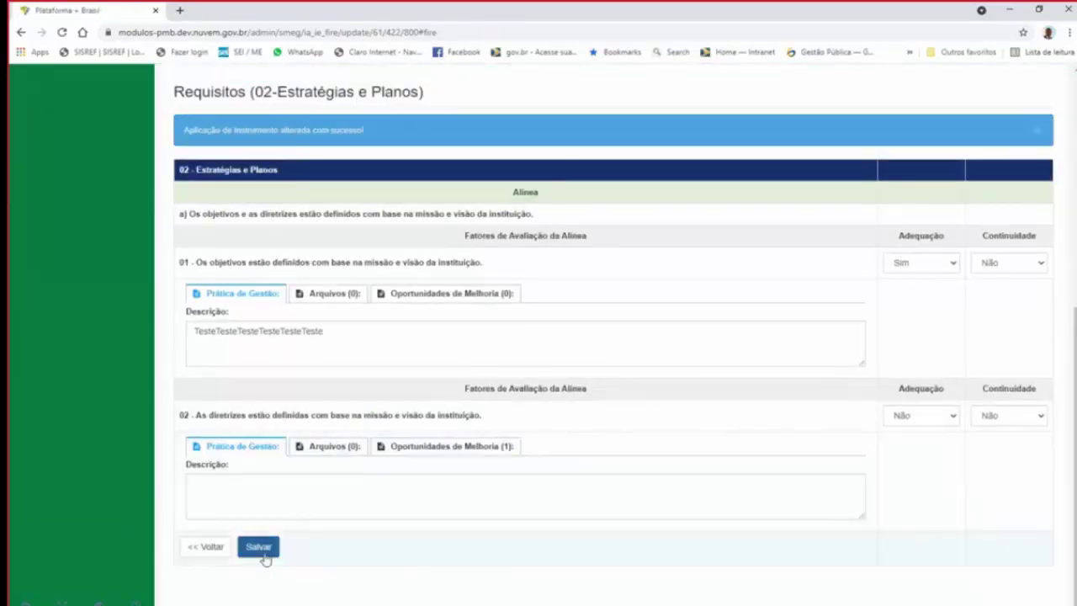
# - In fundamento 03, Compromisso com as Partes Interessadas, set the Continuidade of factor 01 to Não and save the evaluation
pyautogui.scroll(3, 284, 492)
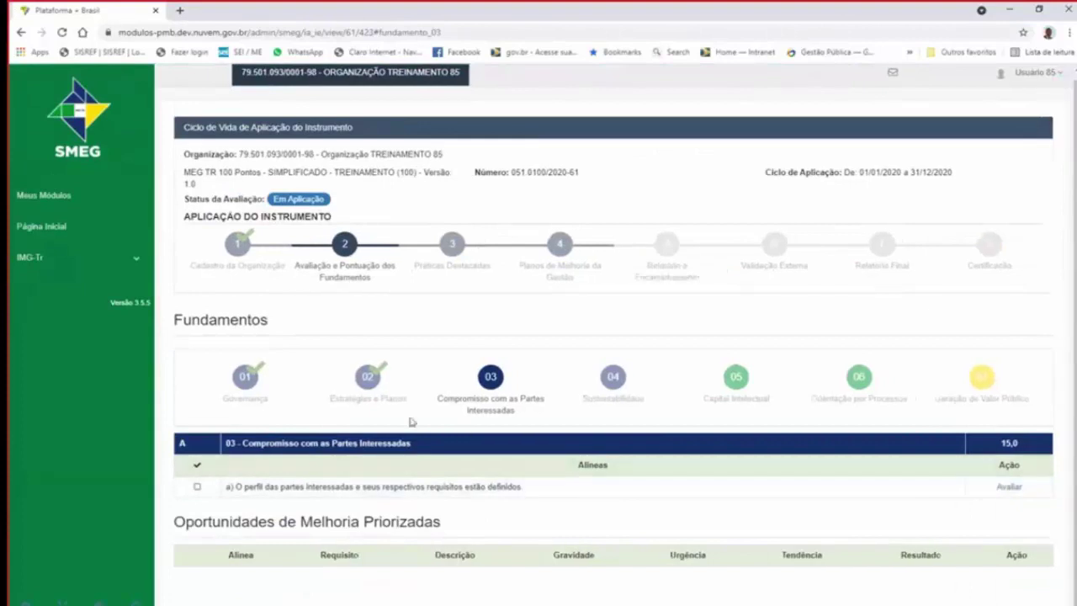
pyautogui.scroll(-4, 521, 349)
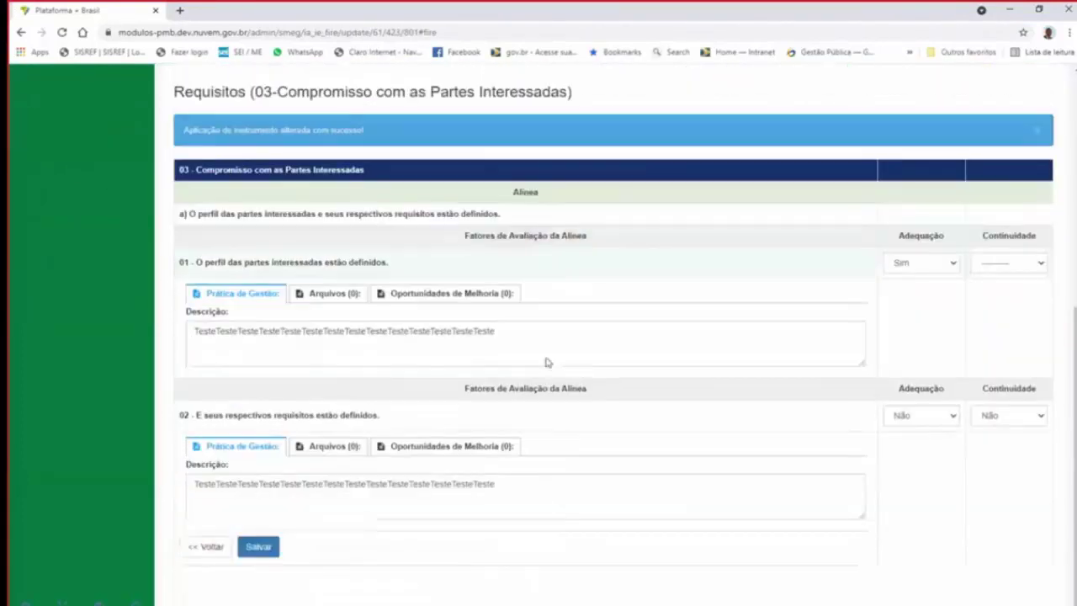
pyautogui.scroll(1, 935, 430)
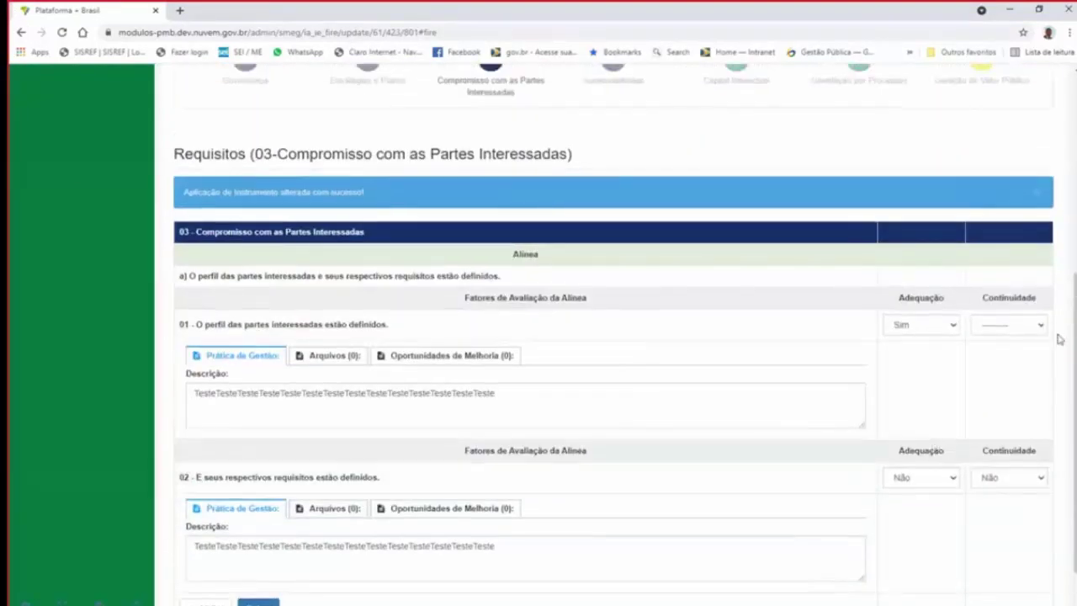
pyautogui.click(997, 329)
pyautogui.click(998, 365)
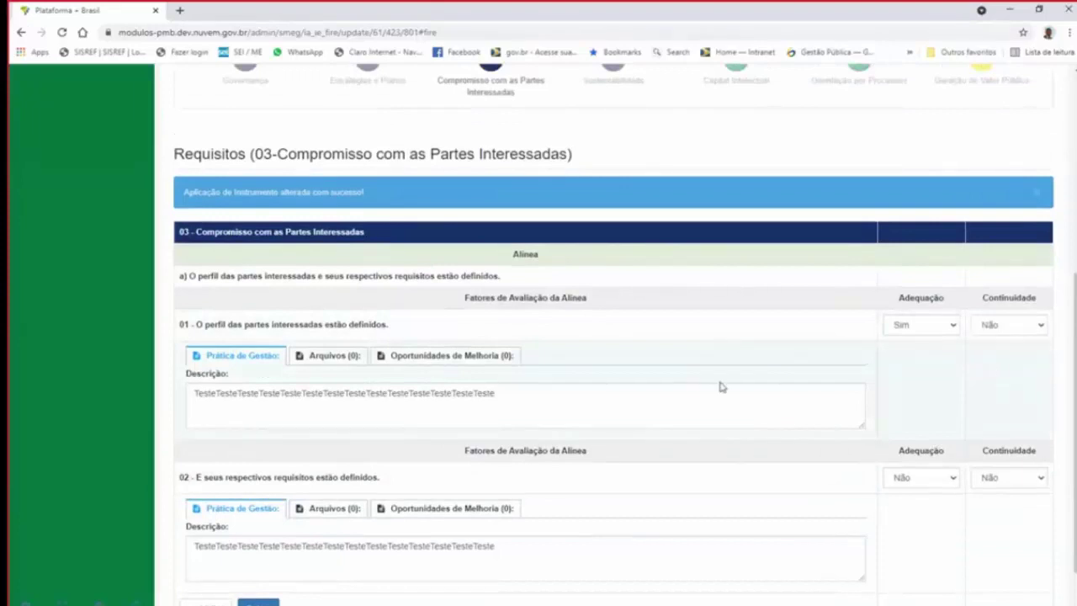
pyautogui.scroll(3, 519, 428)
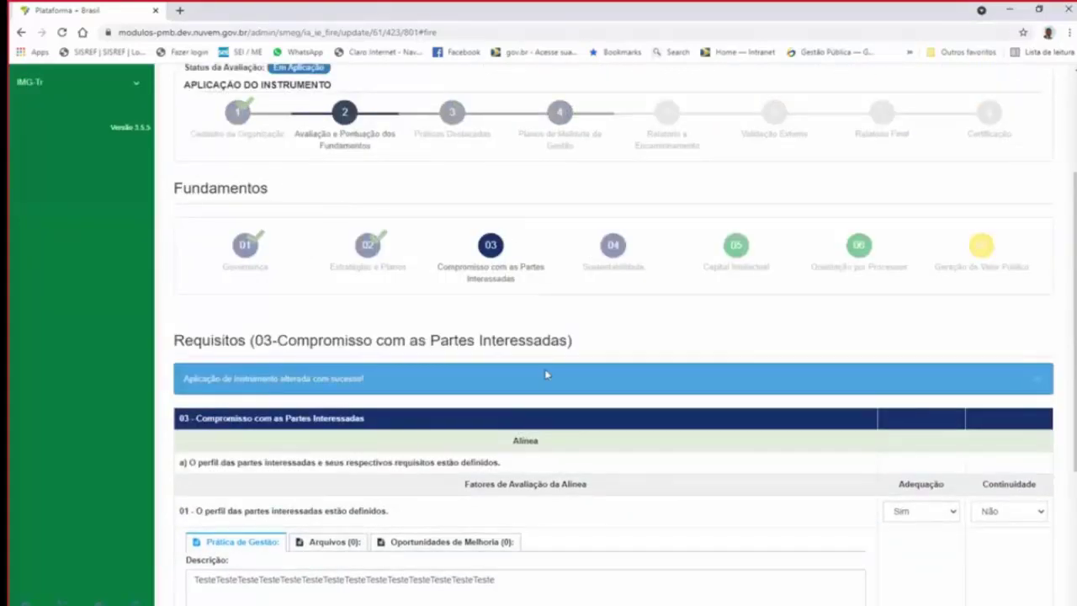
pyautogui.scroll(-4, 546, 376)
pyautogui.click(266, 548)
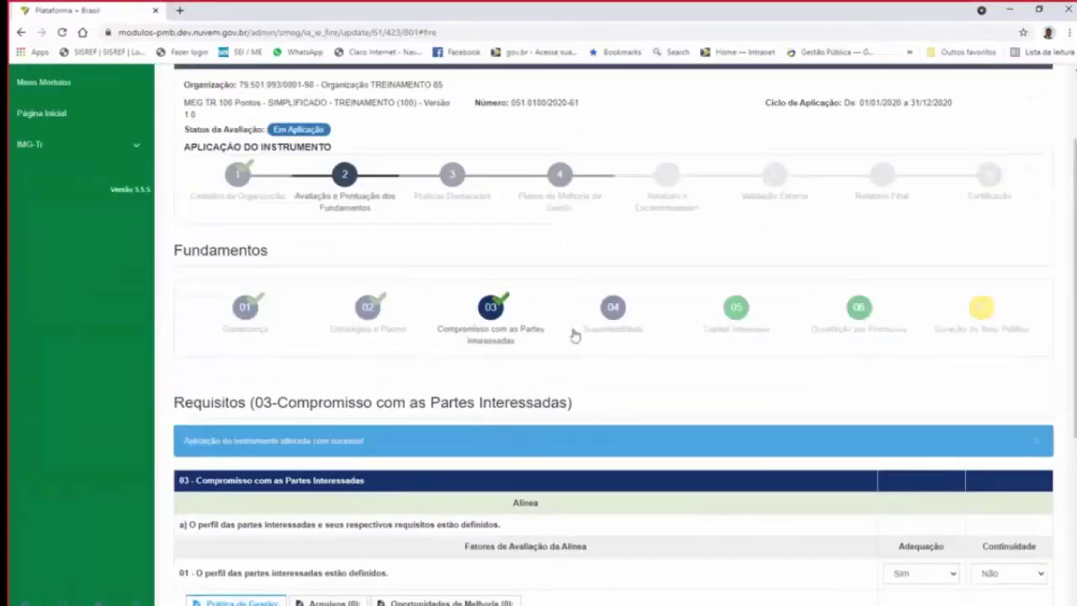
# - Open the evaluation of fundamento 04, Sustentabilidade, and set the Adequação of factor 01 to Sim
pyautogui.click(612, 307)
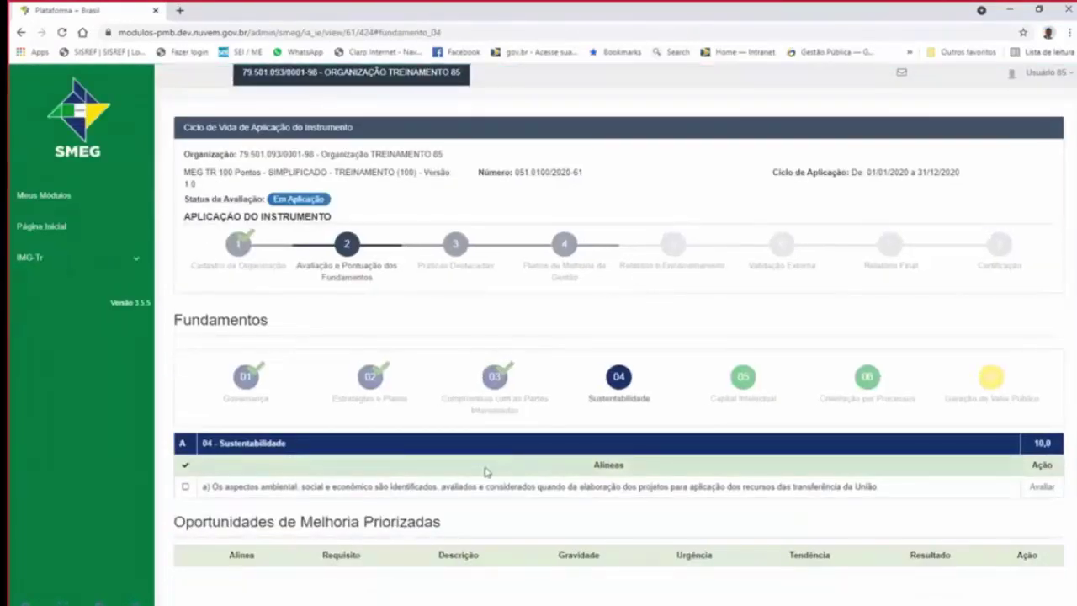
pyautogui.click(1030, 488)
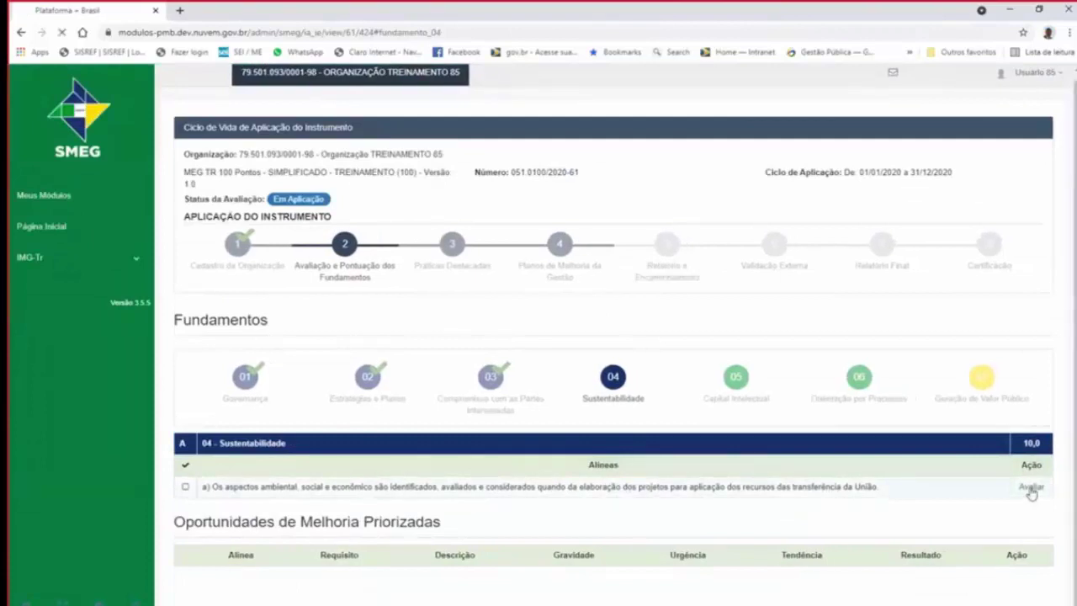
pyautogui.scroll(4, 569, 489)
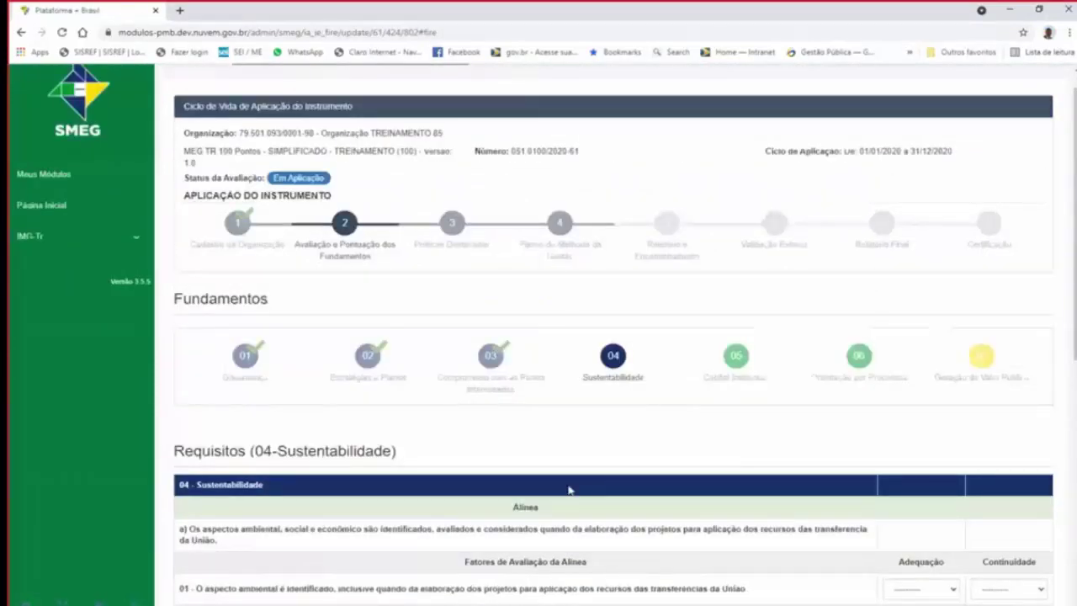
pyautogui.scroll(-4, 568, 490)
pyautogui.click(951, 281)
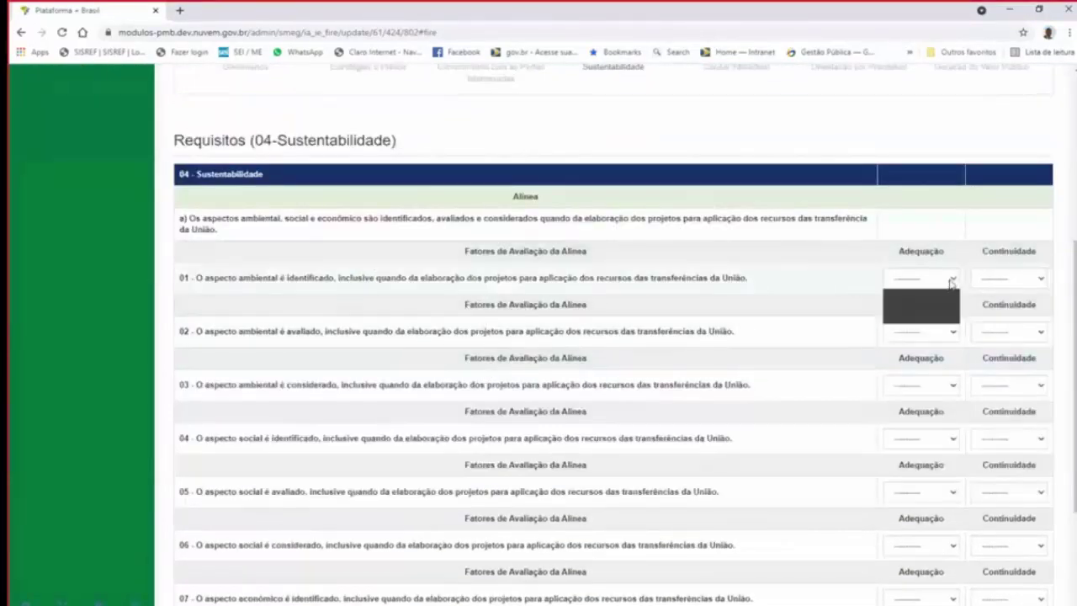
pyautogui.click(911, 310)
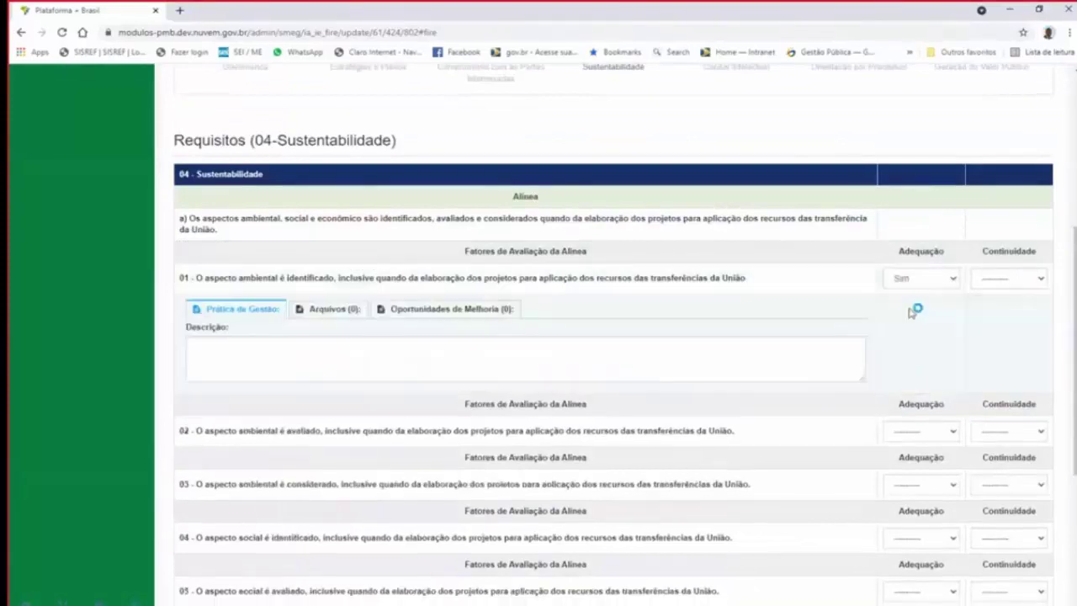
# - Describe the management practice of Sustentabilidade factor 01 with "Teste" repeated six times
pyautogui.click(401, 356)
pyautogui.hotkey('ctrl', 'v')
pyautogui.hotkey('ctrl', 'v')
pyautogui.hotkey('ctrl', 'v')
pyautogui.hotkey('ctrl', 'v')
pyautogui.hotkey('ctrl', 'v')
pyautogui.hotkey('ctrl', 'v')
pyautogui.hotkey('ctrl', 'v')
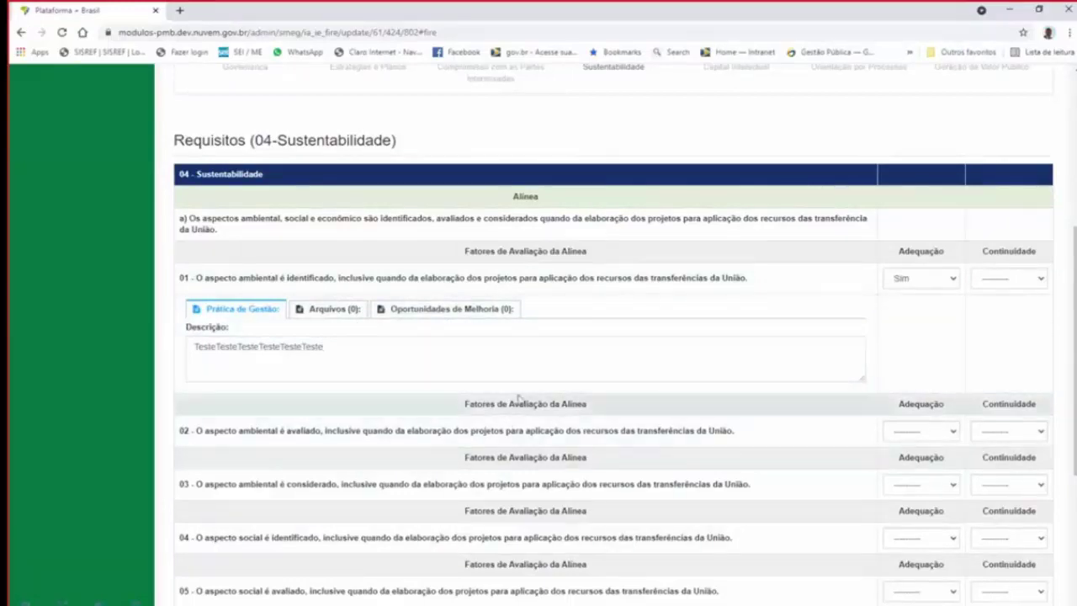
# - Set both Adequação and Continuidade of Sustentabilidade factor 02 to Não
pyautogui.scroll(-1, 438, 433)
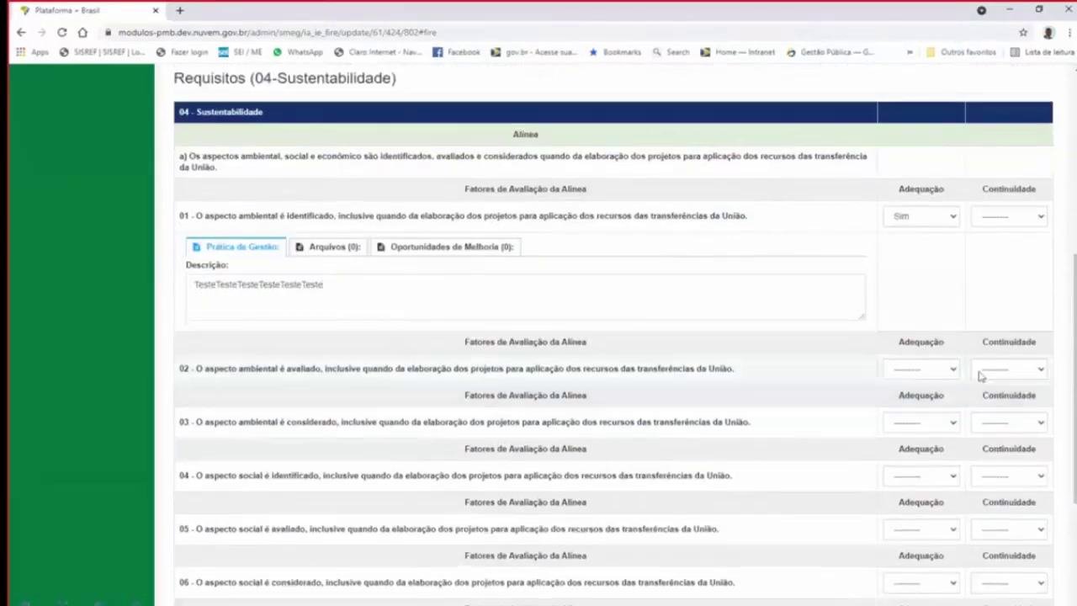
pyautogui.click(914, 373)
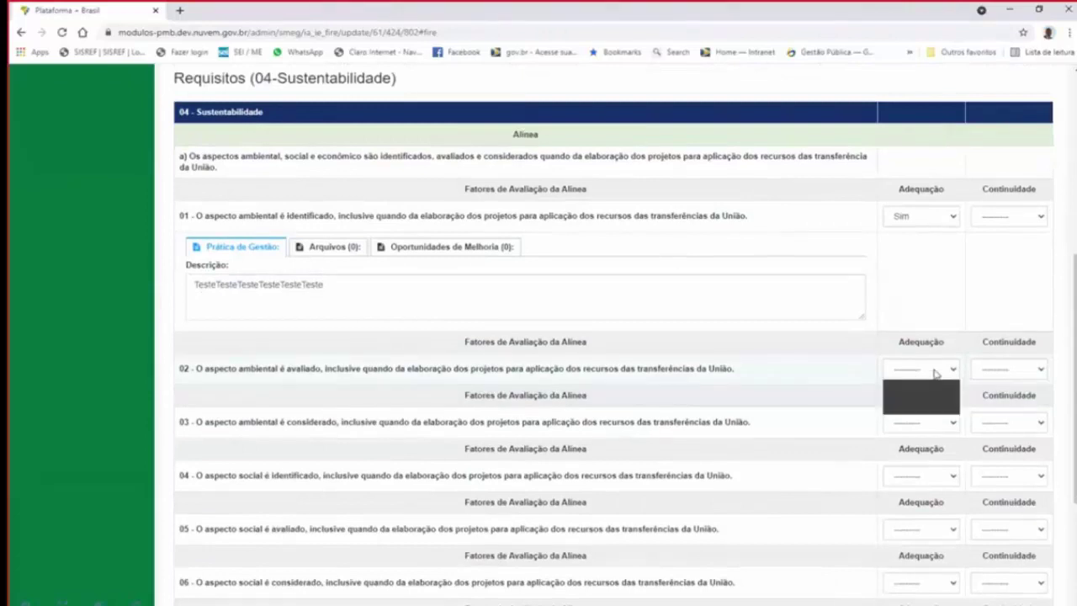
pyautogui.click(906, 409)
pyautogui.click(1043, 367)
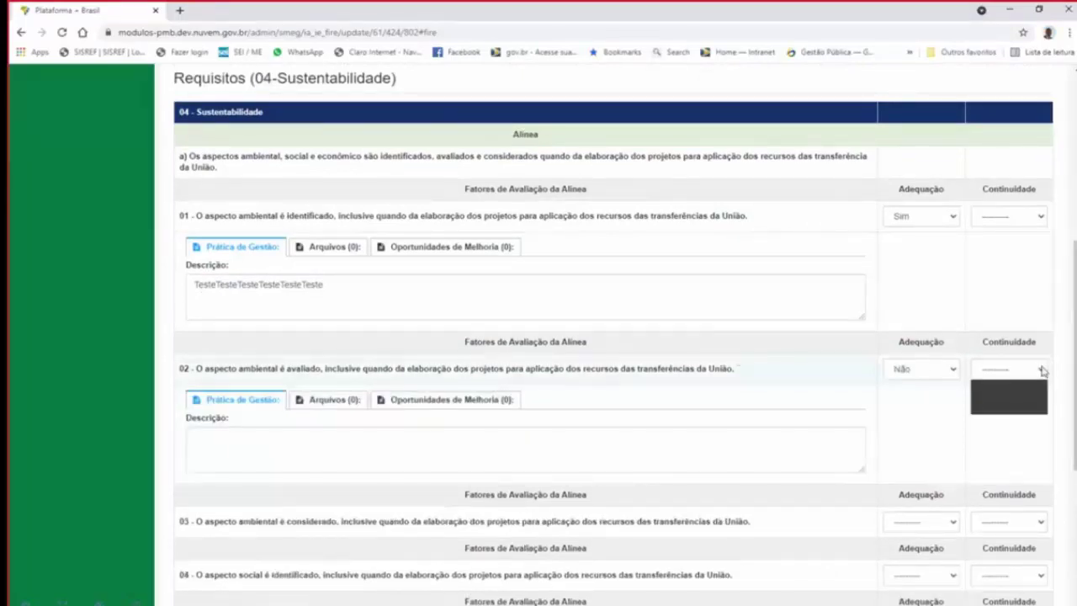
pyautogui.click(997, 412)
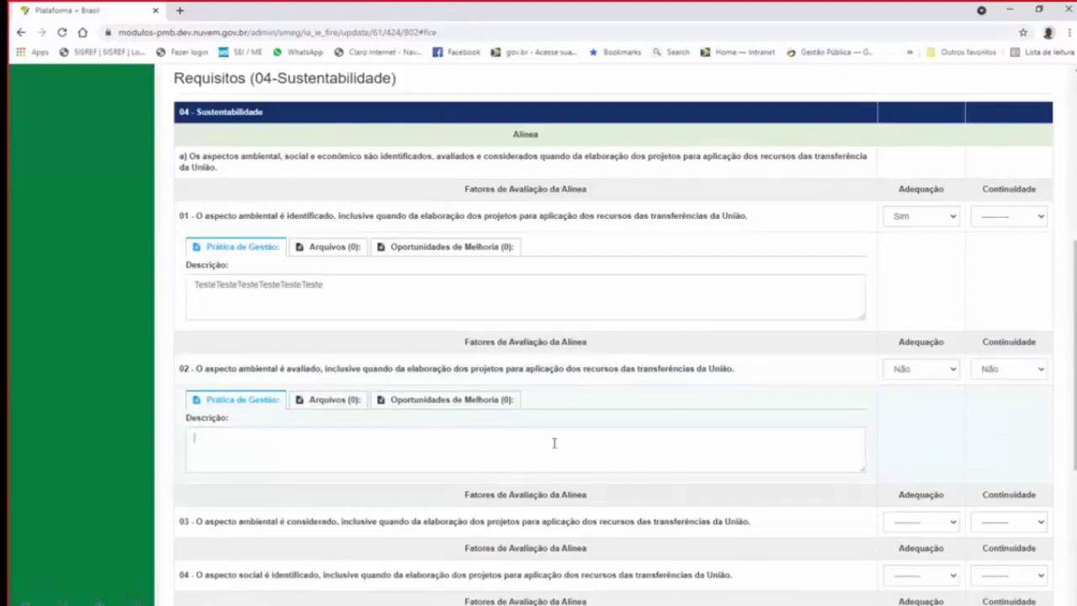
# - Describe an improvement opportunity for Sustentabilidade factor 02 with "Teste" repeated five times
pyautogui.click(475, 401)
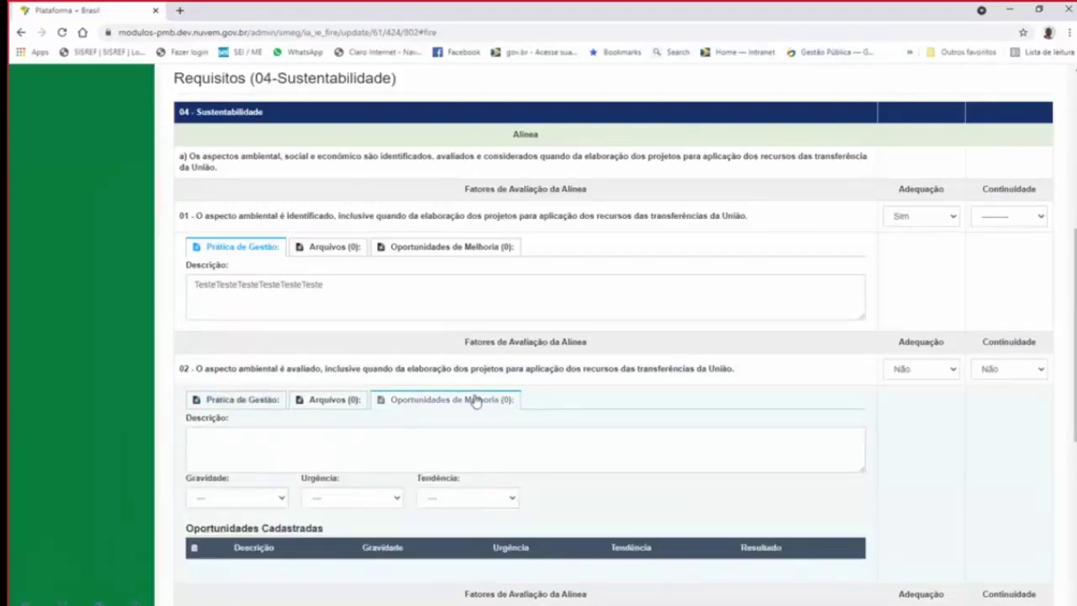
pyautogui.click(418, 445)
pyautogui.hotkey('ctrl', 'v')
pyautogui.hotkey('ctrl', 'v')
pyautogui.hotkey('ctrl', 'v')
pyautogui.hotkey('ctrl', 'v')
pyautogui.hotkey('ctrl', 'v')
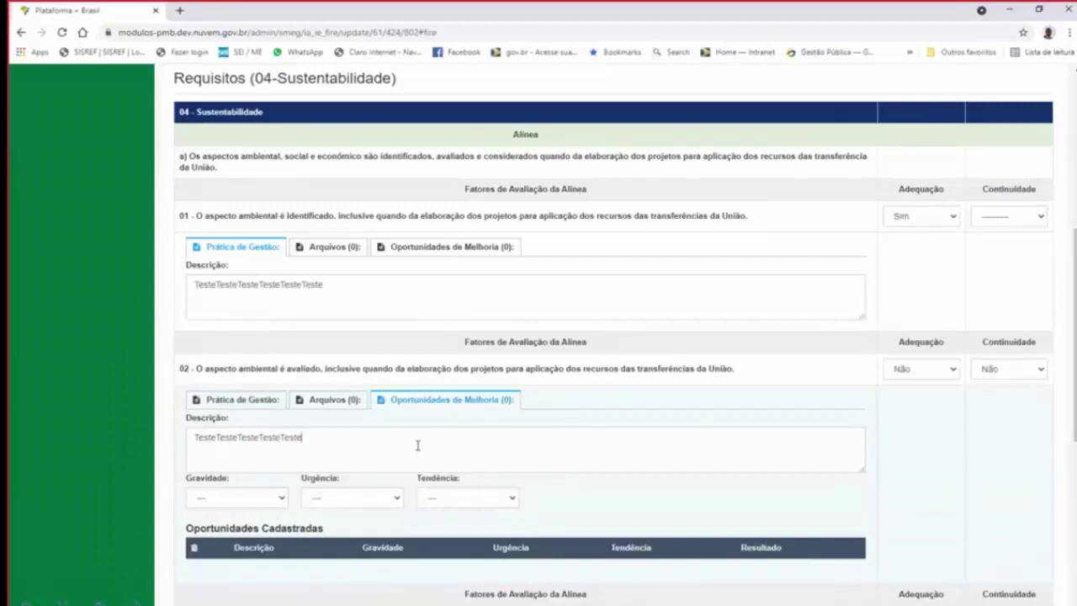
# - Rate the Sustentabilidade factor 02 improvement opportunity with Gravidade 2, Urgência 2 and Tendência 5
pyautogui.click(282, 501)
pyautogui.click(230, 547)
pyautogui.click(388, 504)
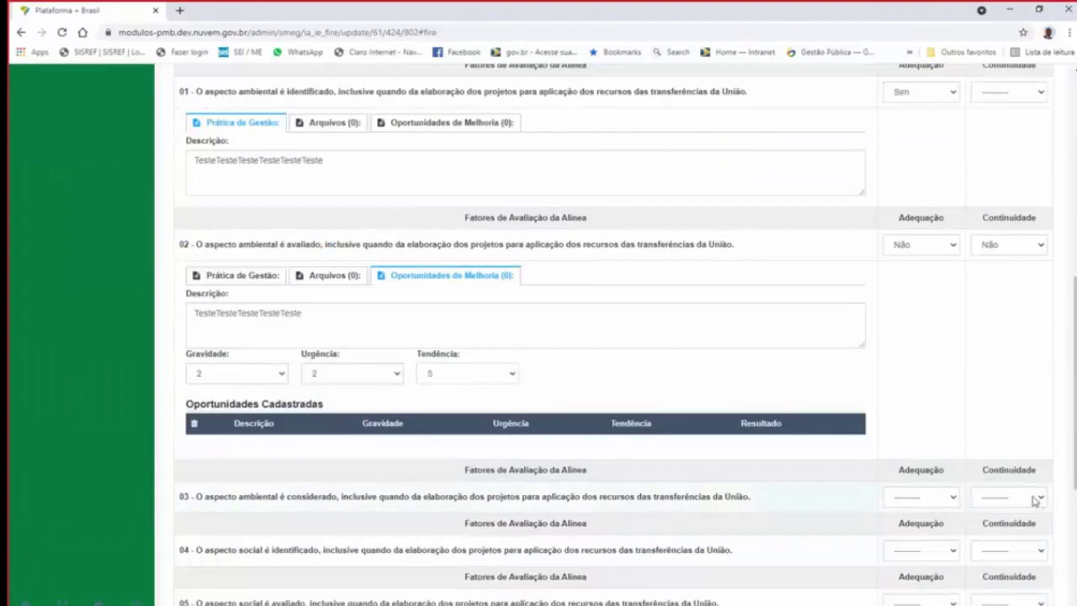
# - Set both Adequação and Continuidade of Sustentabilidade factor 03 to Não
pyautogui.click(904, 503)
pyautogui.click(921, 536)
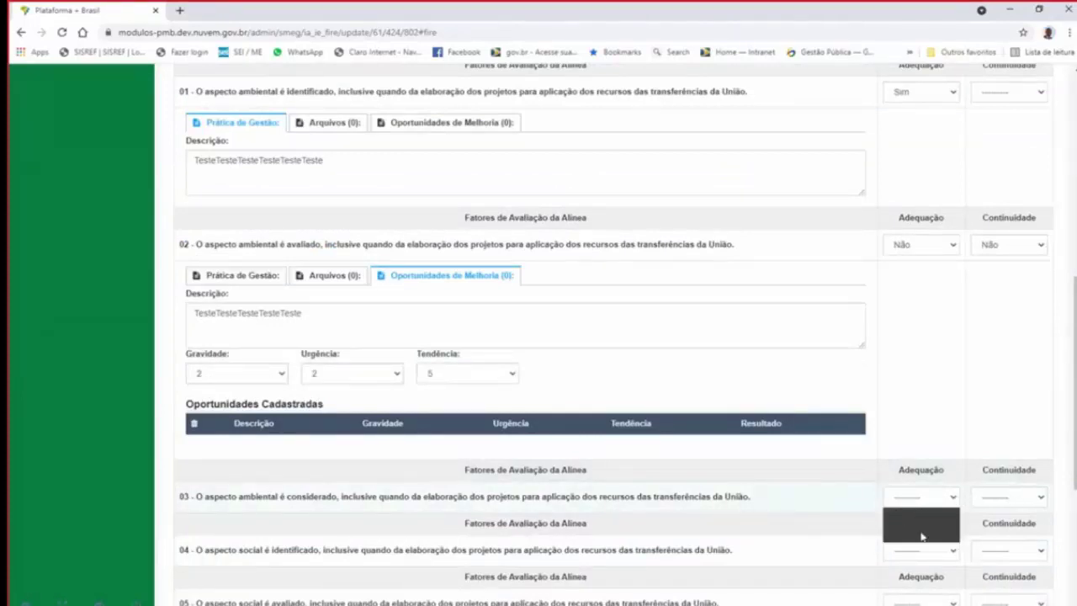
pyautogui.click(1033, 499)
pyautogui.click(1005, 536)
pyautogui.scroll(-2, 497, 572)
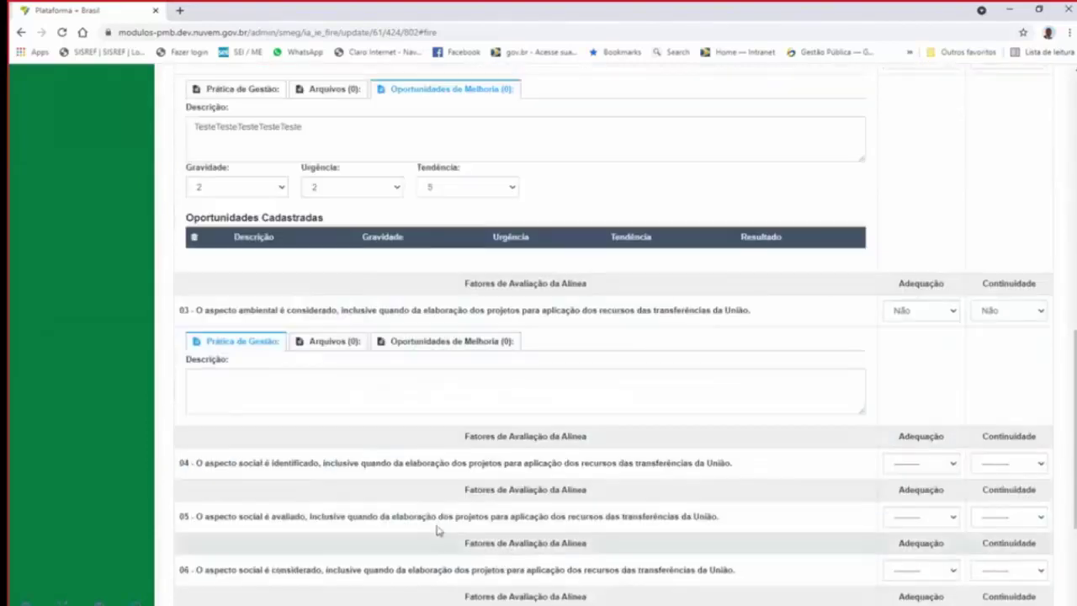
# - Set Adequação of Sustentabilidade factor 04 to Sim and describe its management practice with "Teste" repeated four times
pyautogui.click(949, 464)
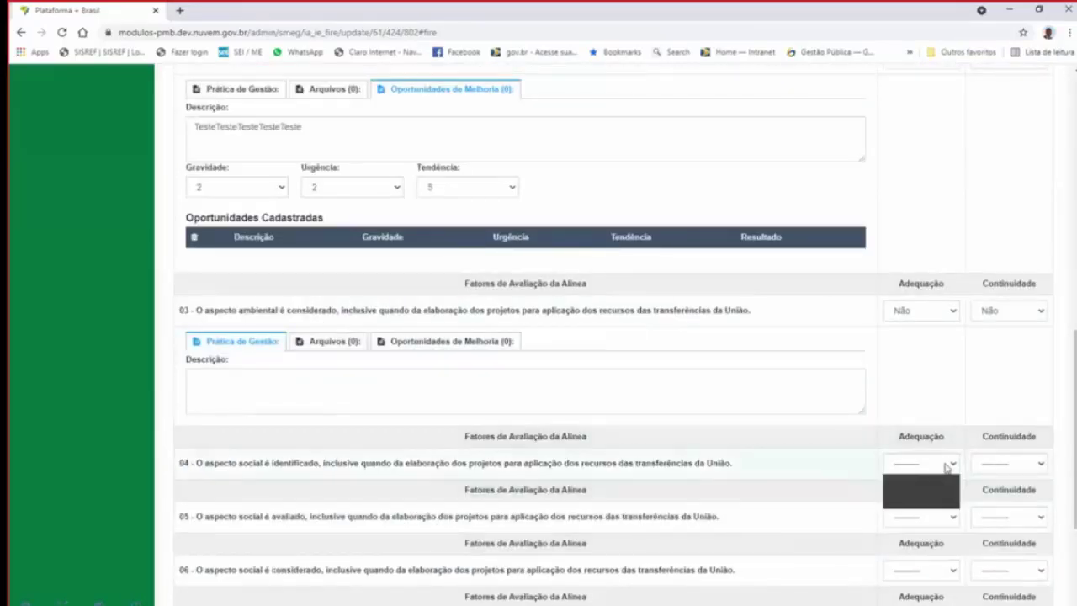
pyautogui.click(911, 494)
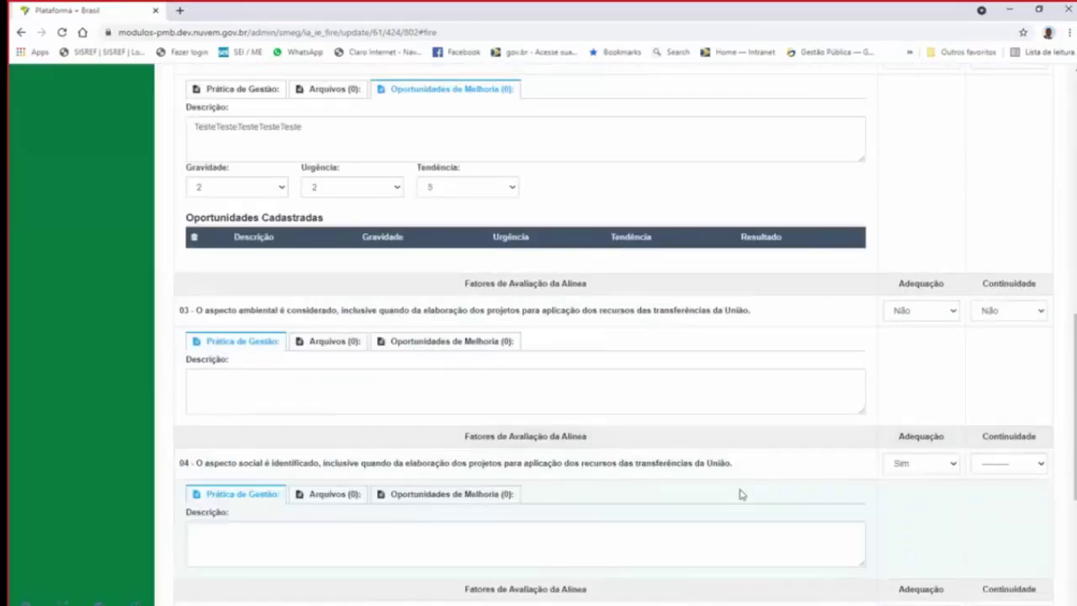
pyautogui.click(532, 541)
pyautogui.hotkey('ctrl', 'v')
pyautogui.hotkey('ctrl', 'v')
pyautogui.hotkey('ctrl', 'v')
pyautogui.hotkey('ctrl', 'v')
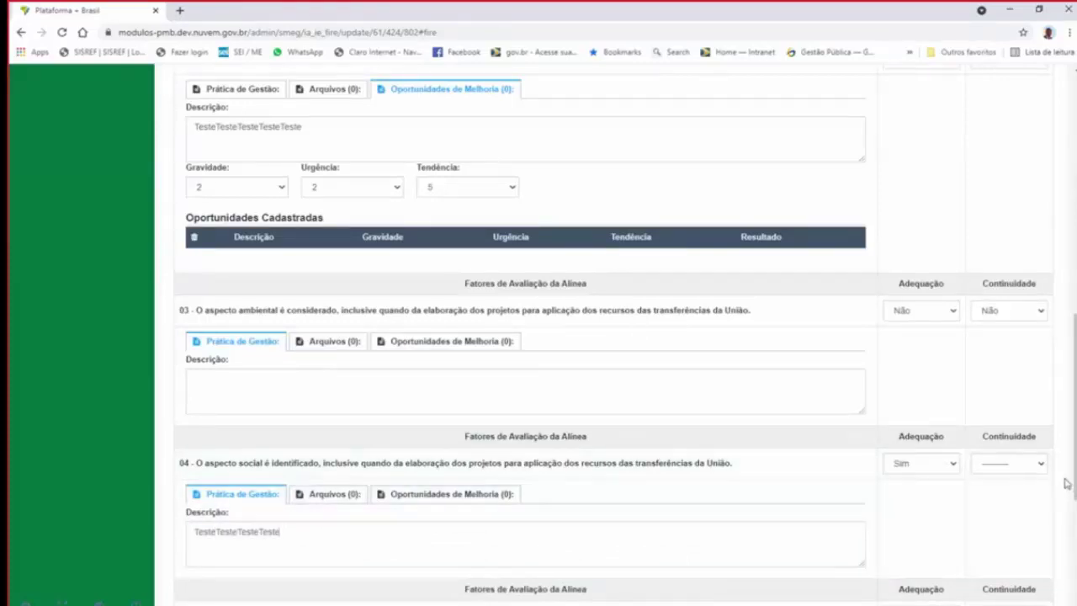
# - Set both Adequação and Continuidade of Sustentabilidade factor 05 to Não
pyautogui.scroll(-2, 1040, 469)
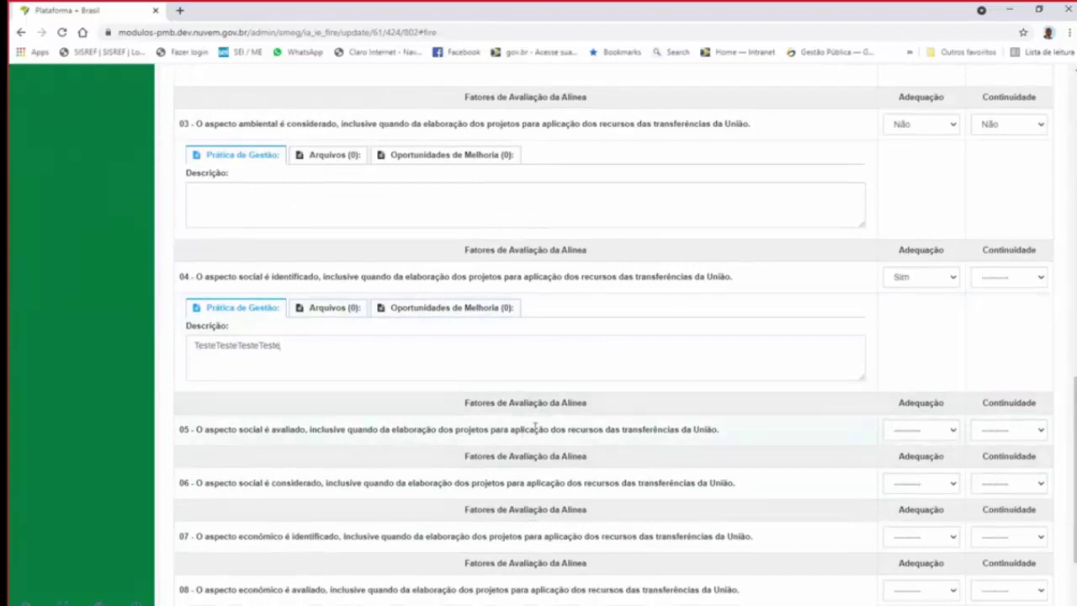
pyautogui.click(920, 432)
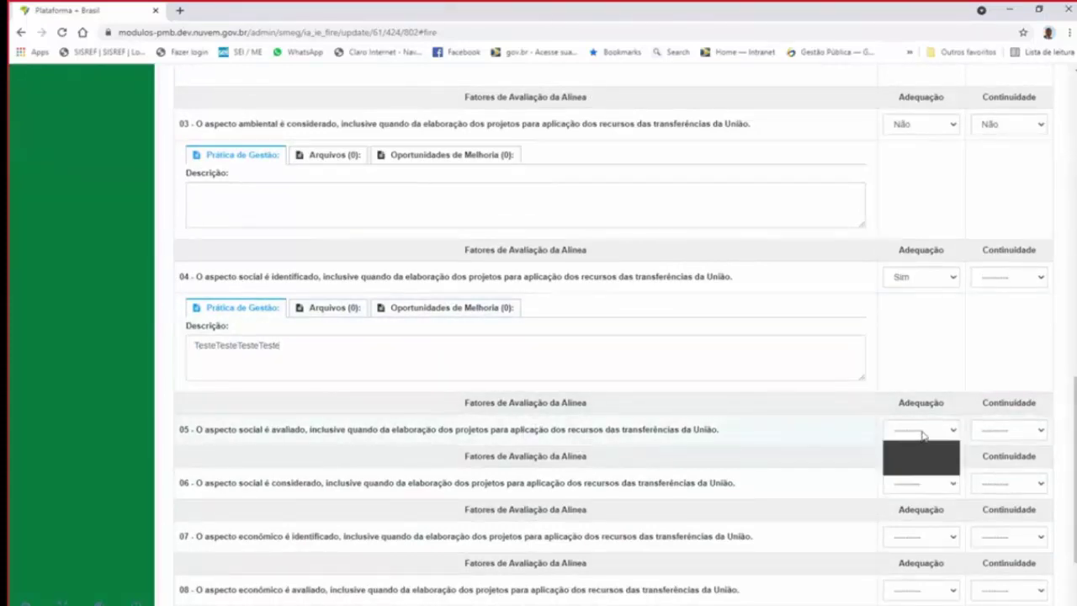
pyautogui.click(912, 467)
pyautogui.click(1016, 432)
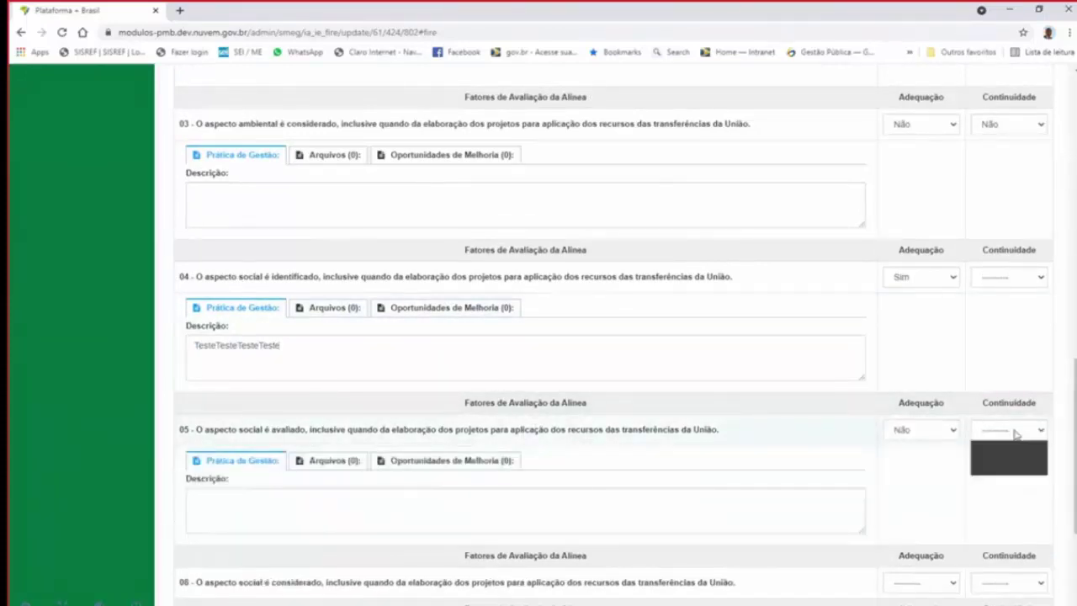
pyautogui.click(1005, 470)
pyautogui.scroll(-3, 396, 497)
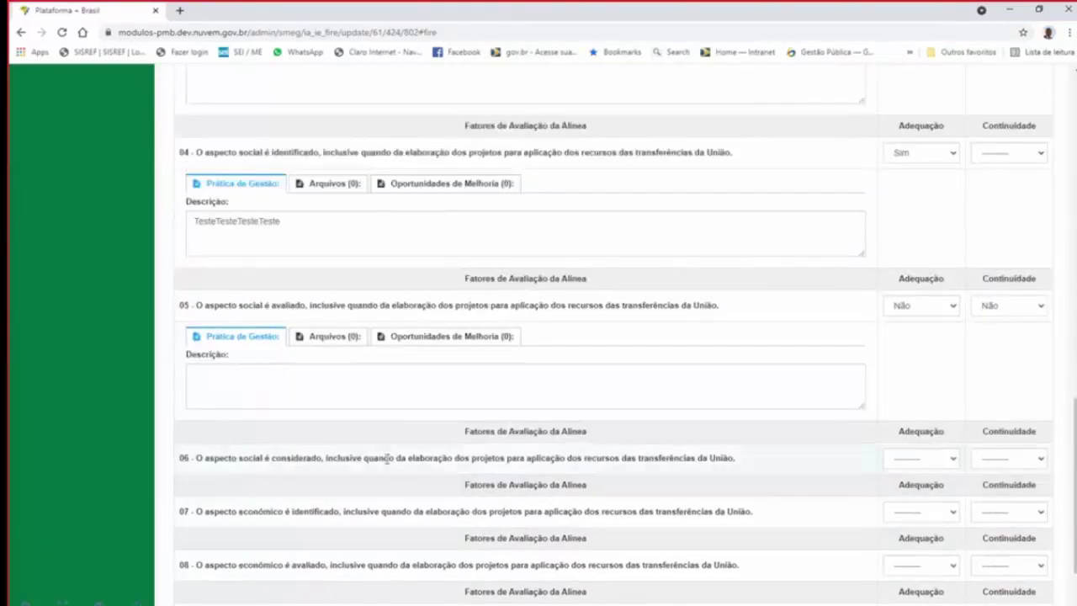
# - Set Adequação of Sustentabilidade factor 06 to Sim
pyautogui.scroll(-1, 387, 458)
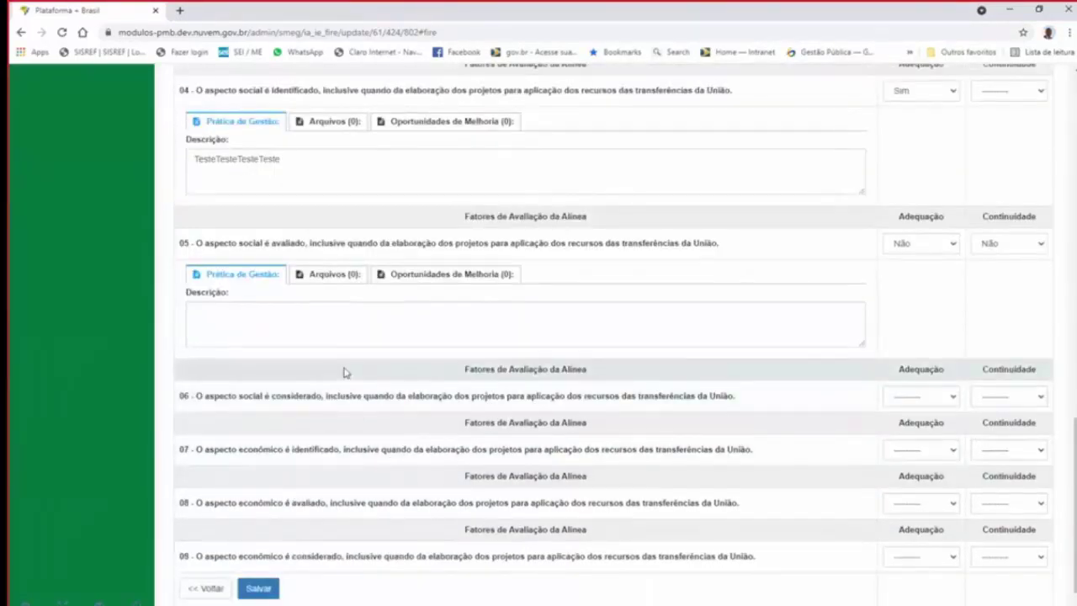
pyautogui.click(954, 401)
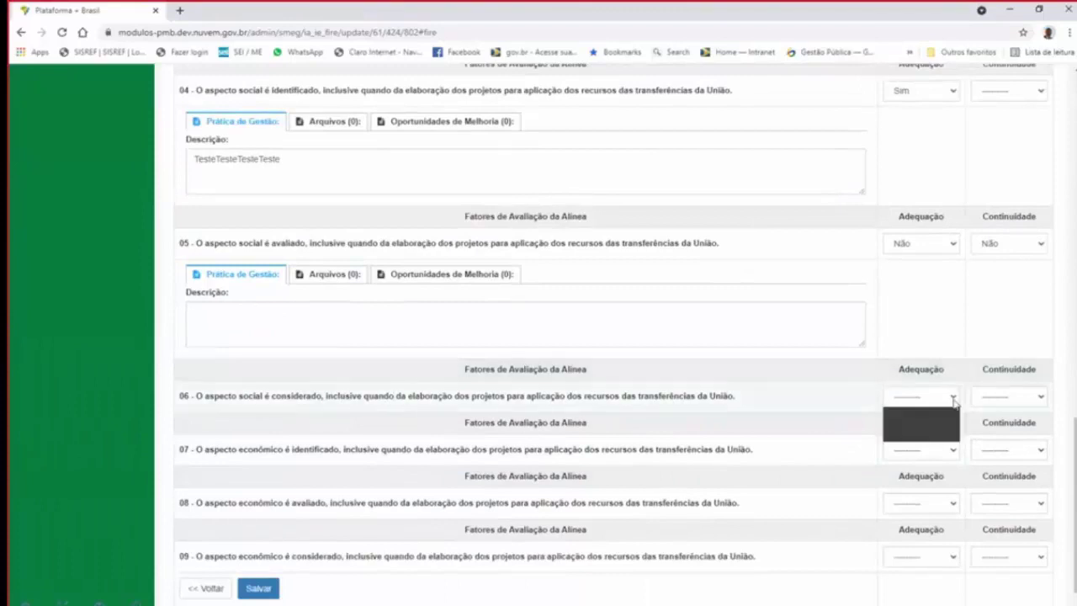
pyautogui.click(892, 427)
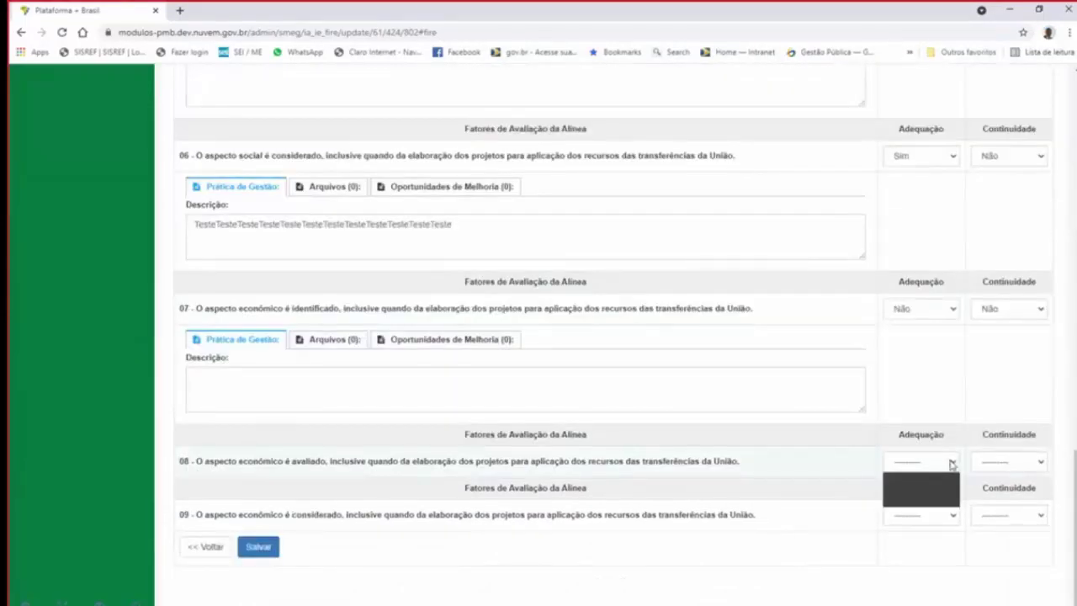
# - Set Adequação and Continuidade of Sustentabilidade factor 08 to Sim, describing its management practice with "Teste" repeated six times
pyautogui.click(913, 493)
pyautogui.click(578, 531)
pyautogui.write('TesteTesteTesteTesteTesteTeste')
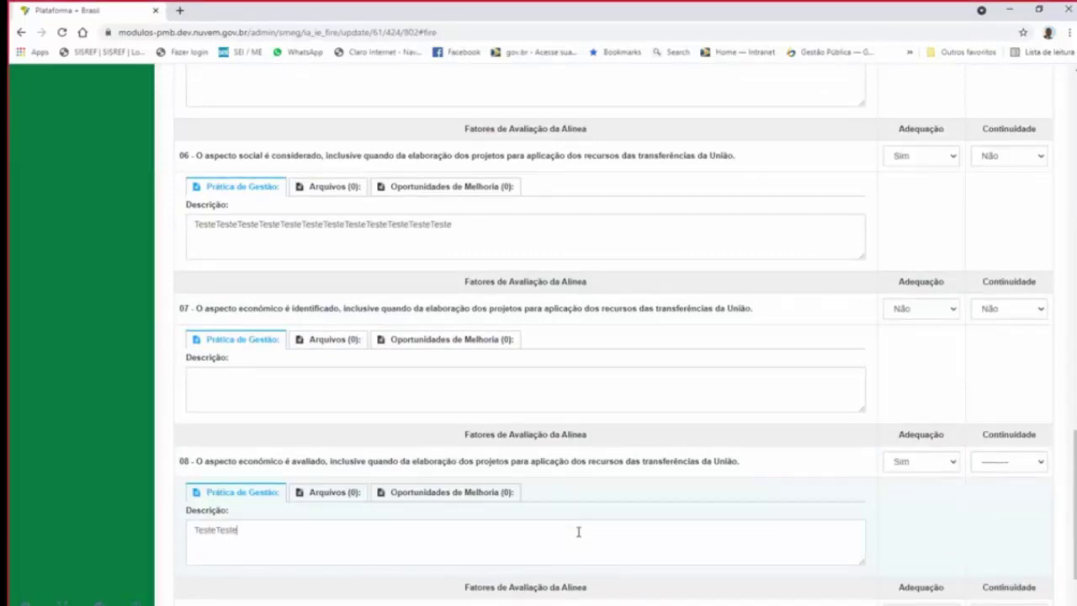
pyautogui.click(1009, 463)
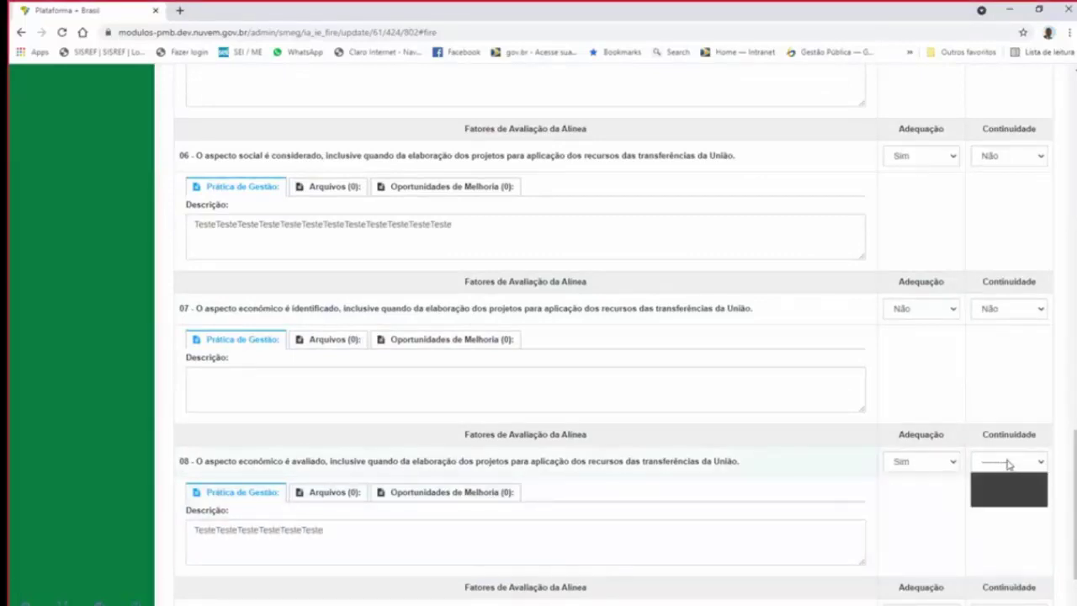
pyautogui.click(981, 493)
pyautogui.scroll(-1, 557, 547)
pyautogui.scroll(-2, 557, 547)
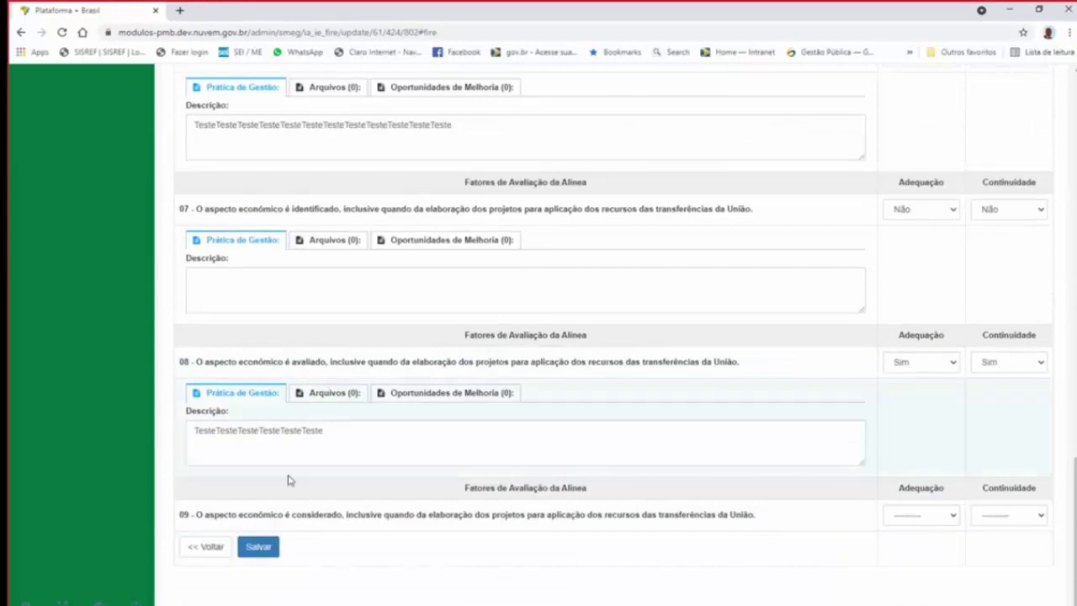
# - Describe an improvement opportunity for Sustentabilidade factor 08 with "Teste" repeated five times
pyautogui.click(439, 401)
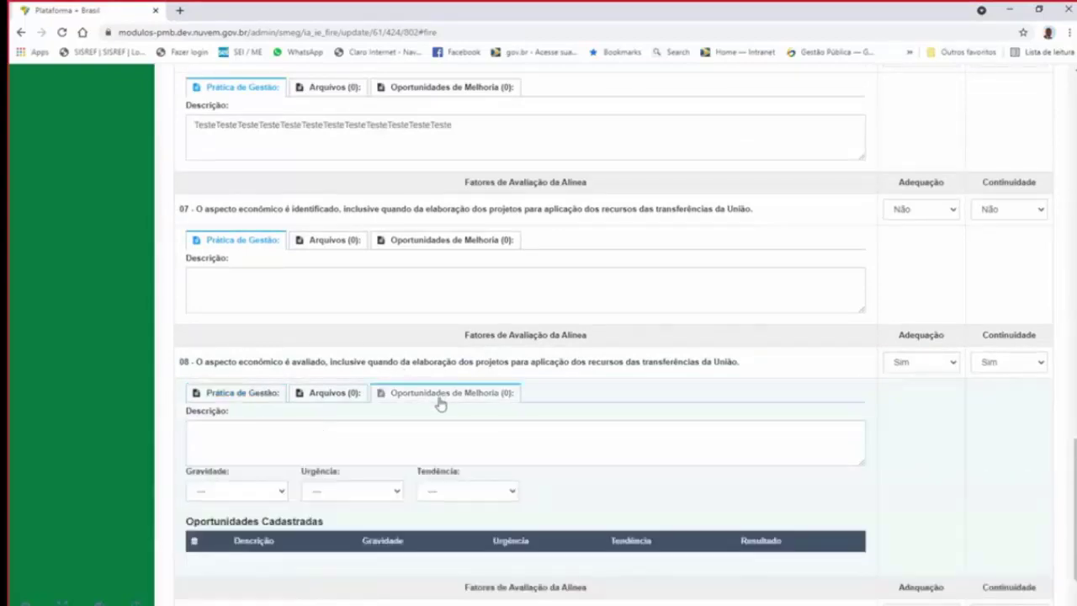
pyautogui.click(278, 491)
pyautogui.click(269, 446)
pyautogui.write('TesteTesteTesteTesteTeste')
# - Rate the factor 08 improvement opportunity with Gravidade 3, Urgência 5 and Tendência 1, and save the Sustentabilidade evaluation
pyautogui.click(281, 493)
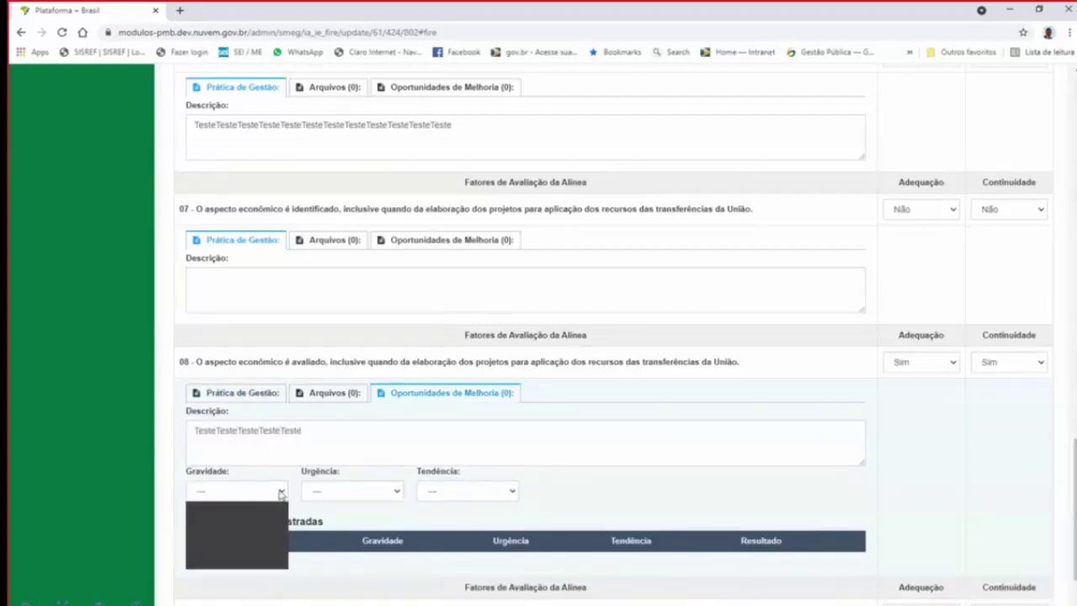
pyautogui.click(244, 543)
pyautogui.click(381, 497)
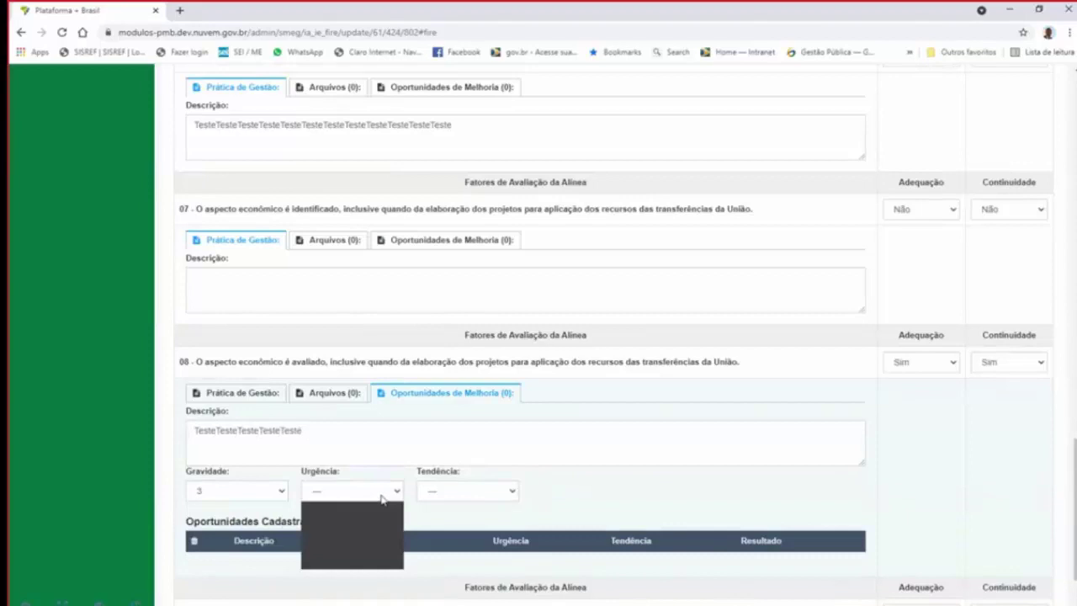
pyautogui.click(260, 547)
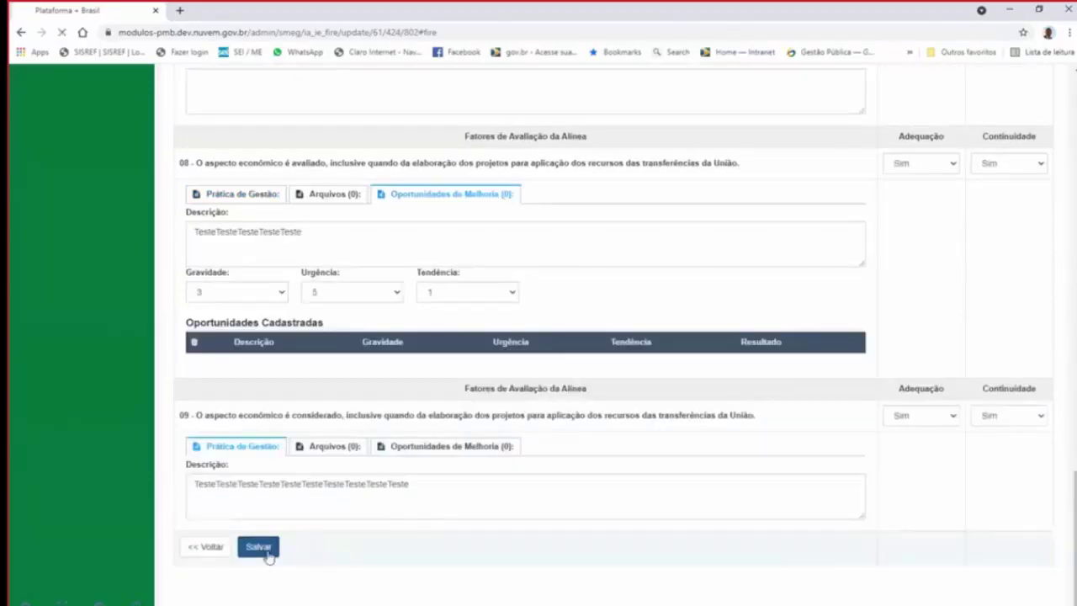
# - Review the saved answers of all Sustentabilidade factors and the completion marks of the fundamentos
pyautogui.scroll(-5, 264, 557)
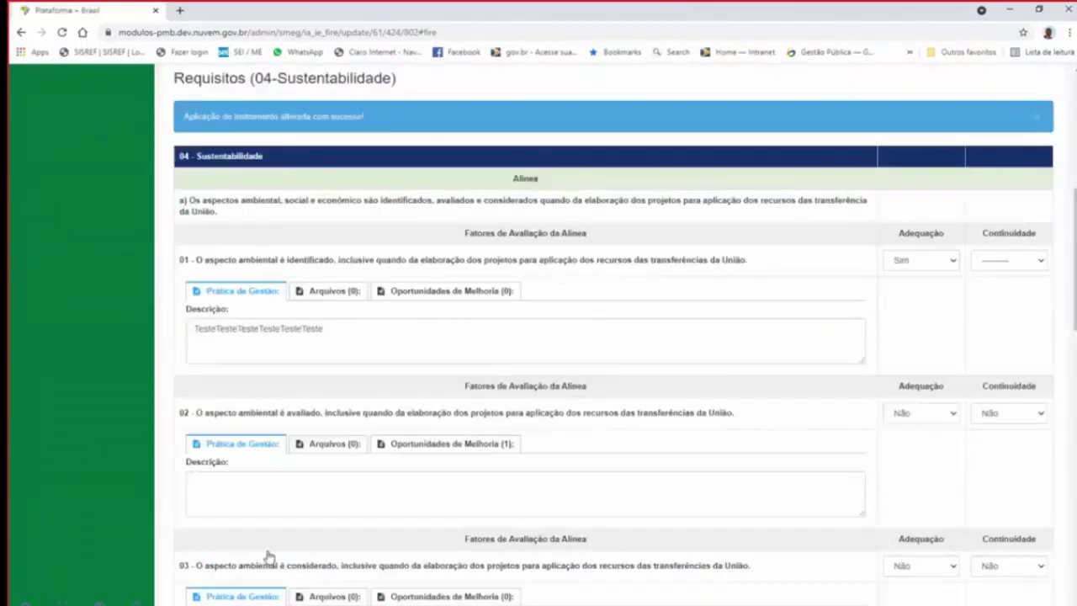
pyautogui.scroll(4, 446, 404)
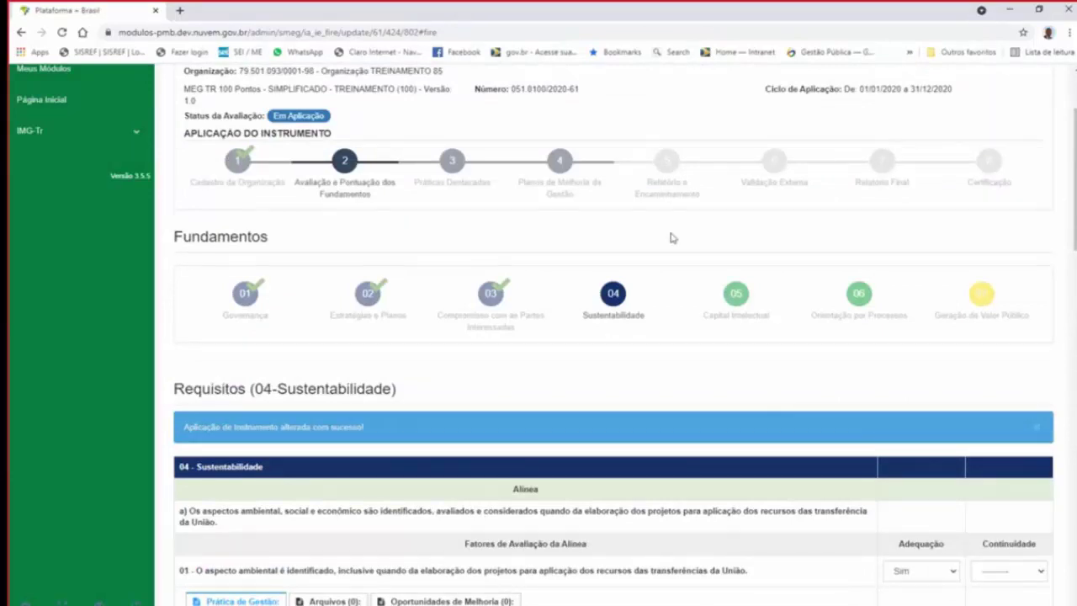
pyautogui.scroll(-1, 631, 386)
pyautogui.scroll(-3, 633, 387)
pyautogui.scroll(2, 685, 348)
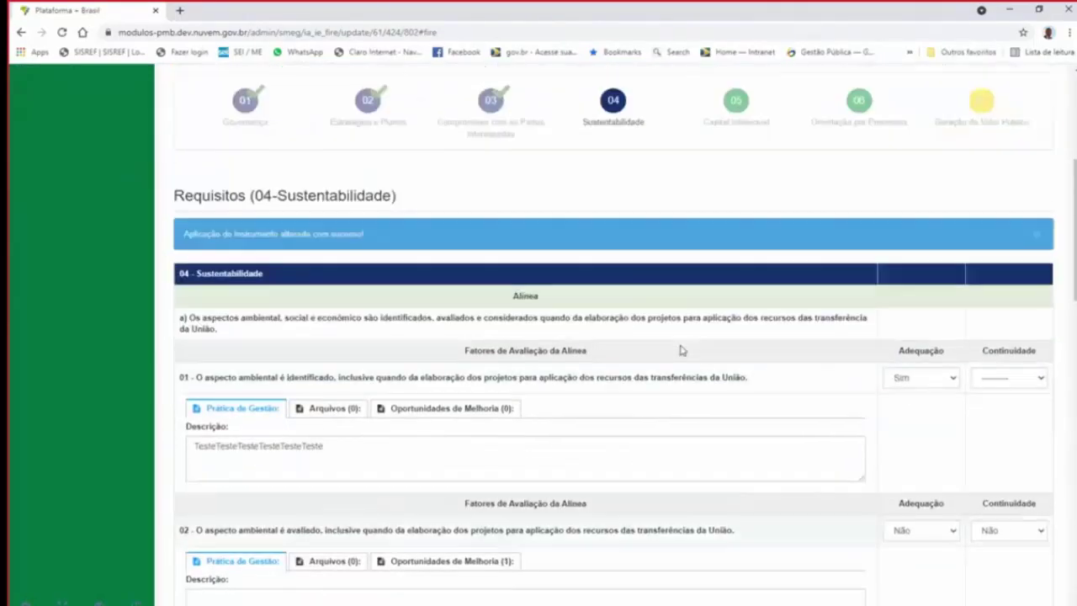
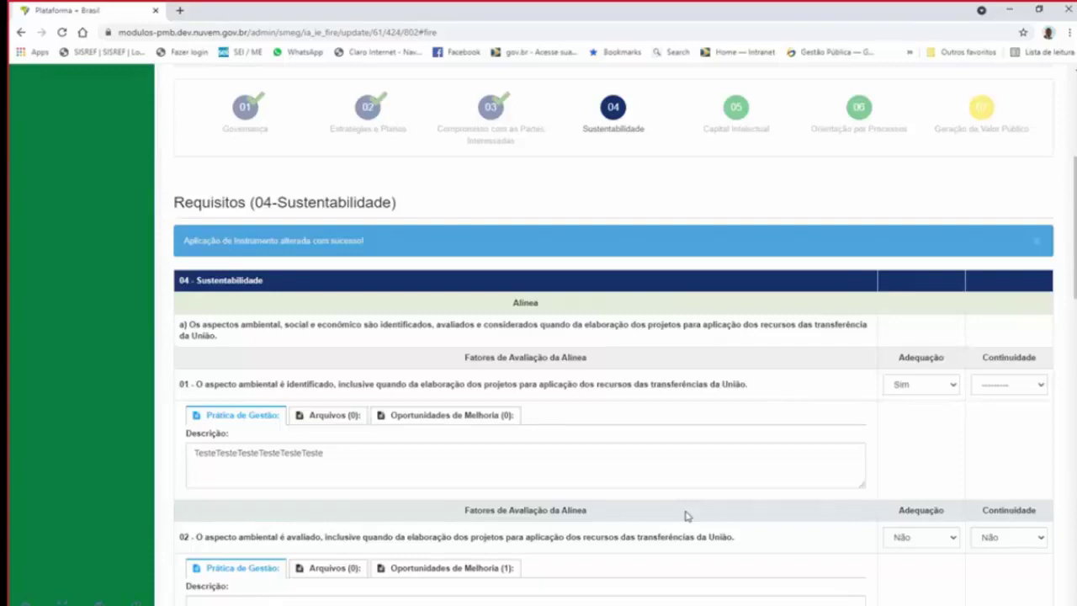
pyautogui.scroll(-3, 688, 509)
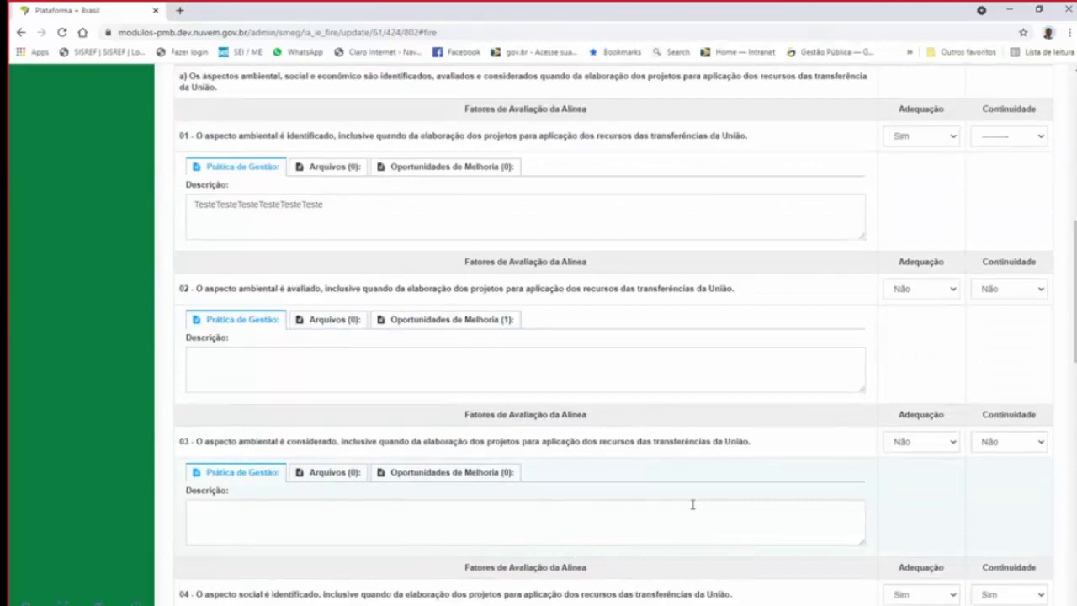
pyautogui.scroll(-9, 692, 504)
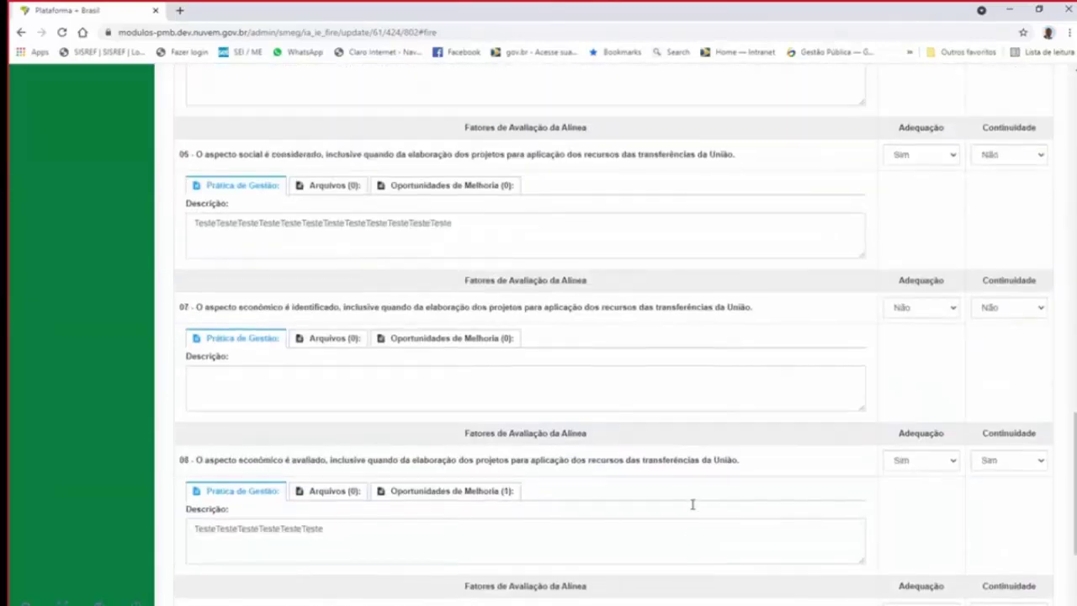
pyautogui.scroll(-2, 692, 504)
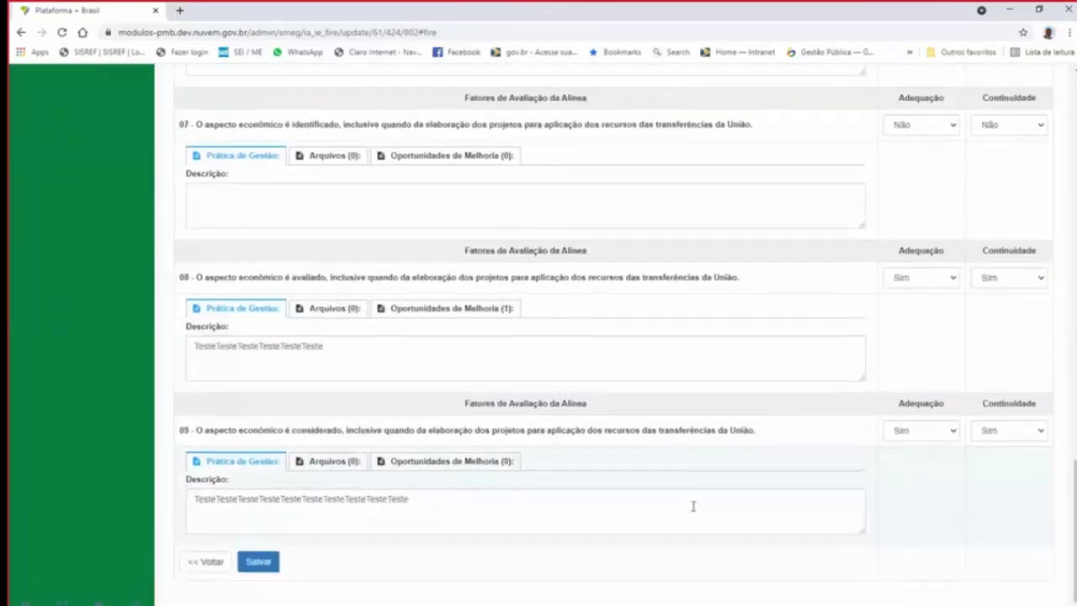
pyautogui.scroll(10, 692, 505)
pyautogui.scroll(8, 694, 510)
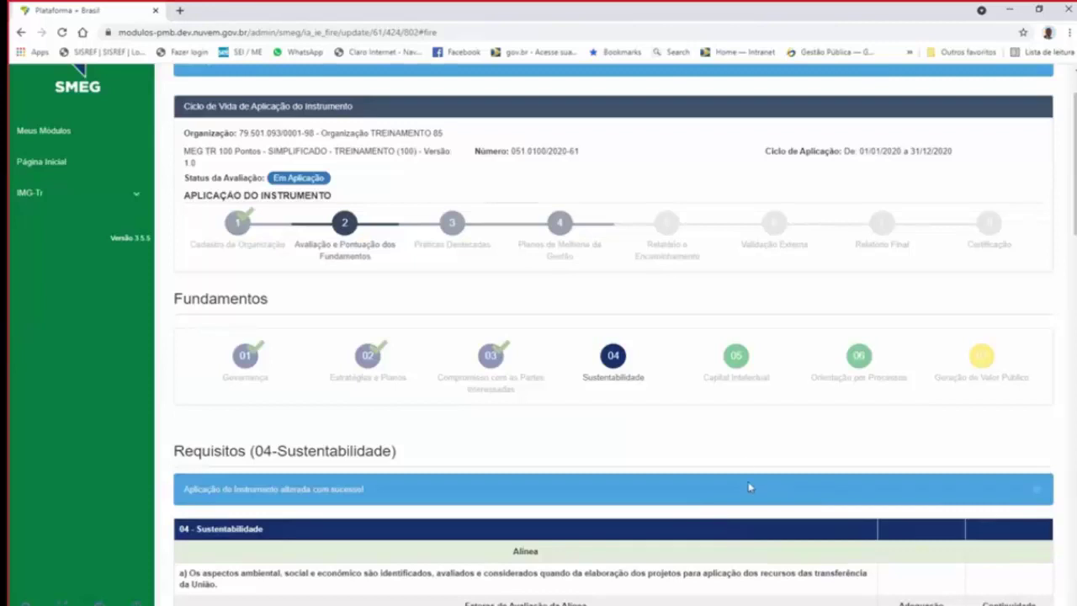
# - Open alínea a) of Capital Intelectual for evaluation and return to that fundamento's overview
pyautogui.click(736, 358)
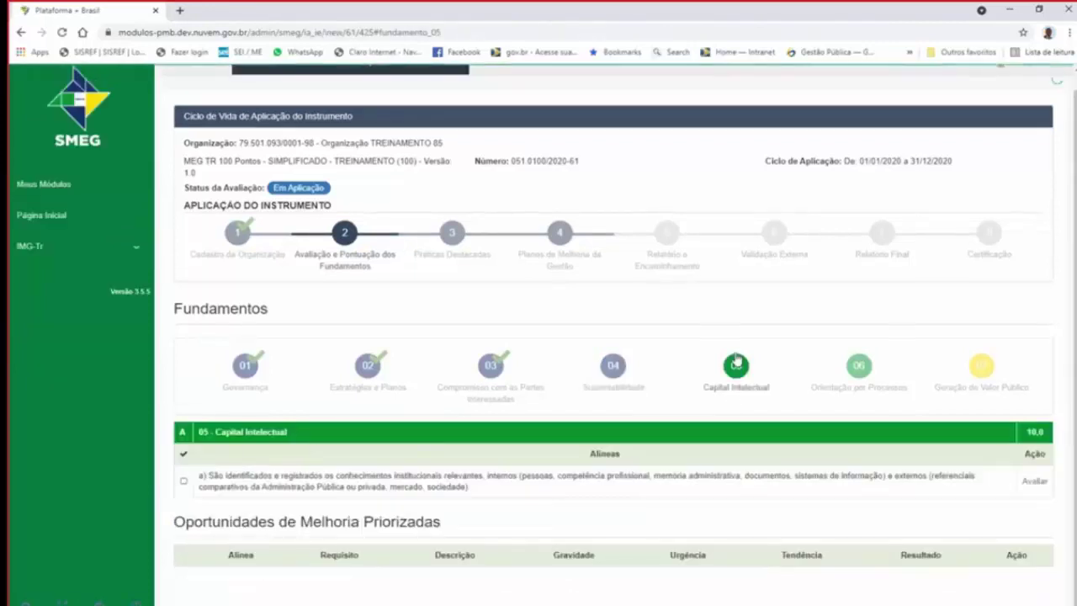
pyautogui.click(1035, 482)
pyautogui.scroll(2, 599, 302)
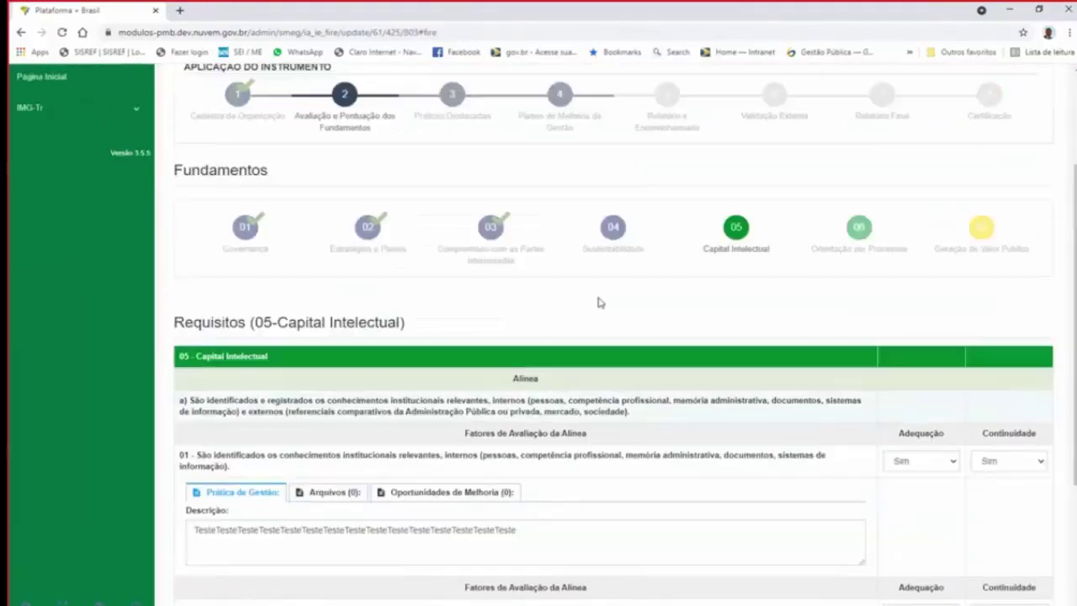
pyautogui.scroll(1, 599, 302)
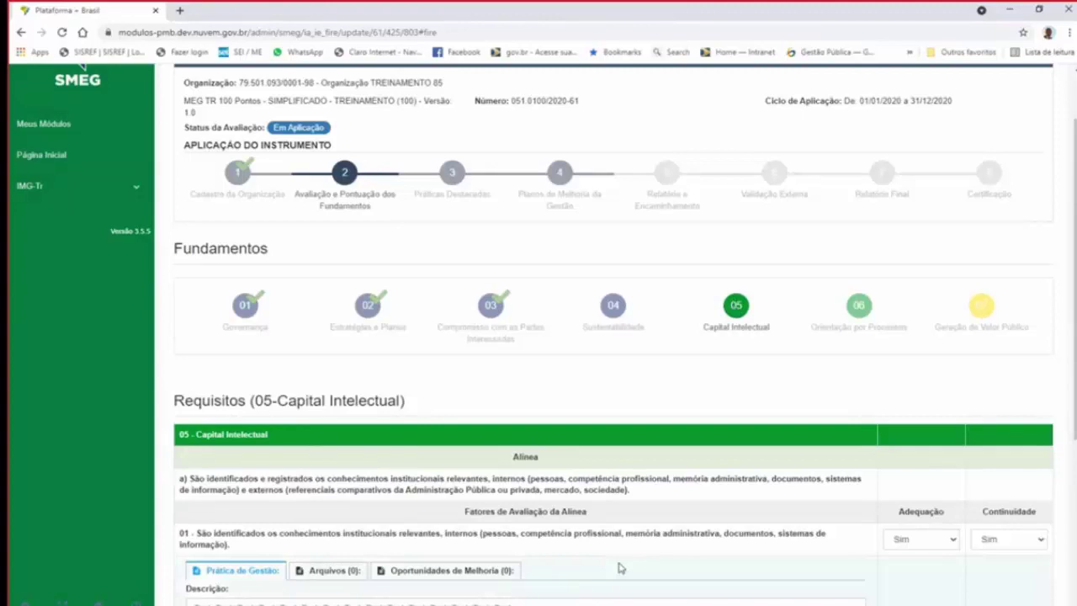
pyautogui.scroll(-3, 617, 570)
pyautogui.click(205, 547)
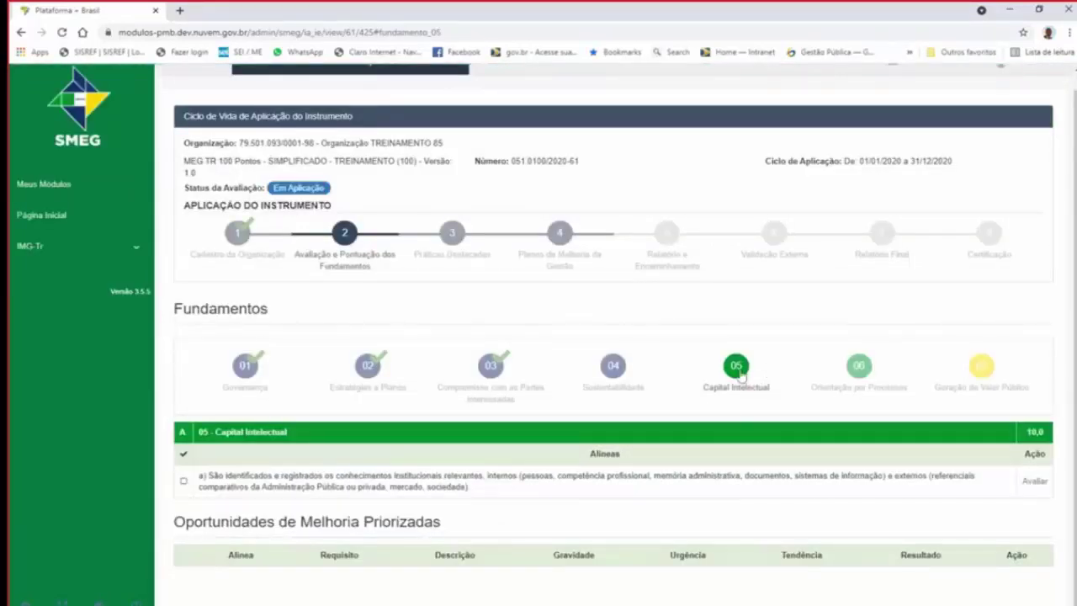
# - Open alínea a) of Sustentabilidade for evaluation and set factor 01's Continuidade to Sim
pyautogui.click(613, 366)
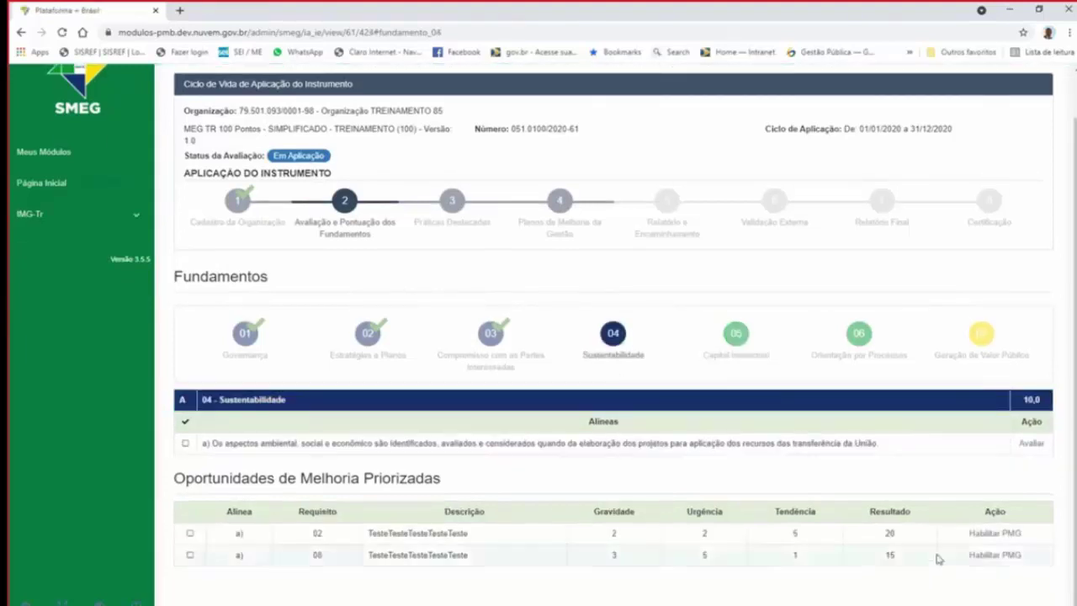
pyautogui.click(1030, 446)
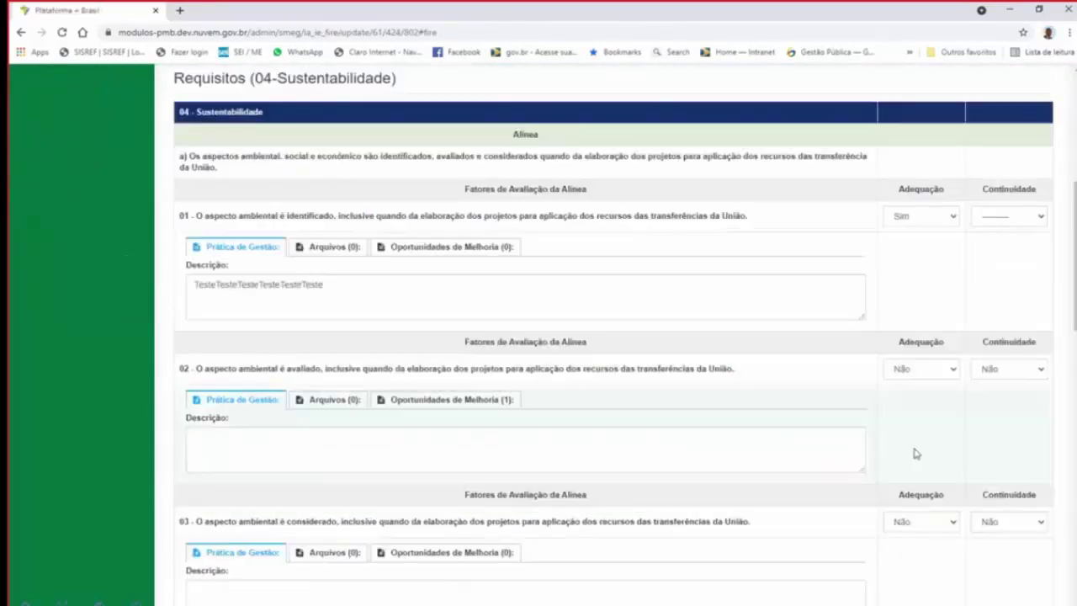
pyautogui.scroll(3, 914, 452)
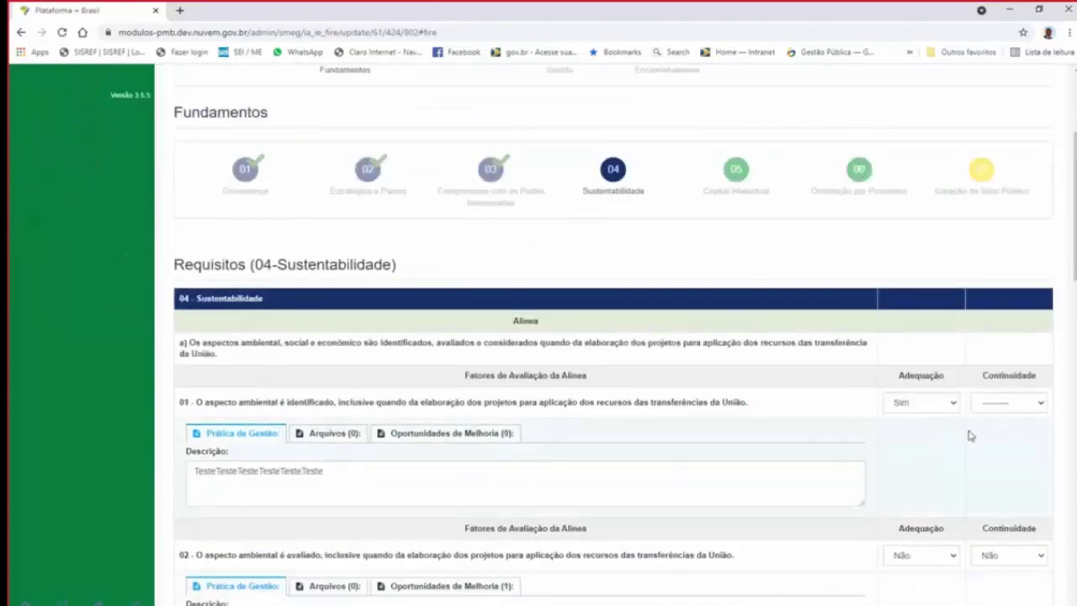
pyautogui.click(1005, 404)
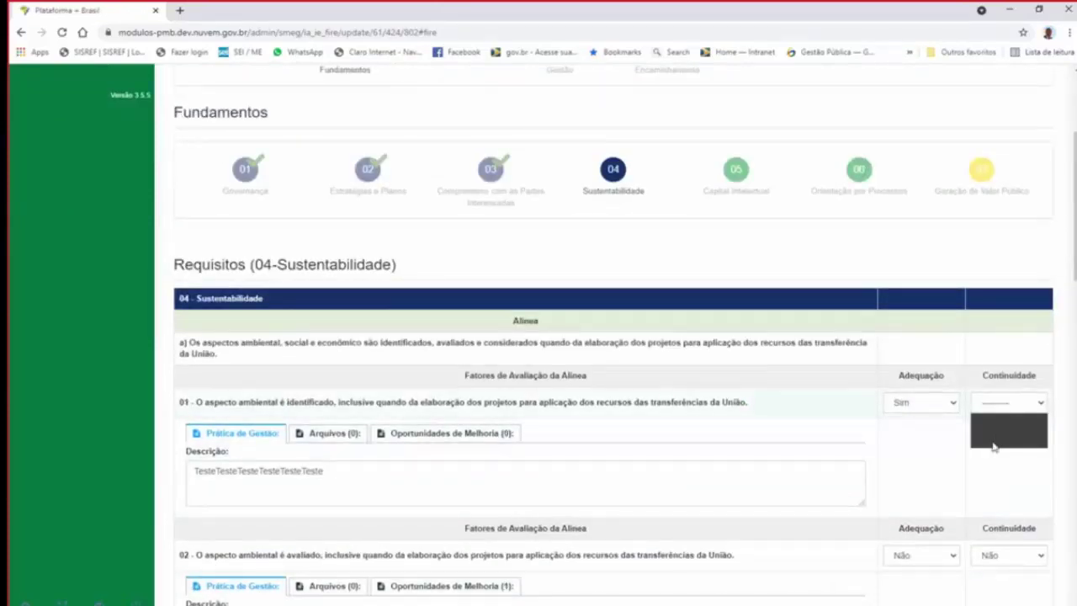
pyautogui.click(996, 432)
# - Check the remaining Sustentabilidade factors for missing answers and save the evaluation
pyautogui.scroll(-3, 1008, 456)
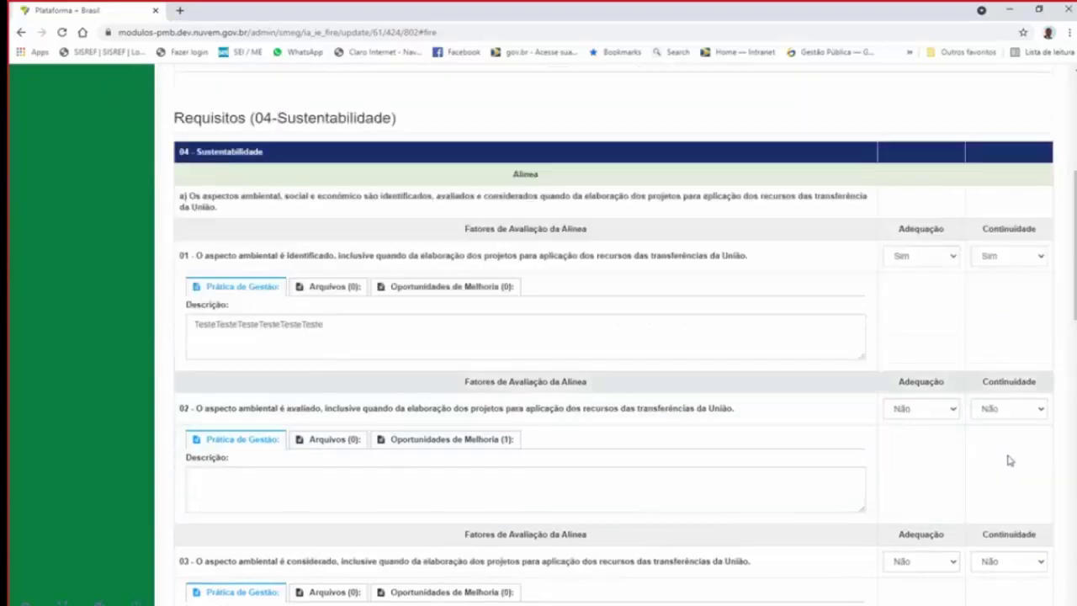
pyautogui.scroll(-6, 1008, 459)
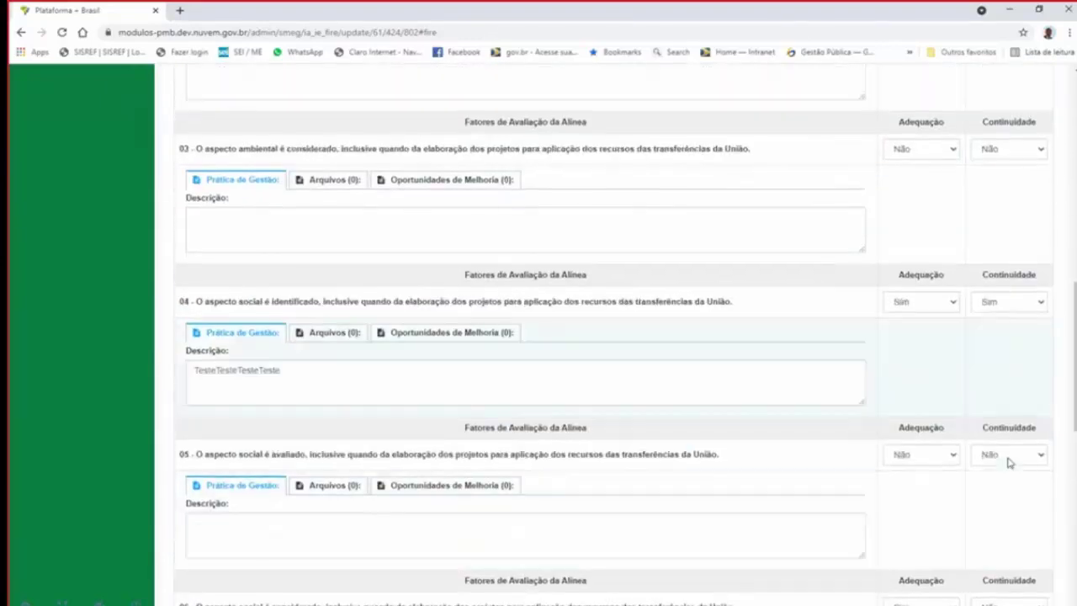
pyautogui.scroll(-5, 1011, 466)
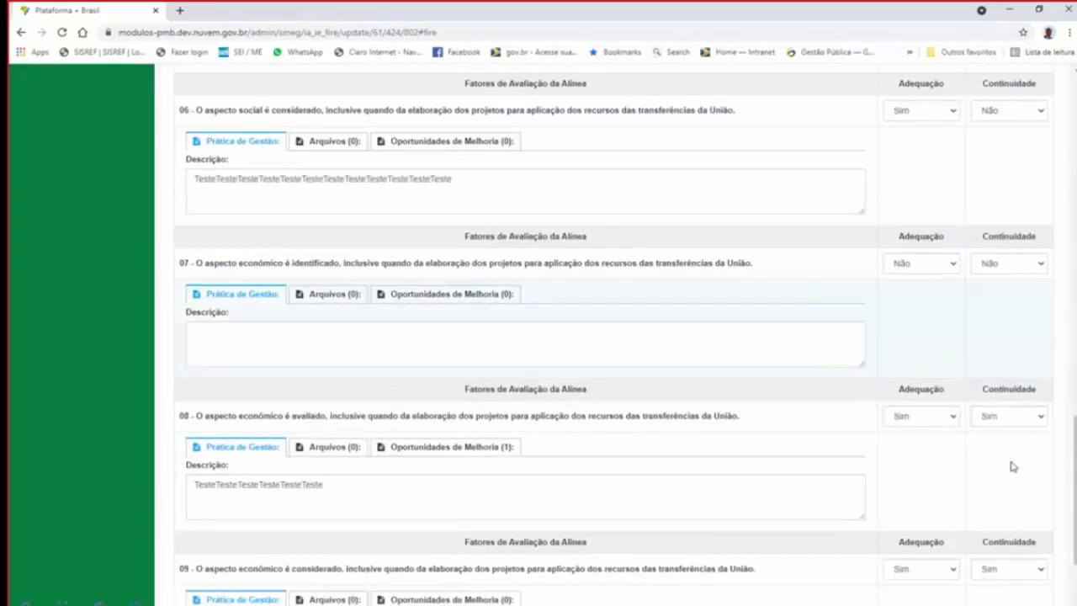
pyautogui.scroll(-1, 1015, 470)
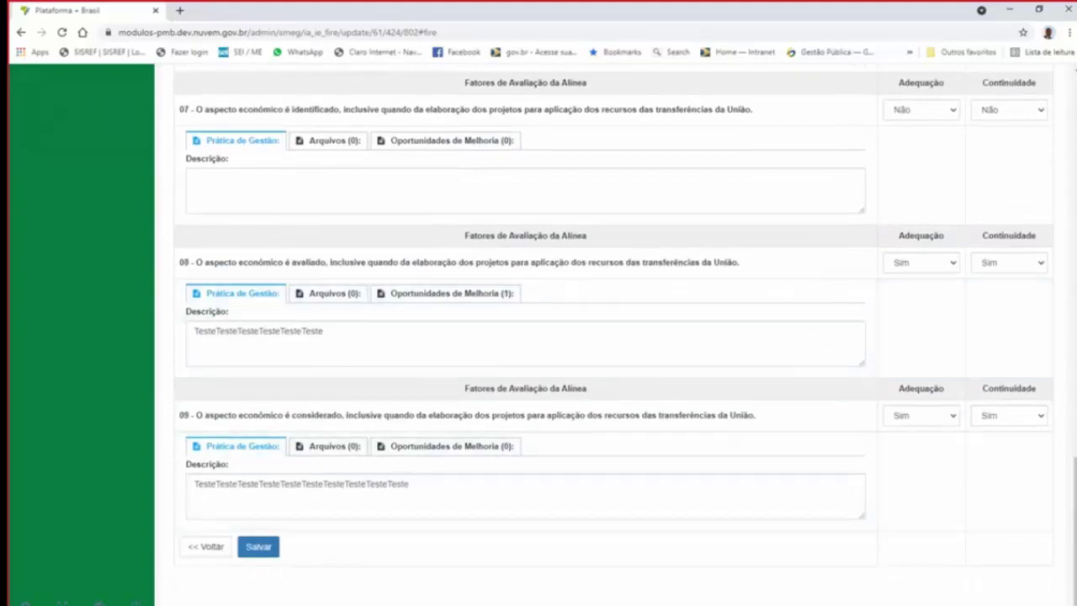
pyautogui.click(256, 548)
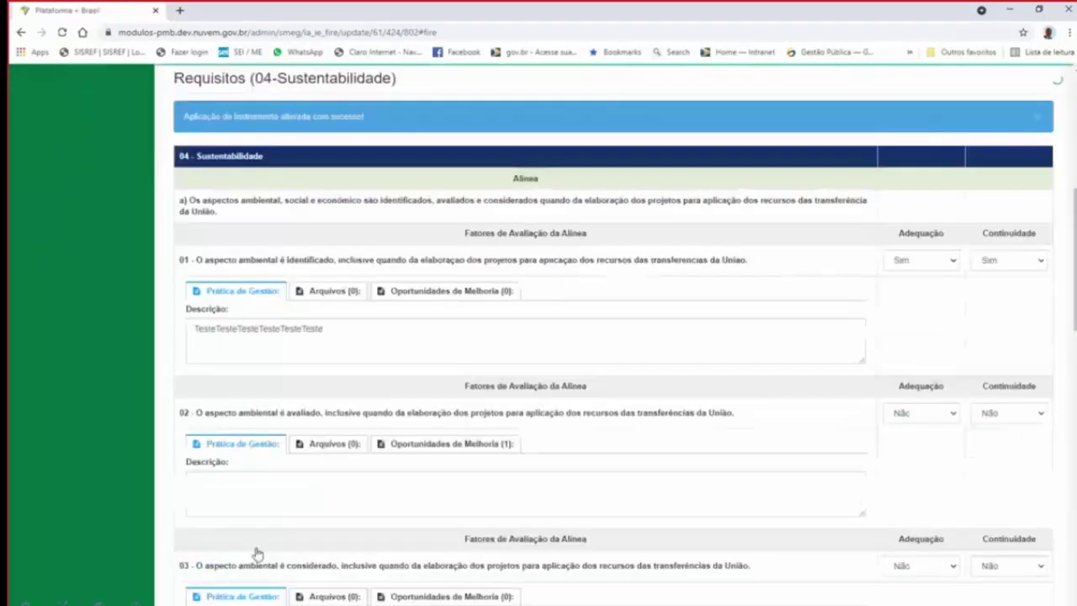
pyautogui.scroll(3, 257, 552)
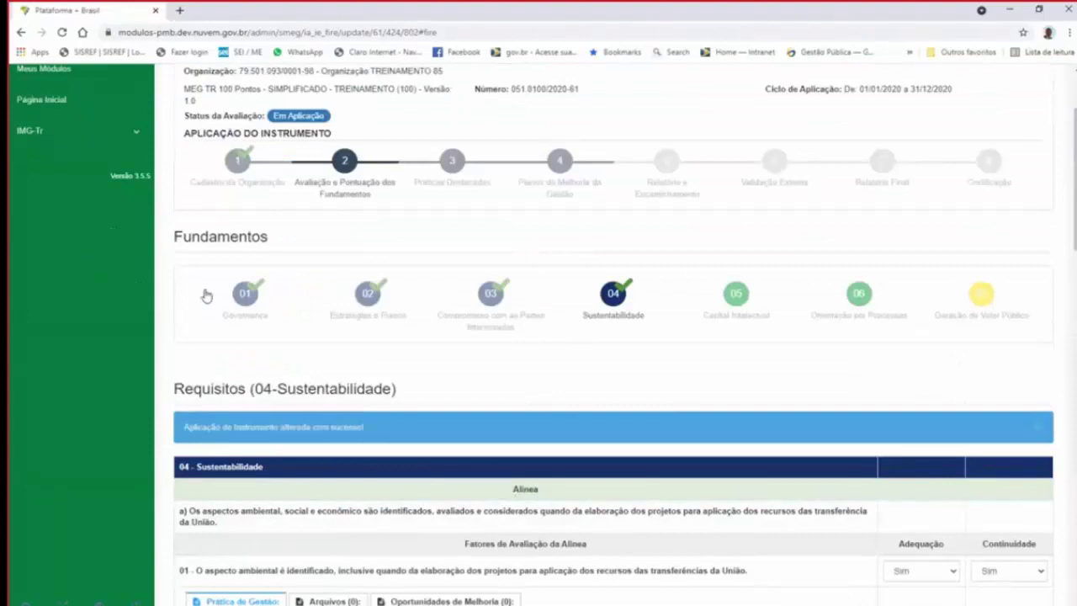
# - Open alínea a) of Capital Intelectual for evaluation and set factor 01's Adequação to Sim
pyautogui.click(738, 300)
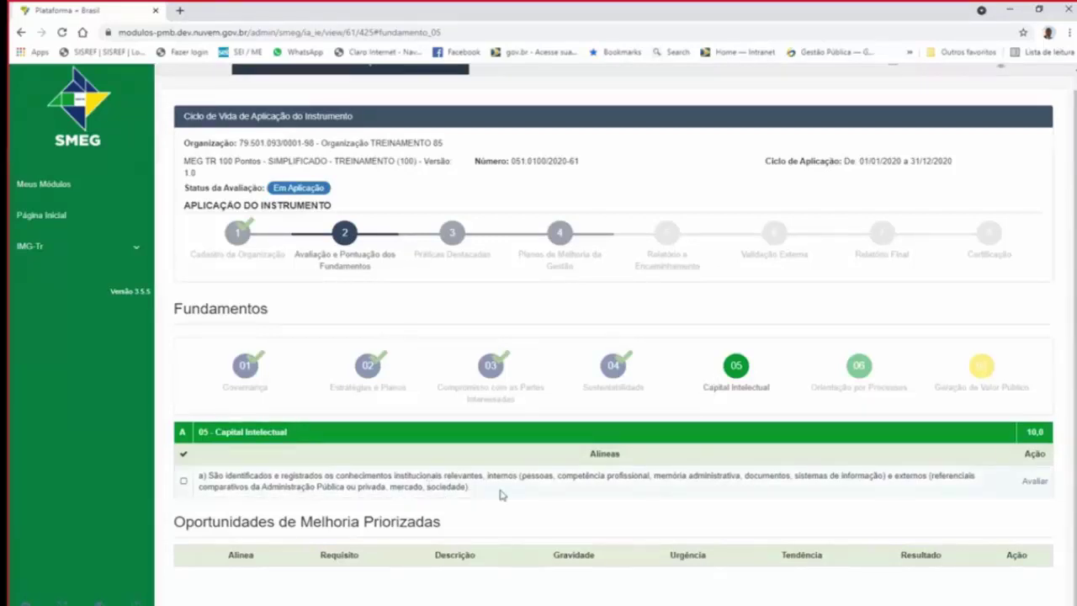
pyautogui.click(1036, 482)
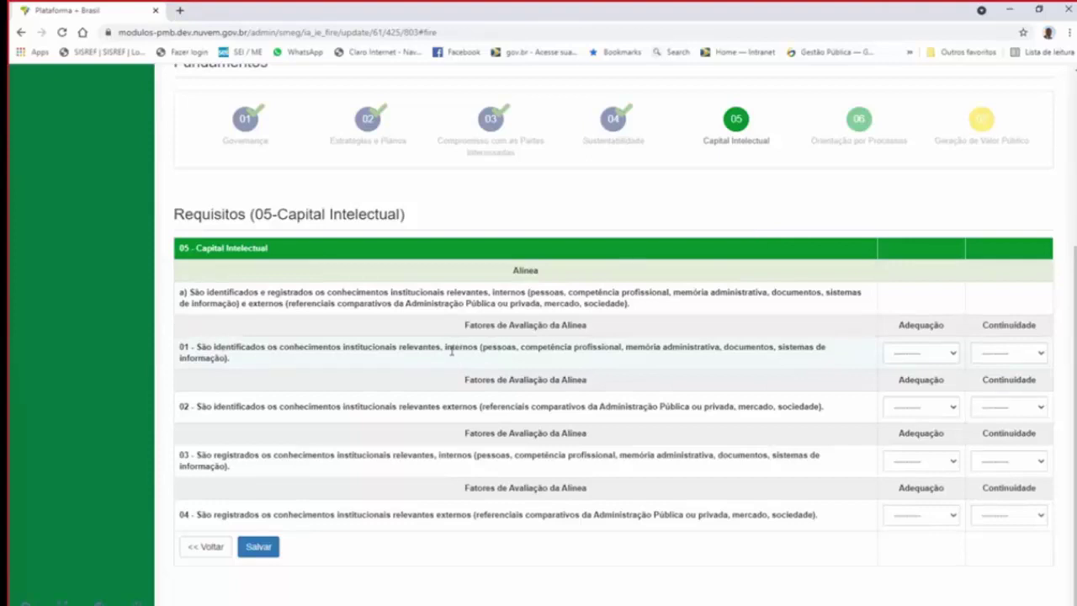
pyautogui.click(951, 354)
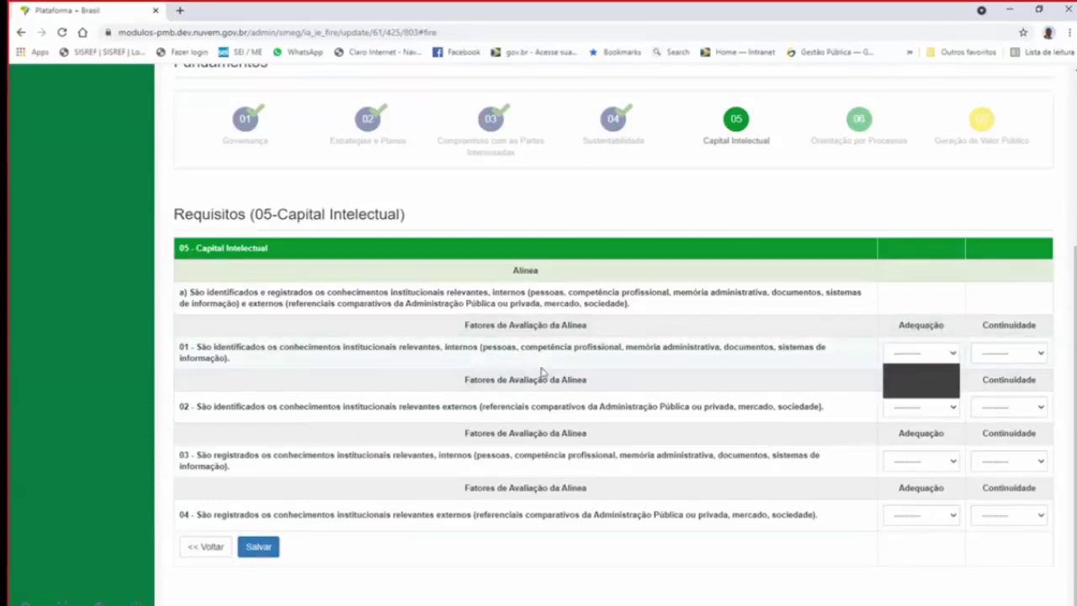
pyautogui.click(902, 388)
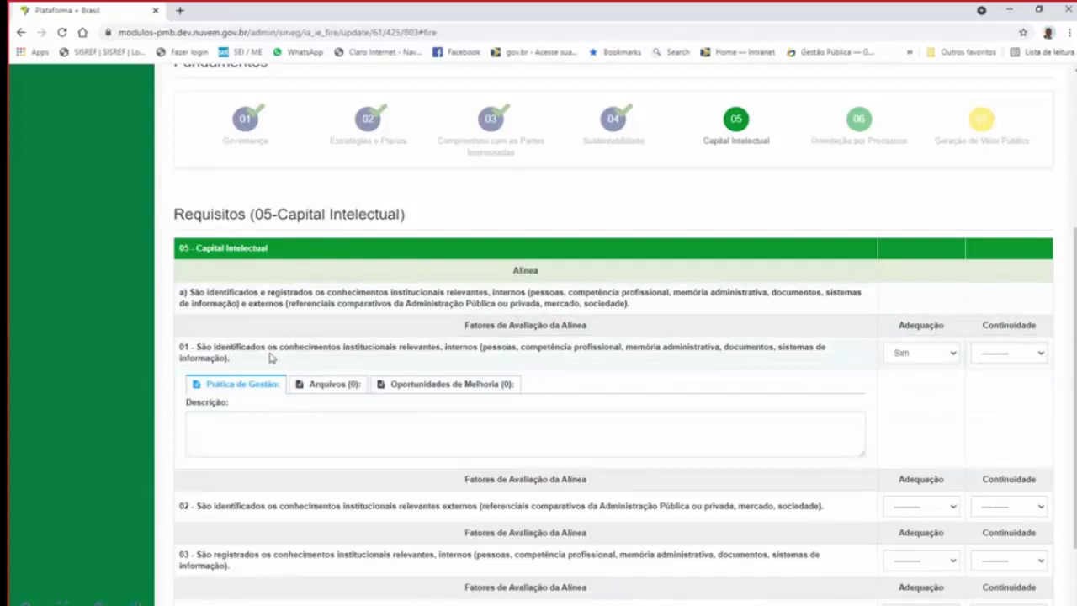
# - Describe the management practice for Capital Intelectual factor 01 with "Teste" repeated 17 times
pyautogui.click(431, 435)
pyautogui.hotkey('ctrl', 'v')
pyautogui.hotkey('ctrl', 'v')
pyautogui.hotkey('ctrl', 'v')
pyautogui.hotkey('ctrl', 'v')
pyautogui.hotkey('ctrl', 'v')
pyautogui.hotkey('ctrl', 'v')
pyautogui.hotkey('ctrl', 'v')
pyautogui.hotkey('ctrl', 'v')
pyautogui.hotkey('ctrl', 'v')
pyautogui.hotkey('ctrl', 'v')
pyautogui.hotkey('ctrl', 'v')
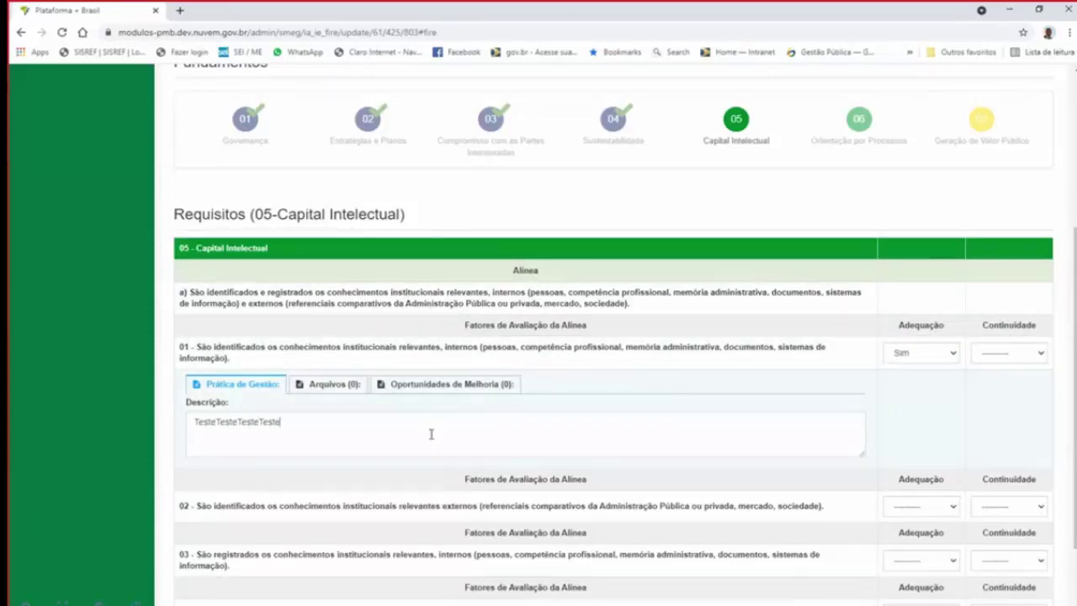
pyautogui.hotkey('ctrl', 'v')
pyautogui.hotkey('ctrl', 'v')
pyautogui.hotkey('ctrl', 'v')
pyautogui.hotkey('ctrl', 'v')
pyautogui.hotkey('ctrl', 'v')
pyautogui.hotkey('ctrl', 'v')
pyautogui.hotkey('ctrl', 'v')
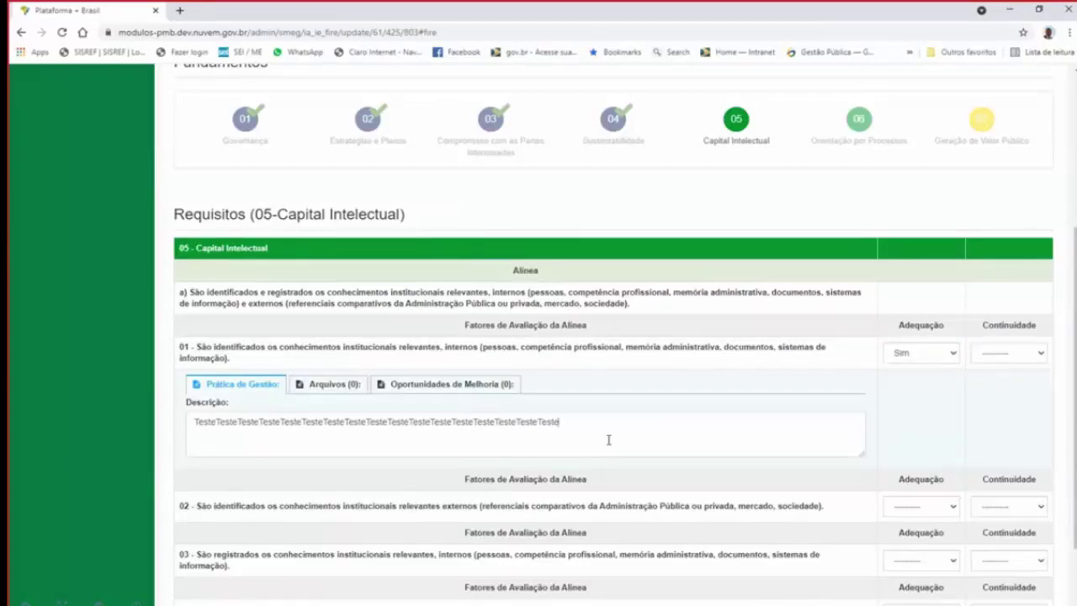
# - Set the Continuidade of Capital Intelectual factor 01 to Sim
pyautogui.click(1006, 355)
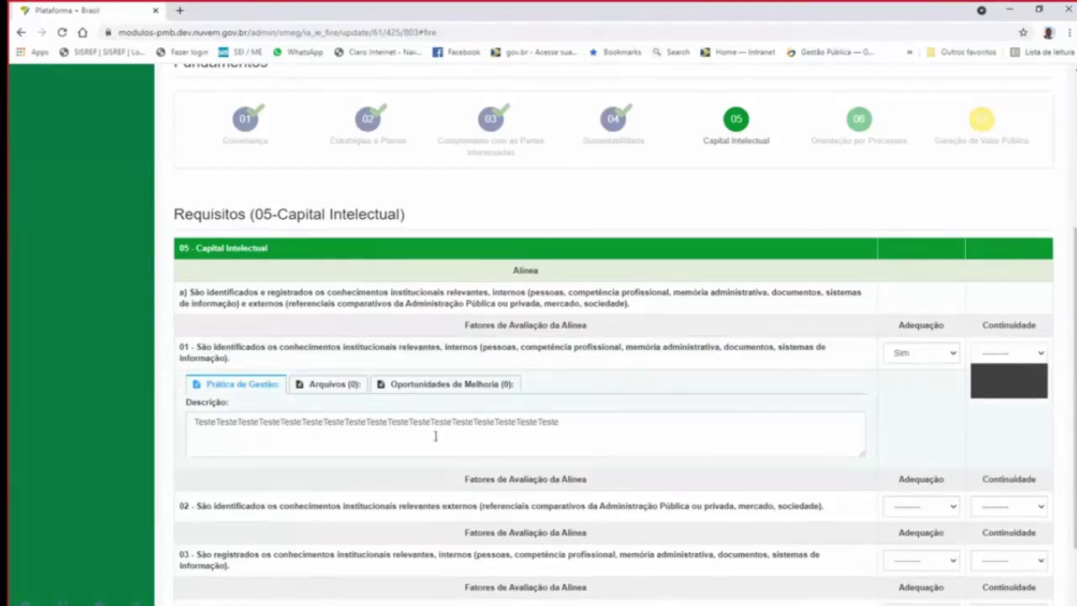
pyautogui.scroll(1, 296, 518)
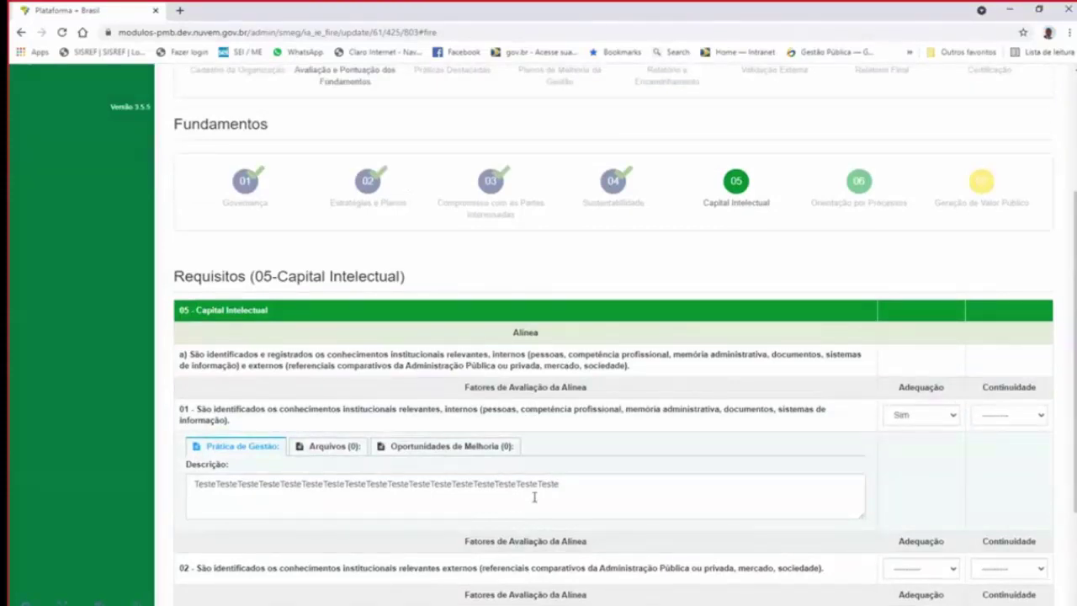
pyautogui.scroll(3, 533, 496)
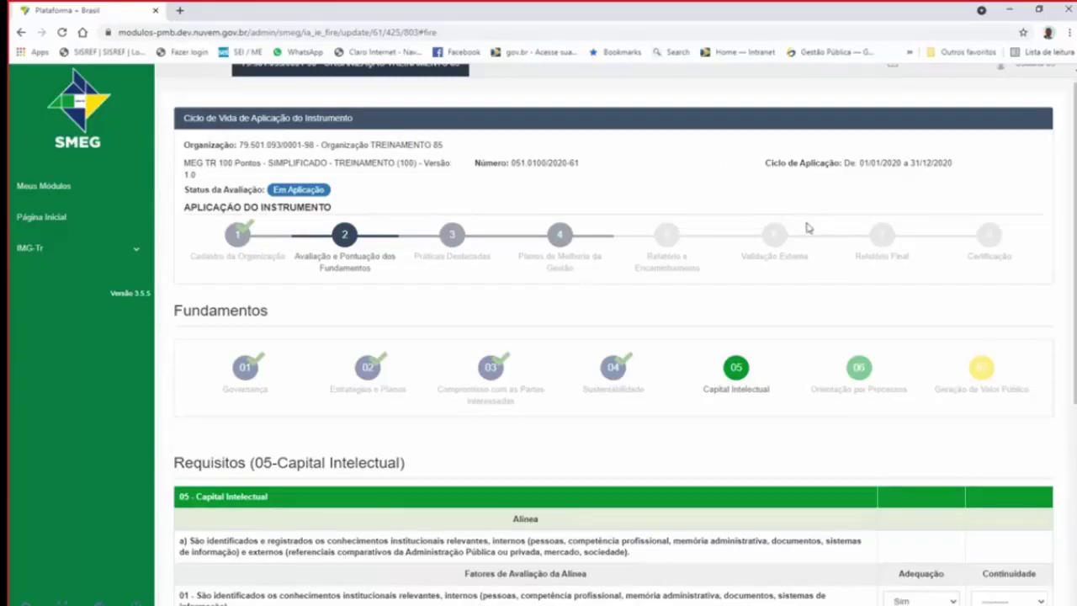
pyautogui.scroll(-4, 841, 193)
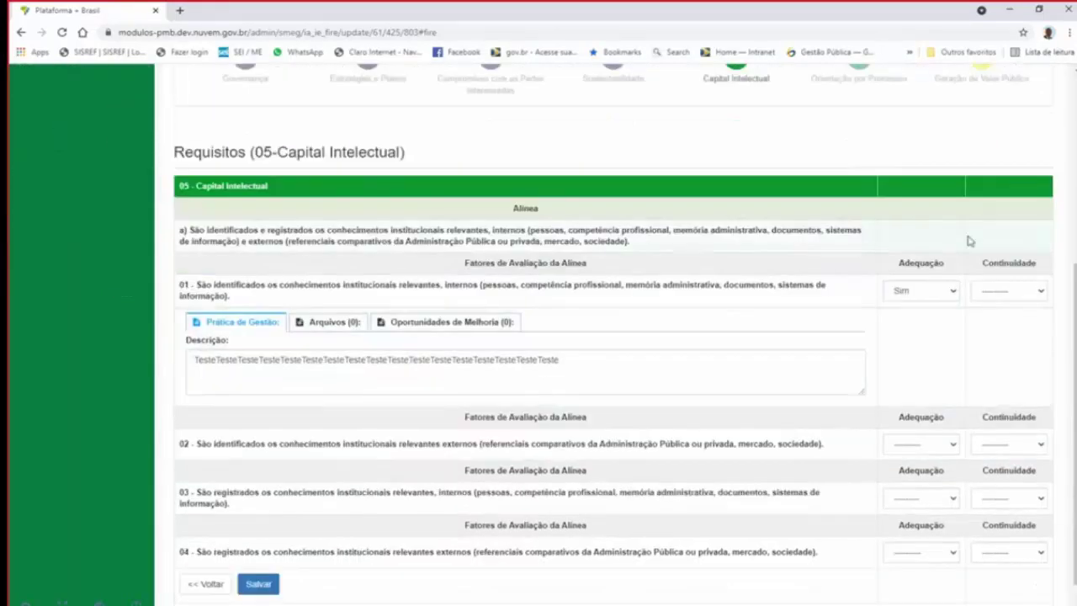
pyautogui.click(1004, 292)
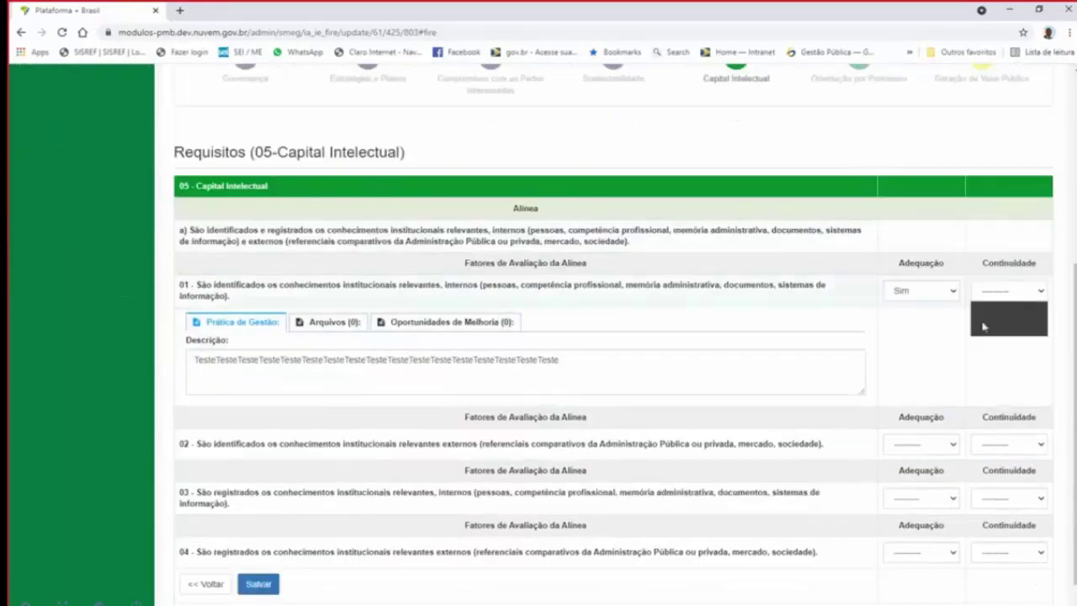
pyautogui.click(985, 326)
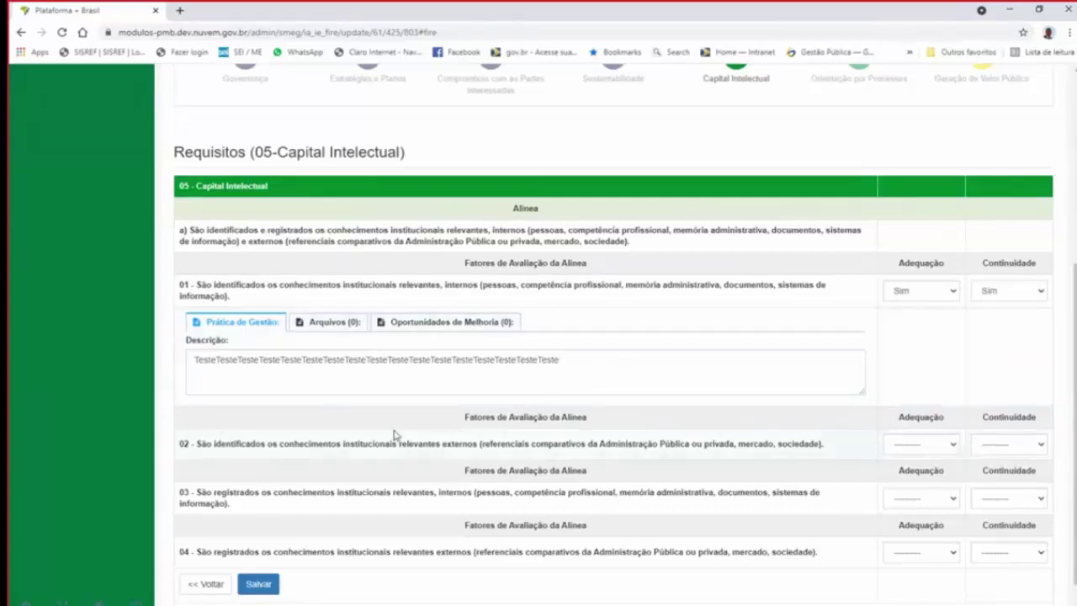
# - Set both Adequação and Continuidade of Capital Intelectual factor 02 to Não
pyautogui.click(898, 451)
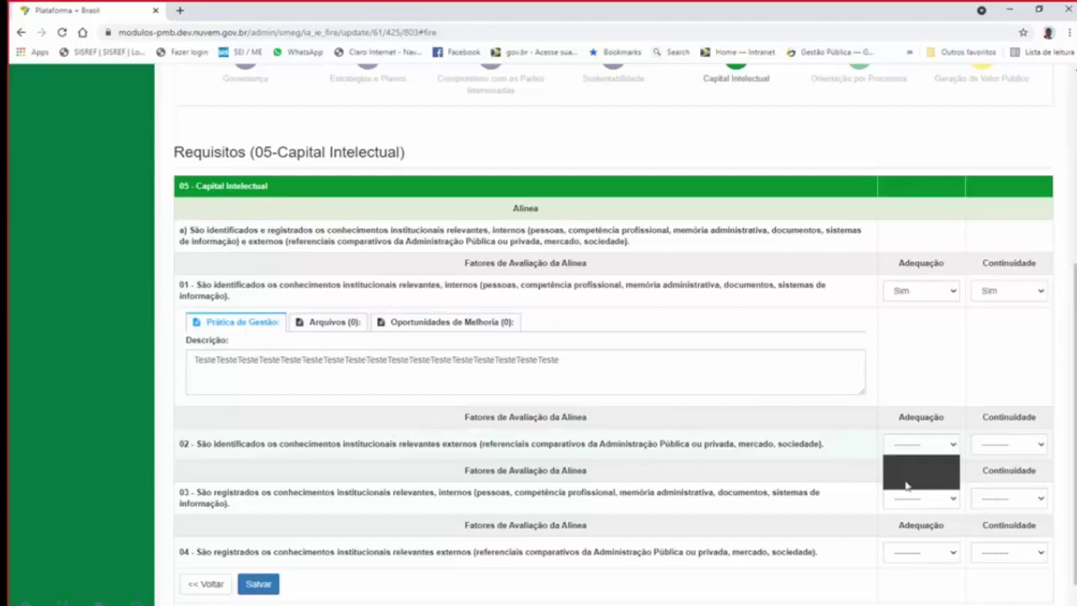
pyautogui.click(906, 486)
pyautogui.click(986, 446)
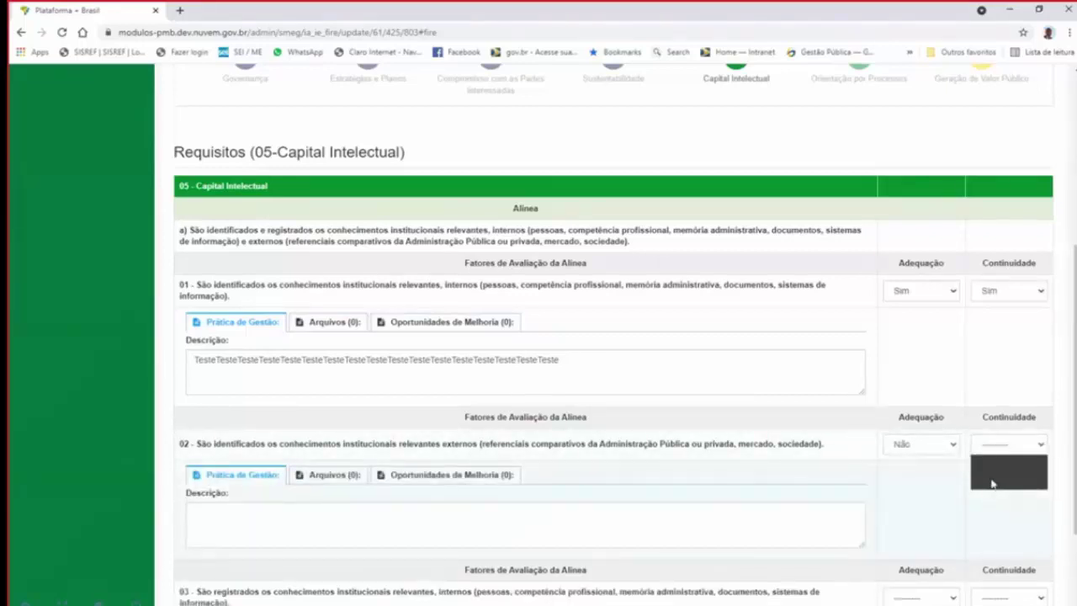
pyautogui.click(992, 483)
# - Describe an improvement opportunity for Capital Intelectual factor 02 with "Teste" repeated seven times
pyautogui.click(450, 478)
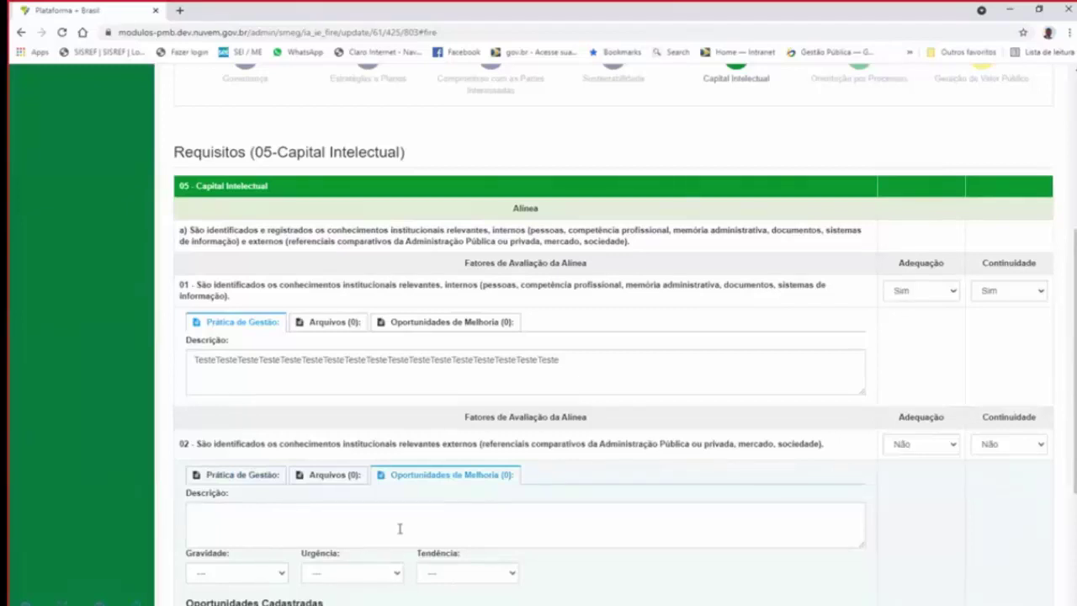
pyautogui.click(399, 528)
pyautogui.write('TesteTesteTesteTesteTesteTesteTeste')
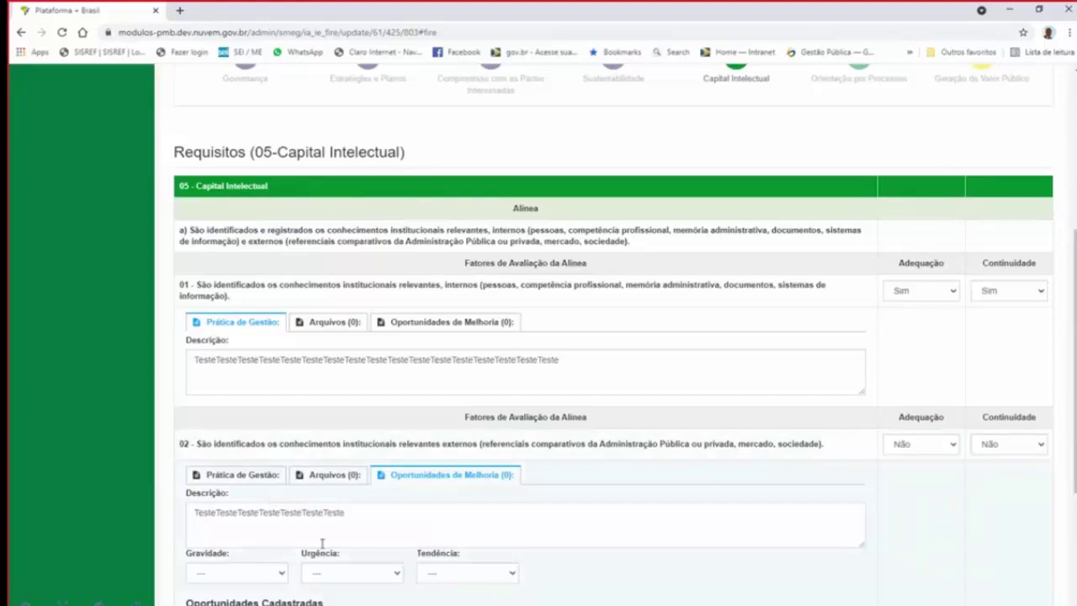
# - Rate the factor 02 improvement opportunity with Gravidade 4, Urgência 5 and Tendência 5
pyautogui.scroll(-1, 323, 543)
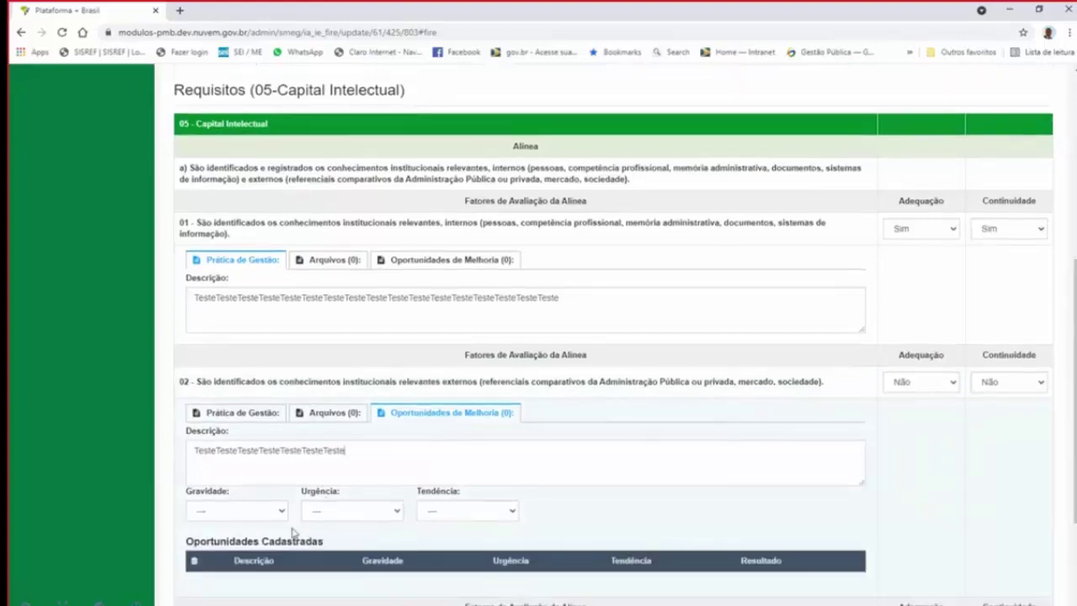
pyautogui.click(280, 511)
pyautogui.click(252, 574)
pyautogui.click(383, 511)
pyautogui.click(361, 582)
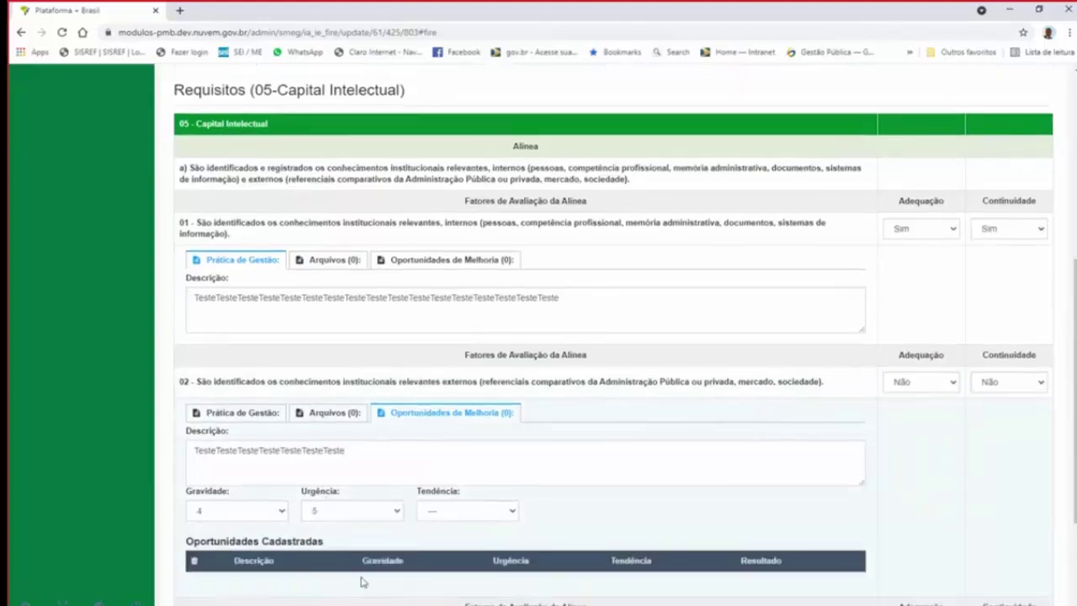
pyautogui.click(493, 510)
pyautogui.click(488, 581)
pyautogui.scroll(-2, 496, 505)
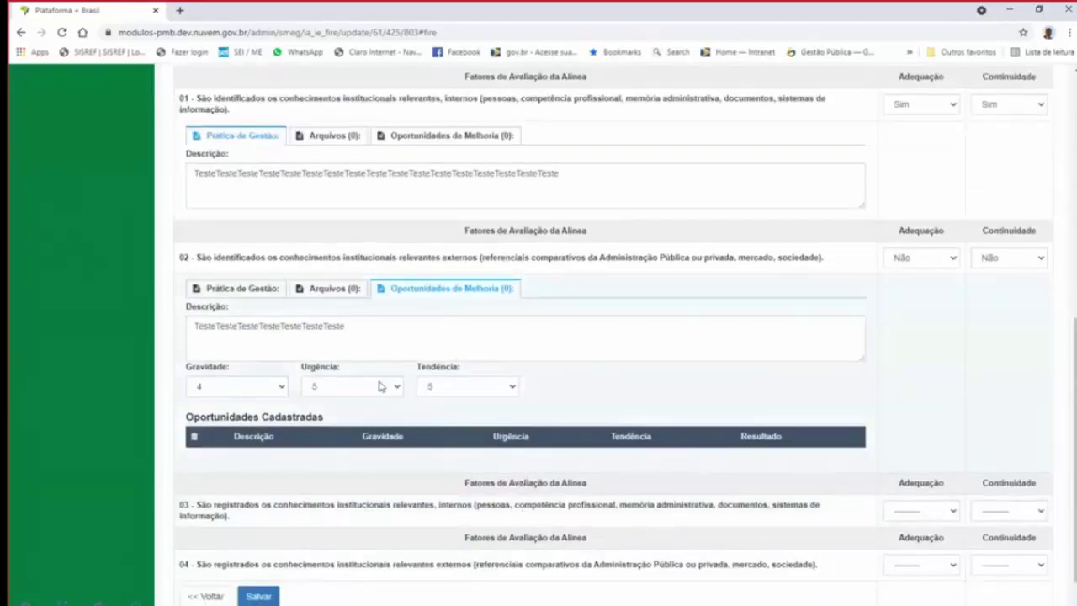
# - Answer Capital Intelectual factor 03 with Adequação Sim and Continuidade Não, describing its management practice with "Teste" repeated nine times
pyautogui.scroll(-1, 461, 420)
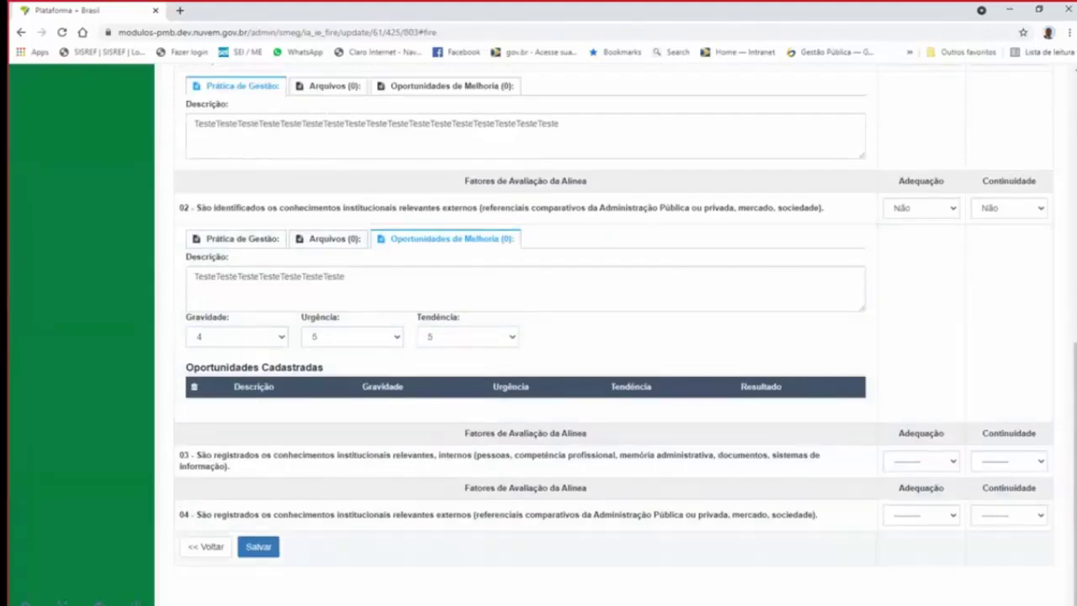
pyautogui.click(953, 464)
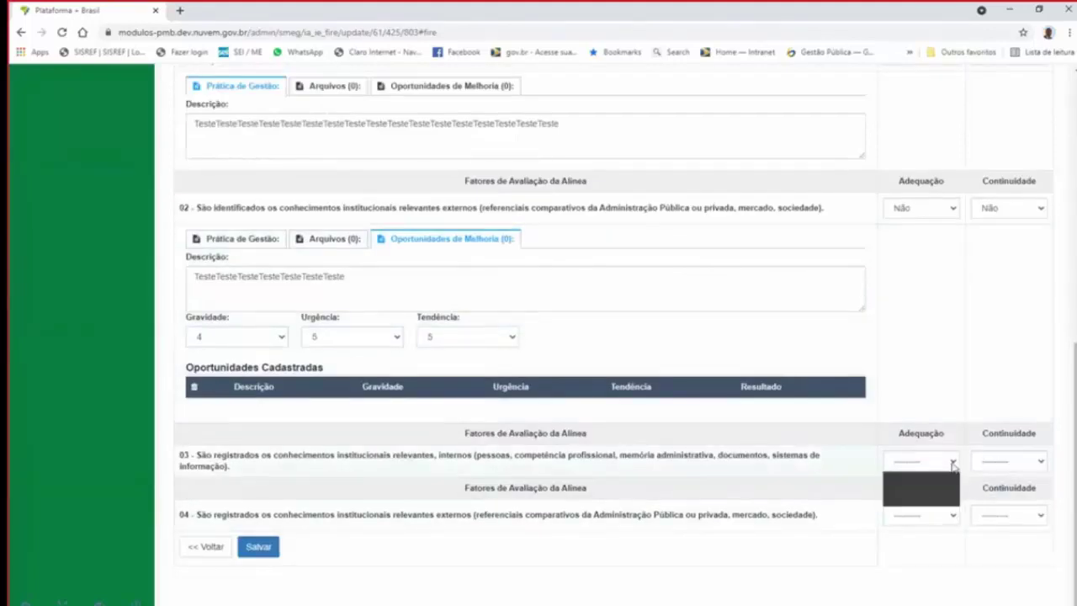
pyautogui.click(920, 490)
pyautogui.click(536, 551)
pyautogui.write('TesteTesteTesteTesteTesteTesteTesteTesteTesteTeste')
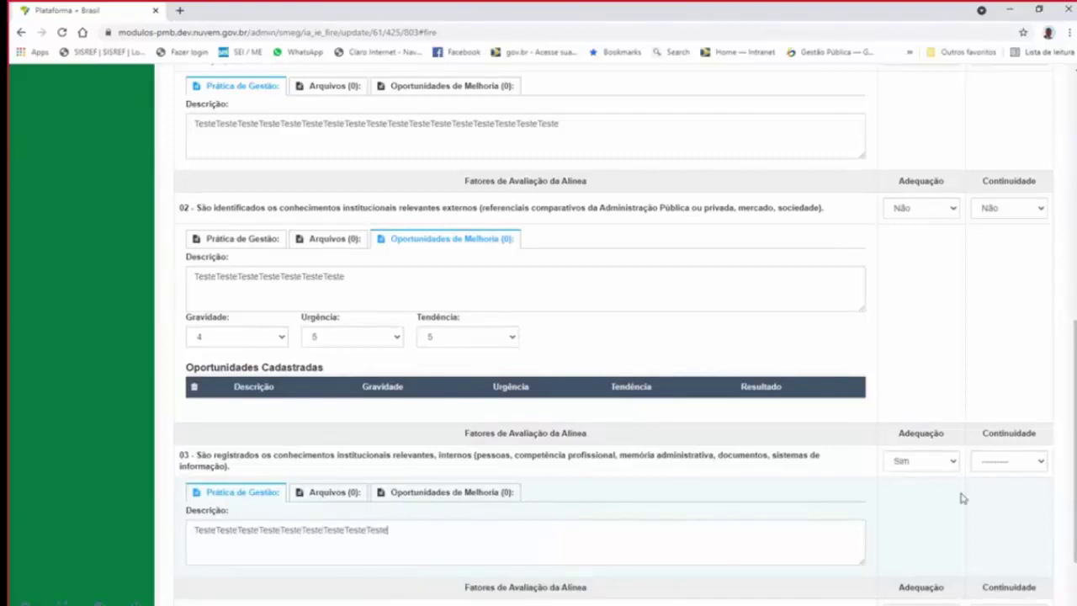
pyautogui.click(1014, 460)
pyautogui.click(994, 506)
# - Describe an improvement opportunity for Capital Intelectual factor 03 with "Teste" repeated seven times
pyautogui.scroll(-2, 404, 437)
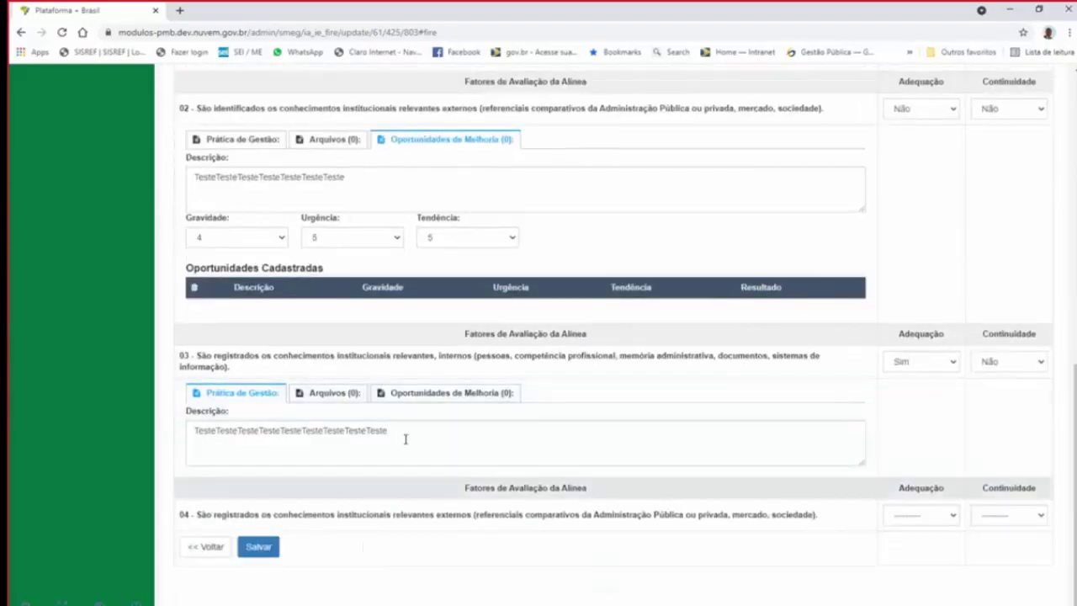
pyautogui.click(423, 396)
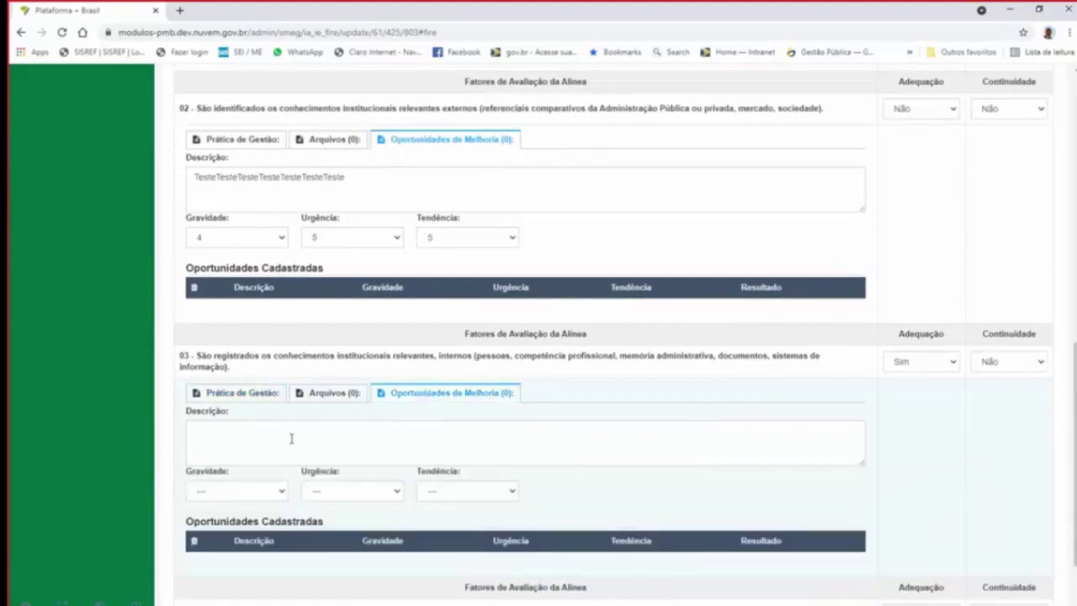
pyautogui.hotkey('ctrl', 'v')
pyautogui.hotkey('ctrl', 'v')
pyautogui.hotkey('ctrl', 'v')
pyautogui.hotkey('ctrl', 'v')
pyautogui.hotkey('ctrl', 'v')
pyautogui.hotkey('ctrl', 'v')
pyautogui.hotkey('ctrl', 'v')
pyautogui.hotkey('ctrl', 'v')
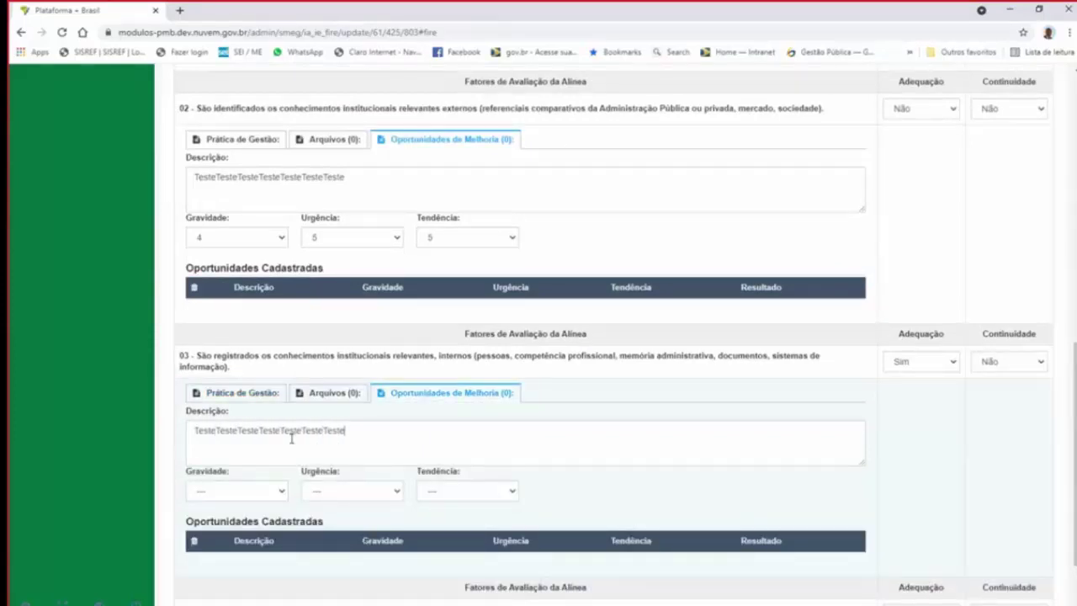
# - Rate the Capital Intelectual factor 03 improvement opportunity with Gravidade 3, Urgência 4 and Tendência 5
pyautogui.click(267, 497)
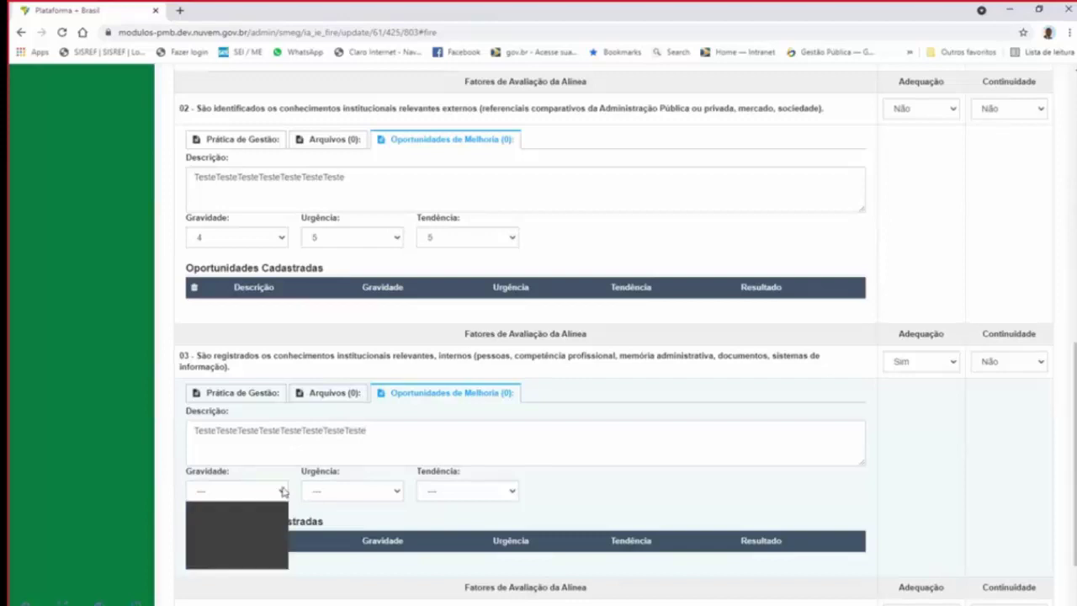
pyautogui.click(258, 551)
pyautogui.click(348, 493)
pyautogui.click(332, 561)
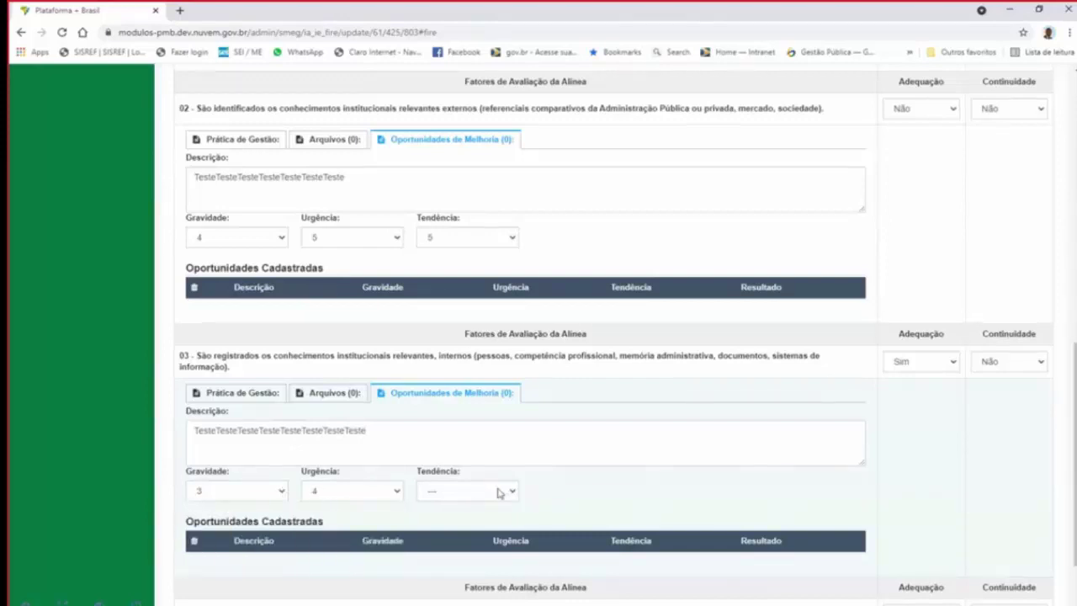
pyautogui.click(500, 490)
pyautogui.click(476, 566)
# - Answer Capital Intelectual factor 04 with Adequação Não and Continuidade Não
pyautogui.scroll(-1, 498, 514)
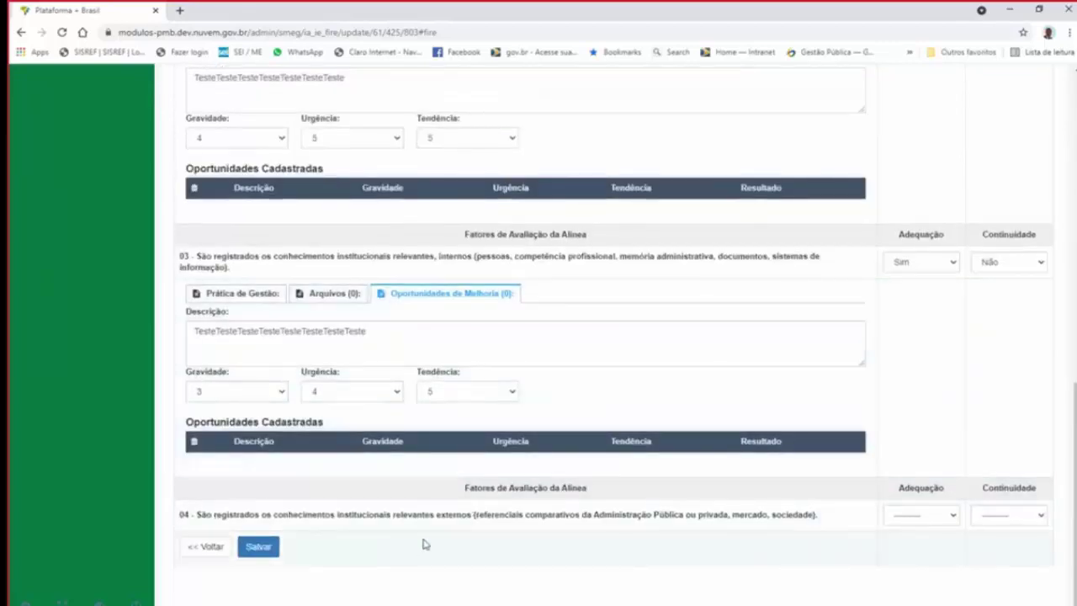
pyautogui.click(899, 520)
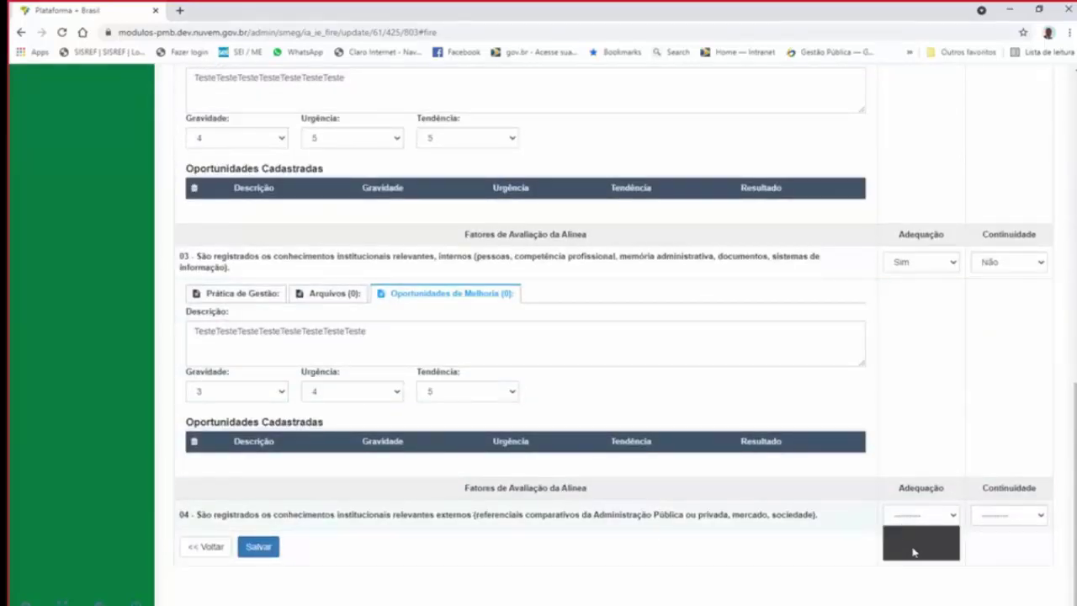
pyautogui.click(913, 547)
pyautogui.click(1000, 518)
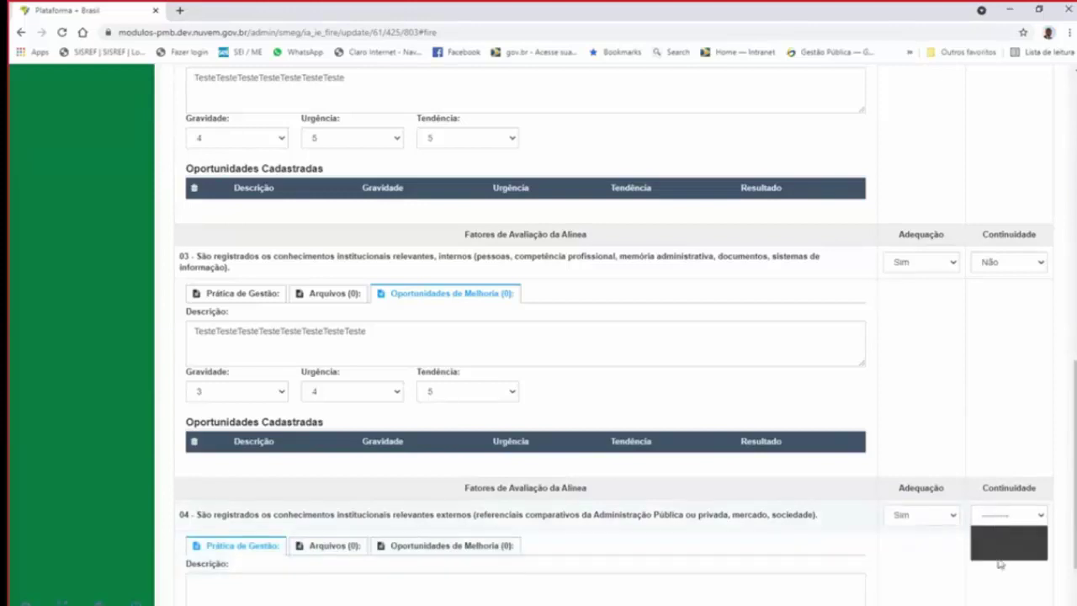
pyautogui.click(900, 514)
pyautogui.click(900, 554)
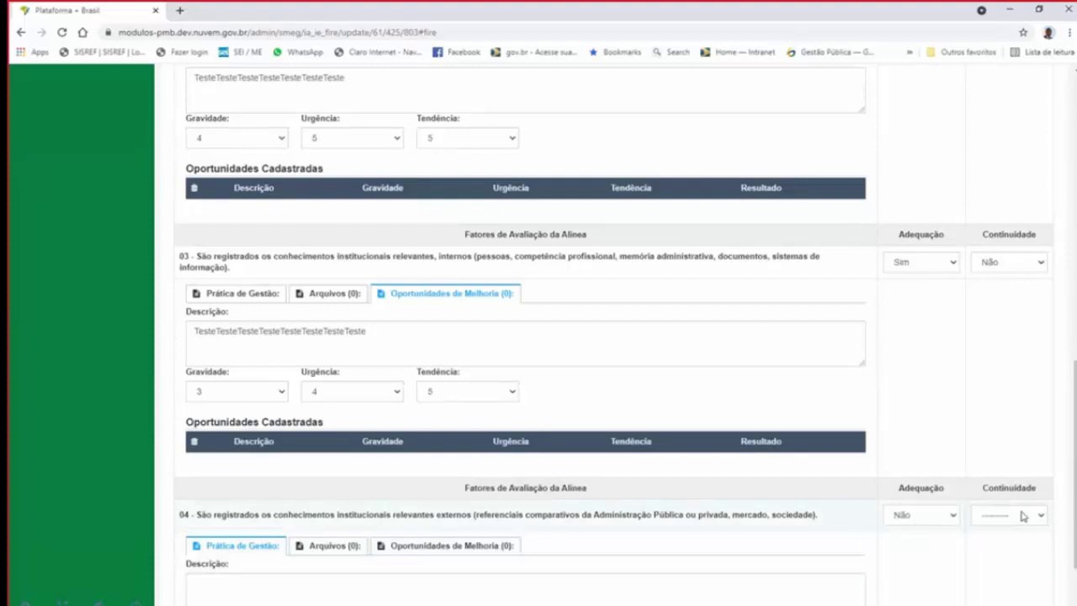
pyautogui.click(995, 518)
pyautogui.click(993, 556)
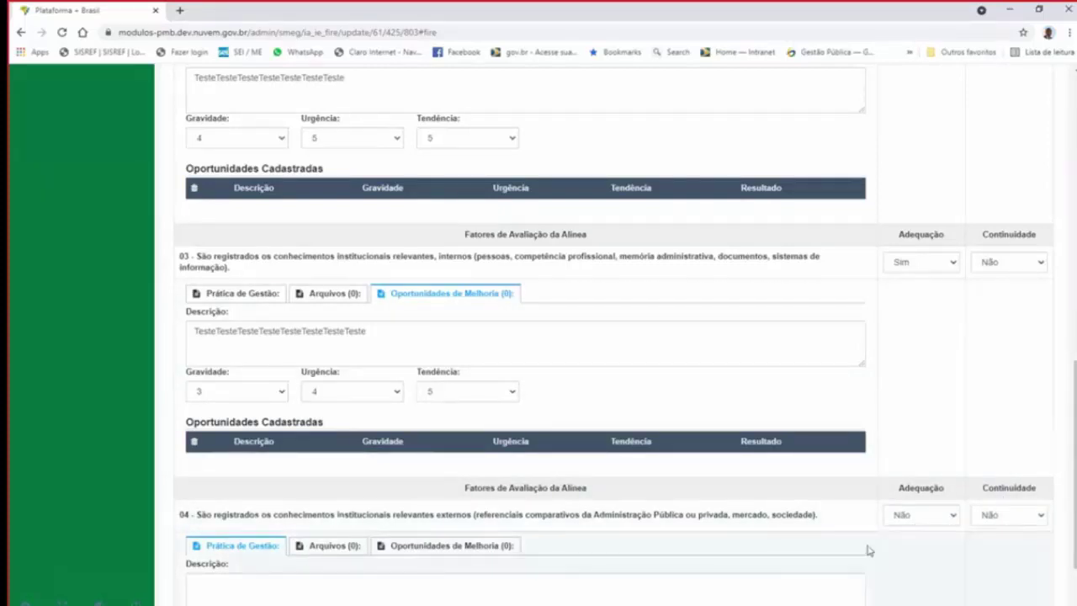
# - Review the completed Capital Intelectual factors and save their answers
pyautogui.scroll(-2, 278, 583)
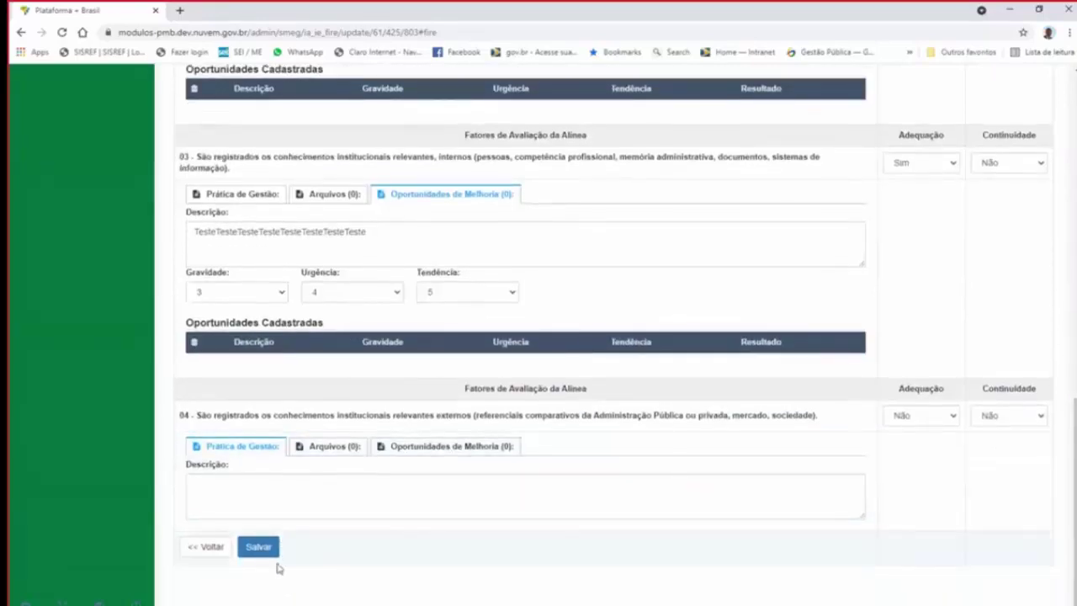
pyautogui.scroll(10, 930, 379)
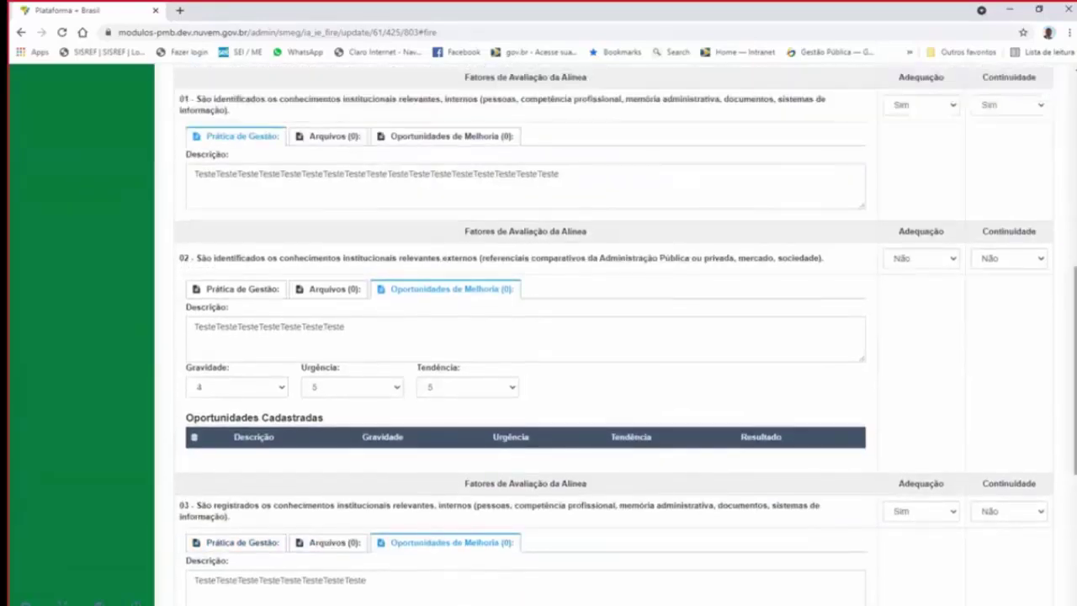
pyautogui.scroll(-3, 931, 379)
pyautogui.scroll(-5, 931, 384)
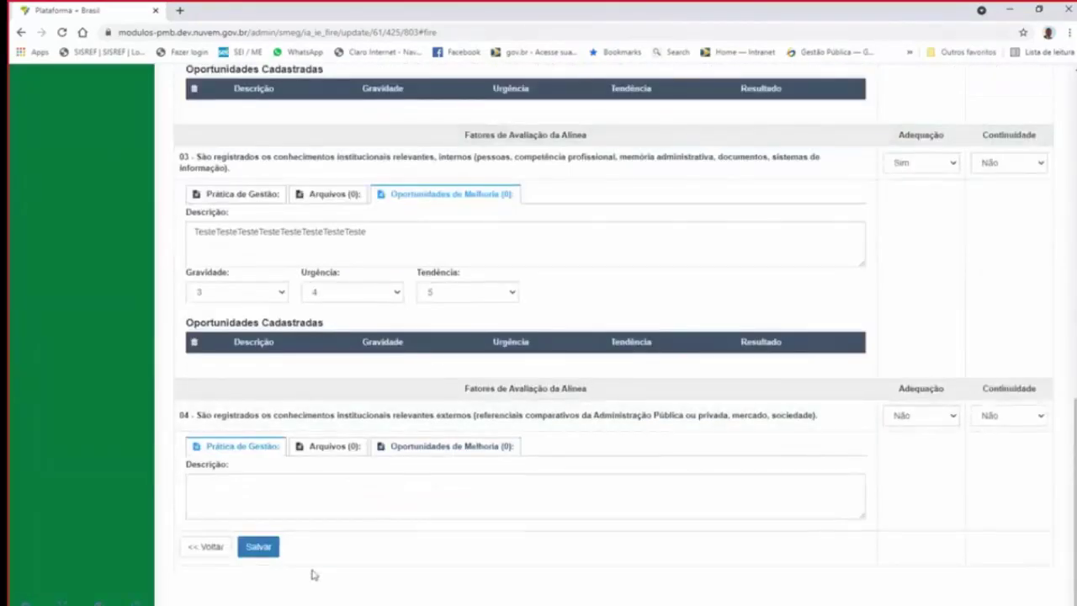
pyautogui.click(261, 546)
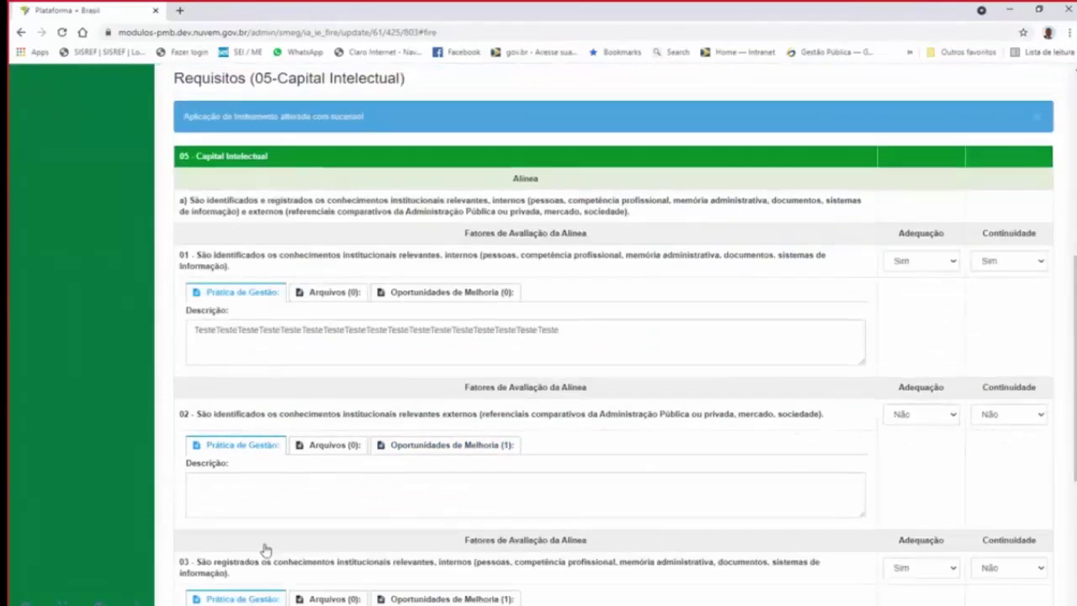
# - Open alínea a) of fundamento 06, Orientação por Processos, for evaluation
pyautogui.scroll(3, 462, 354)
pyautogui.scroll(2, 462, 353)
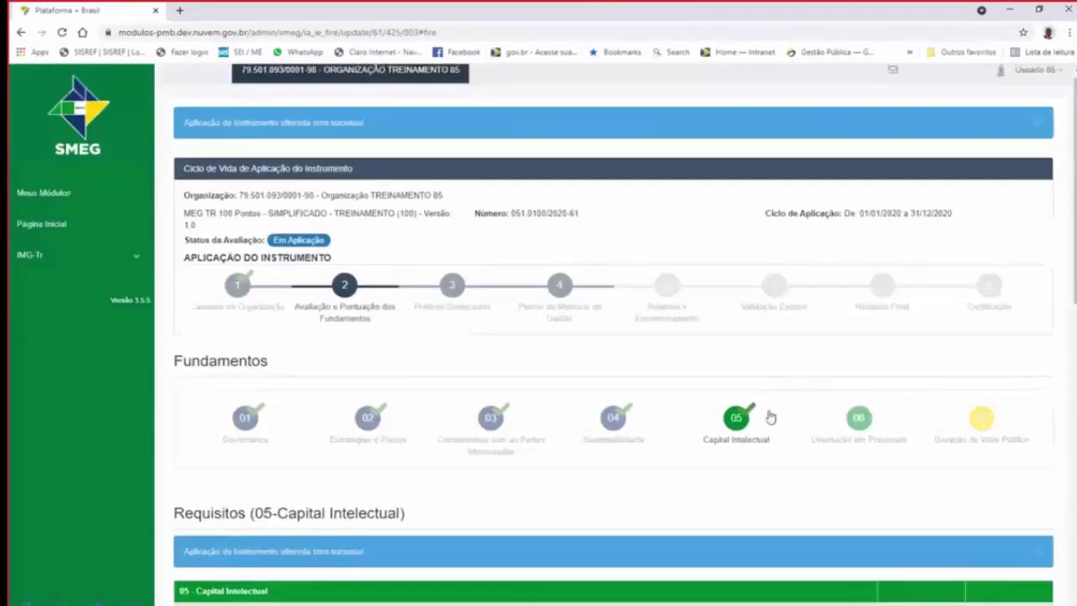
pyautogui.click(858, 418)
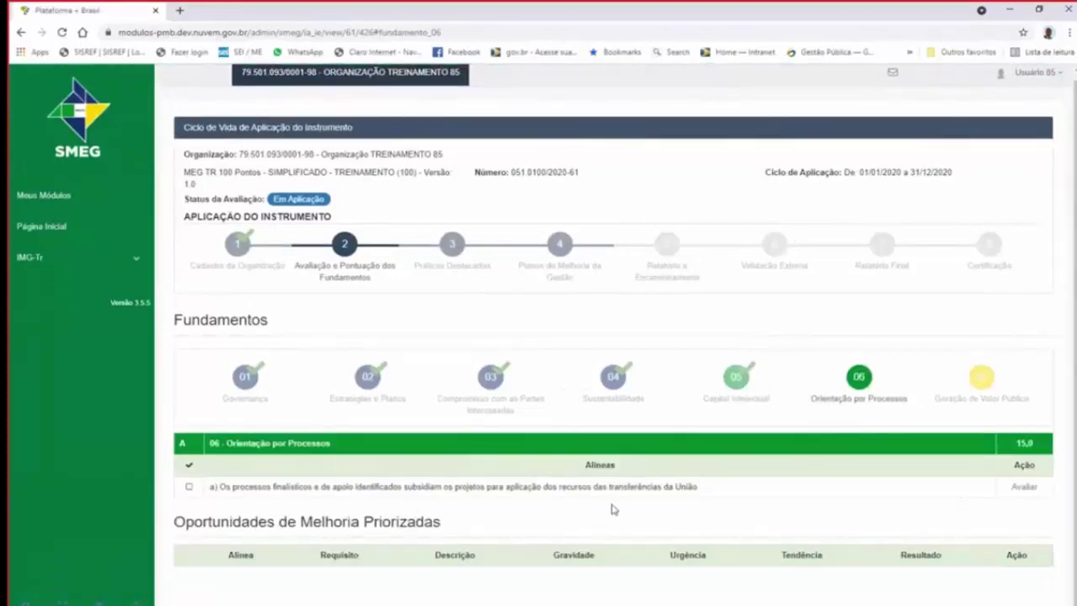
pyautogui.click(1034, 488)
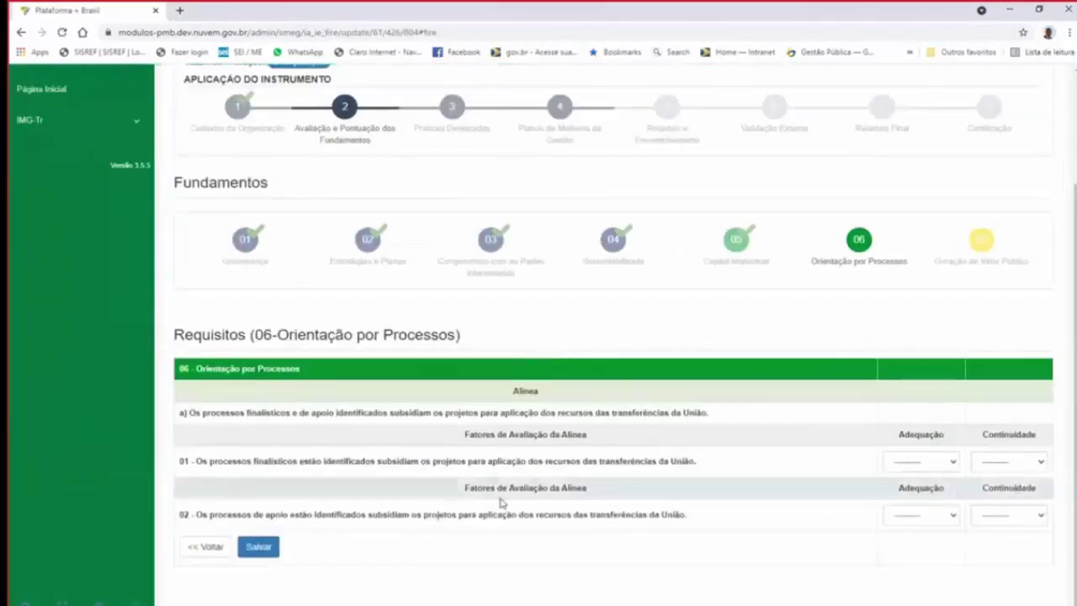
# - Answer Orientação por Processos factor 01 with Adequação Sim and Continuidade Sim, describing its management practice with "Teste" repeated five times
pyautogui.click(919, 462)
pyautogui.click(910, 493)
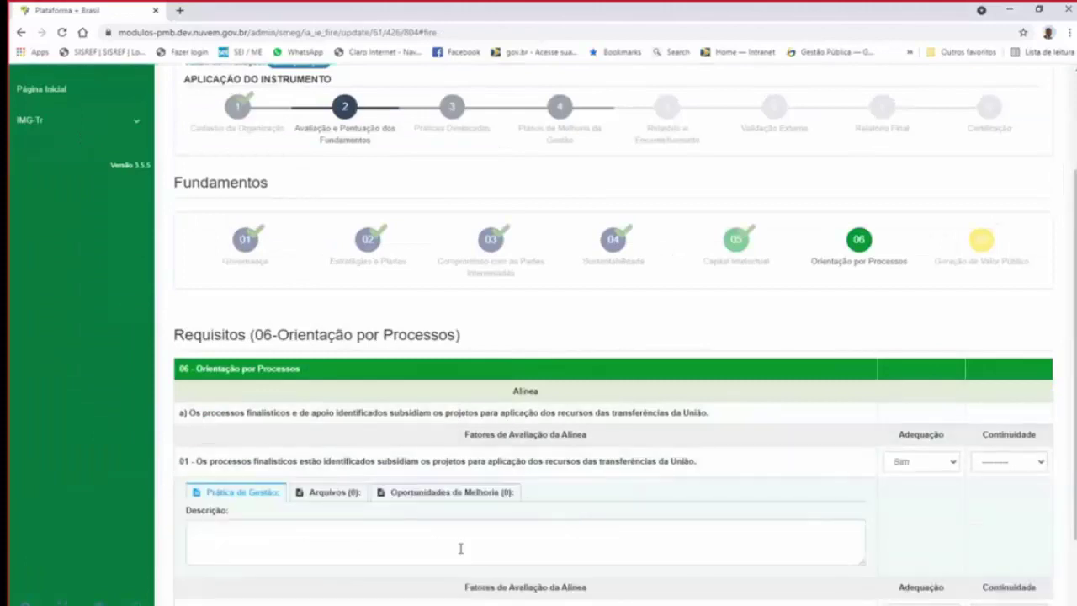
pyautogui.click(457, 549)
pyautogui.hotkey('ctrl', 'v')
pyautogui.hotkey('ctrl', 'v')
pyautogui.hotkey('ctrl', 'v')
pyautogui.hotkey('ctrl', 'v')
pyautogui.hotkey('ctrl', 'v')
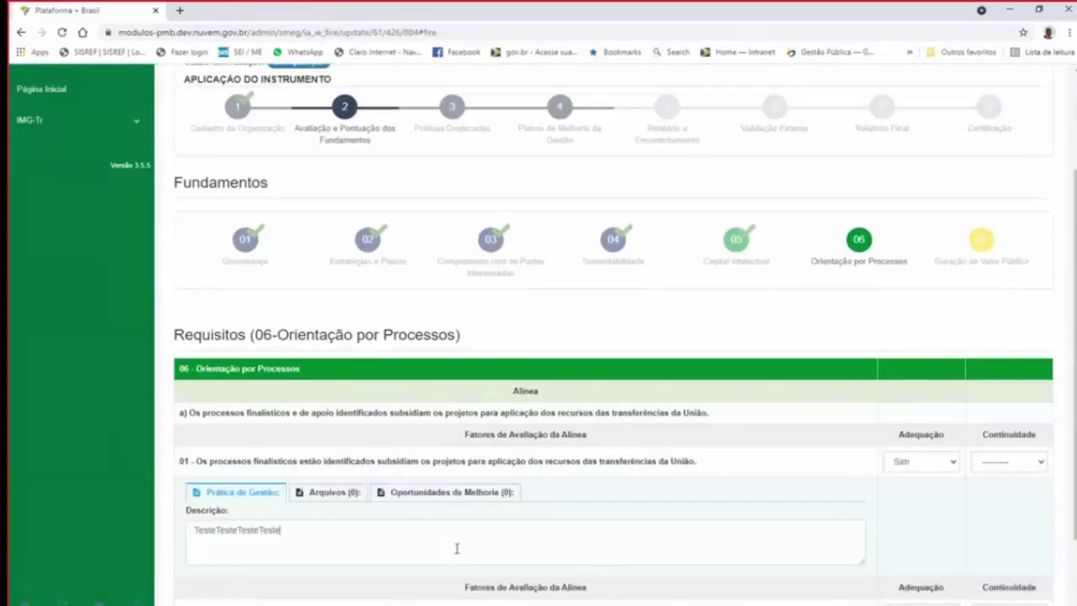
pyautogui.click(982, 468)
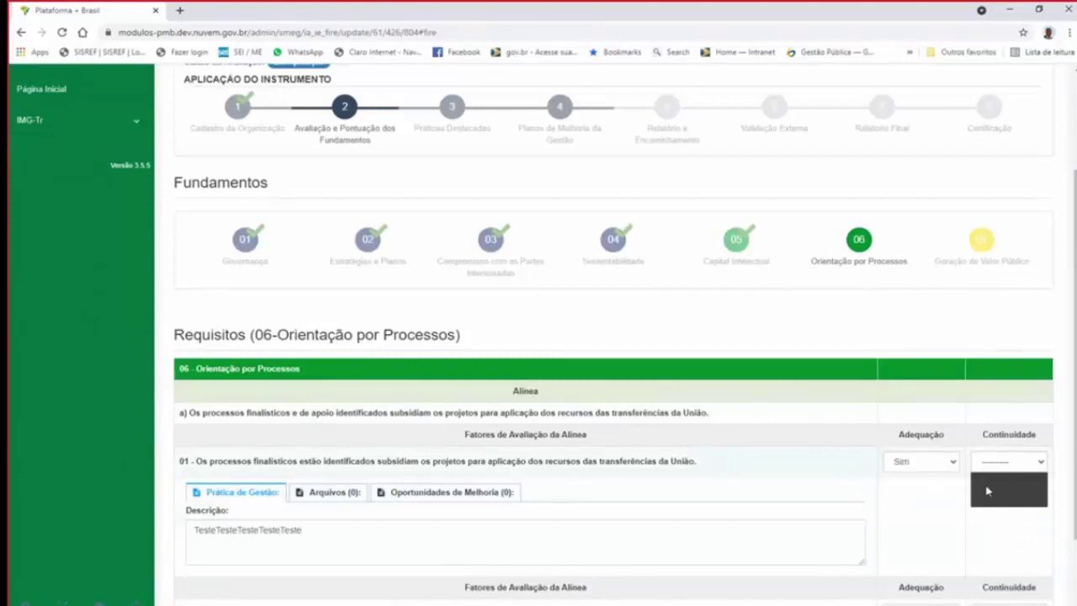
pyautogui.click(990, 492)
# - Attach the file Exercícios.docx as evidence for Orientação por Processos factor 01
pyautogui.scroll(-2, 393, 544)
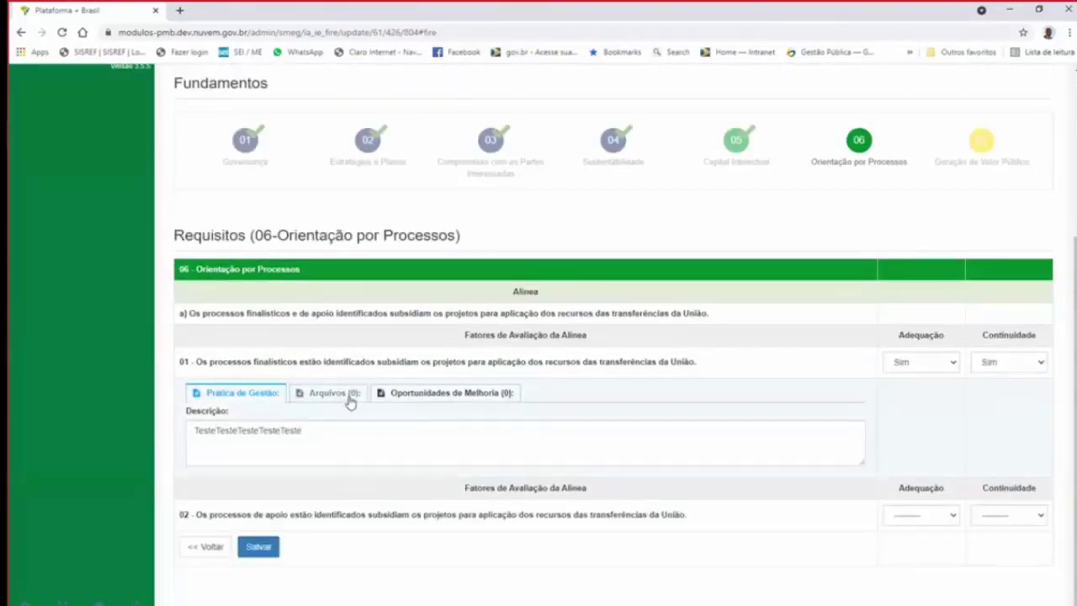
pyautogui.click(350, 395)
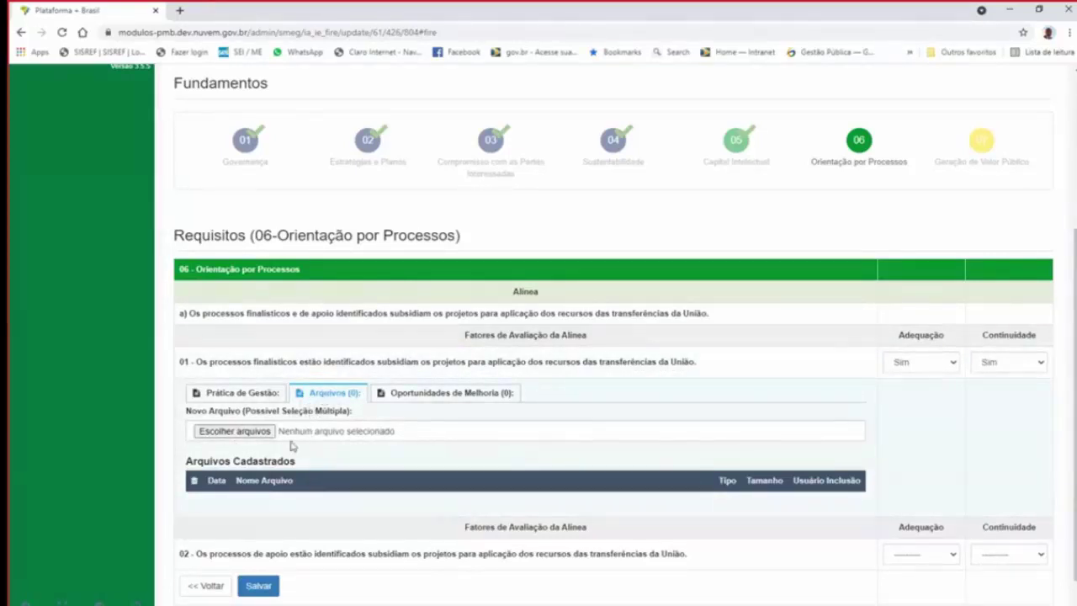
pyautogui.click(241, 433)
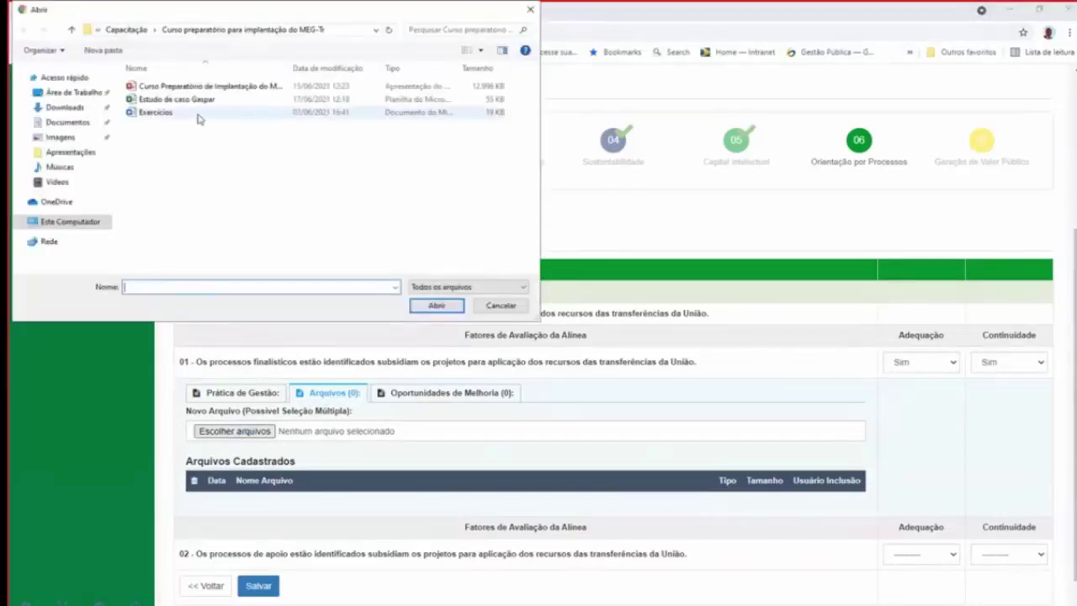
pyautogui.click(195, 114)
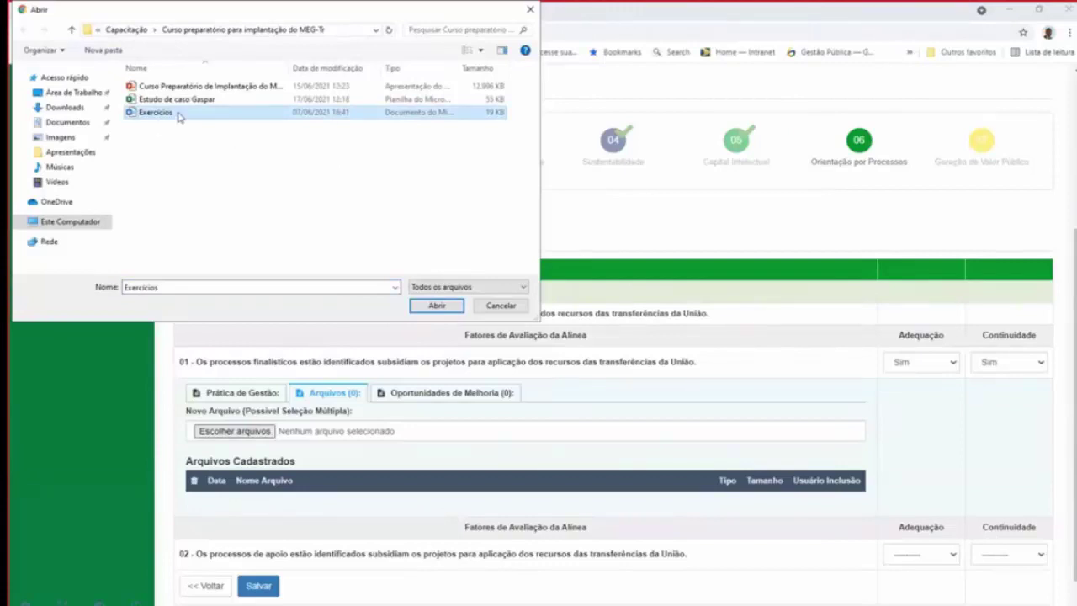
pyautogui.click(449, 309)
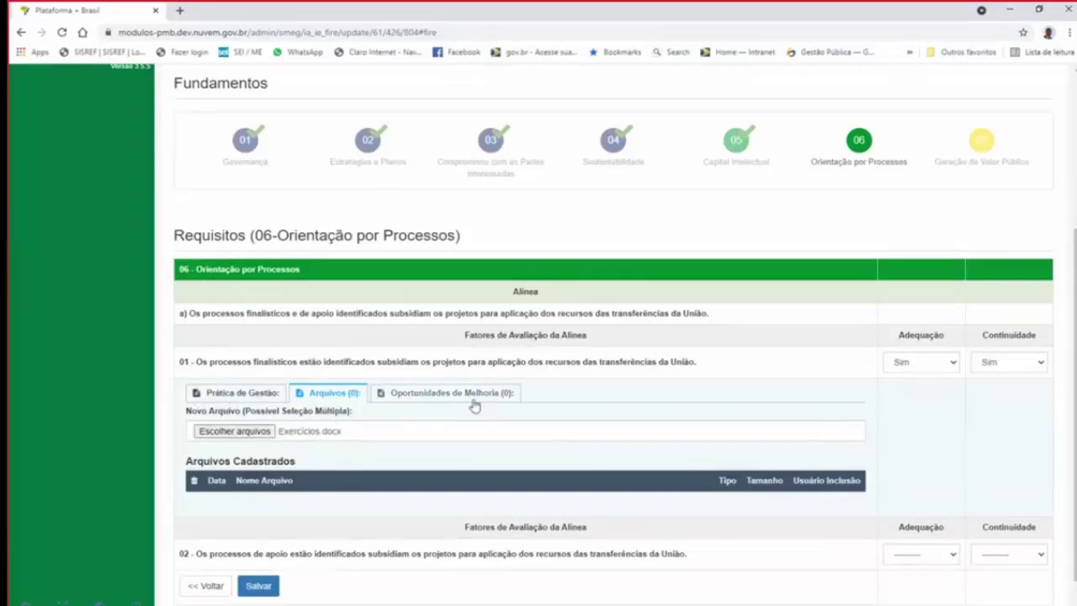
# - Answer Orientação por Processos factor 02 with Adequação Não and Continuidade Não
pyautogui.scroll(-1, 471, 402)
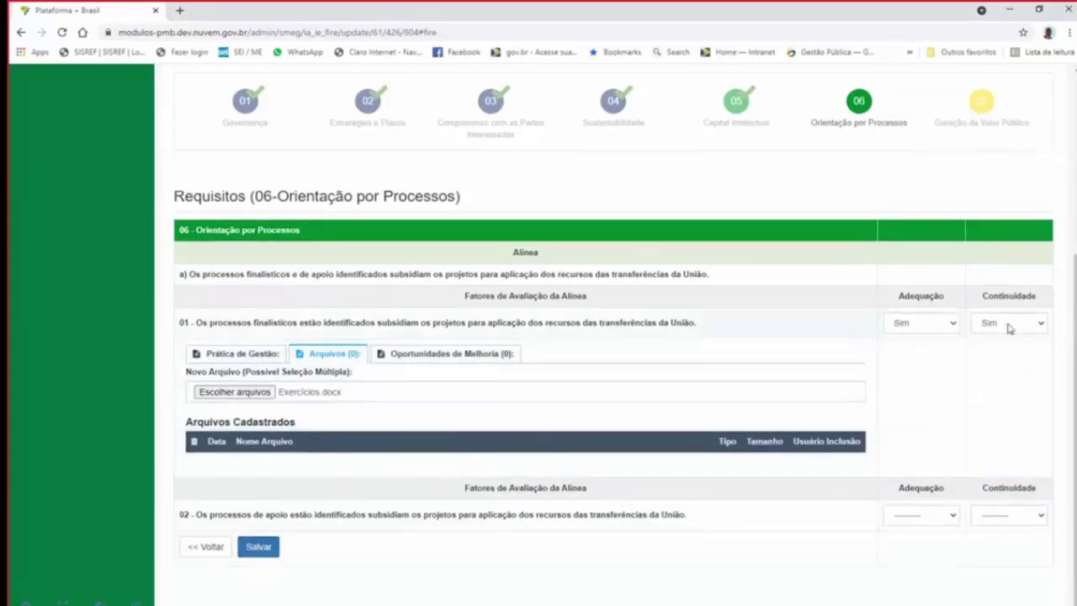
pyautogui.click(908, 519)
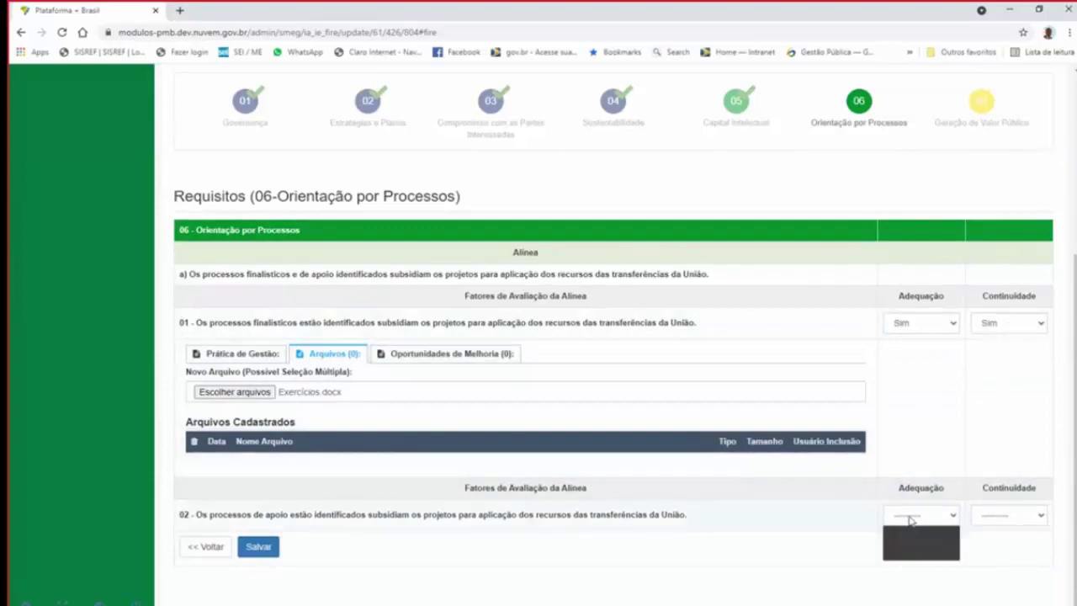
pyautogui.click(902, 555)
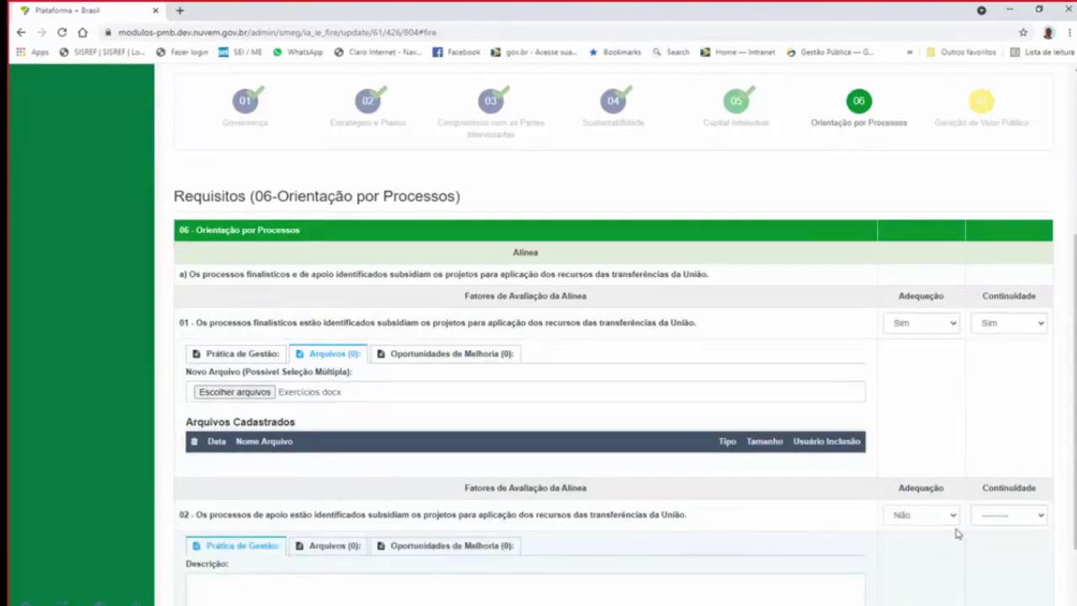
pyautogui.click(1006, 515)
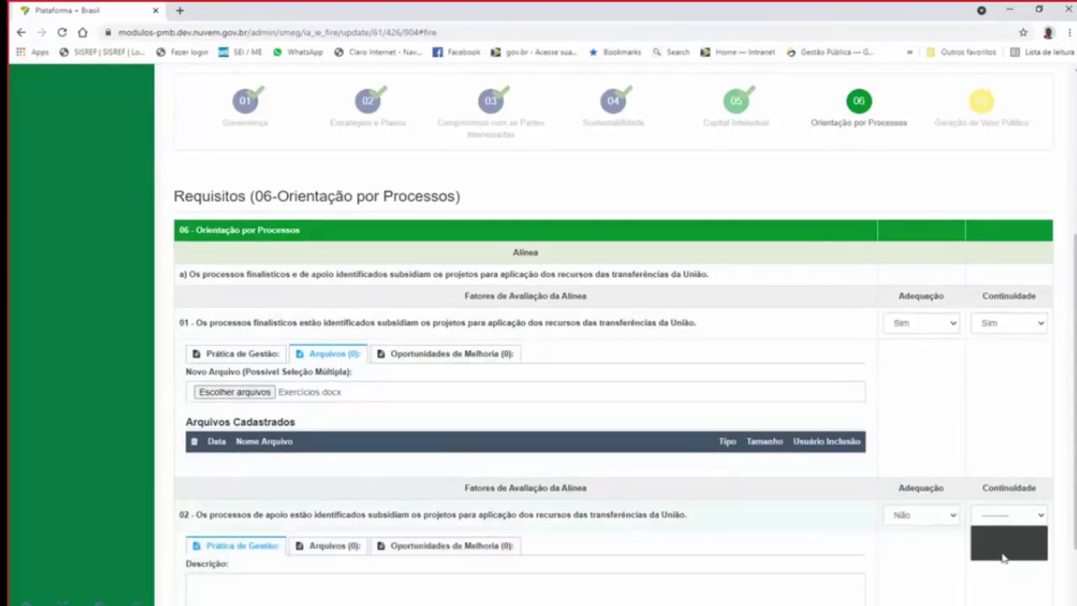
pyautogui.click(1003, 557)
# - Describe an improvement opportunity for Orientação por Processos factor 02 with "Teste" repeated fourteen times
pyautogui.scroll(-1, 244, 581)
pyautogui.click(451, 483)
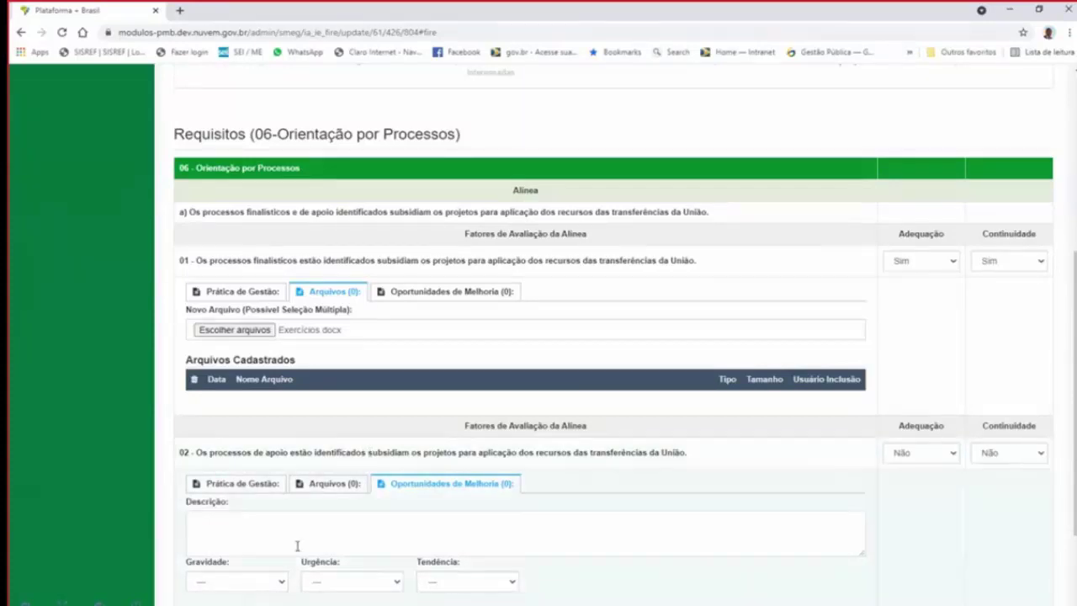
pyautogui.hotkey('ctrl', 'v')
pyautogui.hotkey('ctrl', 'v')
pyautogui.hotkey('ctrl', 'v')
pyautogui.hotkey('ctrl', 'v')
pyautogui.hotkey('ctrl', 'v')
pyautogui.hotkey('ctrl', 'v')
pyautogui.hotkey('ctrl', 'v')
pyautogui.hotkey('ctrl', 'v')
pyautogui.hotkey('ctrl', 'v')
pyautogui.hotkey('ctrl', 'v')
pyautogui.hotkey('ctrl', 'v')
pyautogui.hotkey('ctrl', 'v')
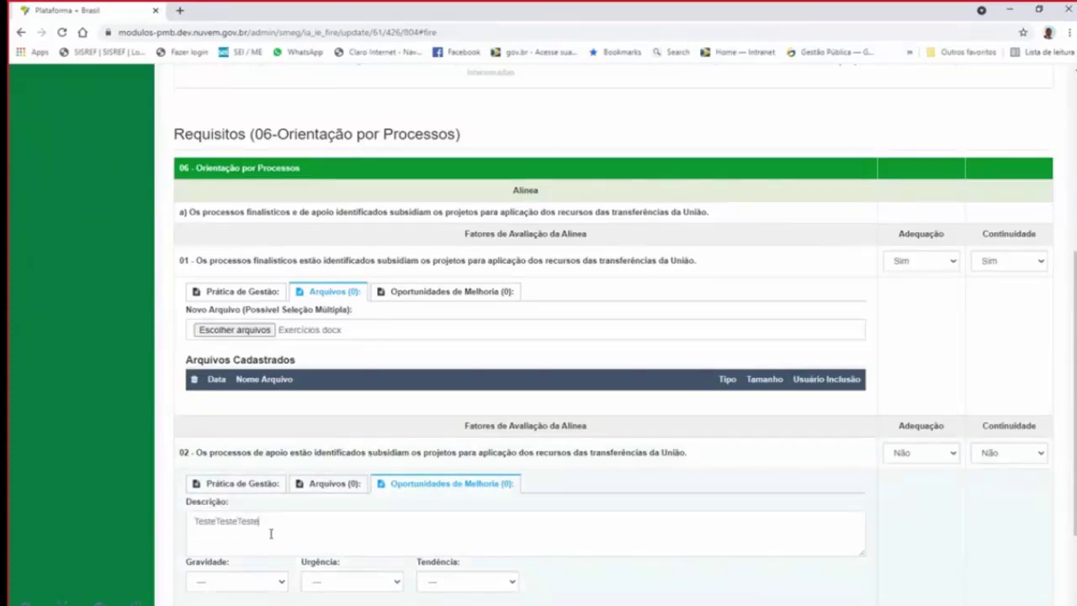
pyautogui.hotkey('ctrl', 'v')
pyautogui.hotkey('ctrl', 'v')
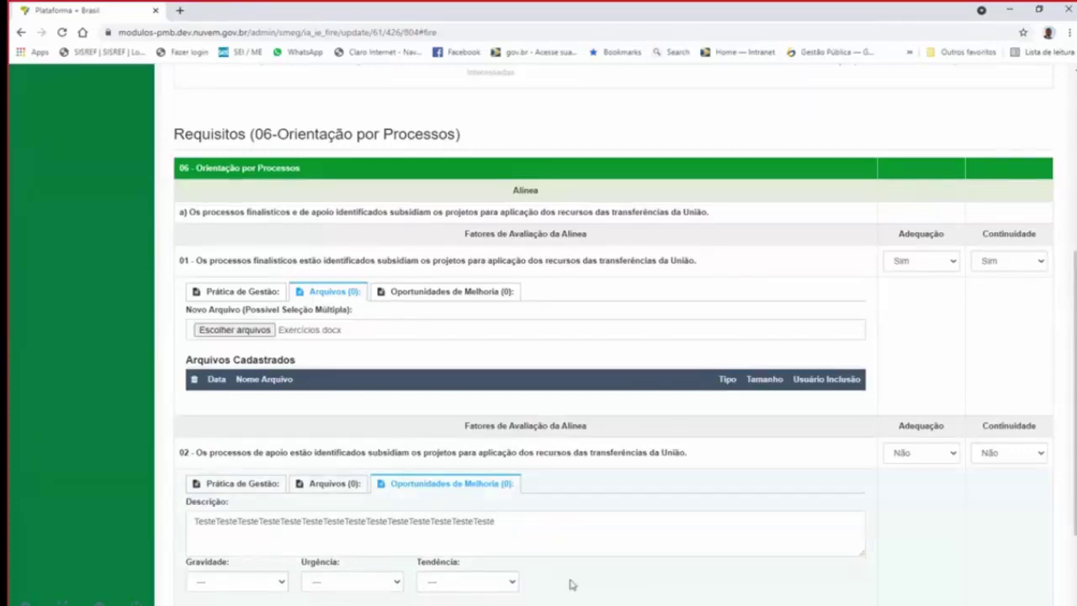
# - Rate the Orientação por Processos factor 02 improvement opportunity with Gravidade 3, Urgência 5 and Tendência 5
pyautogui.scroll(-1, 571, 583)
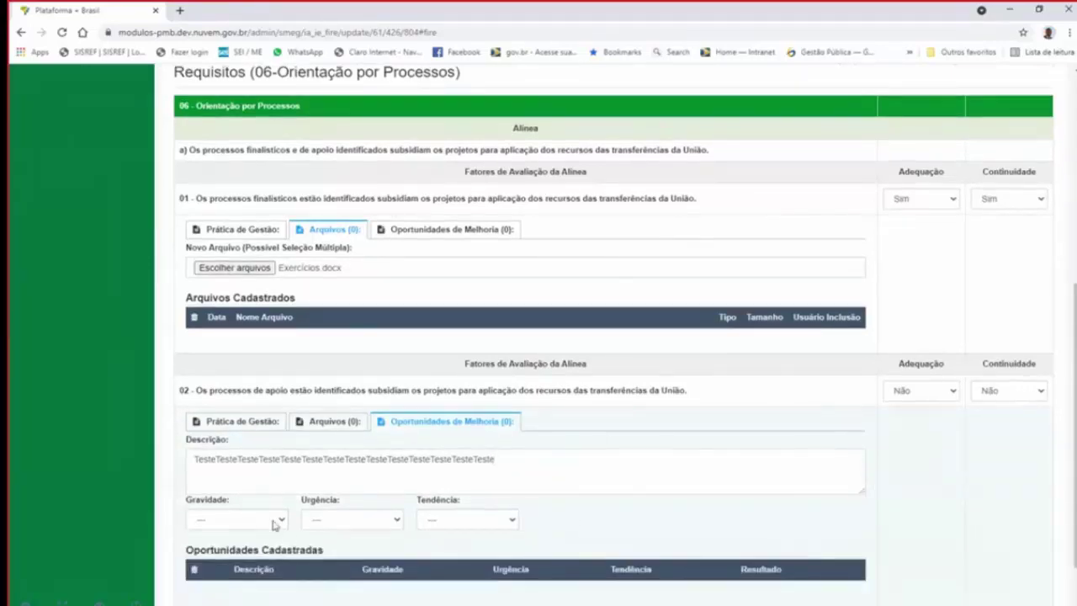
pyautogui.click(278, 521)
pyautogui.click(234, 571)
pyautogui.click(365, 520)
pyautogui.click(356, 589)
pyautogui.click(451, 522)
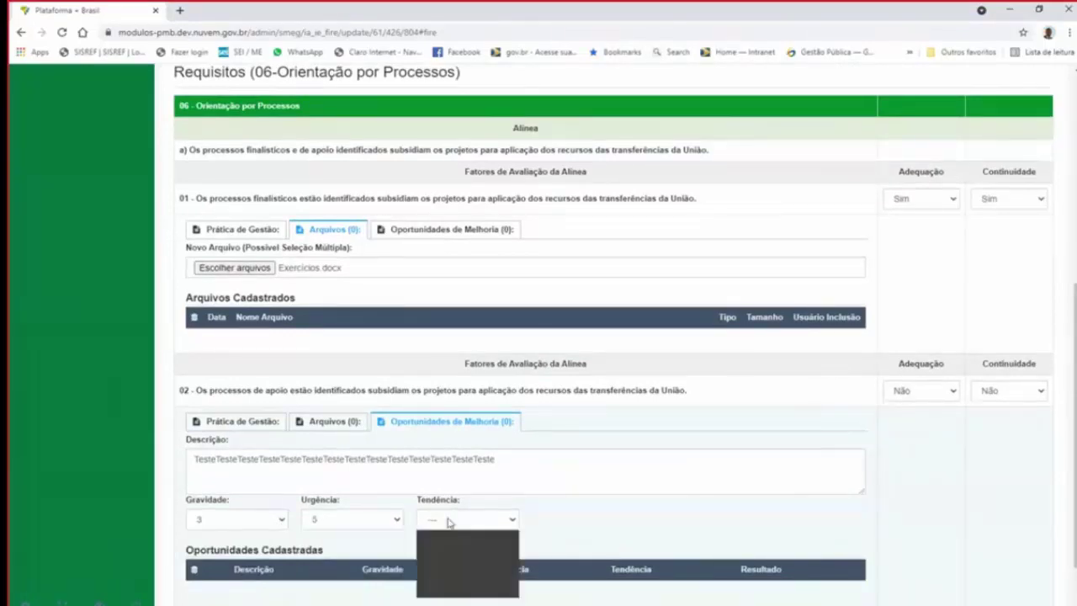
pyautogui.click(449, 599)
# - Review both Orientação por Processos factors, save their answers and return to the list of fundamentos
pyautogui.scroll(-1, 567, 531)
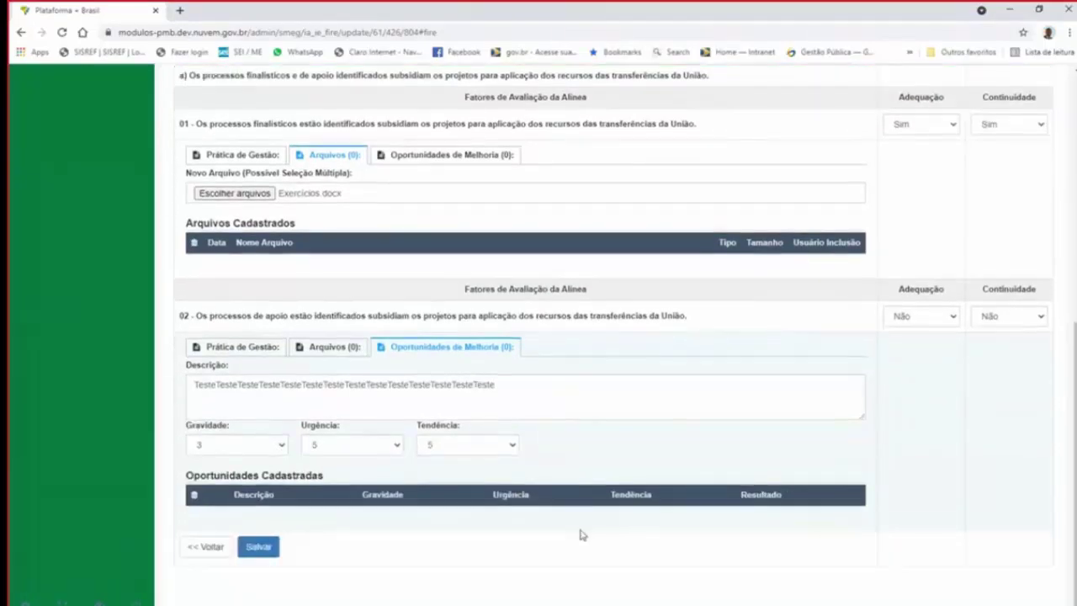
pyautogui.scroll(3, 971, 502)
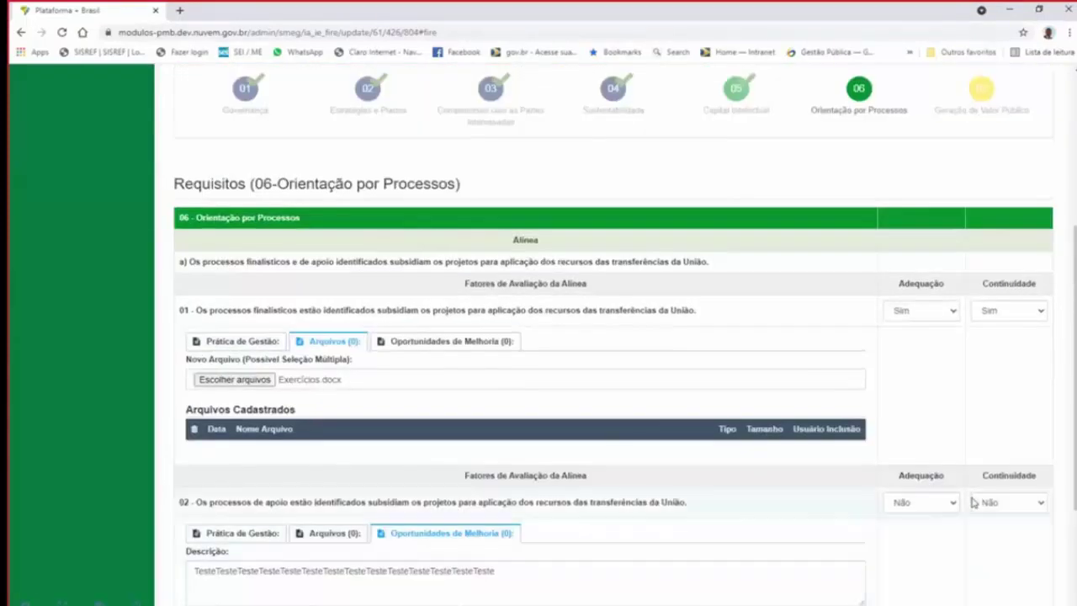
pyautogui.scroll(-2, 537, 493)
pyautogui.scroll(-1, 537, 493)
pyautogui.click(258, 547)
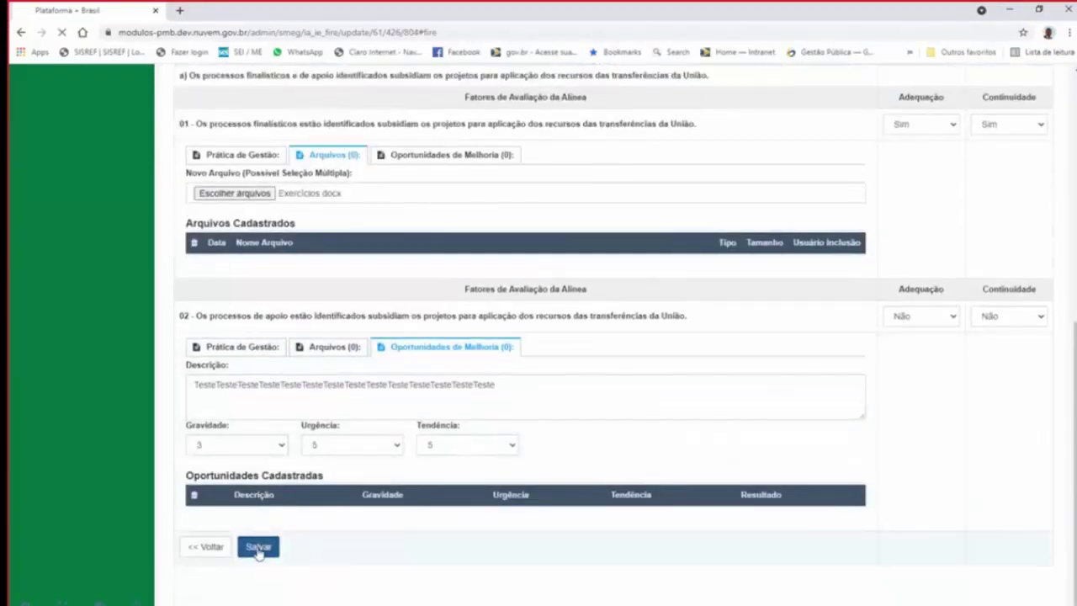
pyautogui.scroll(3, 630, 476)
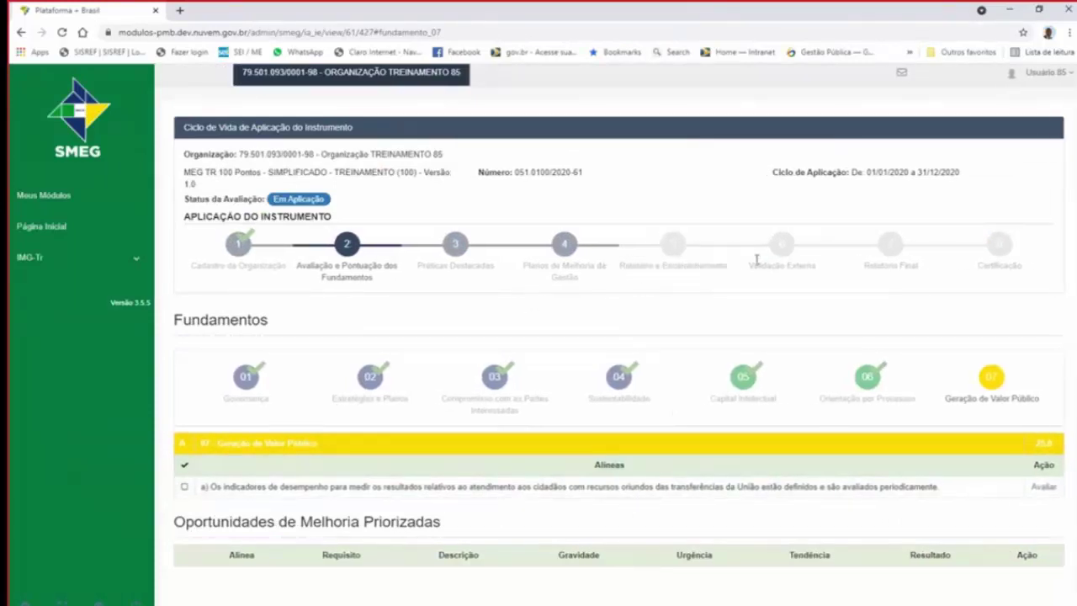
# - Open alínea a of Geração de Valor Público for evaluation and answer factor 01 with Adequação Sim
pyautogui.click(1043, 488)
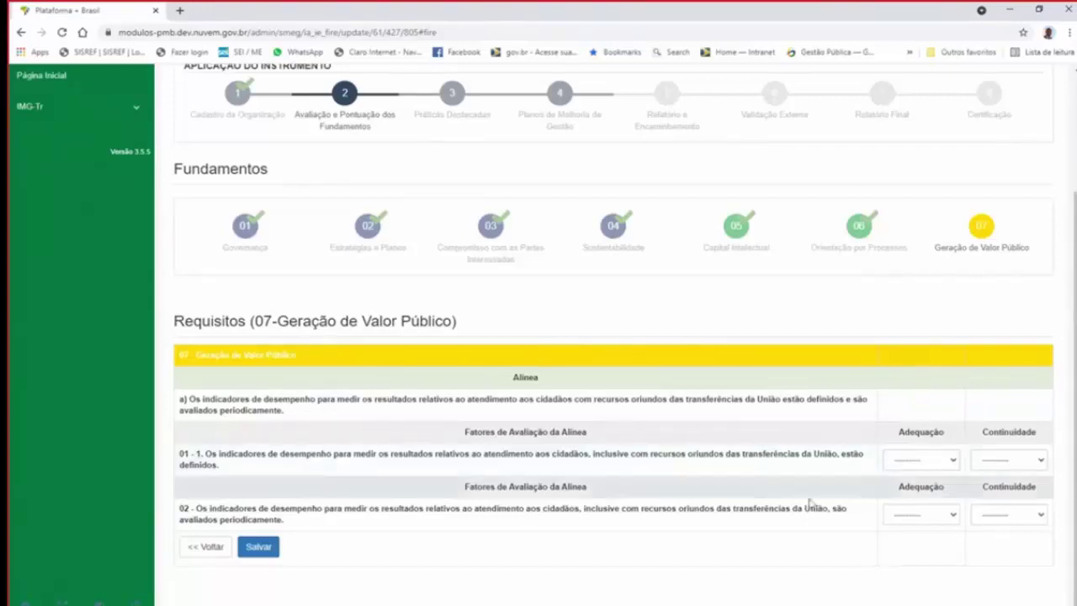
pyautogui.click(913, 461)
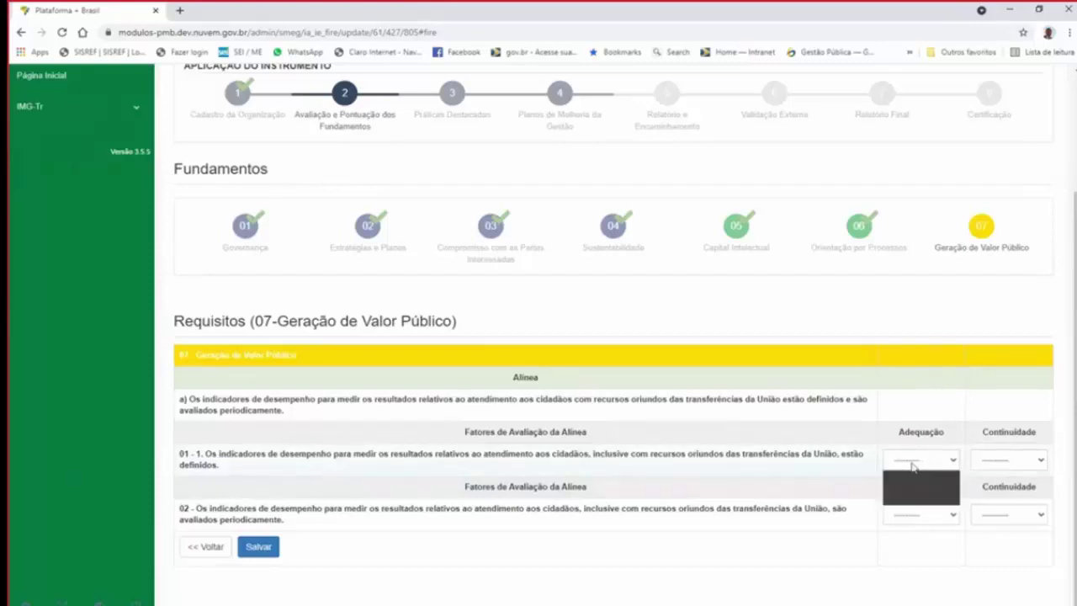
pyautogui.click(912, 497)
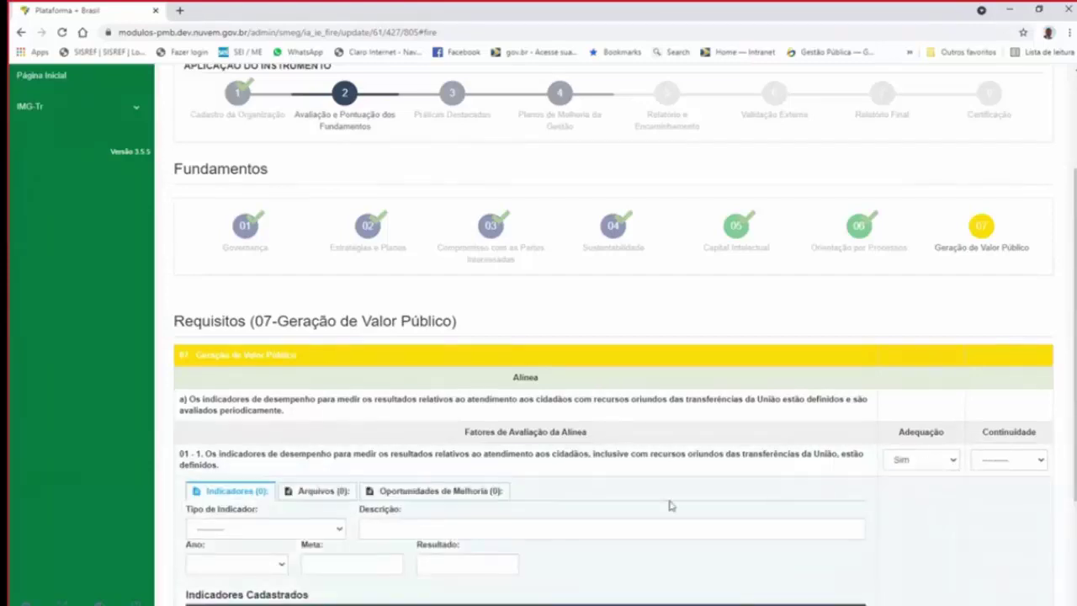
# - Define an indicator for factor 01 with type Eficiência and description "Índice de satisfação dos usuários"
pyautogui.scroll(-1, 277, 554)
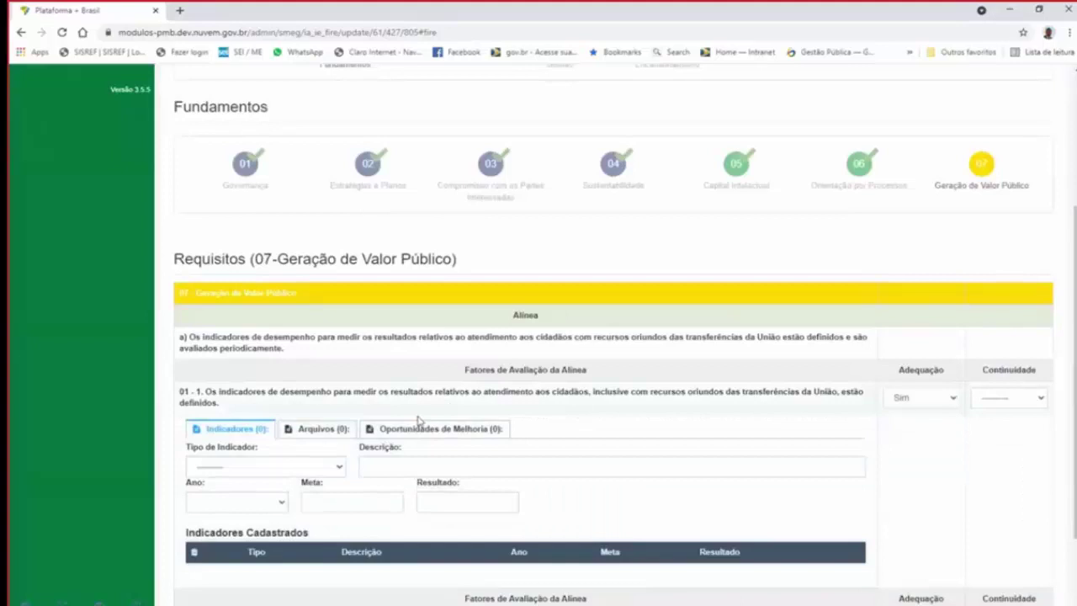
pyautogui.click(340, 468)
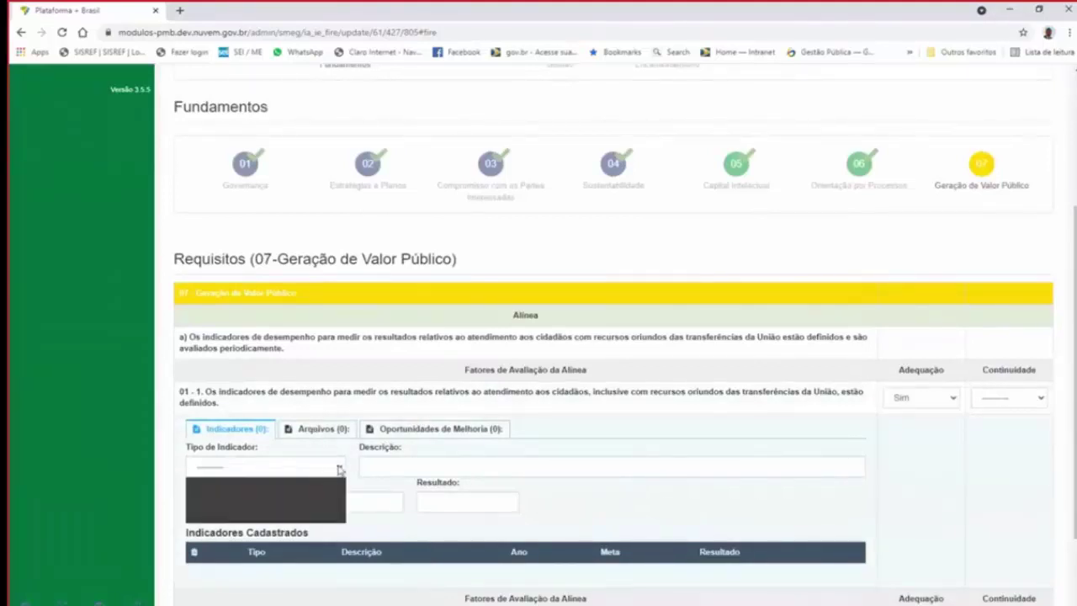
pyautogui.click(276, 498)
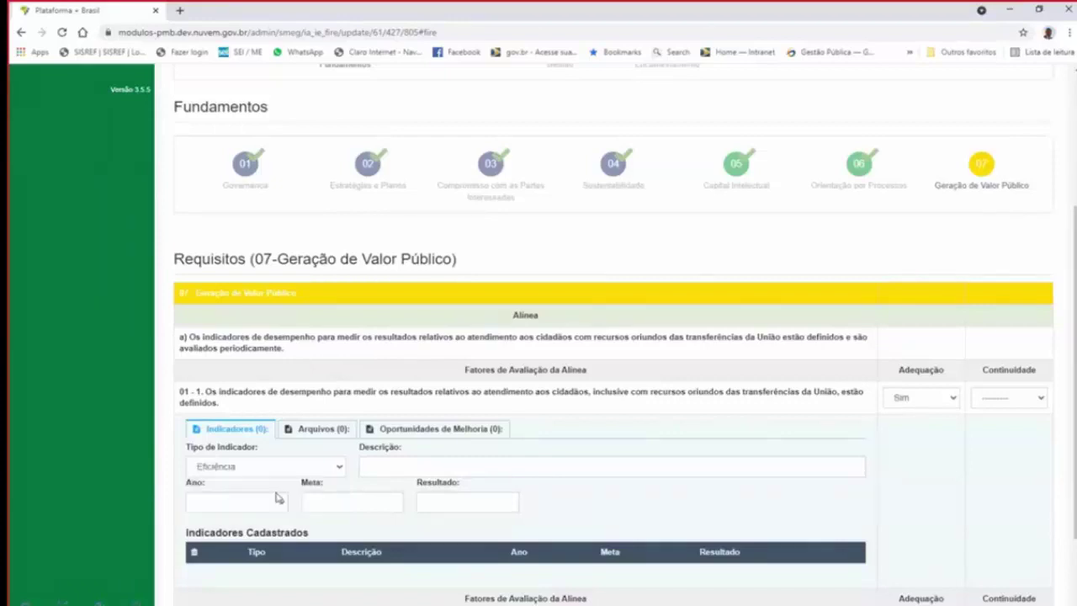
pyautogui.click(385, 469)
pyautogui.write('Ped')
pyautogui.press('BackSpace')
pyautogui.press('BackSpace')
pyautogui.press('BackSpace')
pyautogui.press('BackSpace')
pyautogui.write('Índice de')
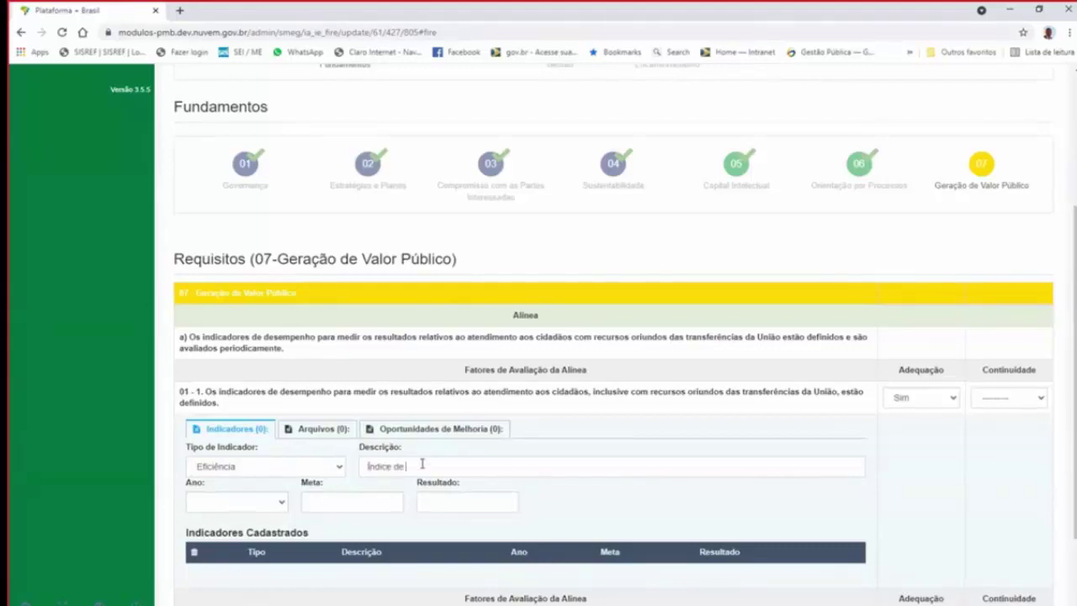
pyautogui.write(' satisfação dos usuários')
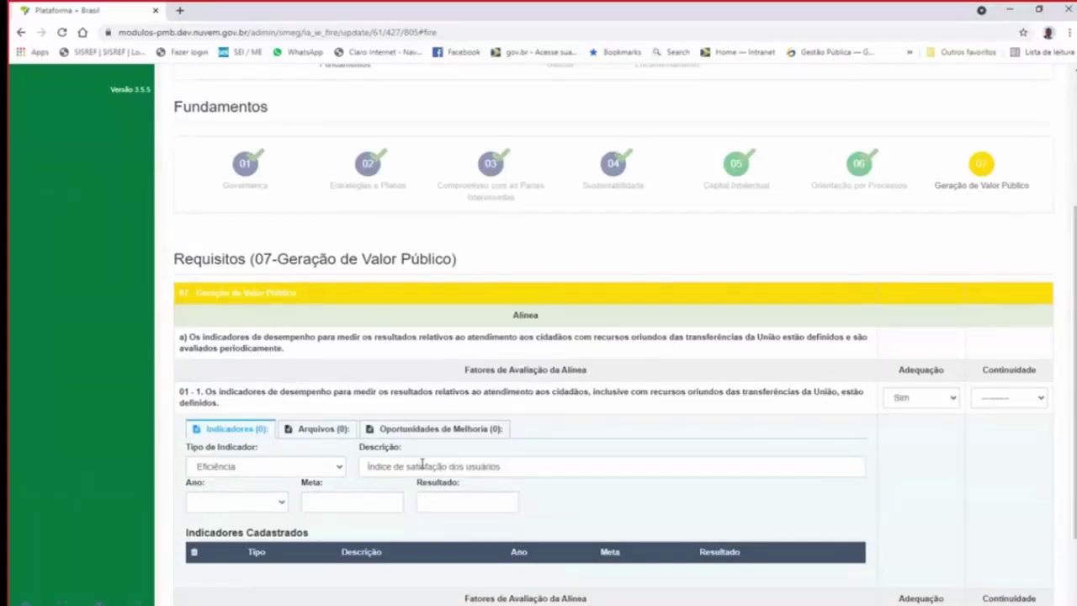
# - Set the indicator's Ano to 2020, Meta to 80% and Resultado to 65%, and save it
pyautogui.click(283, 506)
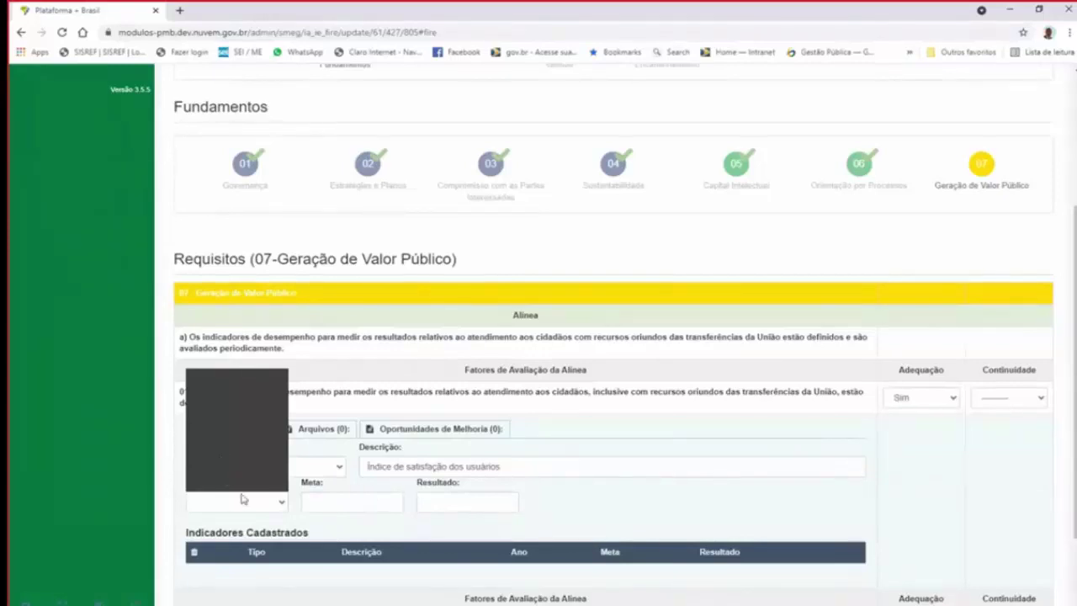
pyautogui.click(232, 445)
pyautogui.scroll(3, 937, 211)
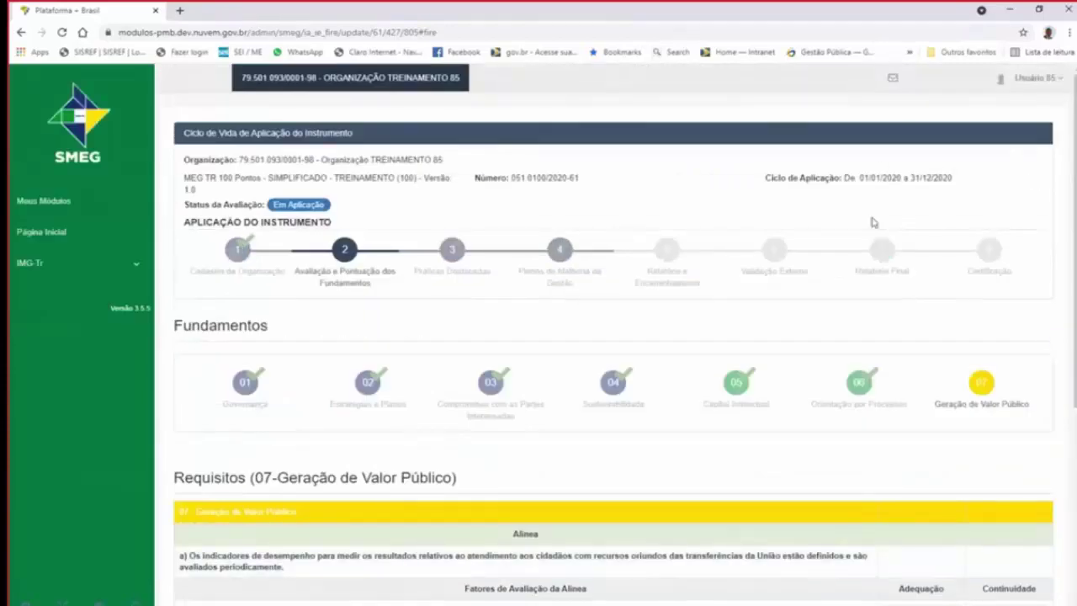
pyautogui.scroll(-3, 365, 504)
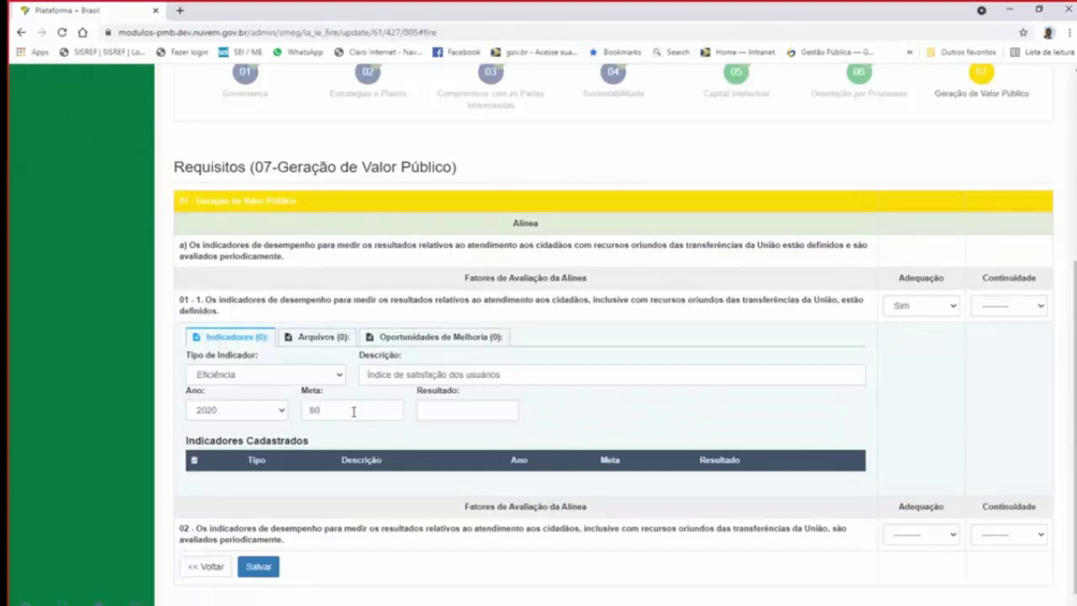
pyautogui.write('%')
pyautogui.write('65')
pyautogui.scroll(-1, 631, 483)
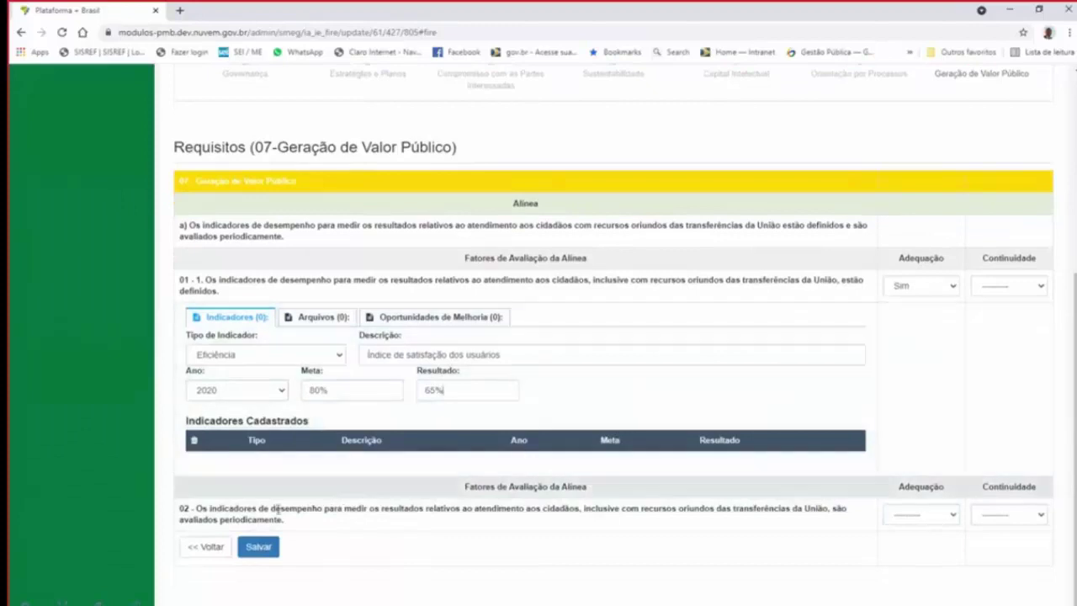
pyautogui.click(261, 548)
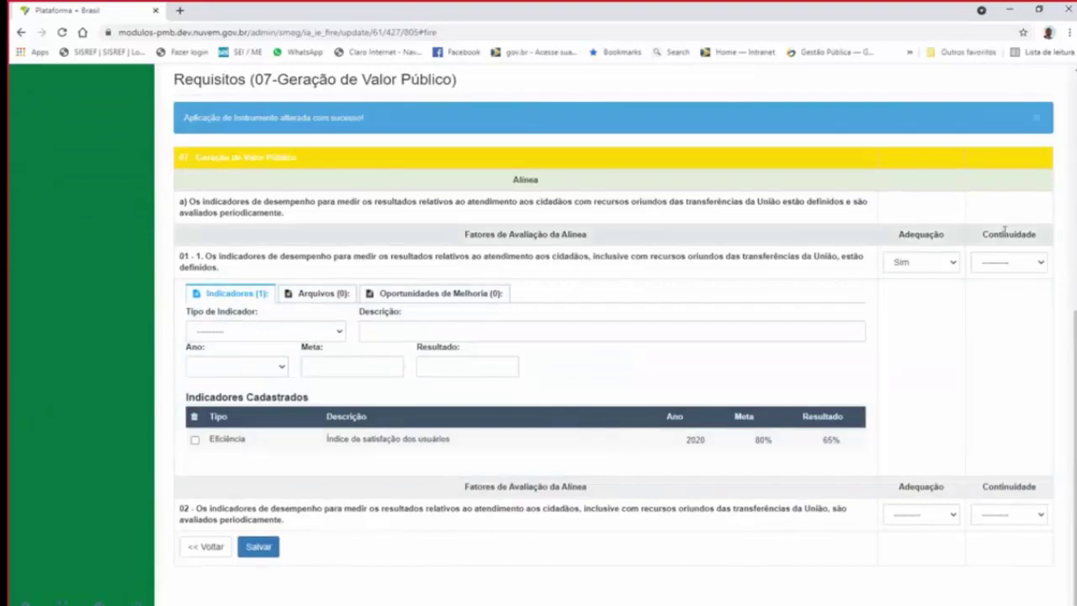
# - Answer factor 01 with Continuidade Sim and enter a second Eficiência indicator reusing the description "Índice de satisfação dos usuários"
pyautogui.click(996, 264)
pyautogui.click(997, 294)
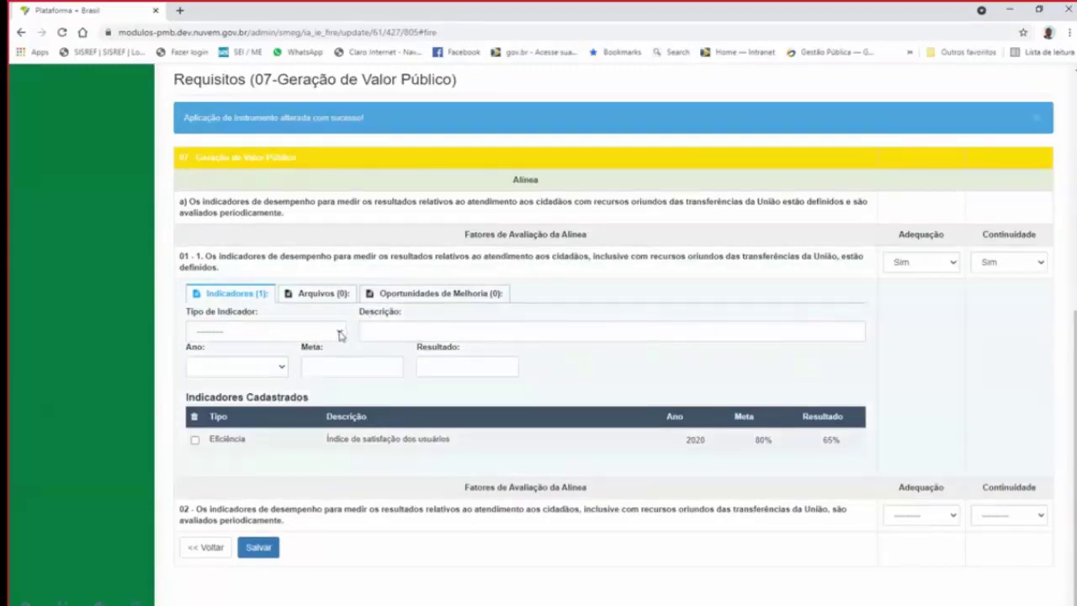
pyautogui.click(337, 333)
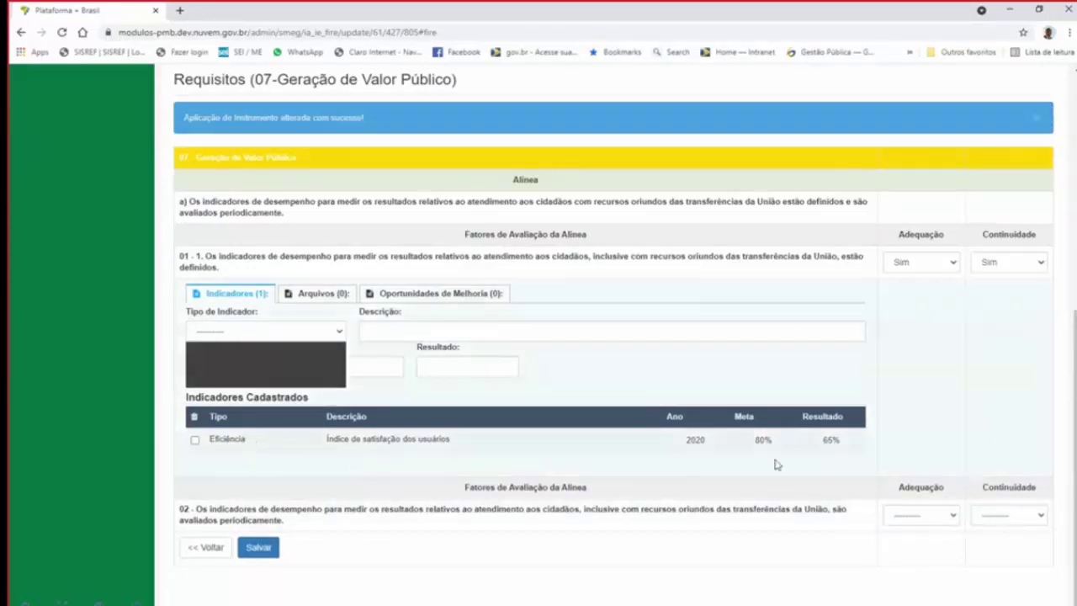
pyautogui.click(264, 361)
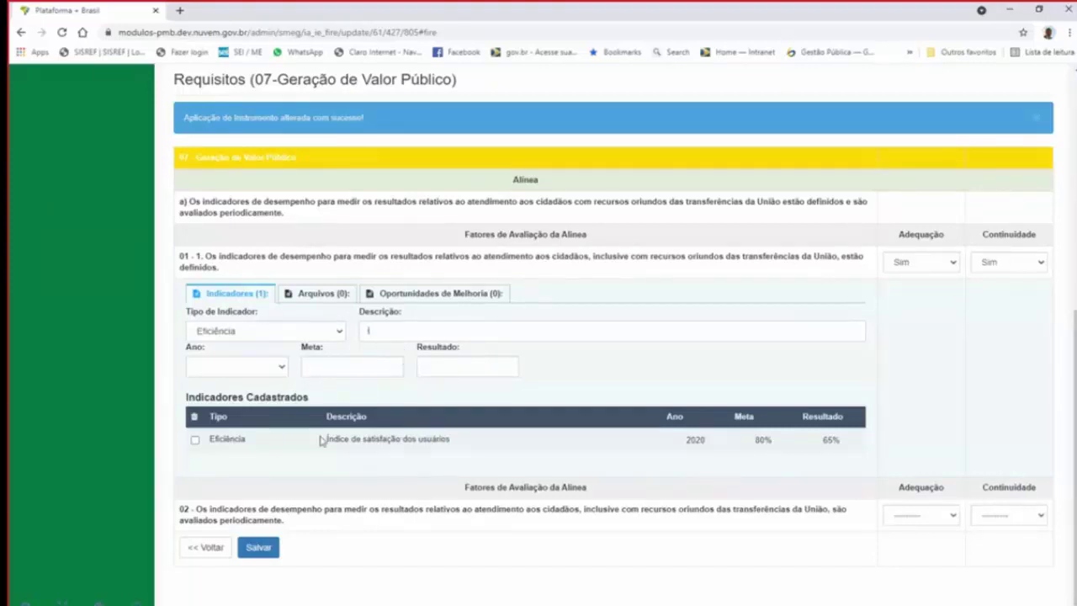
pyautogui.moveTo(327, 438); pyautogui.dragTo(459, 446)
pyautogui.hotkey('ctrl', 'c')
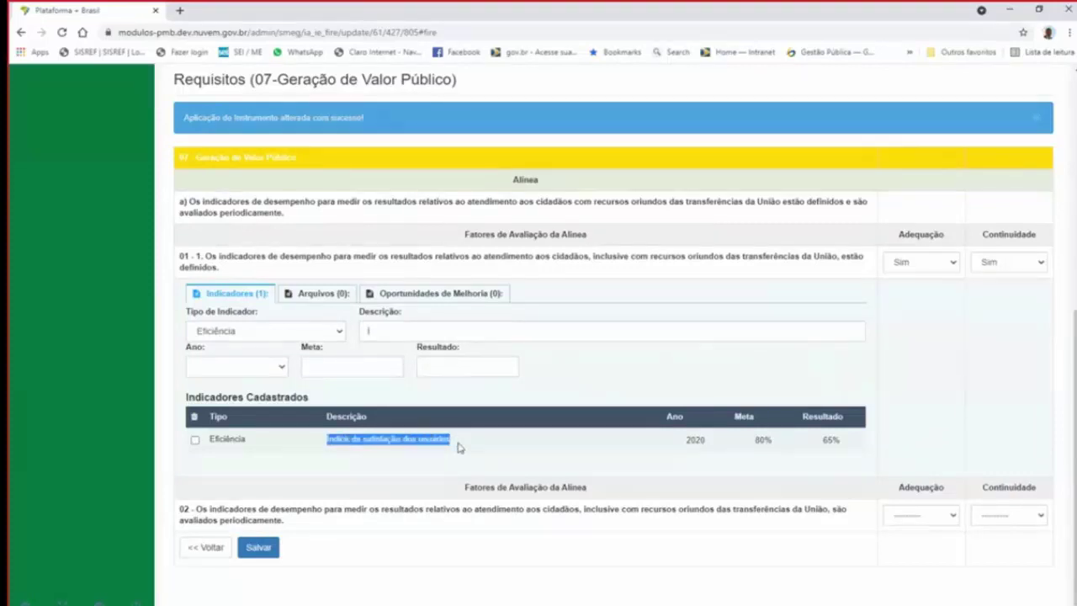
pyautogui.click(388, 338)
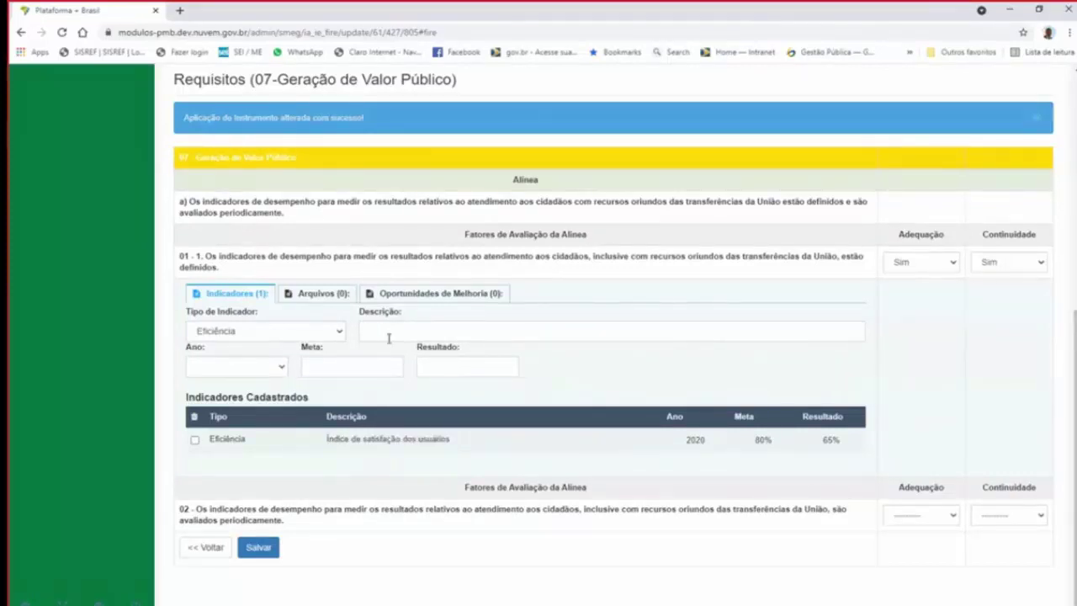
pyautogui.hotkey('ctrl', 'v')
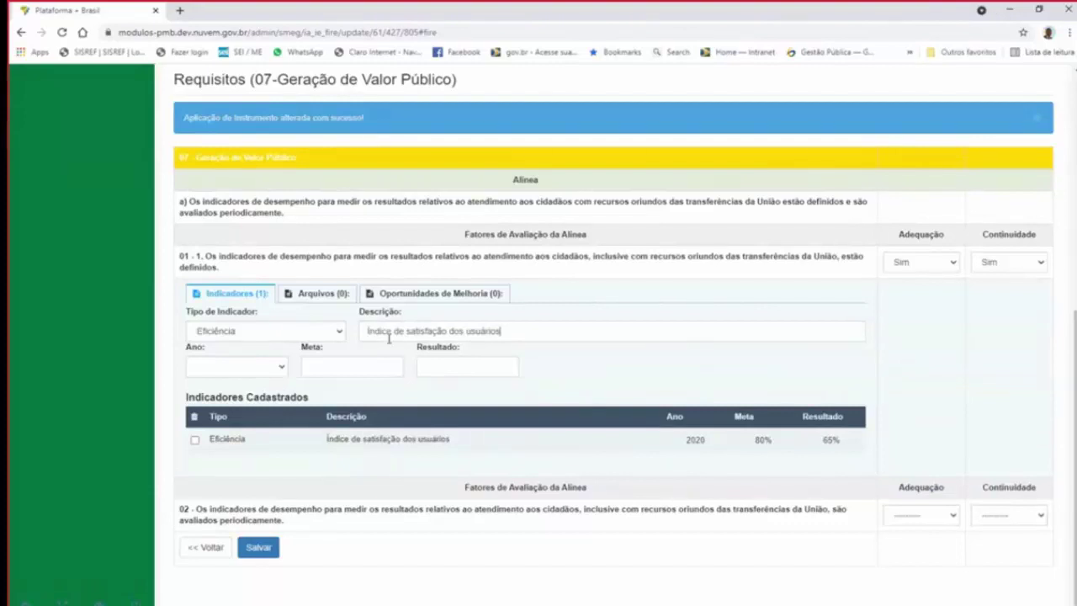
# - Set the second indicator's Ano to 2019, Meta to 80% and Resultado to 80%, and save it
pyautogui.click(281, 368)
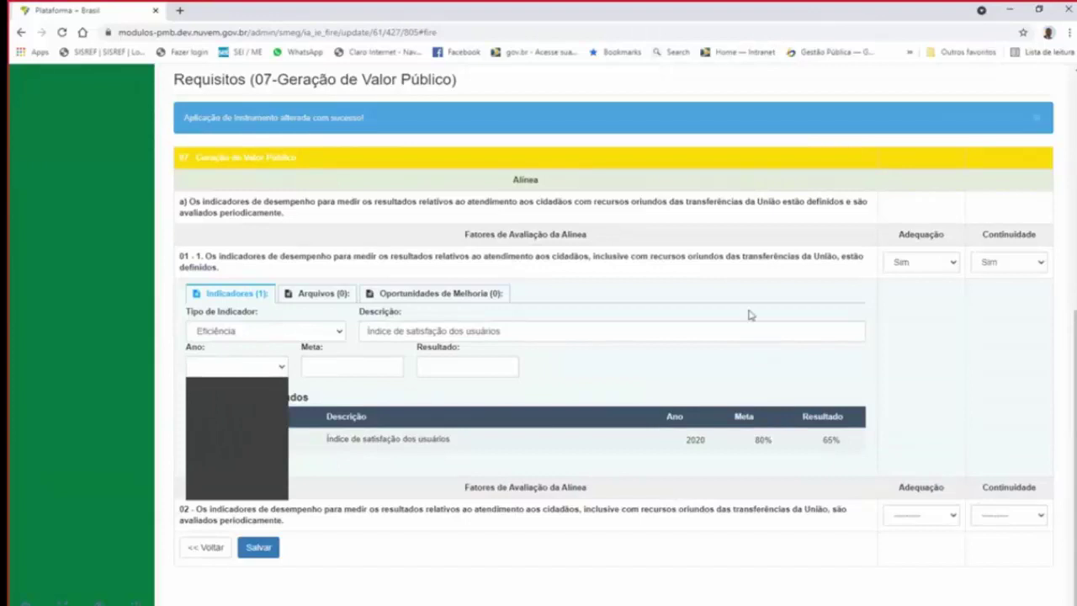
pyautogui.click(226, 443)
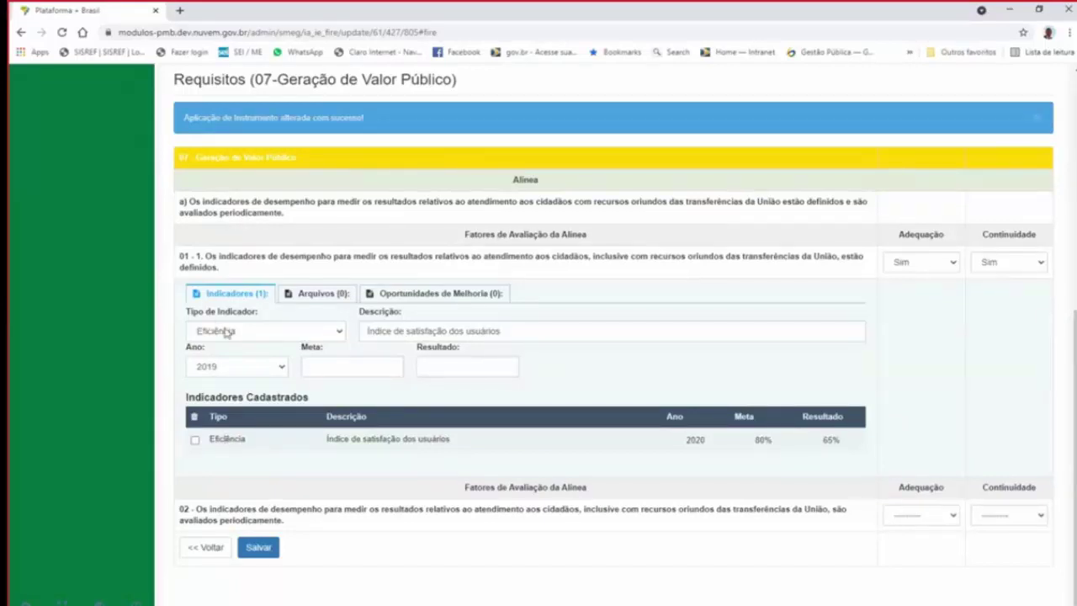
pyautogui.click(331, 365)
pyautogui.click(477, 370)
pyautogui.write('80')
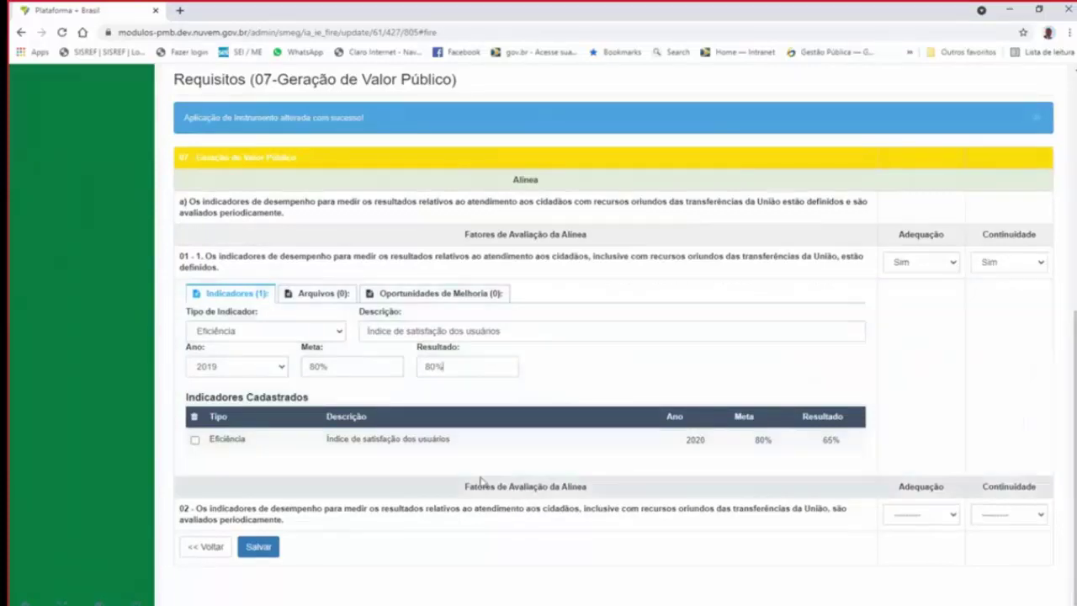
pyautogui.click(259, 547)
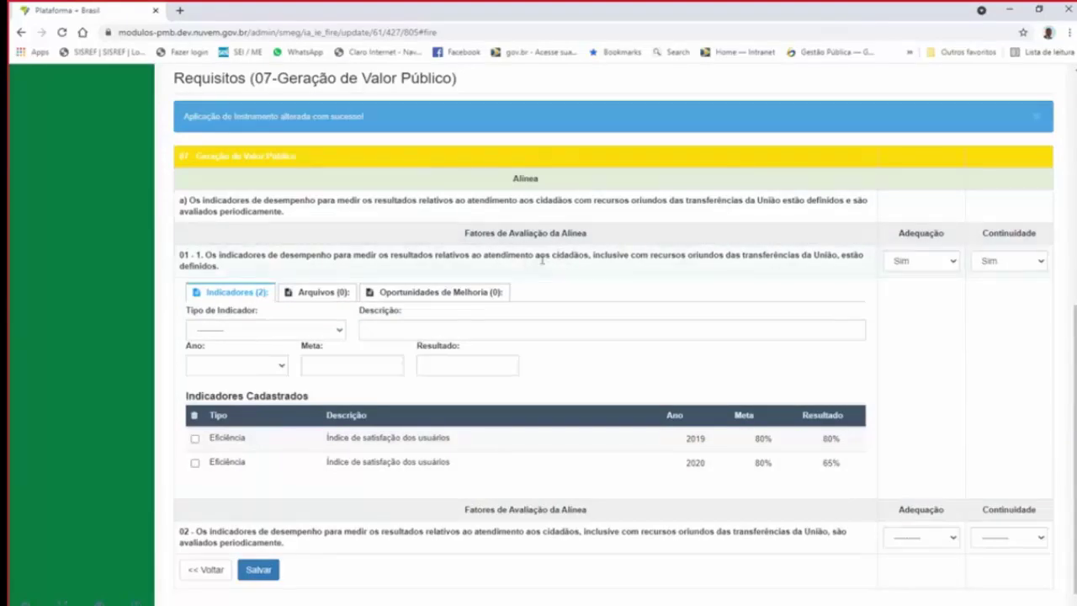
# - Choose Efetividade as the next indicator type for factor 01 and answer factor 02 with Adequação Sim
pyautogui.scroll(-1, 542, 261)
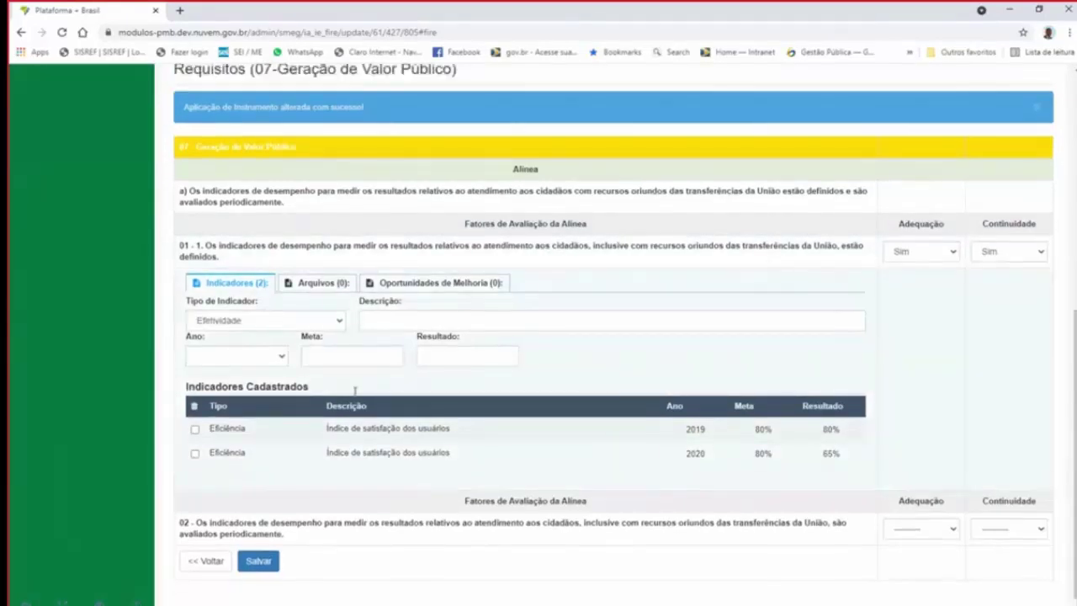
pyautogui.scroll(3, 277, 438)
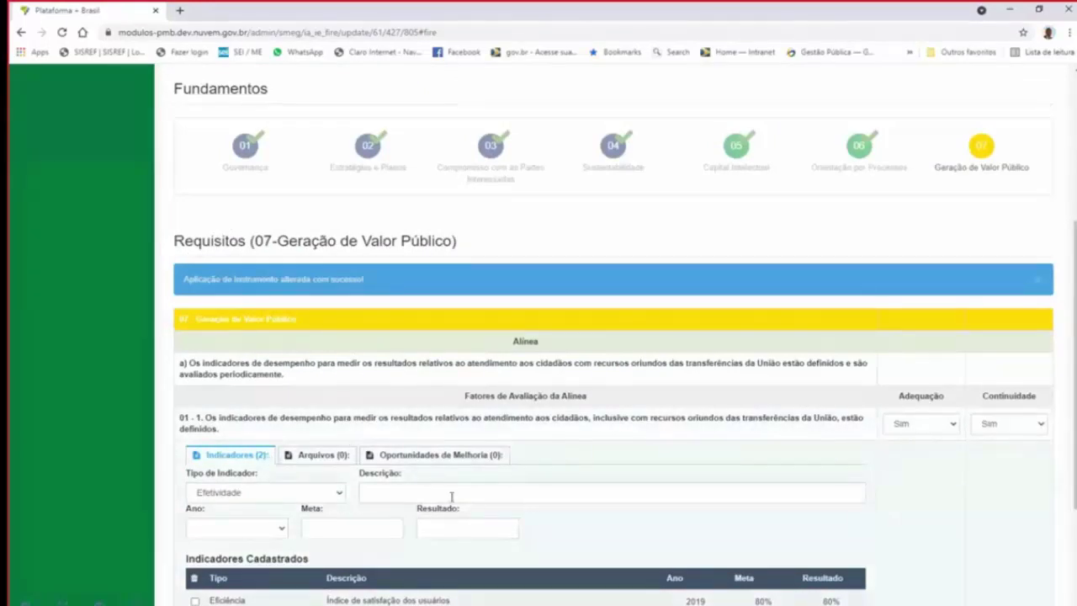
pyautogui.scroll(-2, 452, 496)
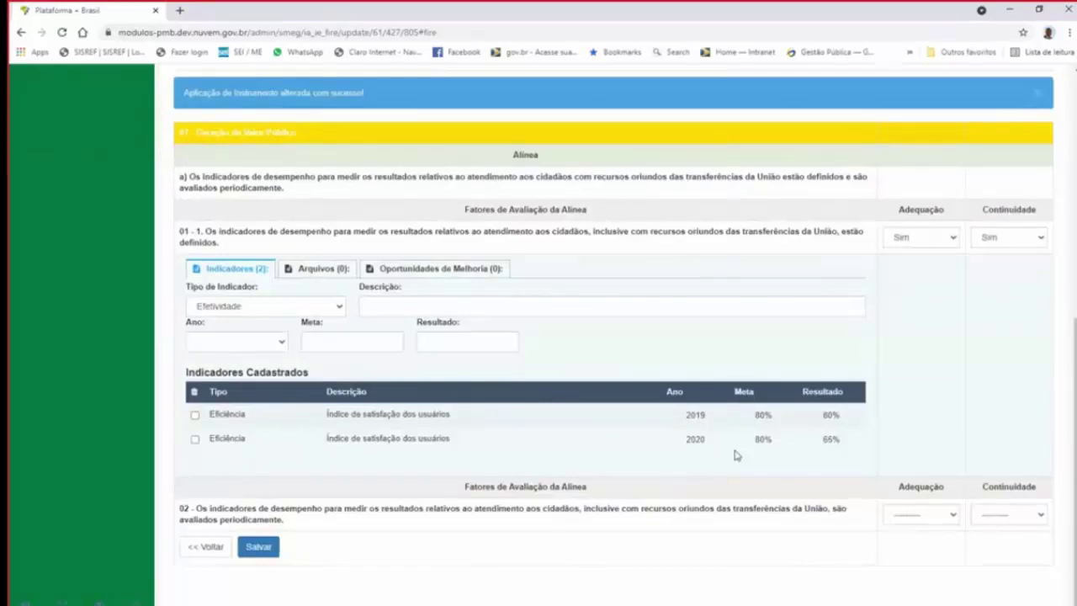
pyautogui.scroll(2, 767, 294)
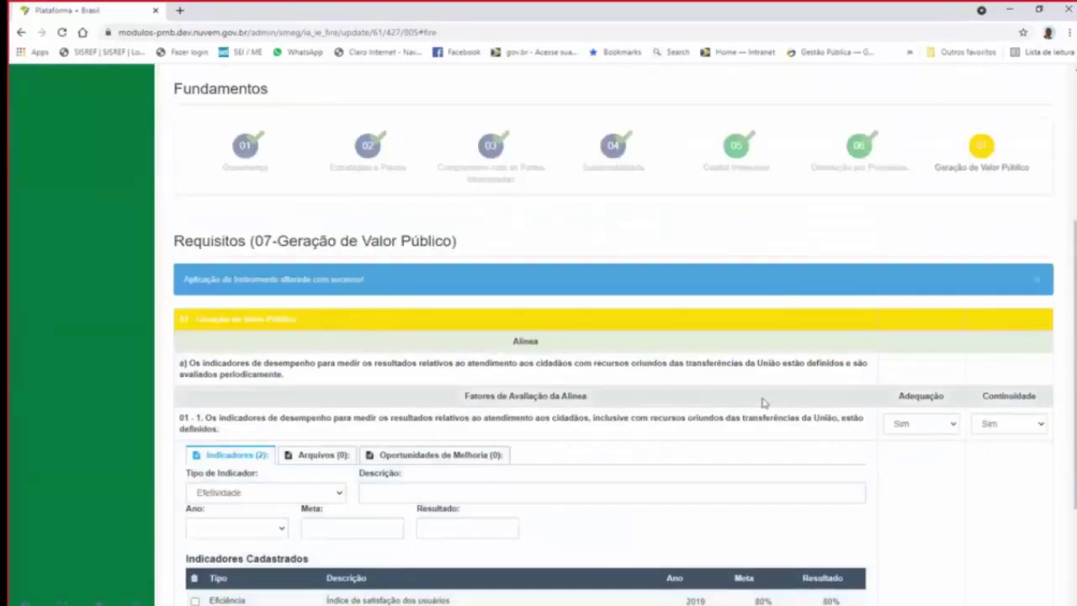
pyautogui.scroll(-2, 760, 404)
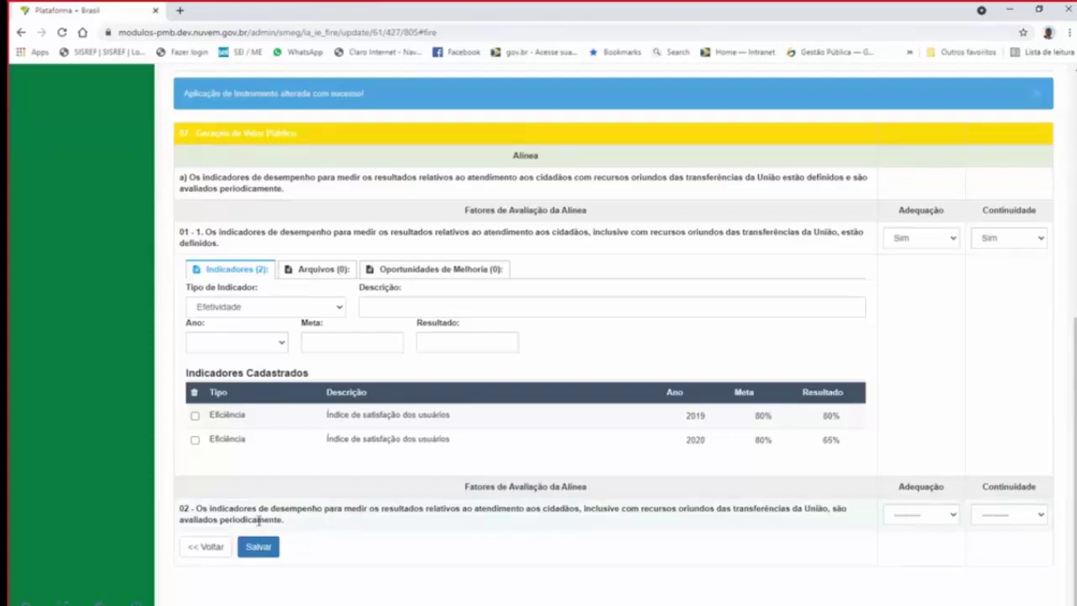
pyautogui.click(953, 515)
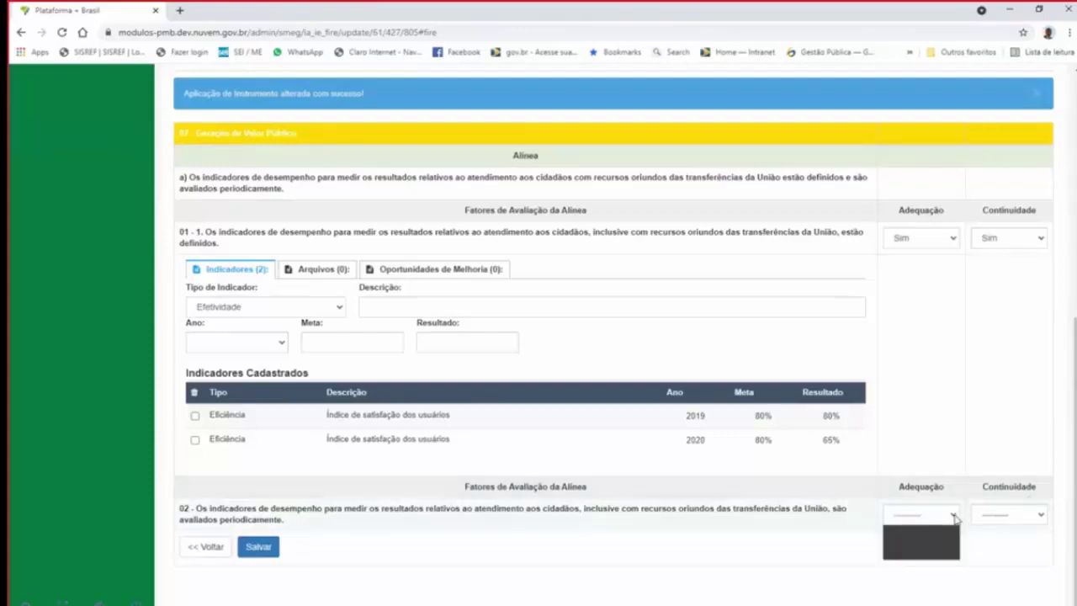
pyautogui.click(917, 547)
pyautogui.scroll(-1, 259, 478)
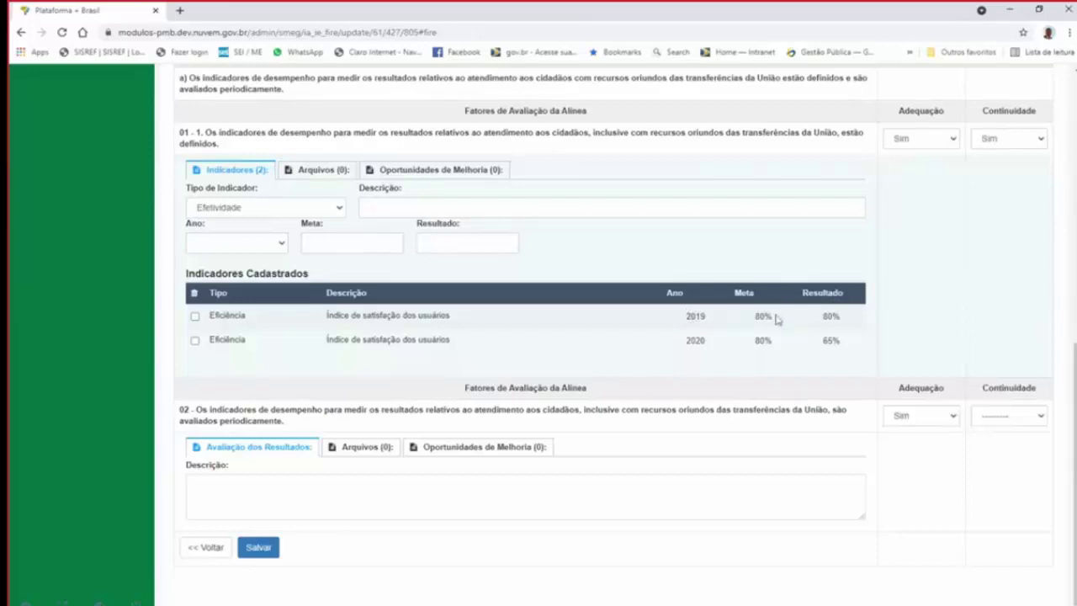
pyautogui.click(280, 494)
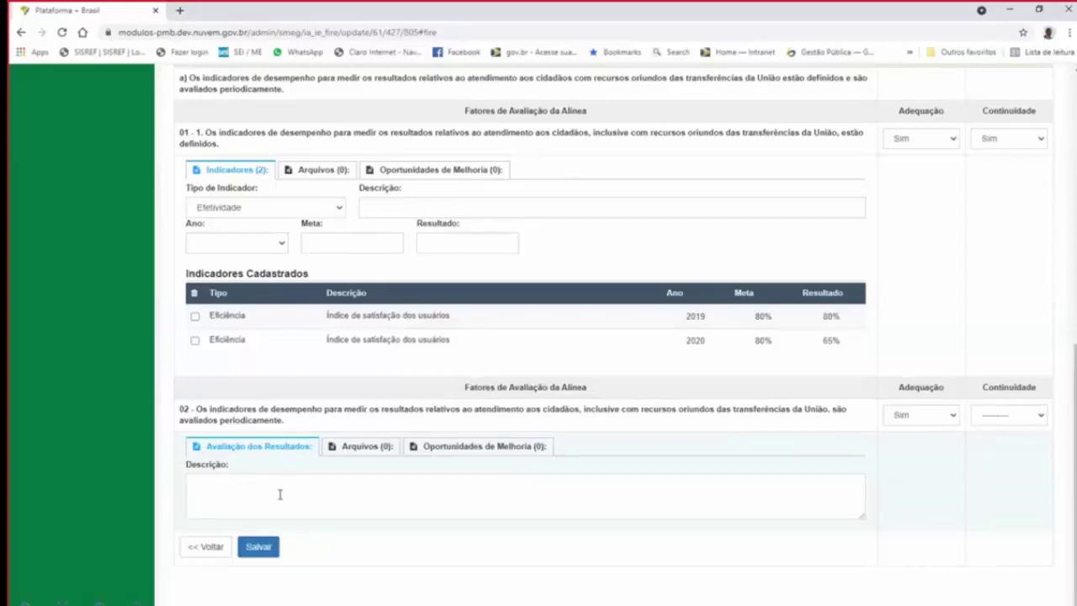
pyautogui.click(279, 495)
pyautogui.hotkey('ctrl', 'v')
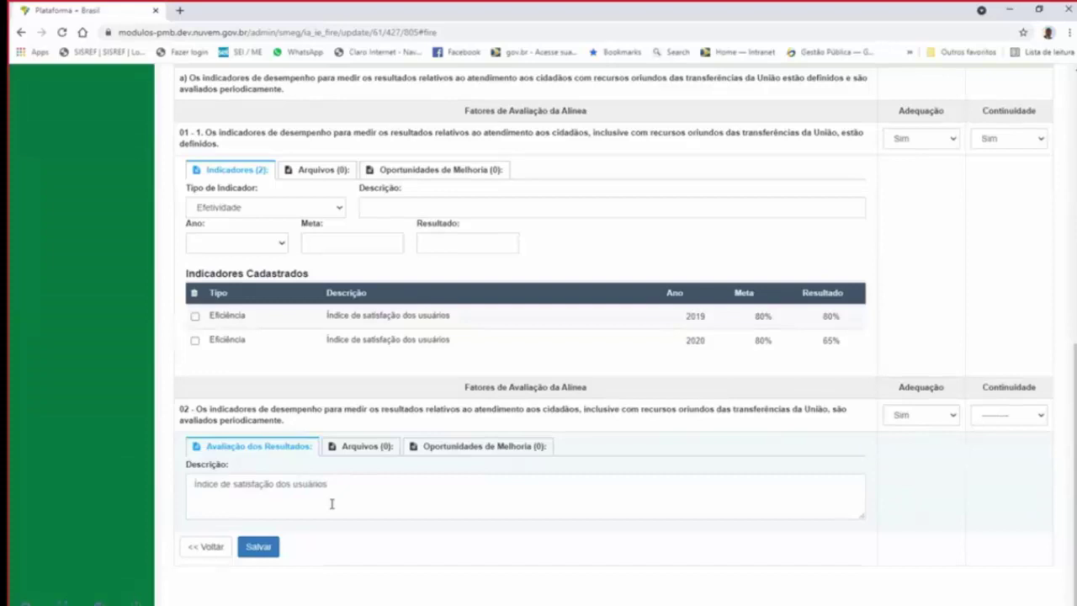
pyautogui.hotkey('ctrl', 'v')
pyautogui.hotkey('ctrl', 'v')
pyautogui.hotkey('ctrl', 'v')
pyautogui.hotkey('ctrl', 'v')
pyautogui.hotkey('ctrl', 'v')
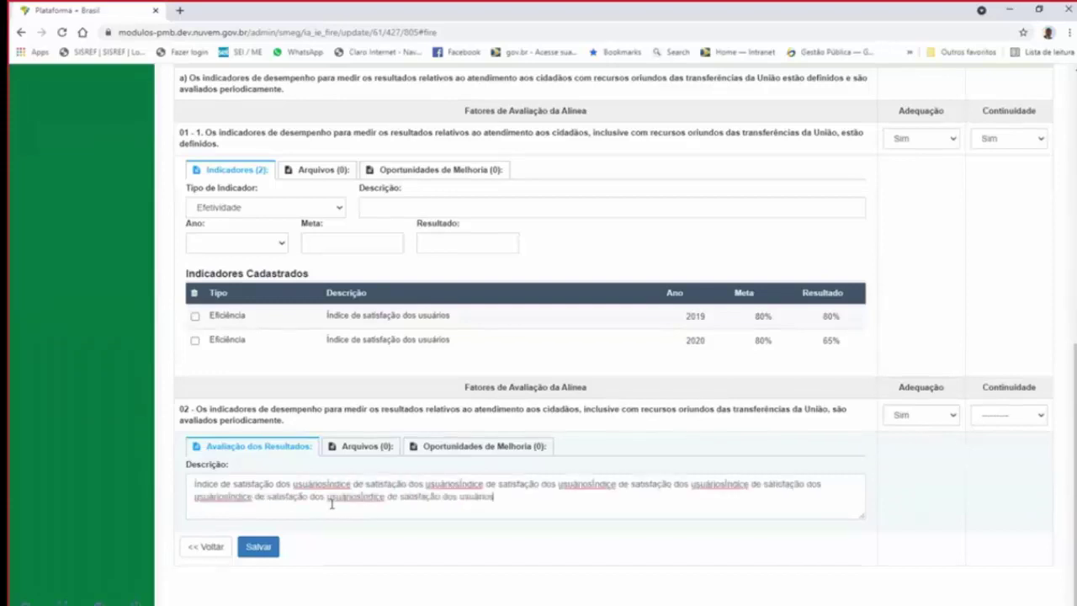
pyautogui.hotkey('ctrl', 'z')
pyautogui.hotkey('ctrl', 'z')
pyautogui.hotkey('ctrl', 'z')
pyautogui.hotkey('ctrl', 'z')
pyautogui.hotkey('ctrl', 'z')
pyautogui.hotkey('ctrl', 'z')
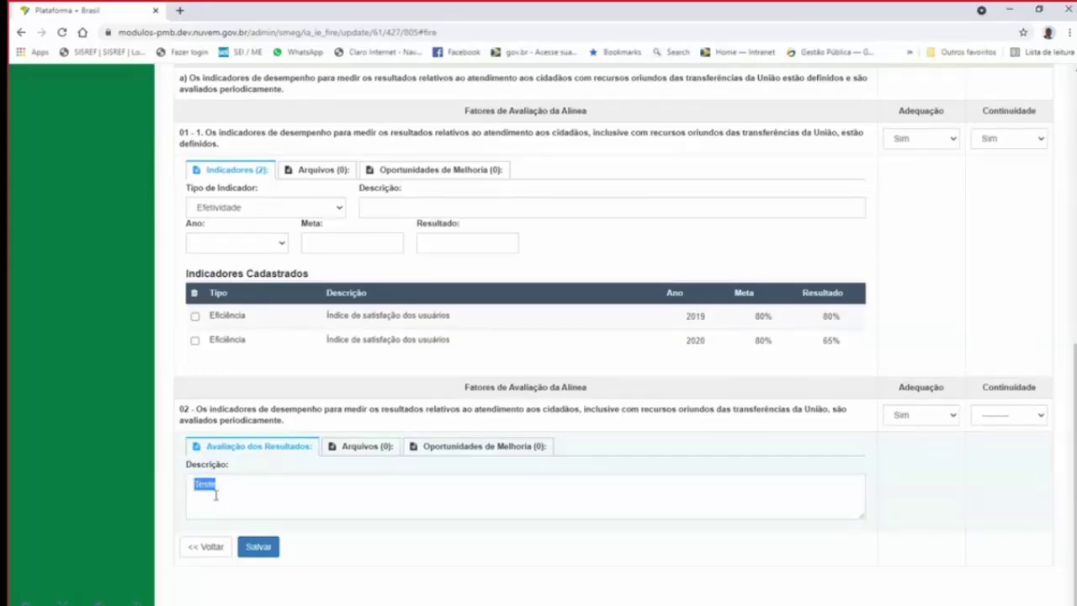
# - Fill the Avaliação dos Resultados description of factor 02 with "Teste" repeated several times
pyautogui.click(248, 498)
pyautogui.hotkey('ctrl', 'v')
pyautogui.hotkey('ctrl', 'v')
pyautogui.hotkey('ctrl', 'v')
pyautogui.hotkey('ctrl', 'v')
pyautogui.hotkey('ctrl', 'v')
pyautogui.hotkey('ctrl', 'v')
pyautogui.hotkey('ctrl', 'v')
pyautogui.hotkey('ctrl', 'v')
pyautogui.hotkey('ctrl', 'v')
pyautogui.hotkey('ctrl', 'v')
pyautogui.hotkey('ctrl', 'v')
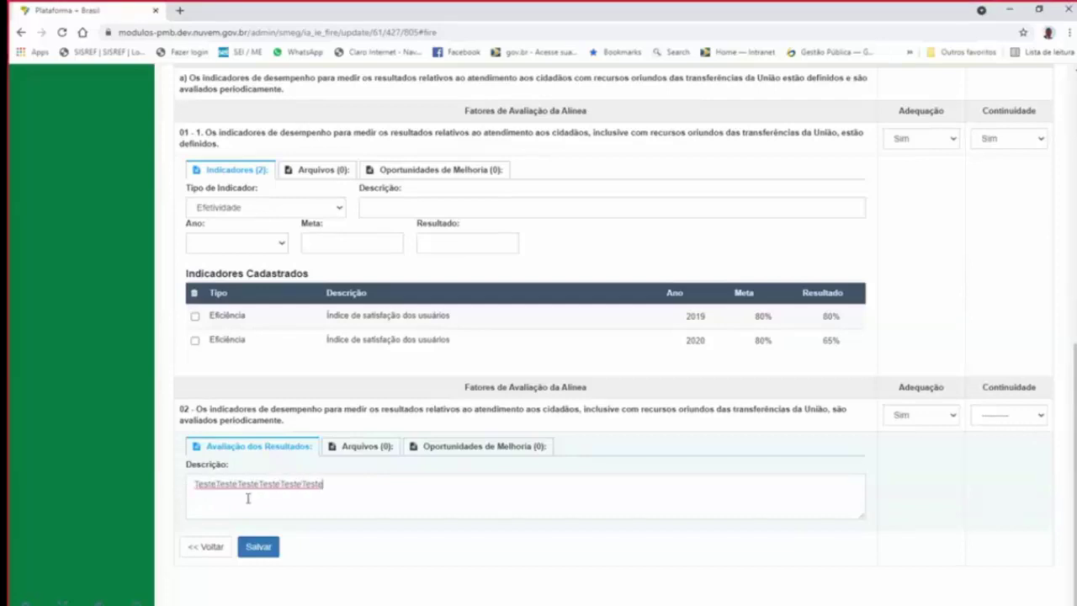
# - Extend the Avaliação dos Resultados description of factor 02 with more repetitions of "Teste" until it runs onto a second line
pyautogui.hotkey('ctrl', 'v')
pyautogui.hotkey('ctrl', 'v')
pyautogui.hotkey('ctrl', 'v')
pyautogui.hotkey('ctrl', 'v')
pyautogui.hotkey('ctrl', 'v')
pyautogui.hotkey('ctrl', 'v')
pyautogui.hotkey('ctrl', 'v')
pyautogui.hotkey('ctrl', 'v')
pyautogui.hotkey('ctrl', 'v')
pyautogui.hotkey('ctrl', 'v')
pyautogui.hotkey('ctrl', 'v')
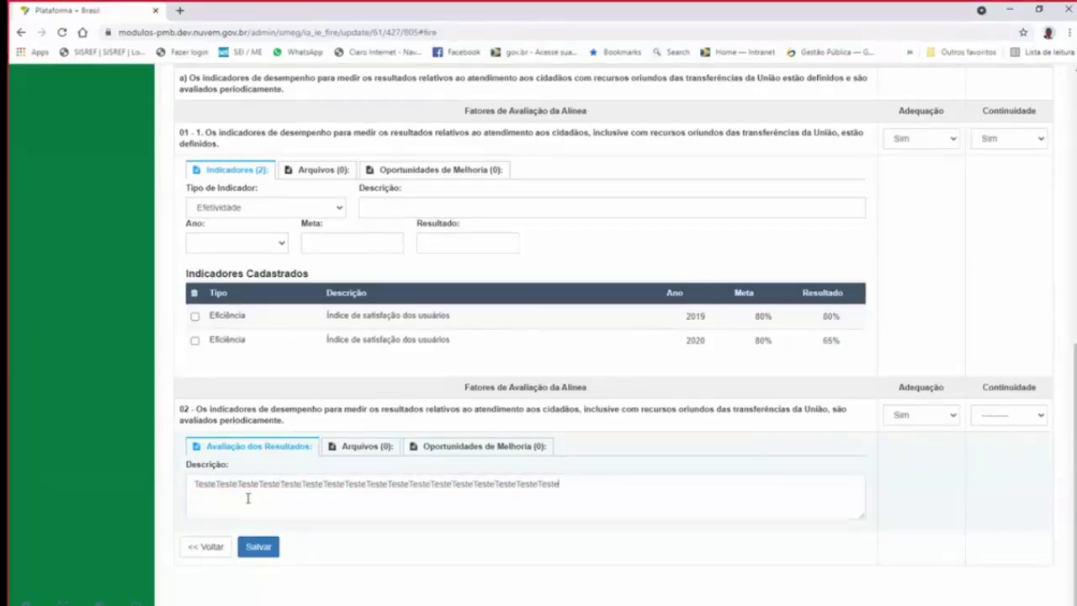
pyautogui.hotkey('ctrl', 'v')
pyautogui.hotkey('ctrl', 'v')
pyautogui.hotkey('ctrl', 'v')
pyautogui.hotkey('ctrl', 'v')
pyautogui.hotkey('ctrl', 'v')
pyautogui.hotkey('ctrl', 'v')
pyautogui.hotkey('ctrl', 'v')
pyautogui.hotkey('ctrl', 'v')
pyautogui.hotkey('ctrl', 'v')
pyautogui.hotkey('ctrl', 'v')
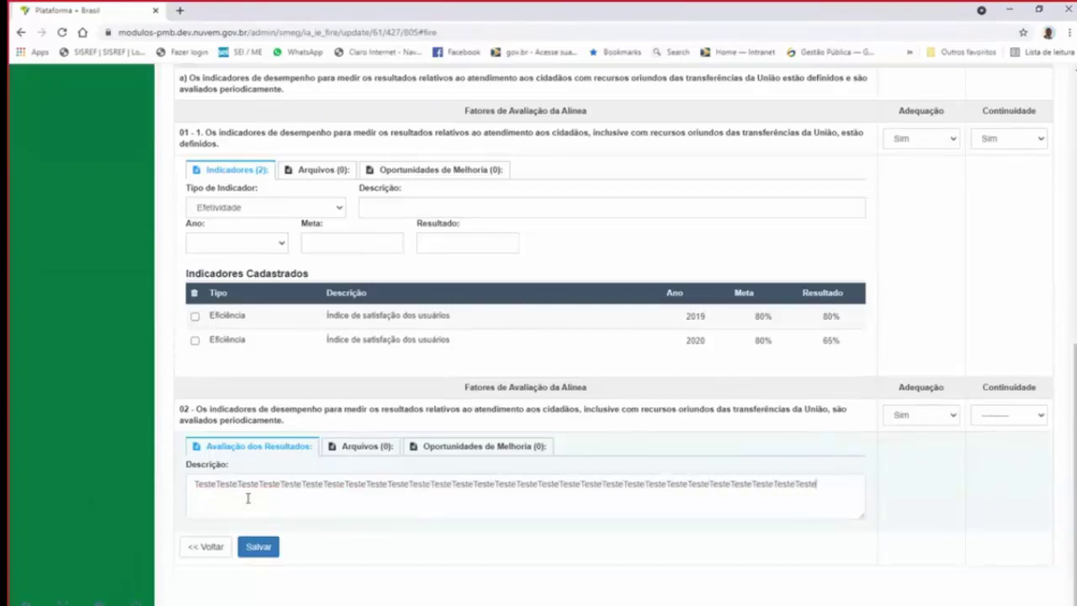
pyautogui.hotkey('ctrl', 'v')
pyautogui.hotkey('ctrl', 'v')
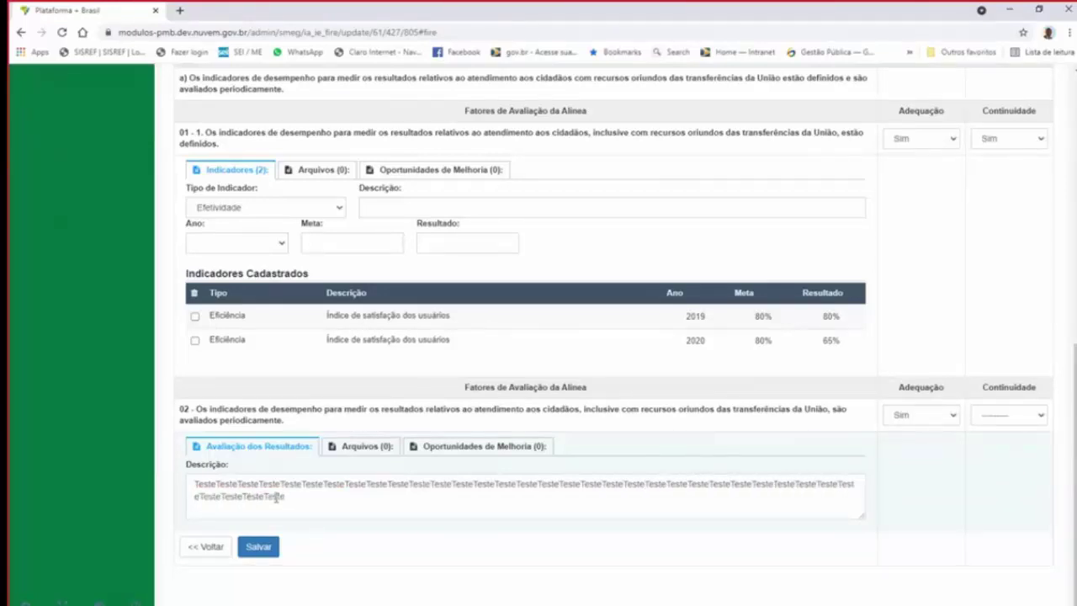
# - Answer factor 02 with Continuidade Sim
pyautogui.scroll(2, 387, 476)
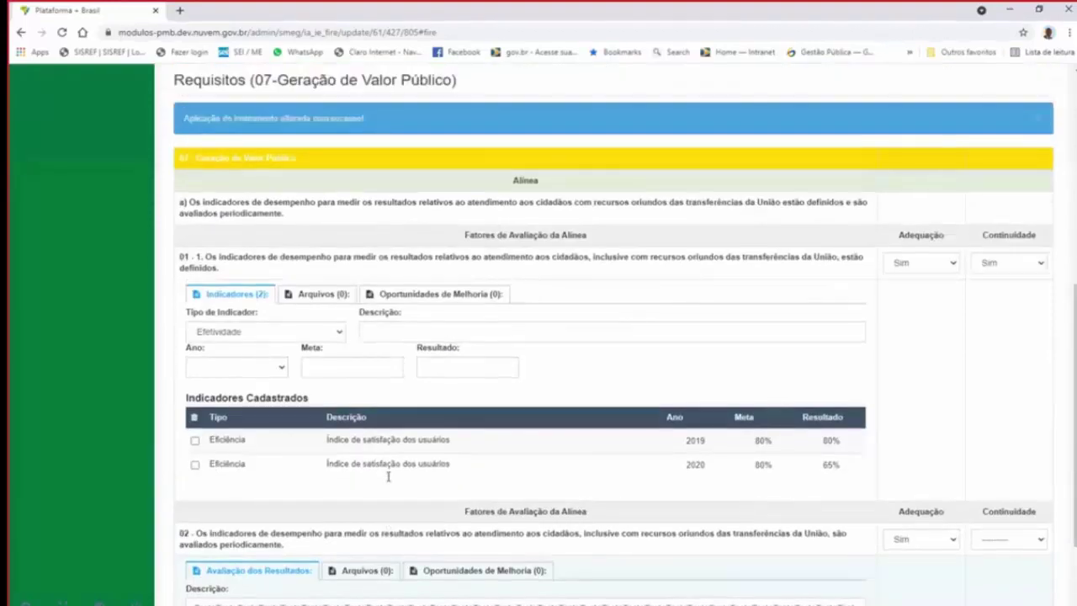
pyautogui.scroll(-2, 391, 445)
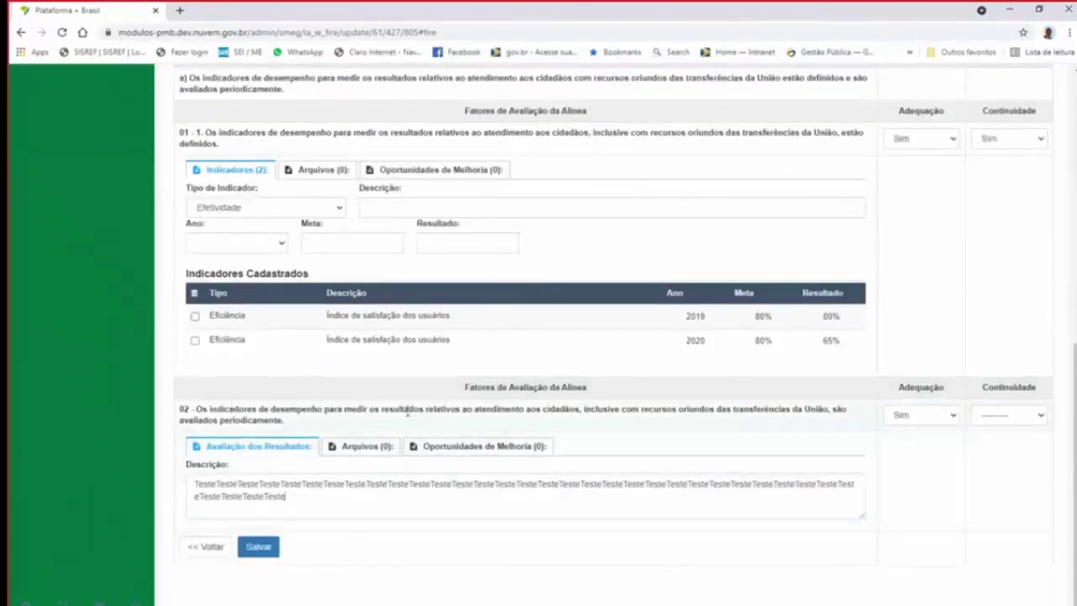
pyautogui.click(353, 456)
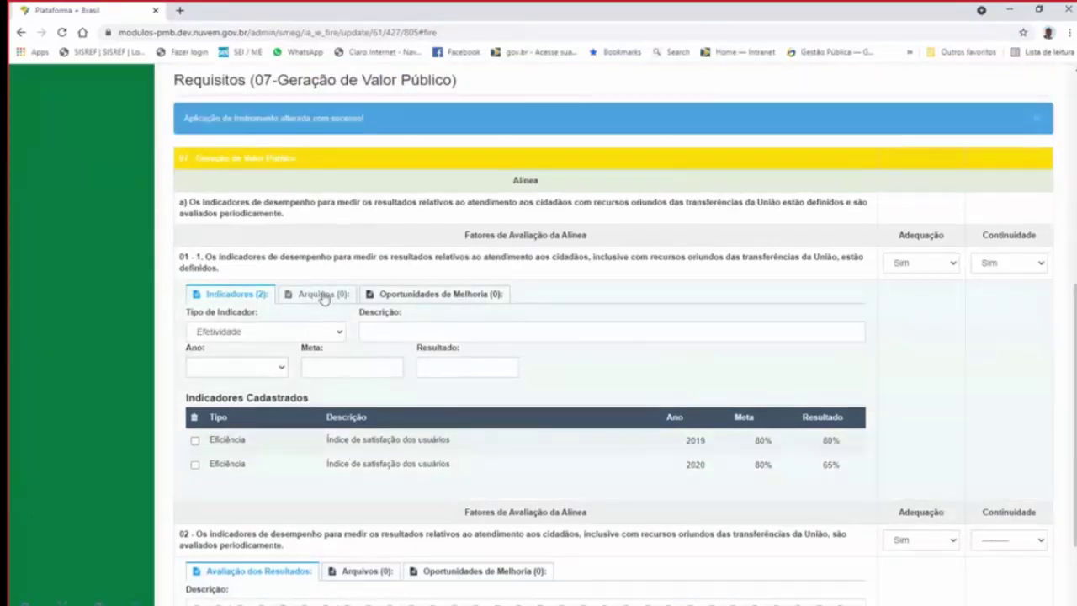
pyautogui.scroll(-1, 330, 286)
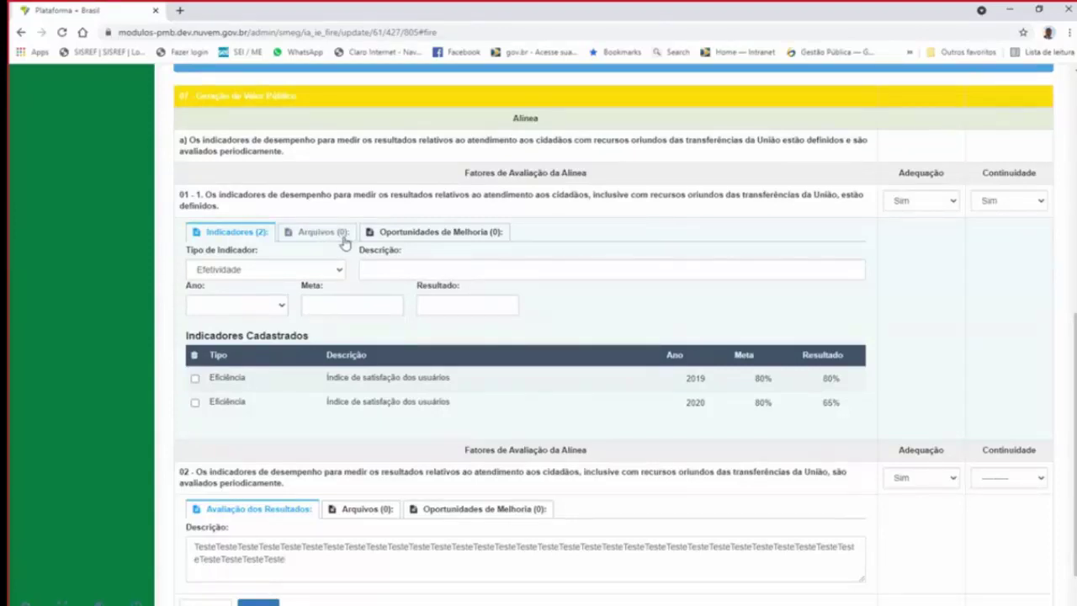
pyautogui.scroll(-2, 359, 273)
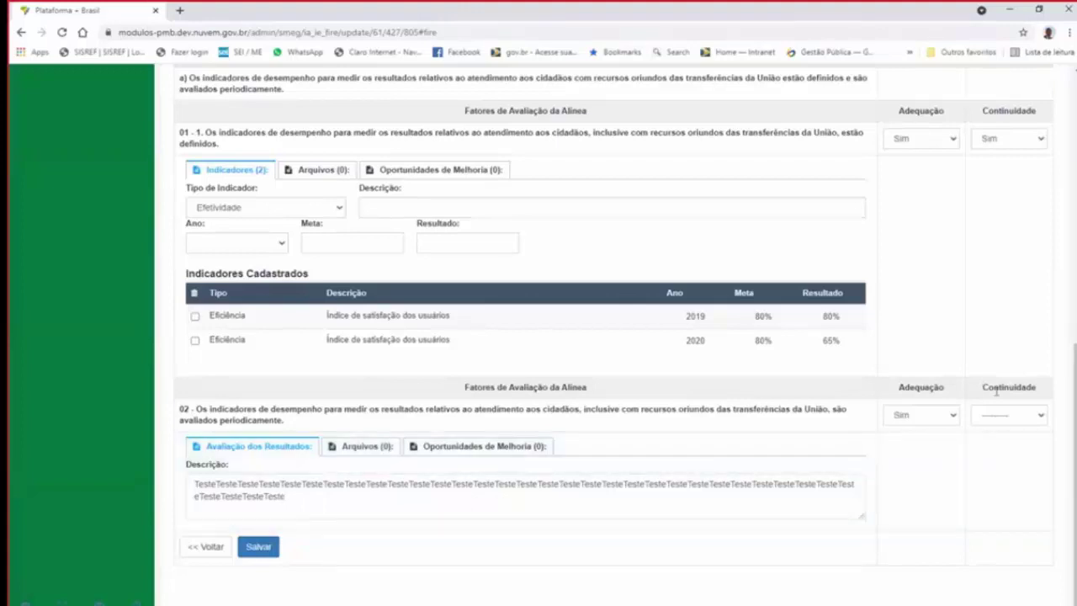
pyautogui.click(997, 416)
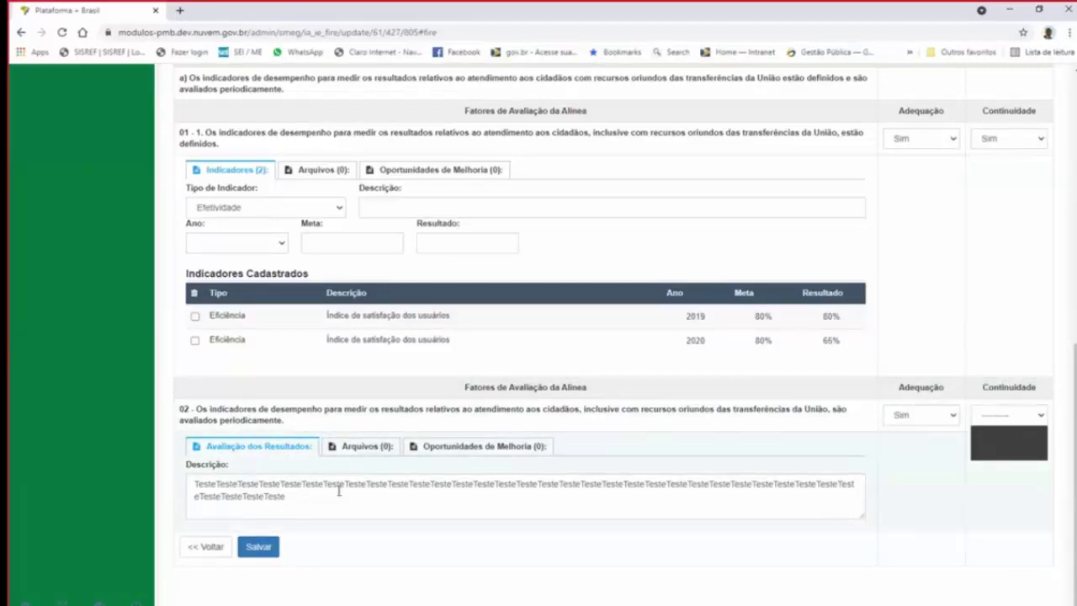
pyautogui.scroll(2, 581, 439)
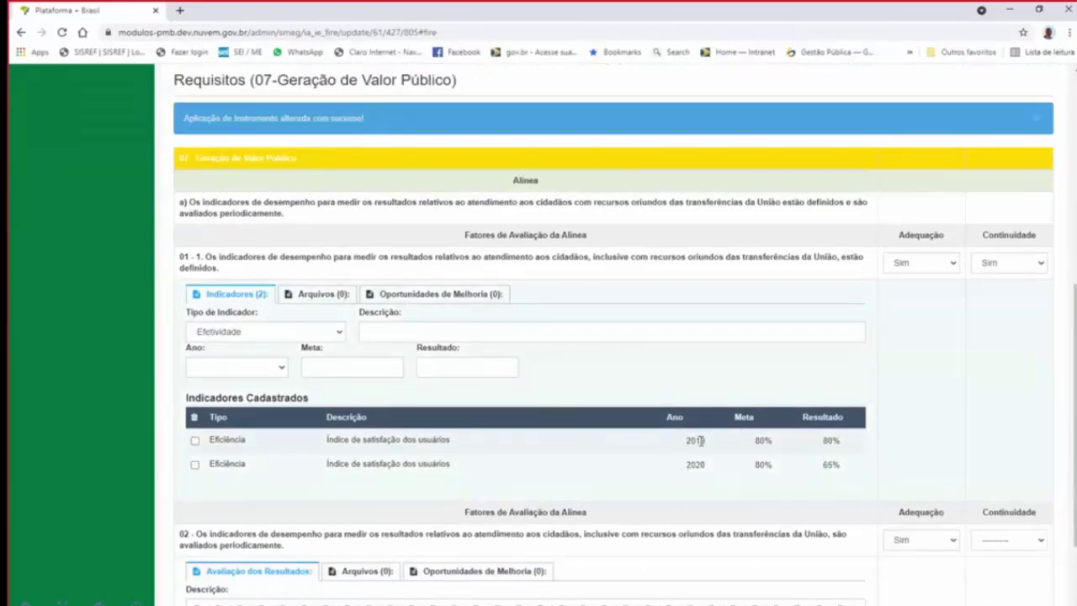
pyautogui.scroll(-2, 700, 440)
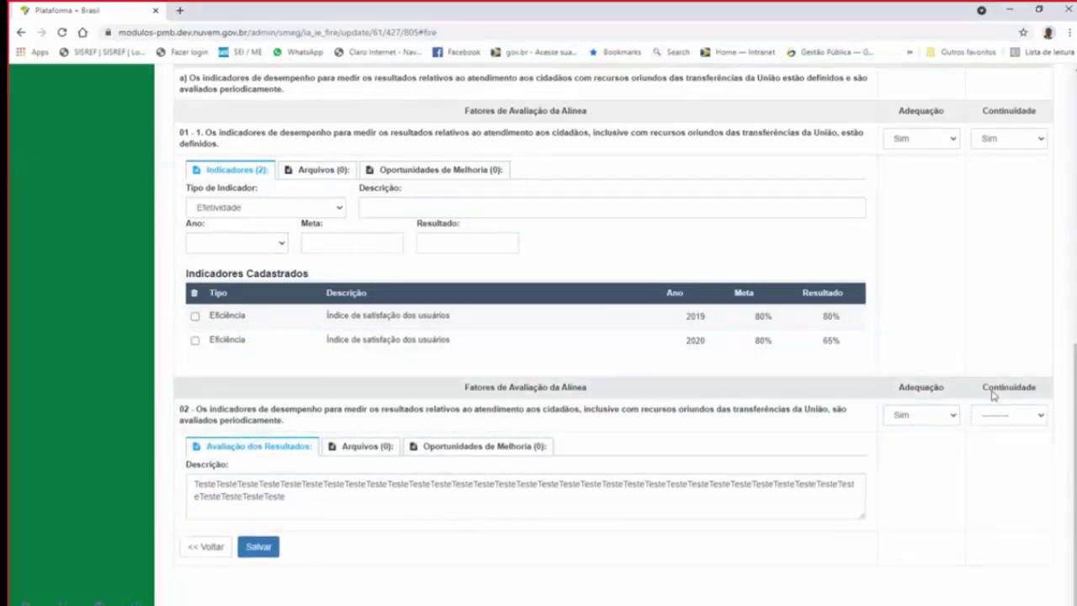
pyautogui.click(1001, 425)
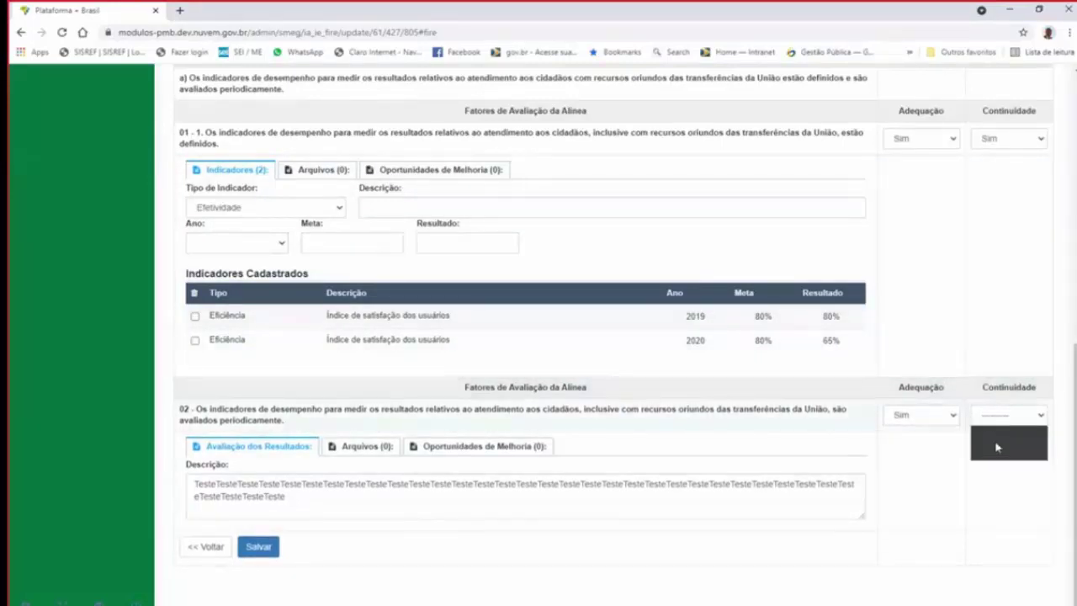
pyautogui.click(998, 446)
pyautogui.click(366, 496)
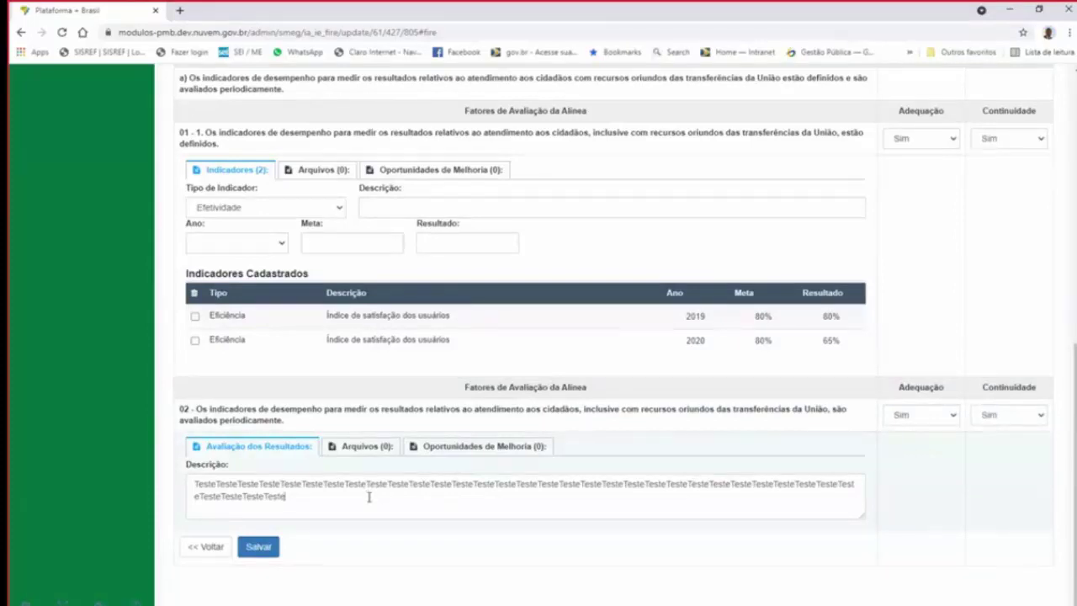
# - Change the Continuidade answer of factor 02 to Não and try to save the requirements
pyautogui.click(1010, 418)
pyautogui.click(997, 460)
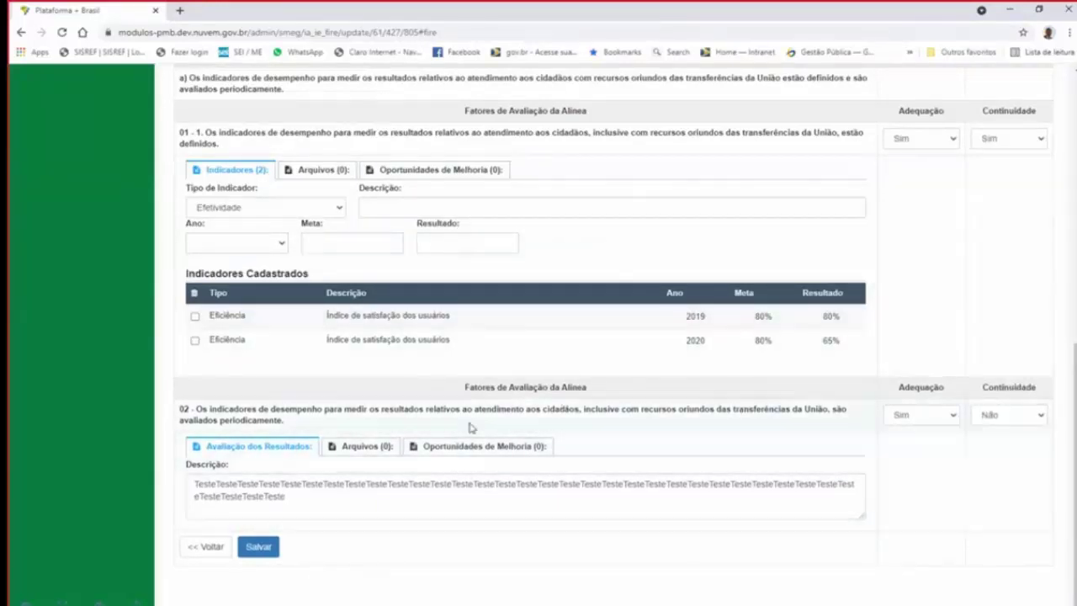
pyautogui.scroll(1, 373, 312)
pyautogui.scroll(-1, 384, 344)
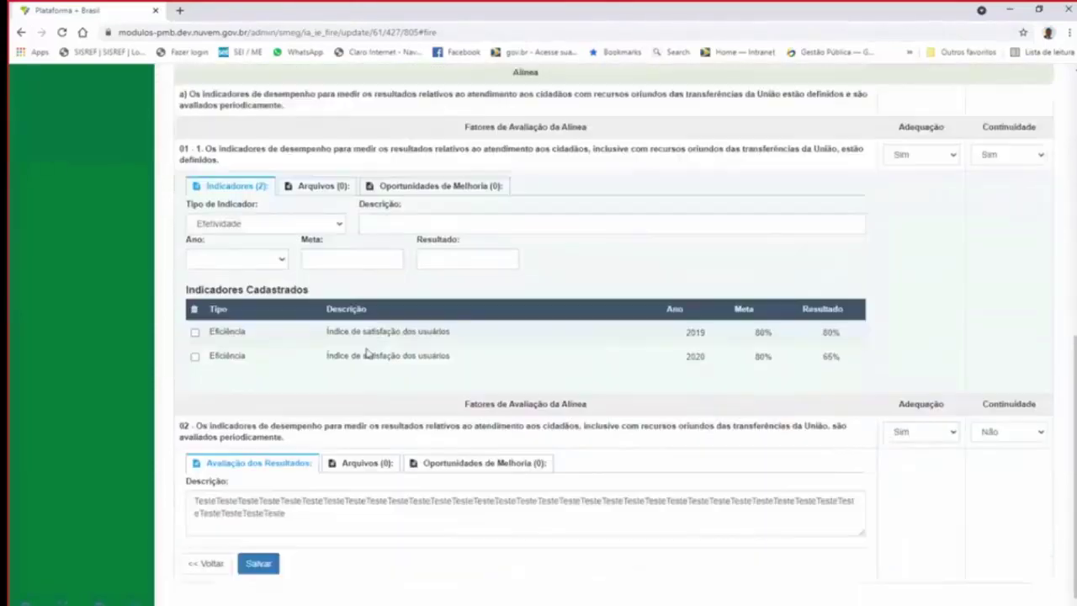
pyautogui.click(258, 557)
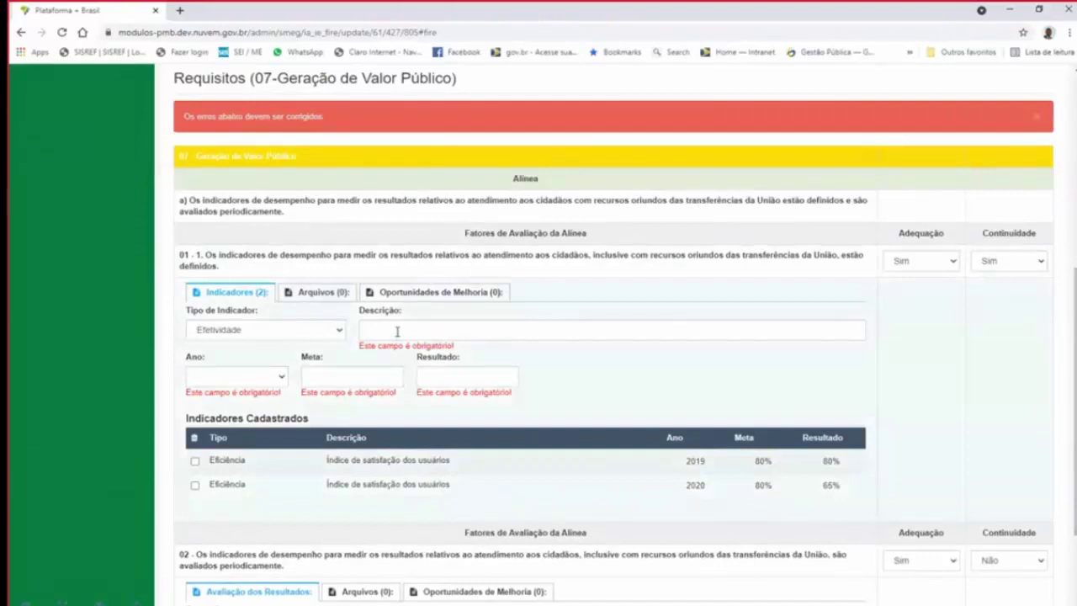
# - Complete factor 01's Efetividade indicator with description "Total de", Ano 2020, Meta 5 and Resultado 4, and save it
pyautogui.write('Total d')
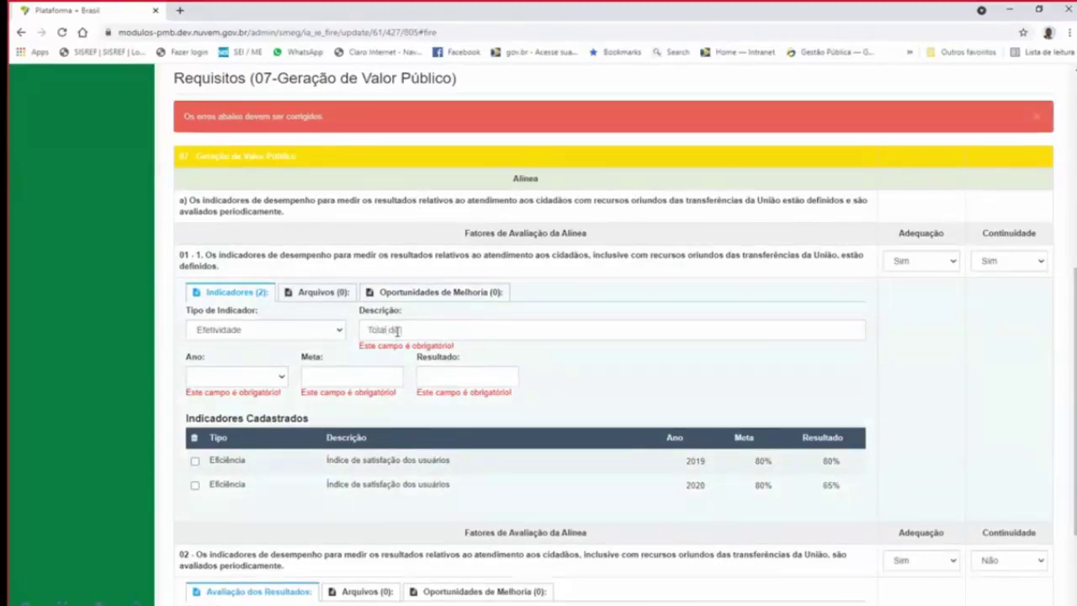
pyautogui.click(283, 377)
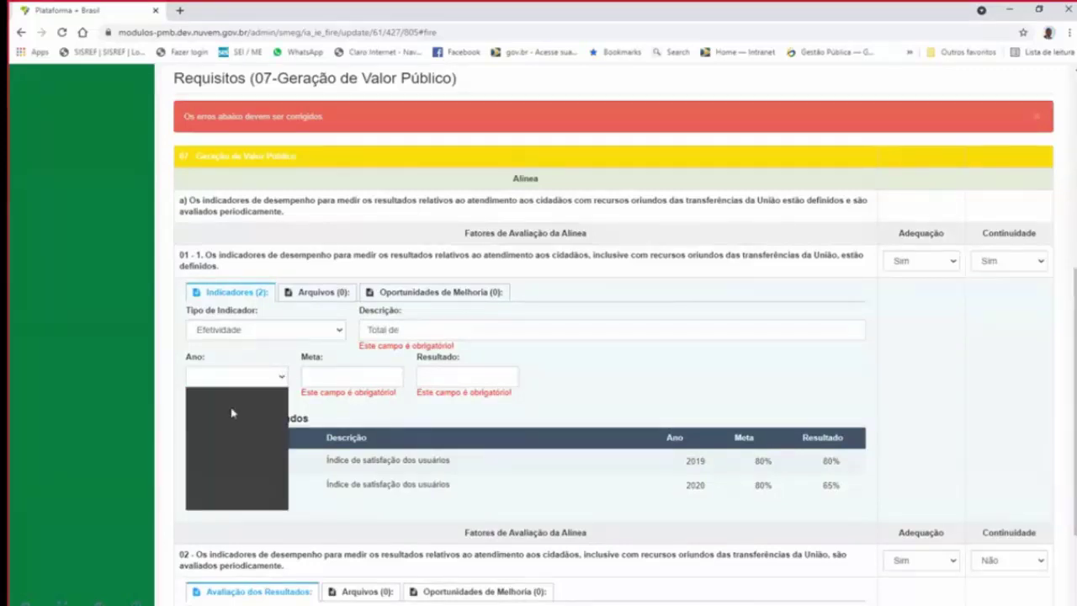
pyautogui.click(227, 464)
pyautogui.click(374, 376)
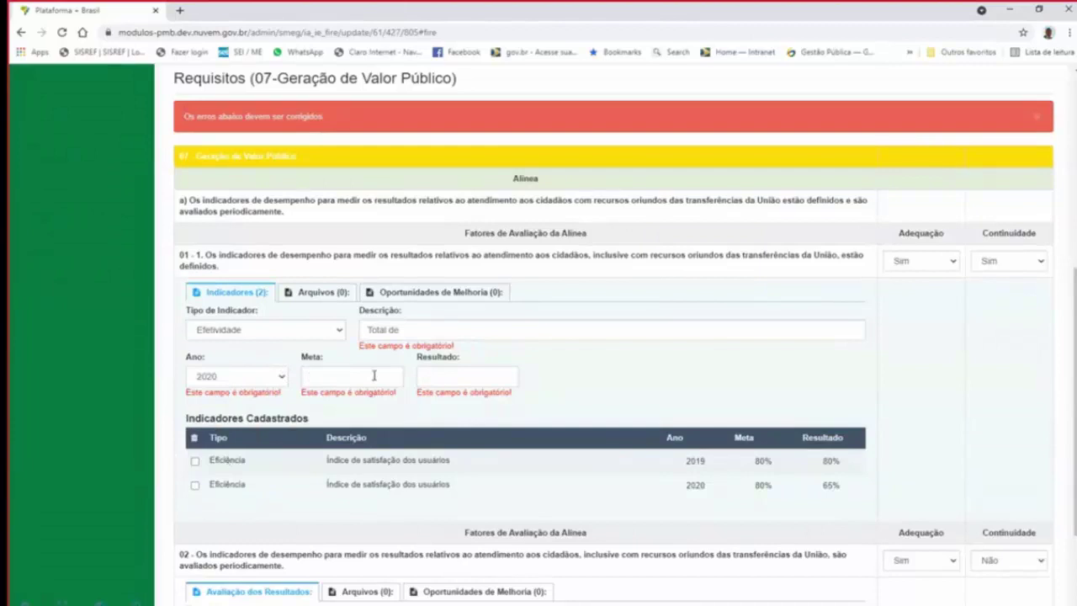
pyautogui.write('5')
pyautogui.click(449, 379)
pyautogui.write('4')
pyautogui.scroll(-1, 446, 375)
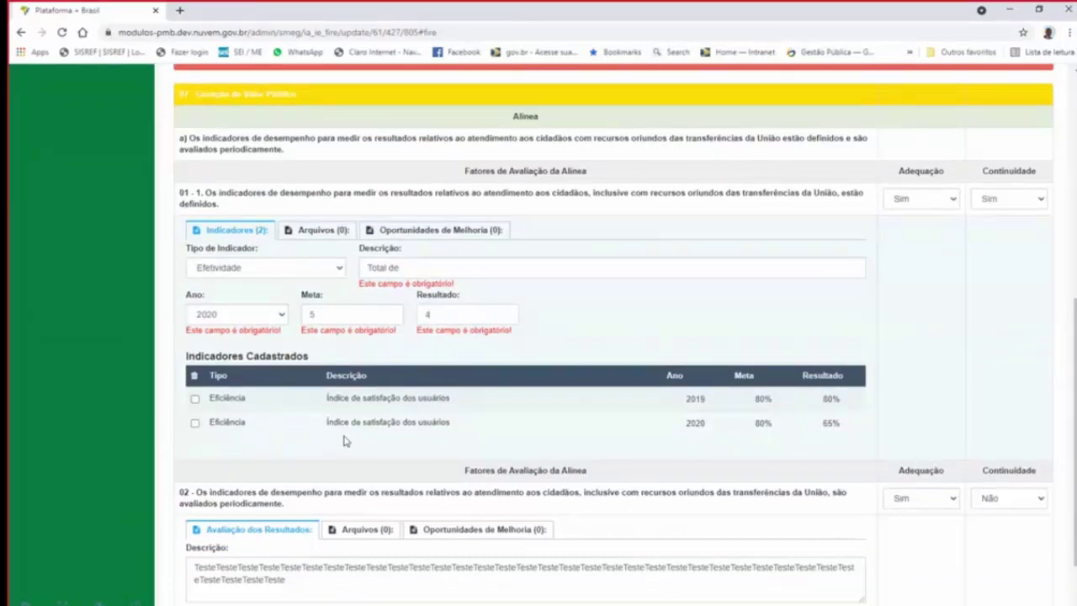
pyautogui.scroll(-1, 343, 440)
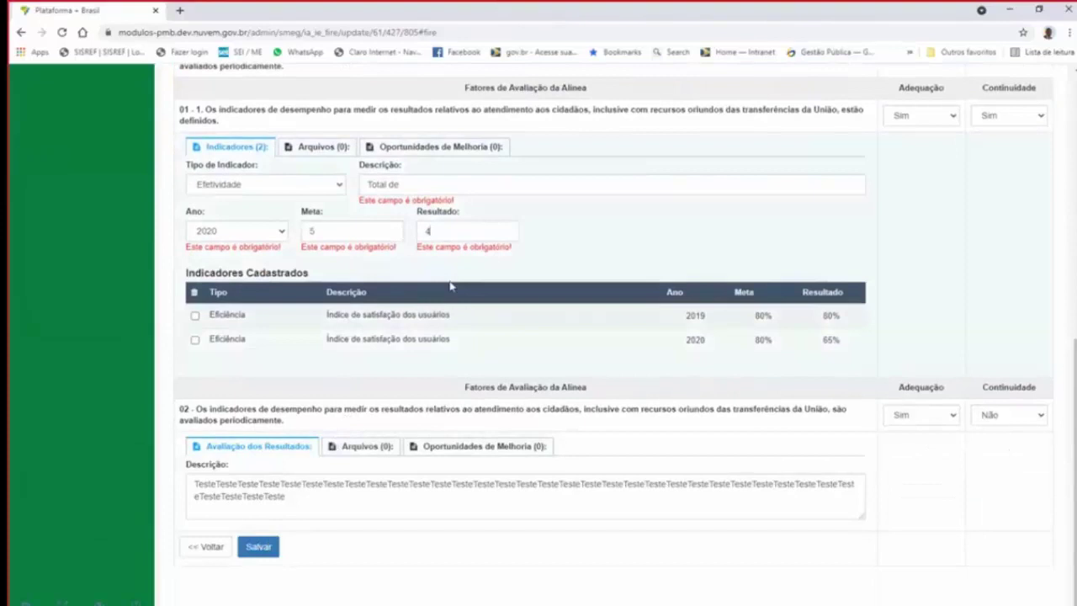
pyautogui.click(268, 549)
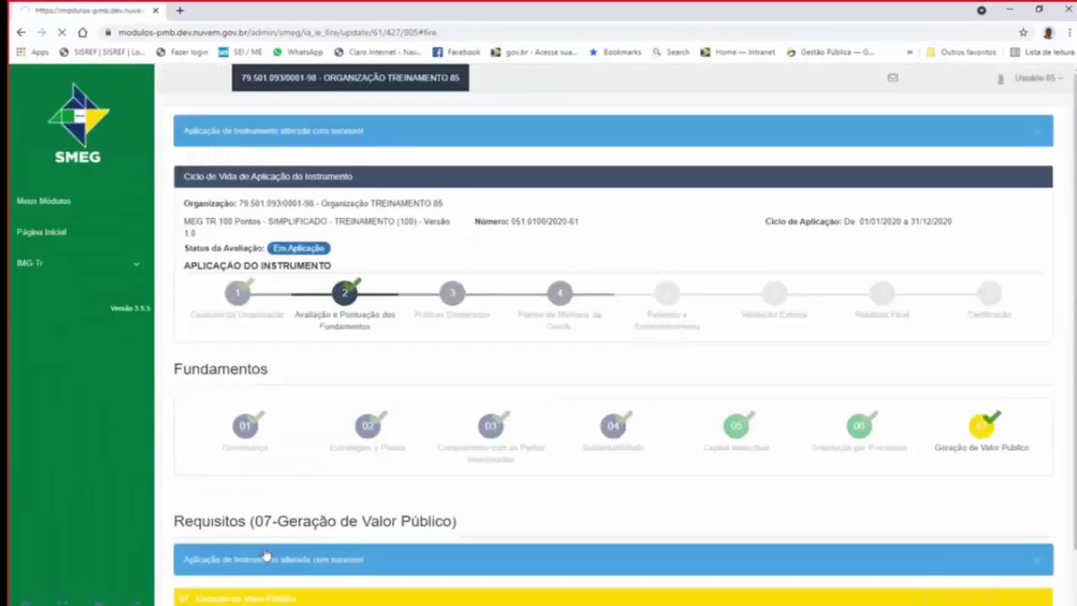
# - Start an Oportunidade de Melhoria for factor 01 with "Teste" repeated many times as its description
pyautogui.scroll(1, 450, 400)
pyautogui.scroll(-1, 436, 408)
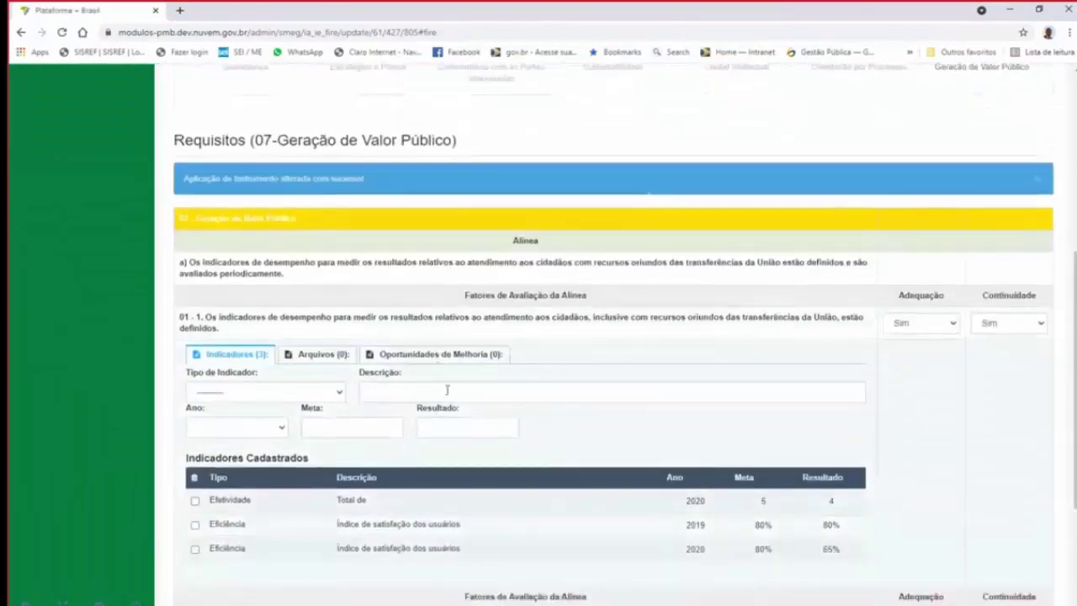
pyautogui.click(447, 356)
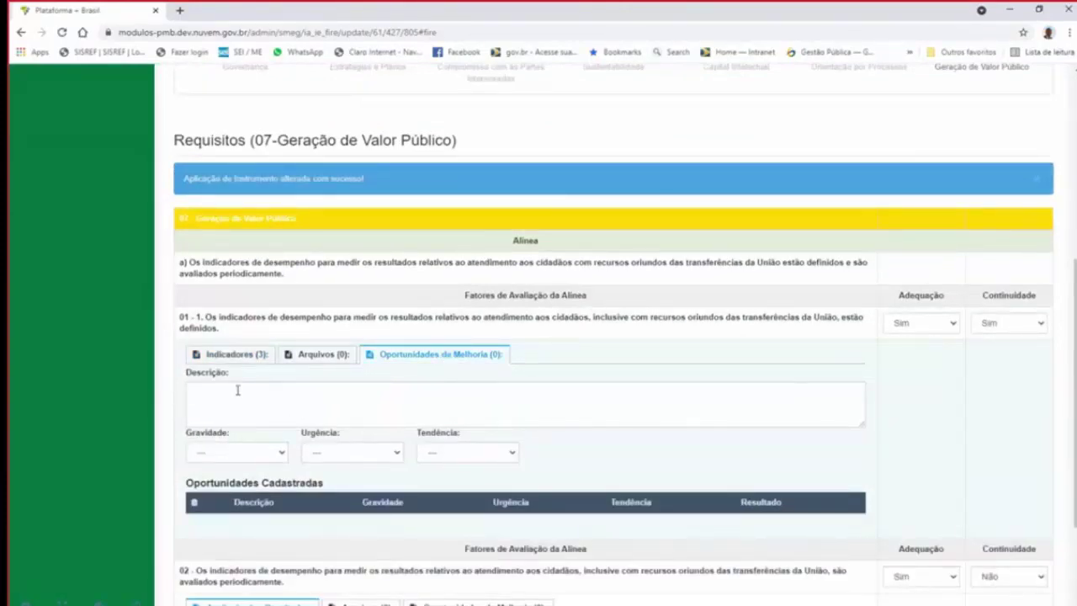
pyautogui.hotkey('ctrl', 'v')
pyautogui.hotkey('ctrl', 'v')
pyautogui.hotkey('ctrl', 'v')
pyautogui.hotkey('ctrl', 'v')
pyautogui.hotkey('ctrl', 'v')
pyautogui.hotkey('ctrl', 'v')
pyautogui.hotkey('ctrl', 'v')
pyautogui.hotkey('ctrl', 'v')
pyautogui.hotkey('ctrl', 'v')
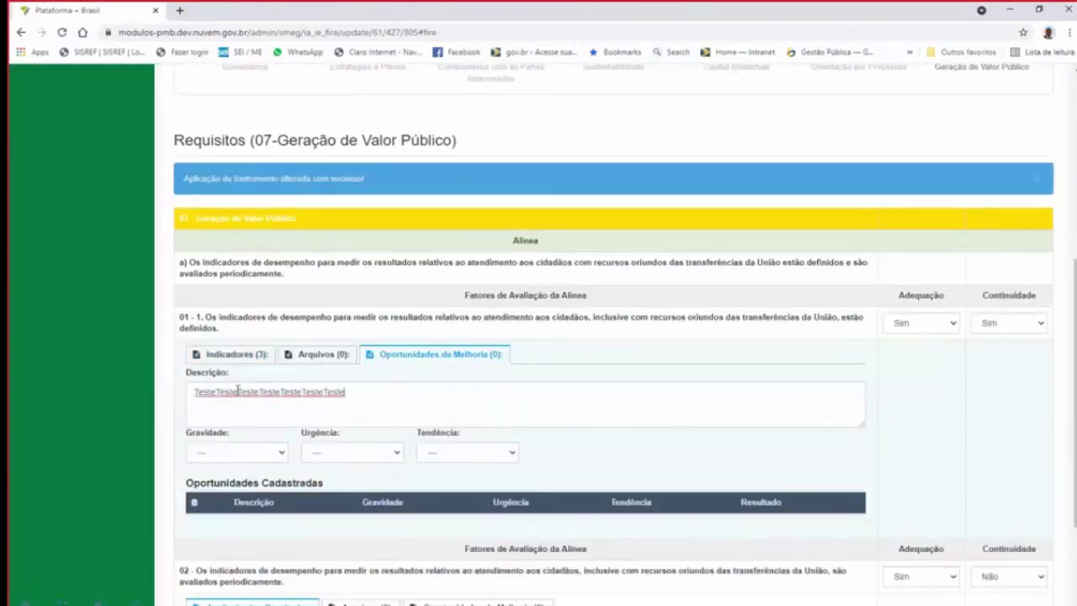
pyautogui.hotkey('ctrl', 'v')
pyautogui.hotkey('ctrl', 'v')
pyautogui.hotkey('ctrl', 'v')
pyautogui.hotkey('ctrl', 'v')
# - Rate the improvement opportunity with Gravidade 3, Urgência 4 and Tendência 5, and save it
pyautogui.click(279, 452)
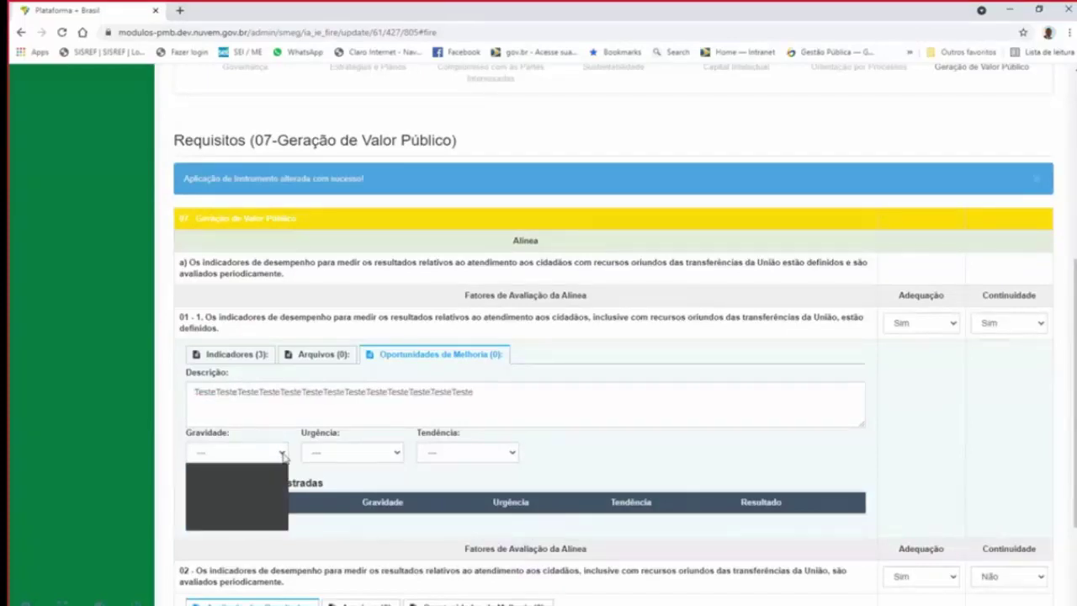
pyautogui.click(236, 509)
pyautogui.click(373, 451)
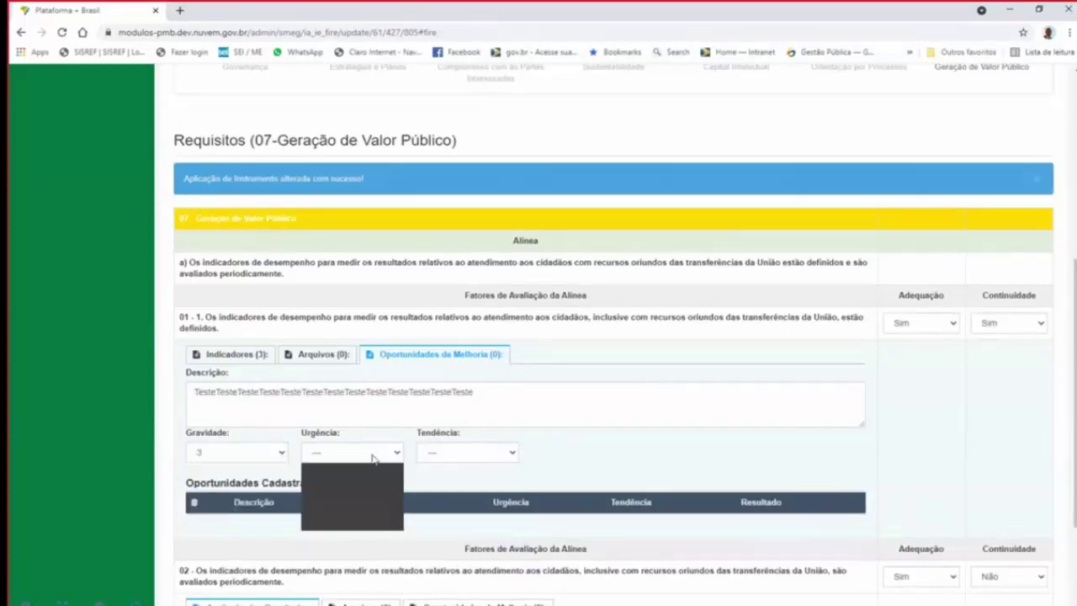
pyautogui.click(341, 515)
pyautogui.click(436, 456)
pyautogui.click(443, 530)
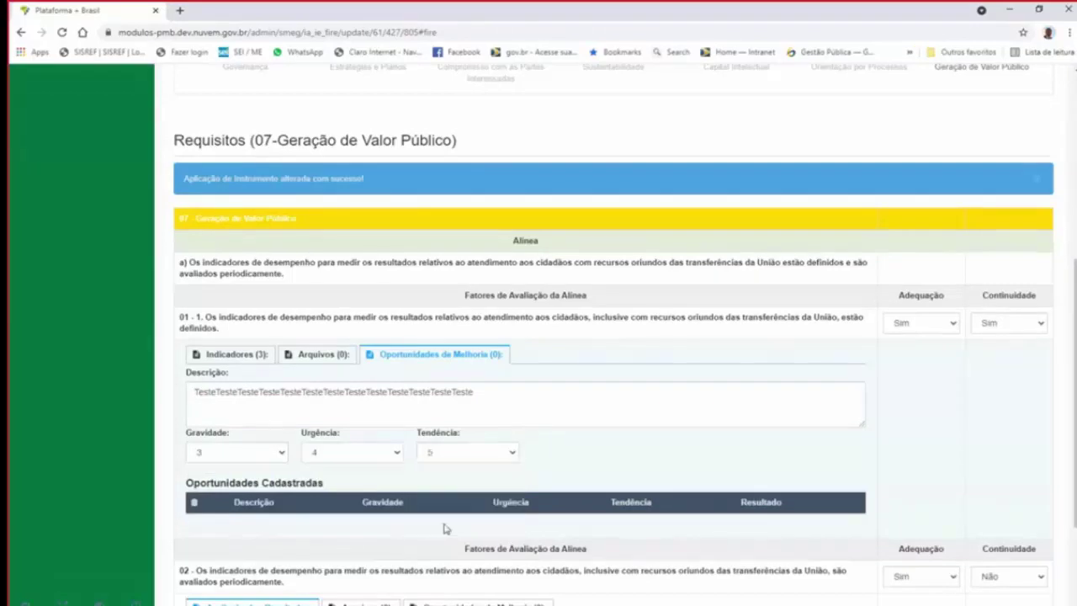
pyautogui.scroll(-2, 459, 478)
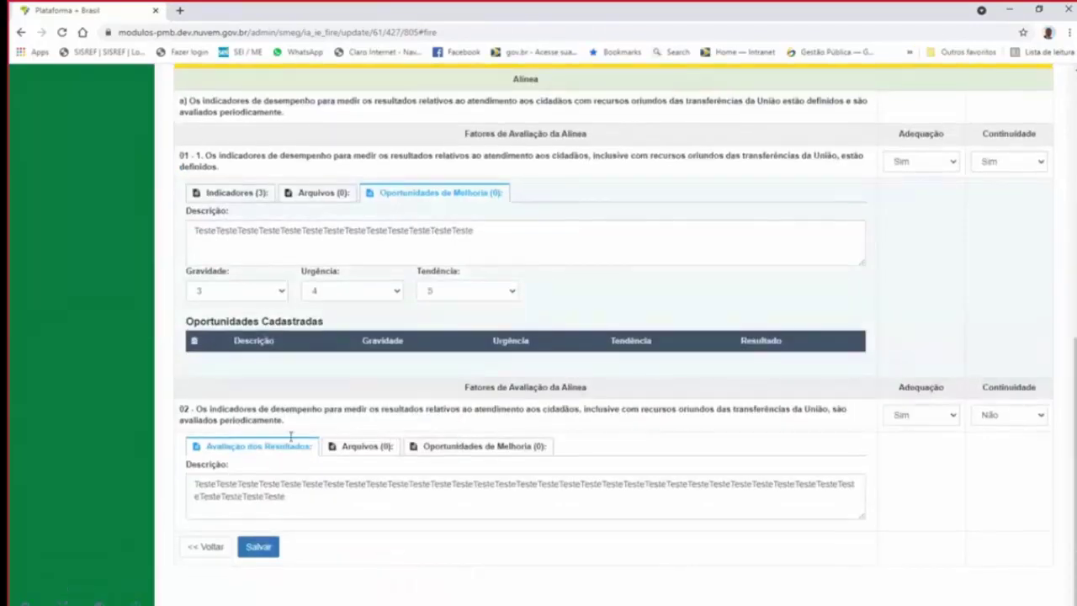
pyautogui.click(258, 547)
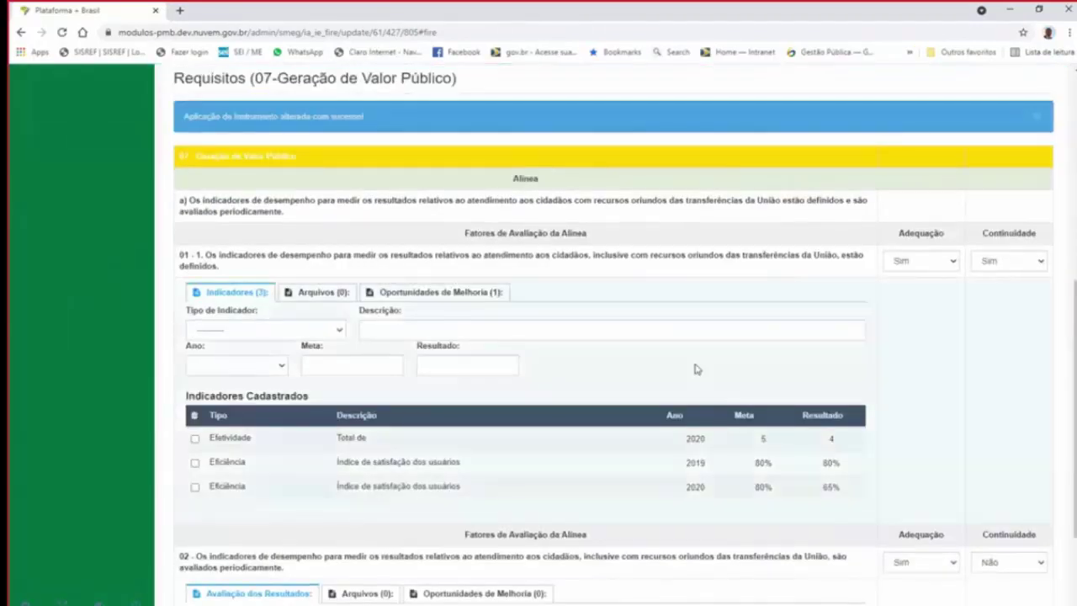
# - Go to the Práticas Destacadas stage and choose Melhoria de processo gerencial - 1.0 Ponto(s) as the Tipo de Prática
pyautogui.scroll(5, 695, 368)
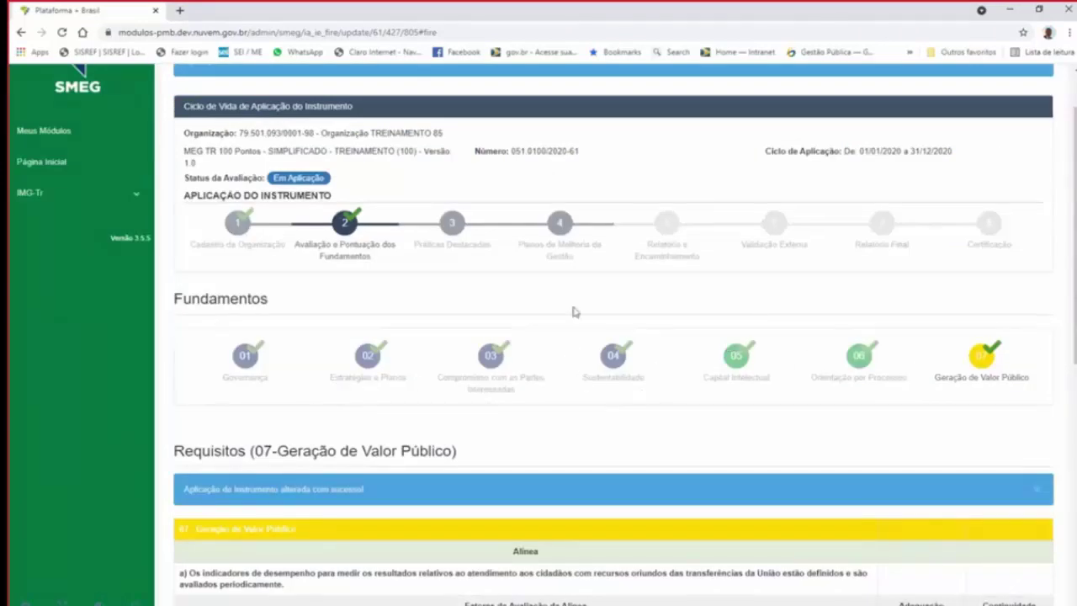
pyautogui.click(453, 242)
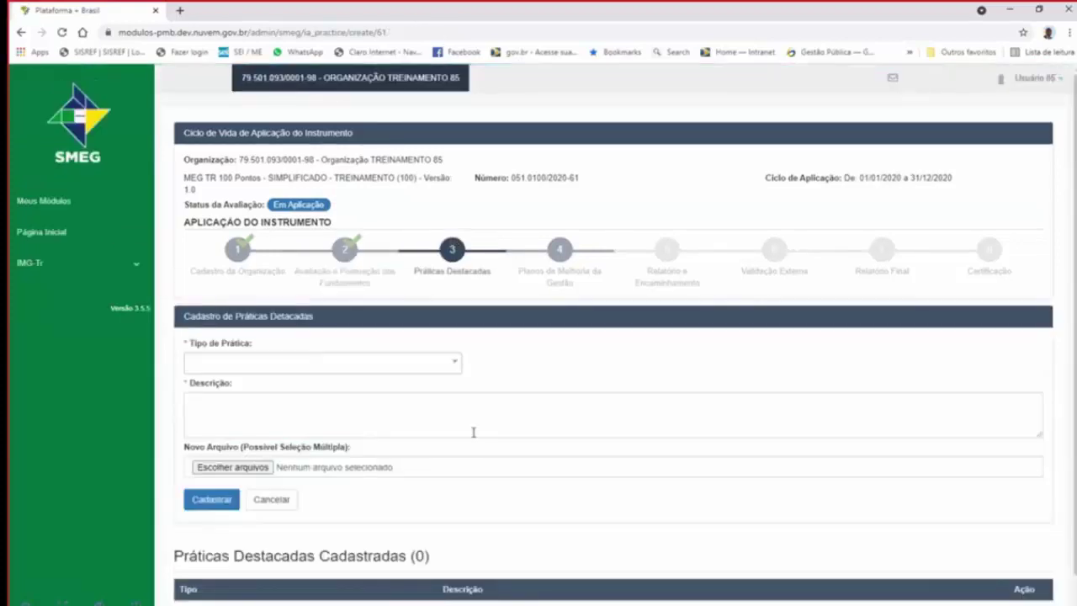
pyautogui.click(453, 364)
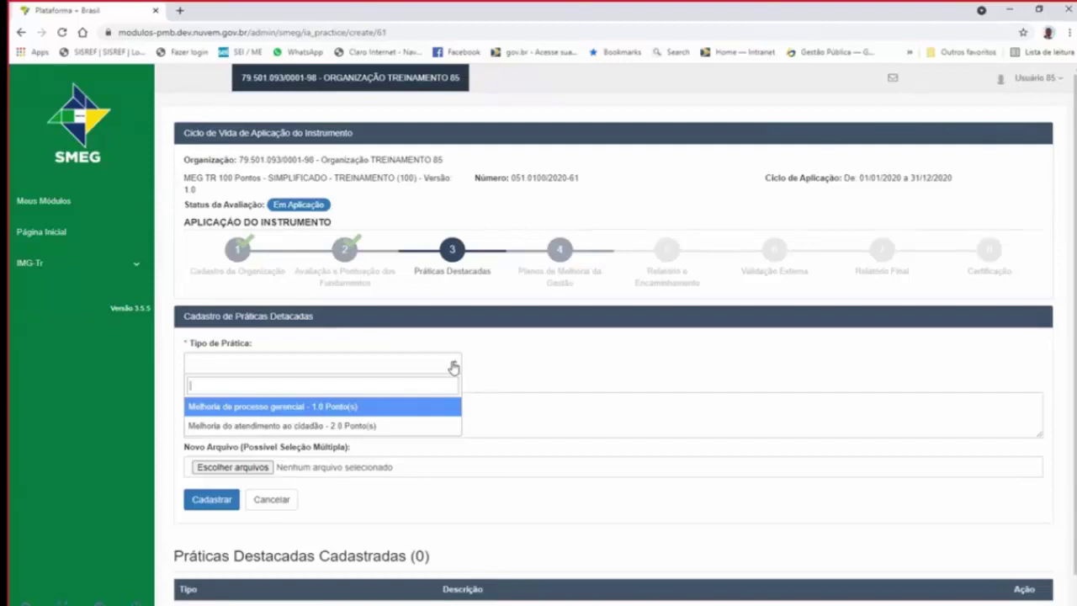
pyautogui.click(292, 408)
# - Register a Melhoria de processo gerencial - 1.0 Ponto(s) practice with "Teste" repeated many times as its description
pyautogui.click(276, 407)
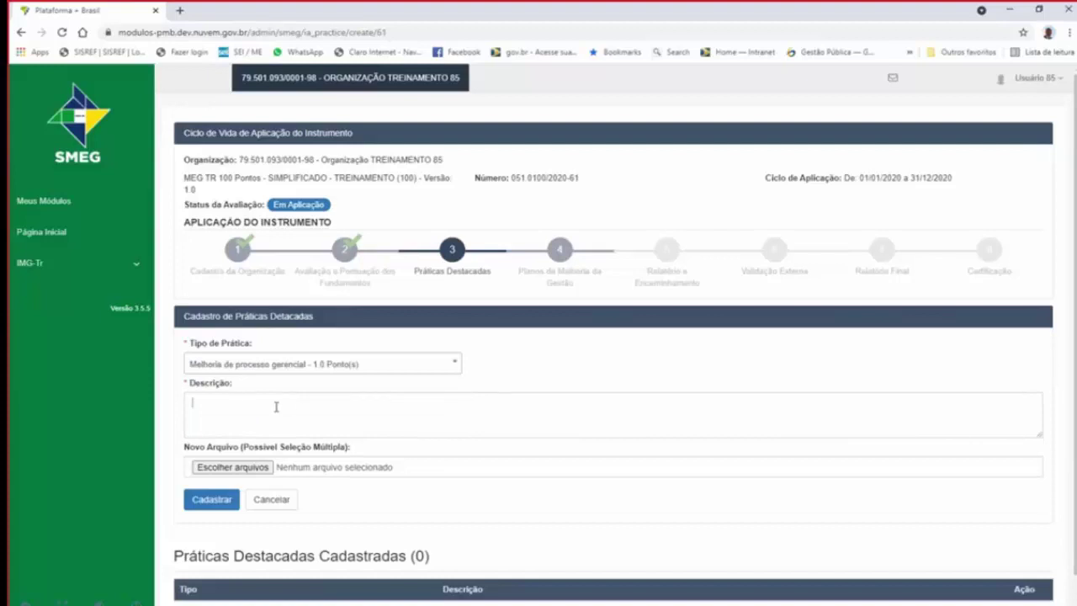
pyautogui.hotkey('ctrl', 'v')
pyautogui.hotkey('ctrl', 'v')
pyautogui.hotkey('ctrl', 'v')
pyautogui.hotkey('ctrl', 'v')
pyautogui.hotkey('ctrl', 'v')
pyautogui.hotkey('ctrl', 'v')
pyautogui.hotkey('ctrl', 'v')
pyautogui.hotkey('ctrl', 'v')
pyautogui.hotkey('ctrl', 'v')
pyautogui.hotkey('ctrl', 'v')
pyautogui.hotkey('ctrl', 'v')
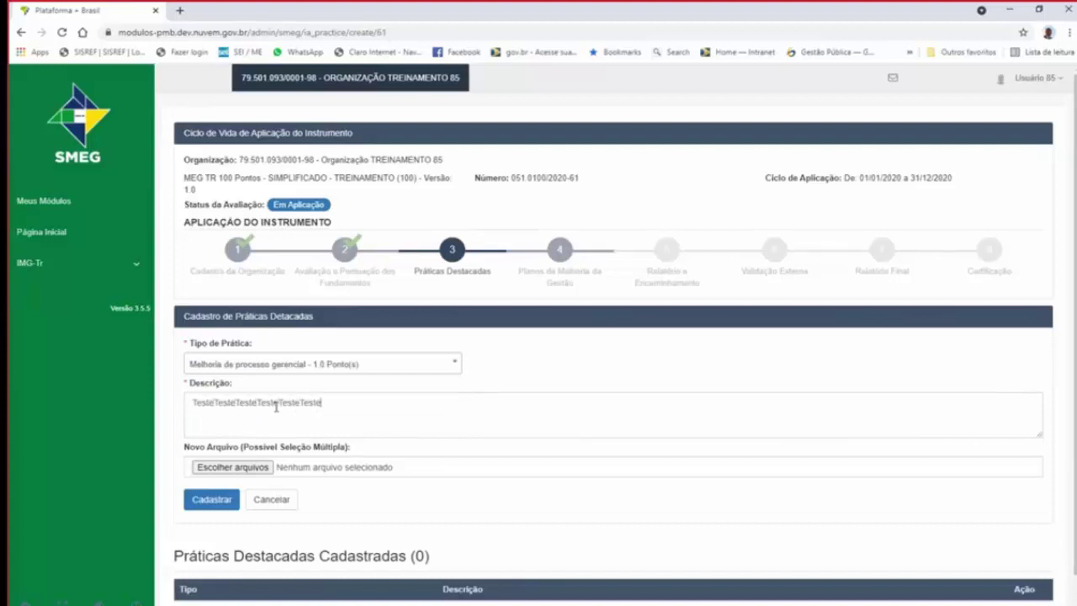
pyautogui.hotkey('ctrl', 'v')
pyautogui.hotkey('ctrl', 'v')
pyautogui.hotkey('ctrl', 'v')
pyautogui.hotkey('ctrl', 'v')
pyautogui.hotkey('ctrl', 'v')
pyautogui.hotkey('ctrl', 'v')
pyautogui.hotkey('ctrl', 'v')
pyautogui.hotkey('ctrl', 'v')
pyautogui.hotkey('ctrl', 'v')
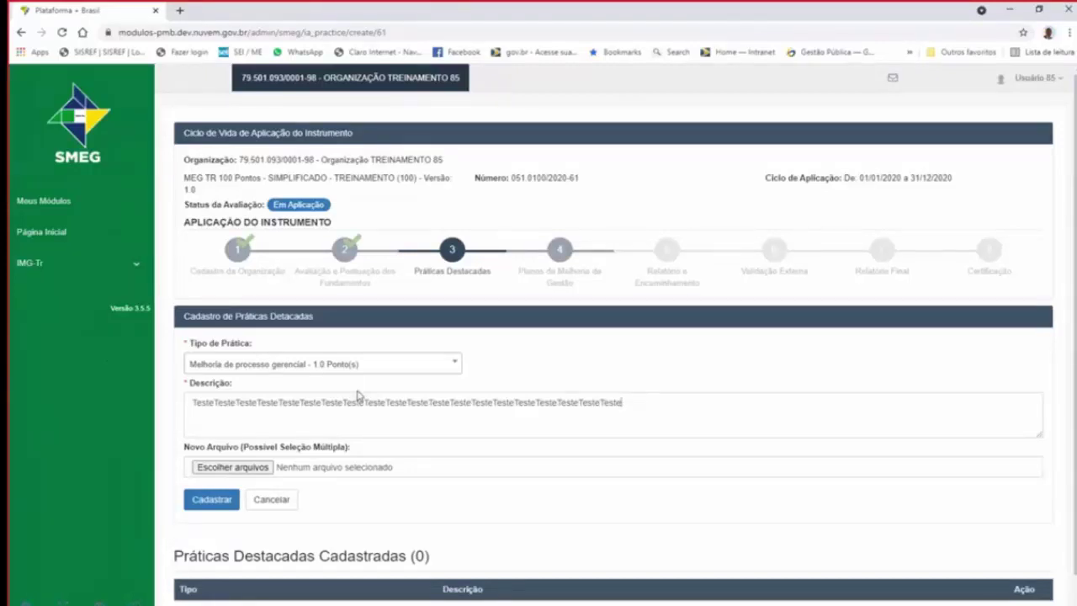
pyautogui.click(208, 501)
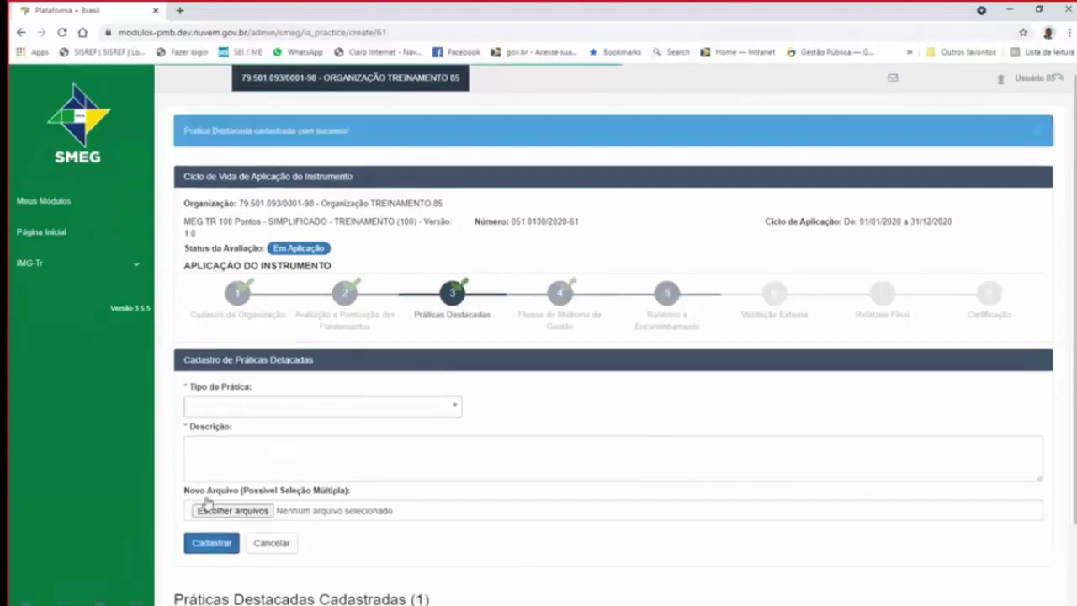
# - Register a second highlighted practice of type Melhoria do atendimento ao cidadão - 2.0 Ponto(s), with "Teste" repeated many times as its description
pyautogui.click(457, 407)
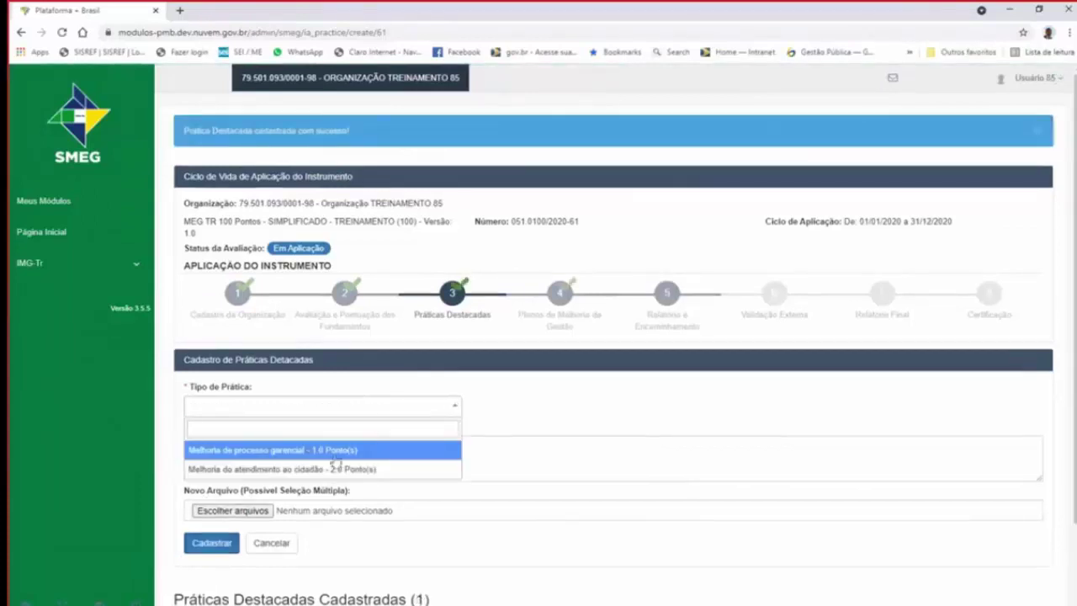
pyautogui.click(282, 470)
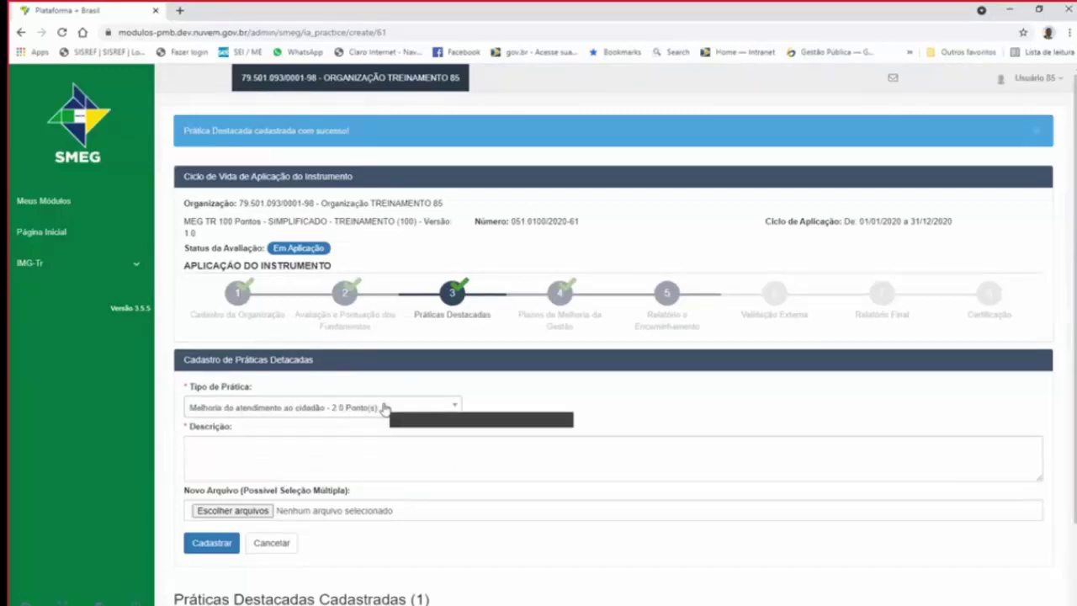
pyautogui.click(354, 449)
pyautogui.hotkey('ctrl', 'v')
pyautogui.hotkey('ctrl', 'v')
pyautogui.hotkey('ctrl', 'v')
pyautogui.hotkey('ctrl', 'v')
pyautogui.hotkey('ctrl', 'v')
pyautogui.hotkey('ctrl', 'v')
pyautogui.hotkey('ctrl', 'v')
pyautogui.hotkey('ctrl', 'v')
pyautogui.hotkey('ctrl', 'v')
pyautogui.hotkey('ctrl', 'v')
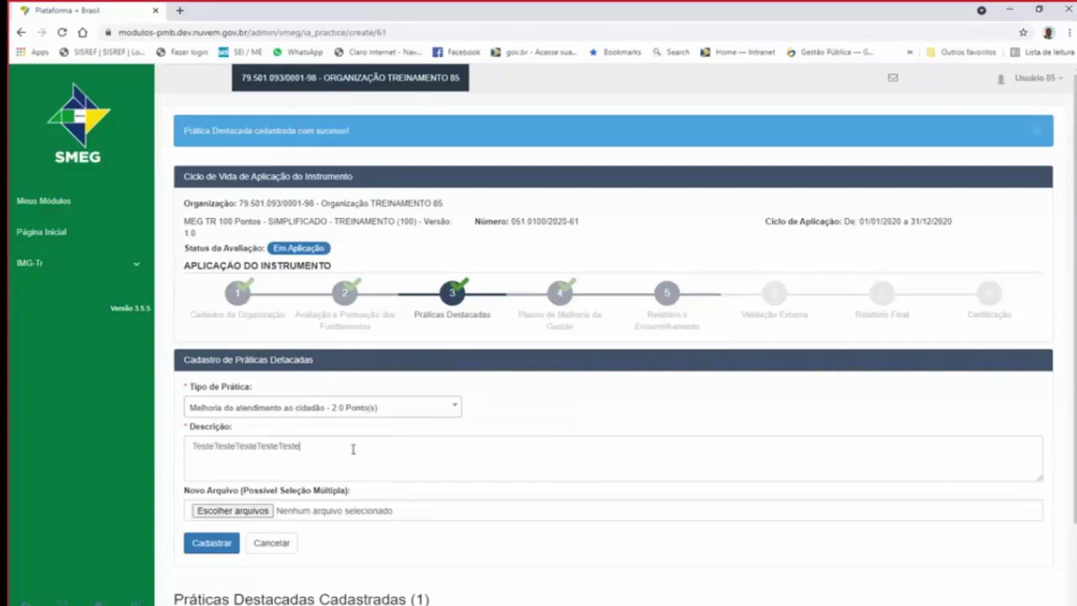
pyautogui.hotkey('ctrl', 'v')
pyautogui.hotkey('ctrl', 'v')
pyautogui.hotkey('ctrl', 'v')
pyautogui.hotkey('ctrl', 'v')
pyautogui.hotkey('ctrl', 'v')
pyautogui.hotkey('ctrl', 'v')
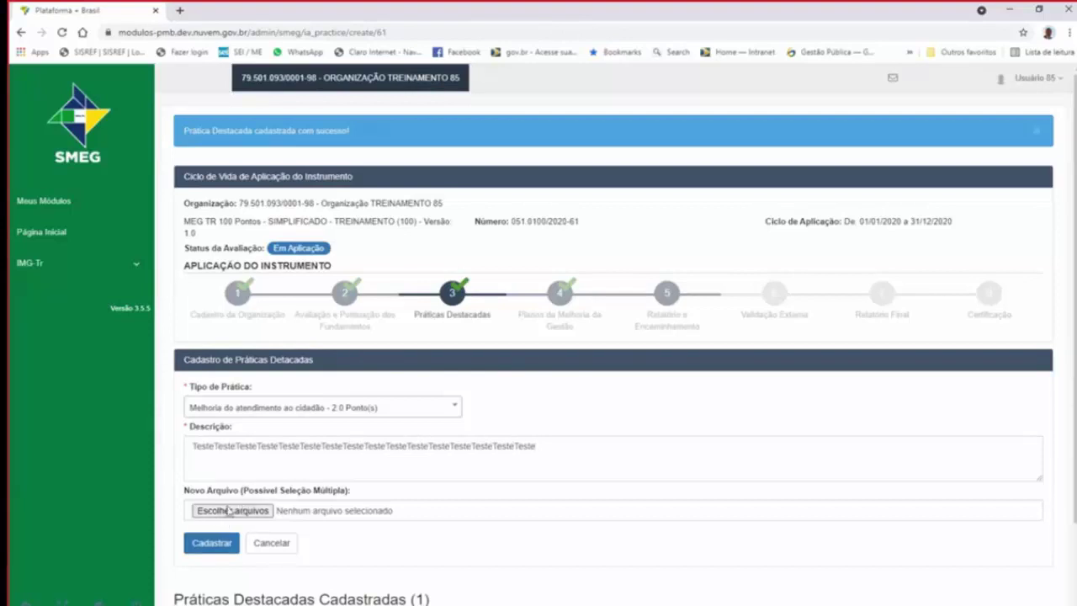
pyautogui.scroll(-2, 226, 510)
pyautogui.click(225, 453)
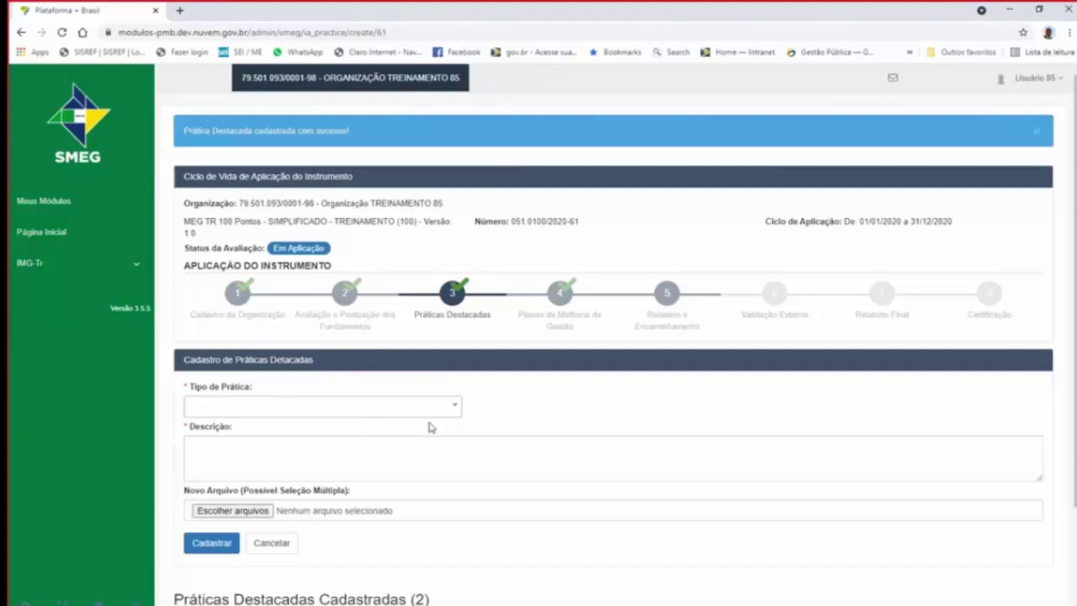
pyautogui.scroll(-2, 429, 428)
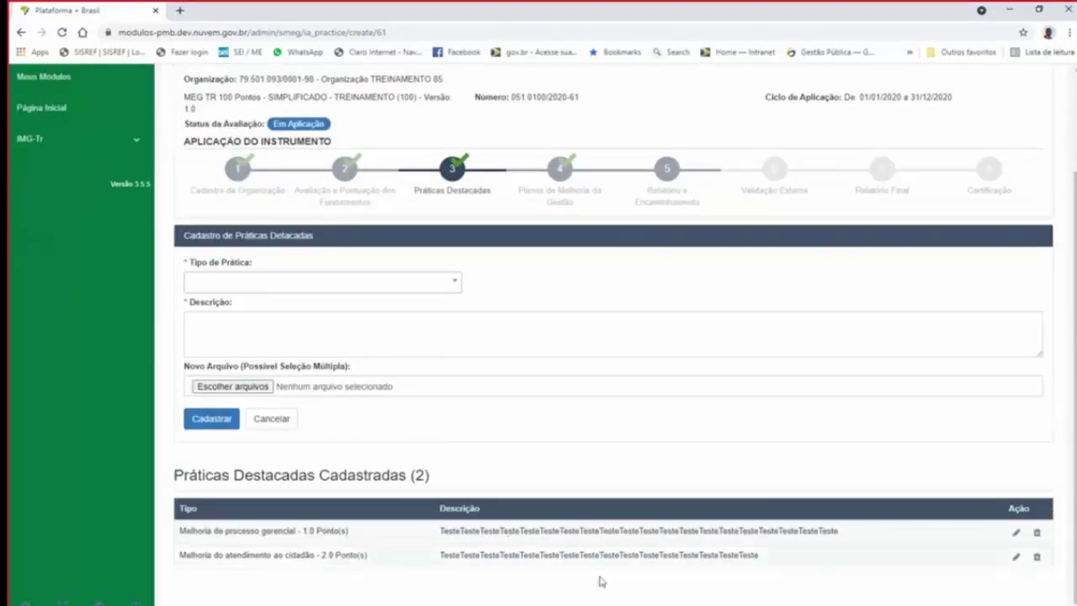
pyautogui.scroll(-1, 965, 517)
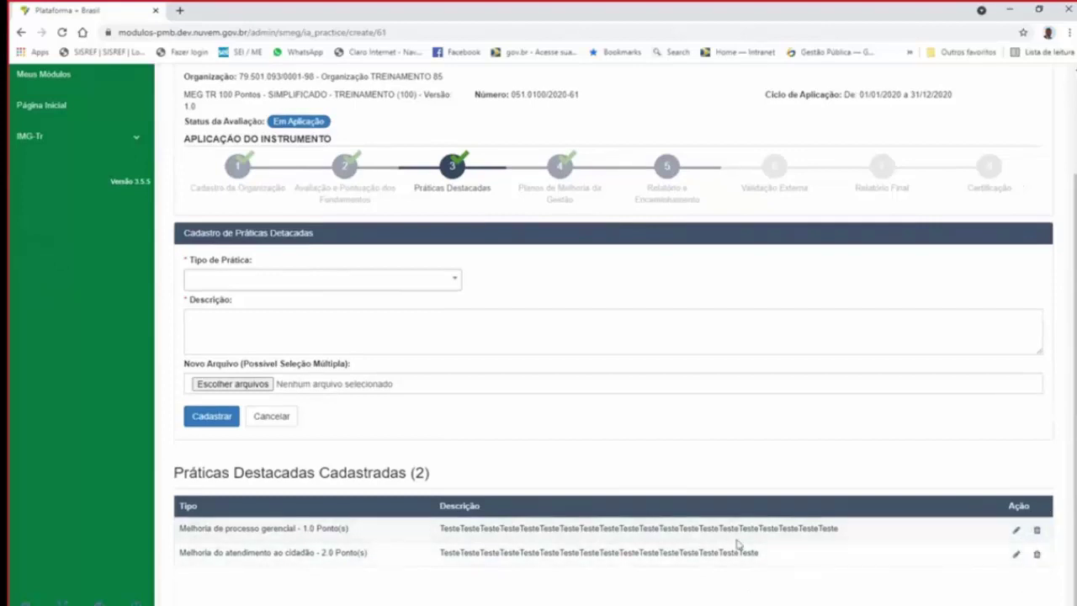
pyautogui.scroll(2, 539, 564)
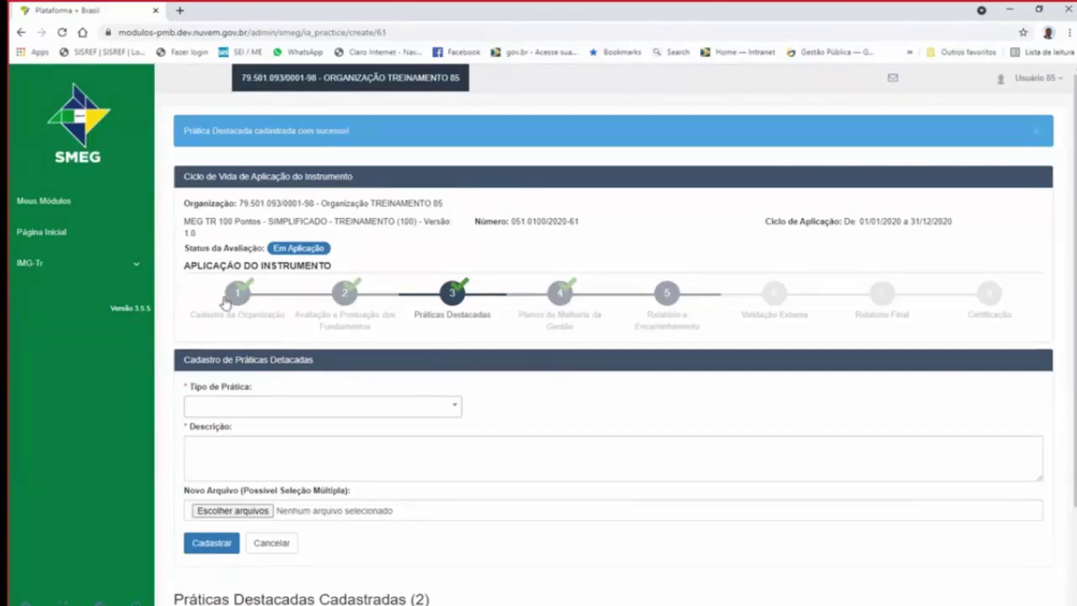
# - Return to the Avaliação e Pontuação dos Fundamentos stage and examine Governança's Oportunidades de Melhoria Priorizadas, especially requisito 02's overlong description
pyautogui.click(343, 301)
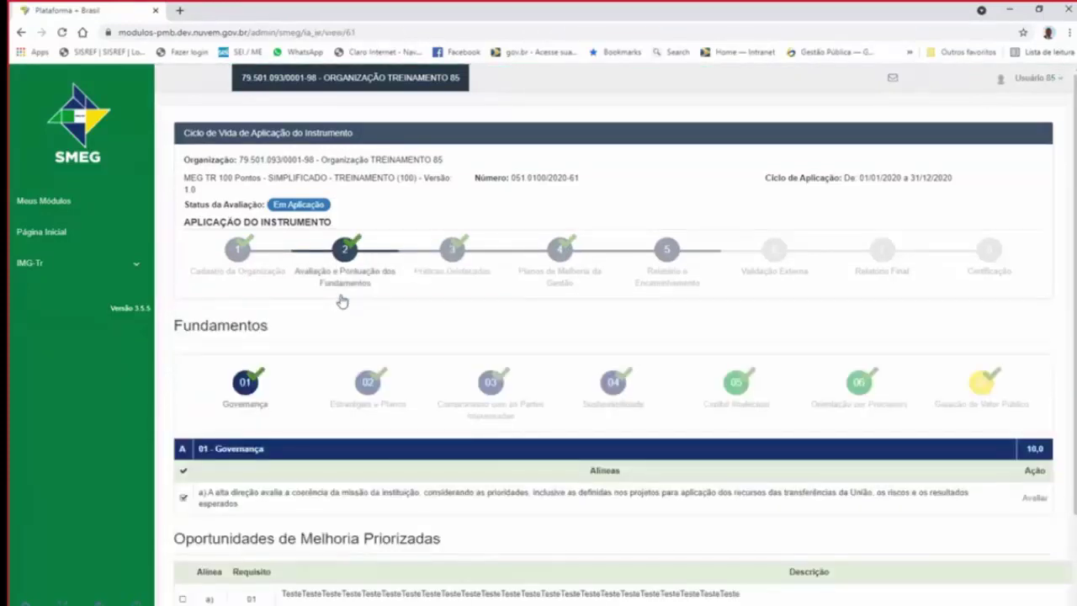
pyautogui.scroll(-3, 475, 471)
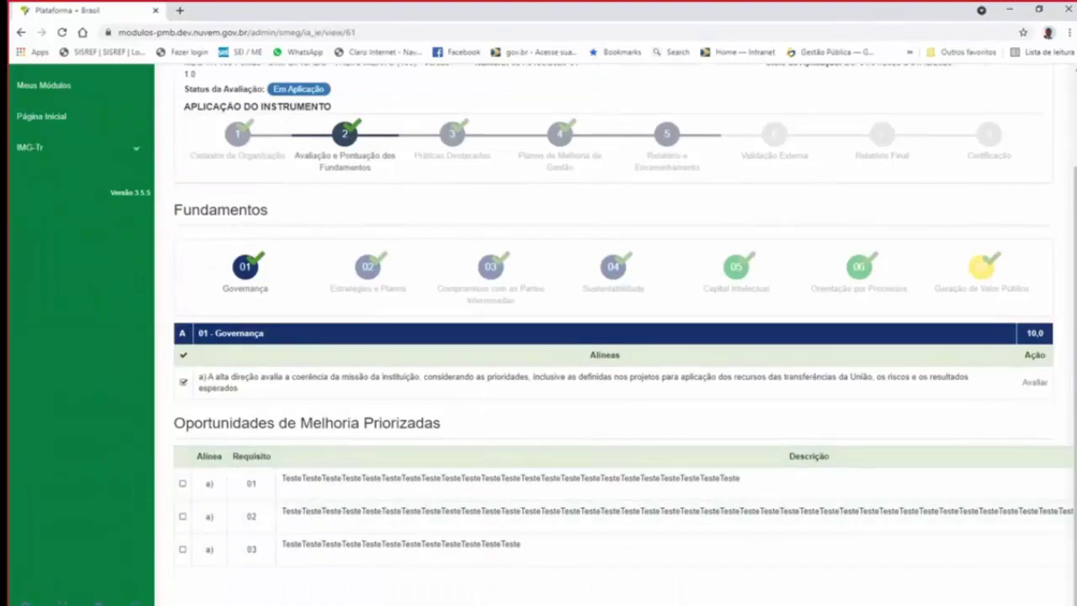
pyautogui.hscroll(2, 543, 334)
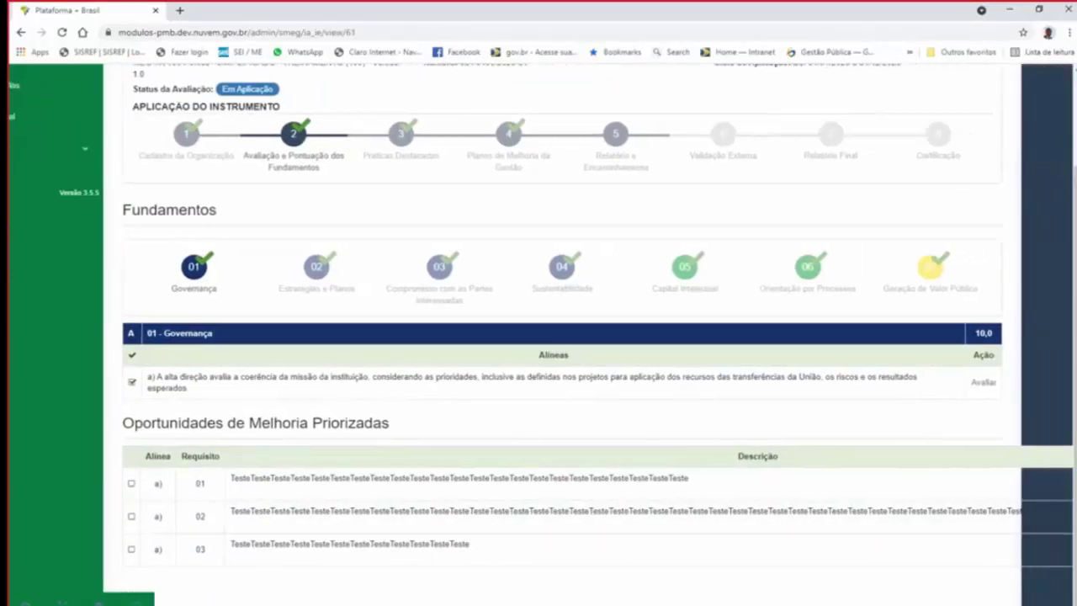
pyautogui.hscroll(3, 542, 334)
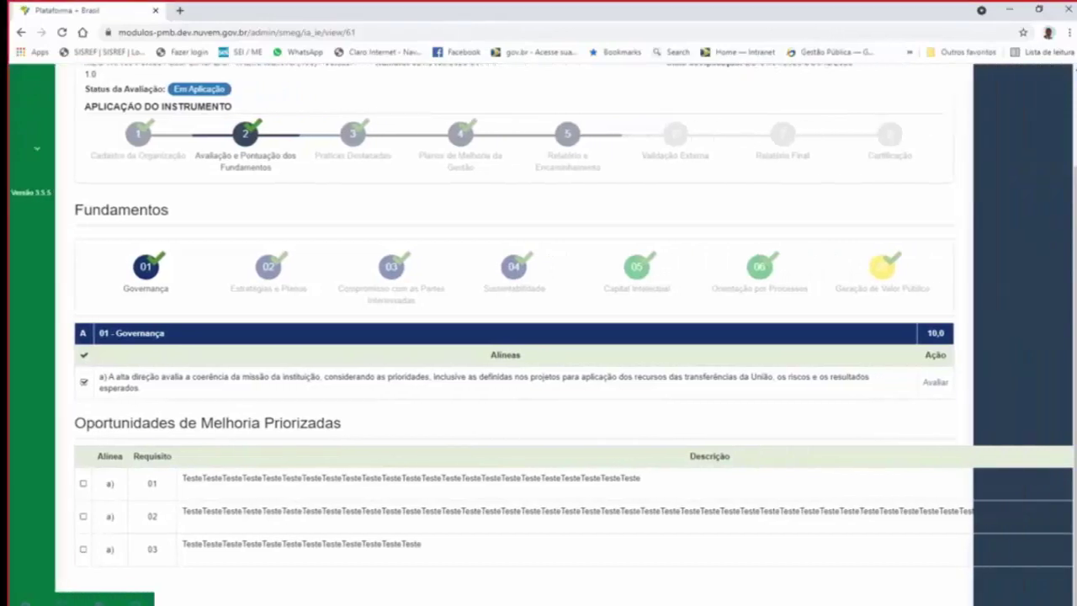
pyautogui.hscroll(3, 888, 488)
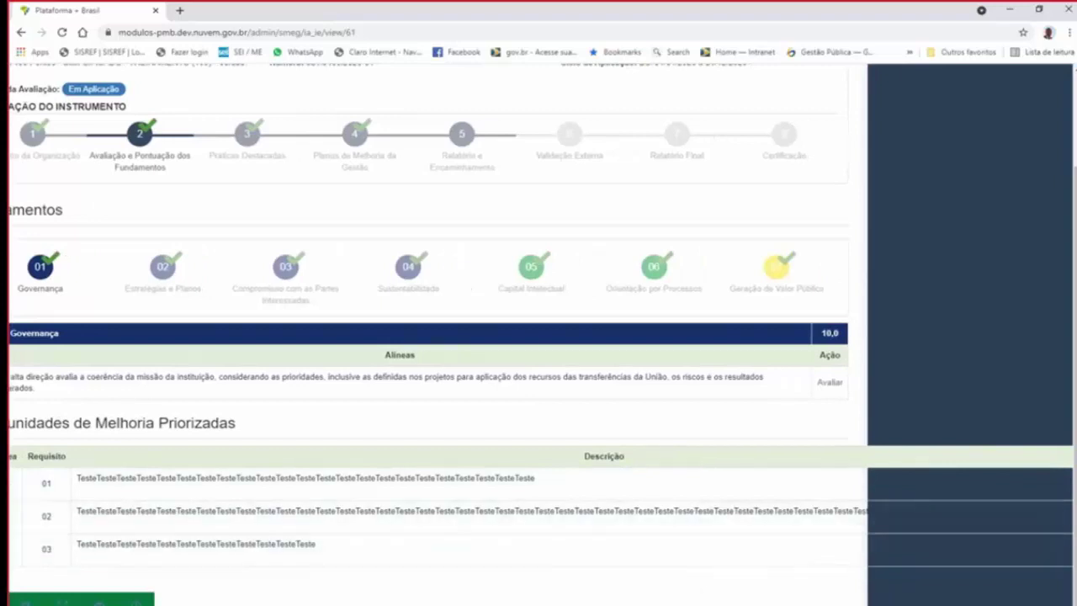
pyautogui.hscroll(-3, 539, 336)
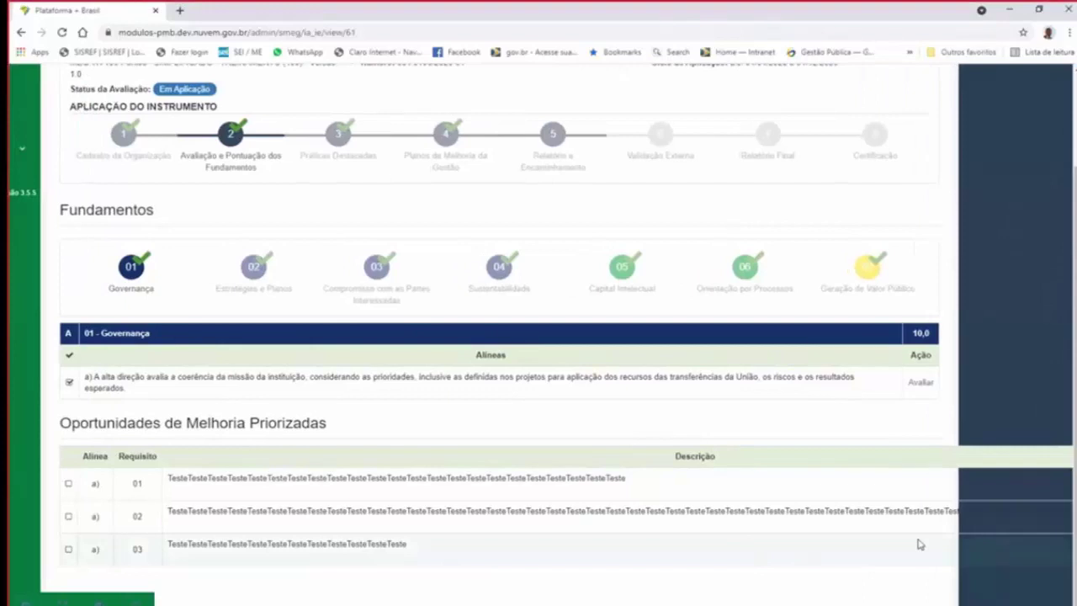
pyautogui.tripleClick(850, 510)
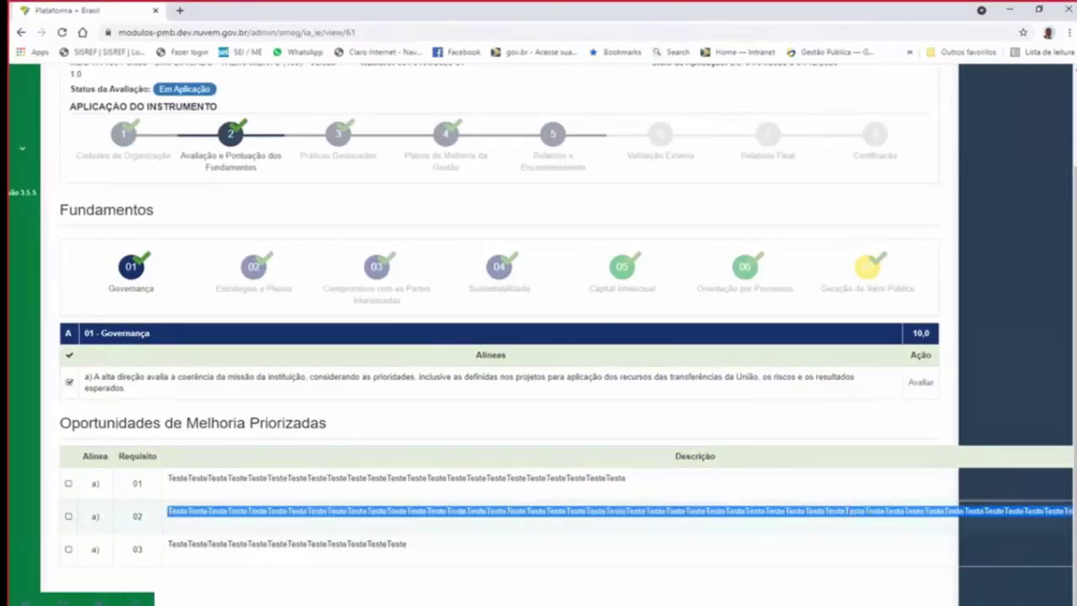
pyautogui.click(631, 520)
pyautogui.click(130, 269)
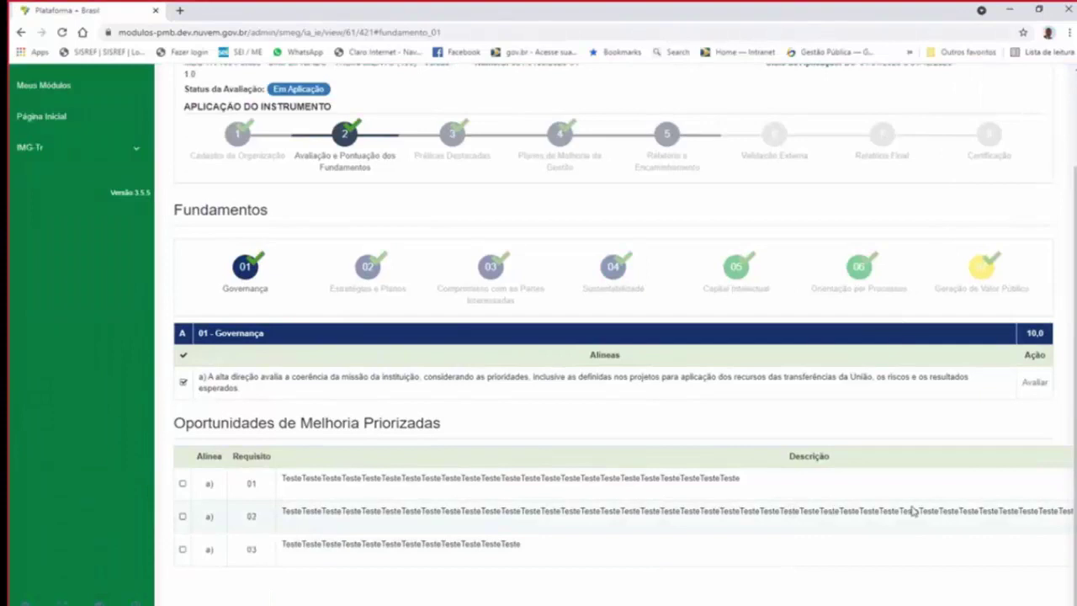
pyautogui.moveTo(919, 509); pyautogui.dragTo(282, 522)
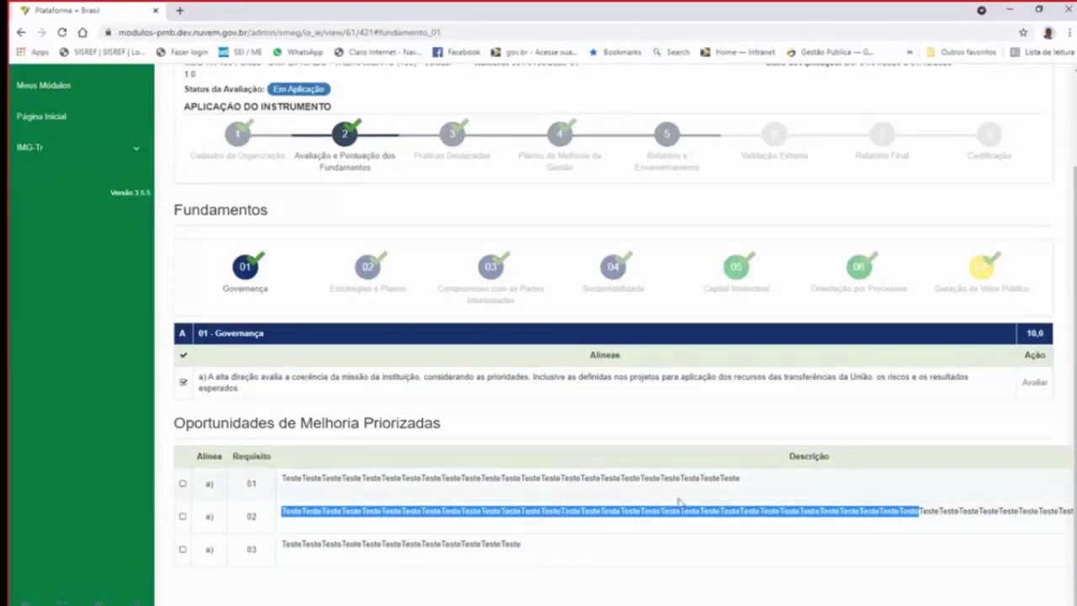
pyautogui.scroll(2, 648, 513)
pyautogui.scroll(-2, 622, 512)
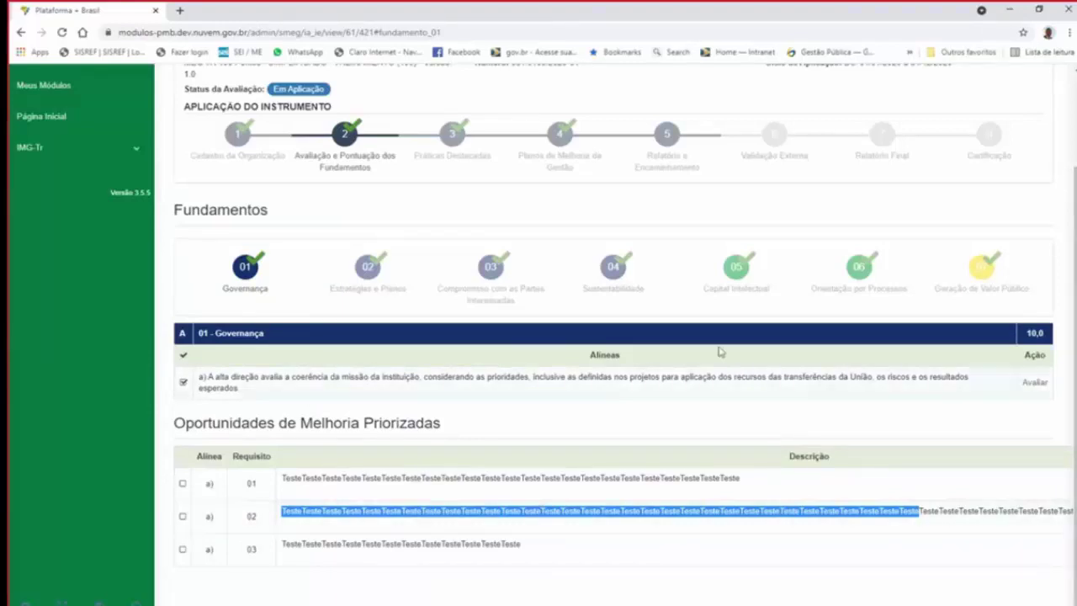
# - Delete the registered Oportunidade de Melhoria of Governança's factor 02, save the evaluation and return to the fundamentos overview
pyautogui.click(1037, 385)
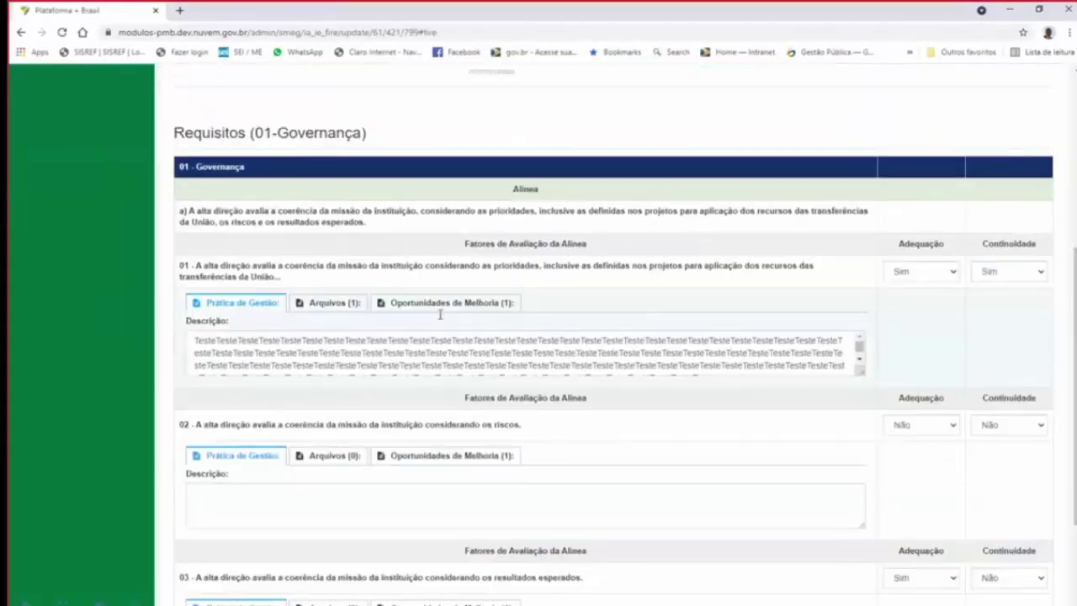
pyautogui.scroll(-2, 436, 312)
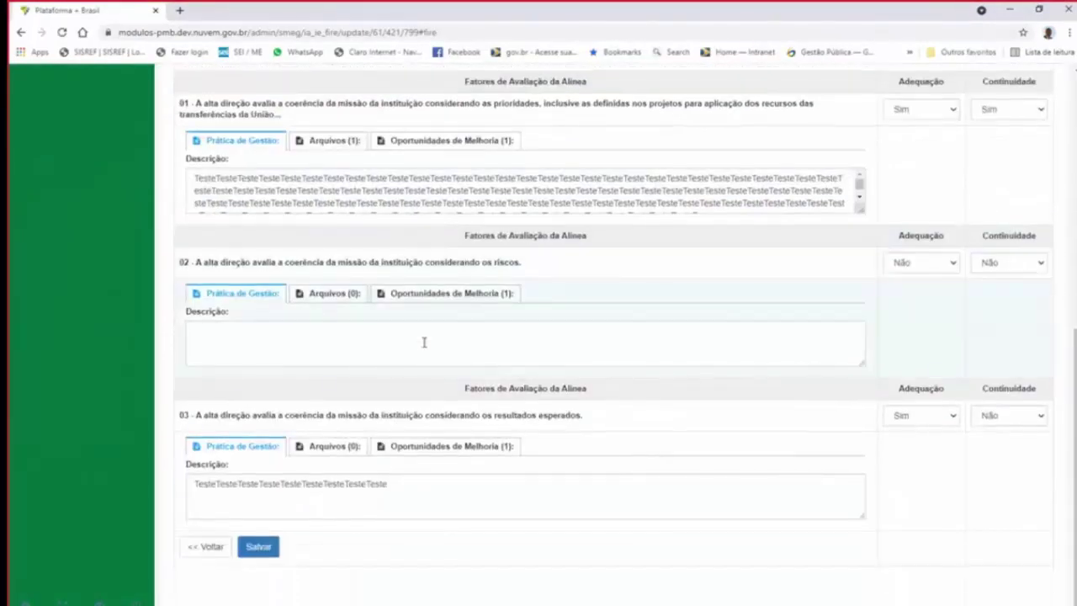
pyautogui.click(447, 294)
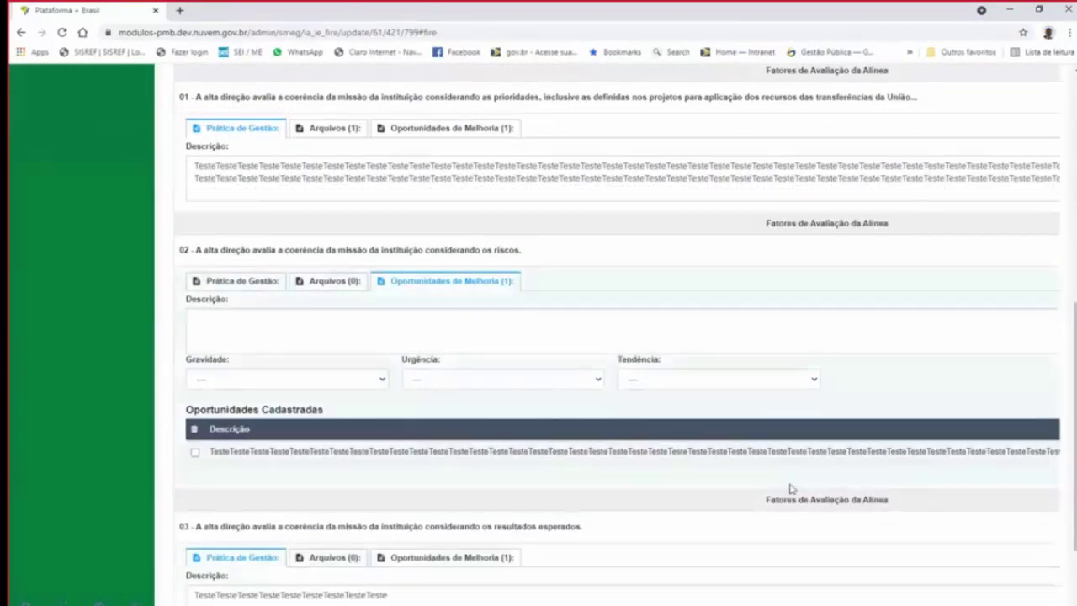
pyautogui.moveTo(806, 452); pyautogui.dragTo(195, 455)
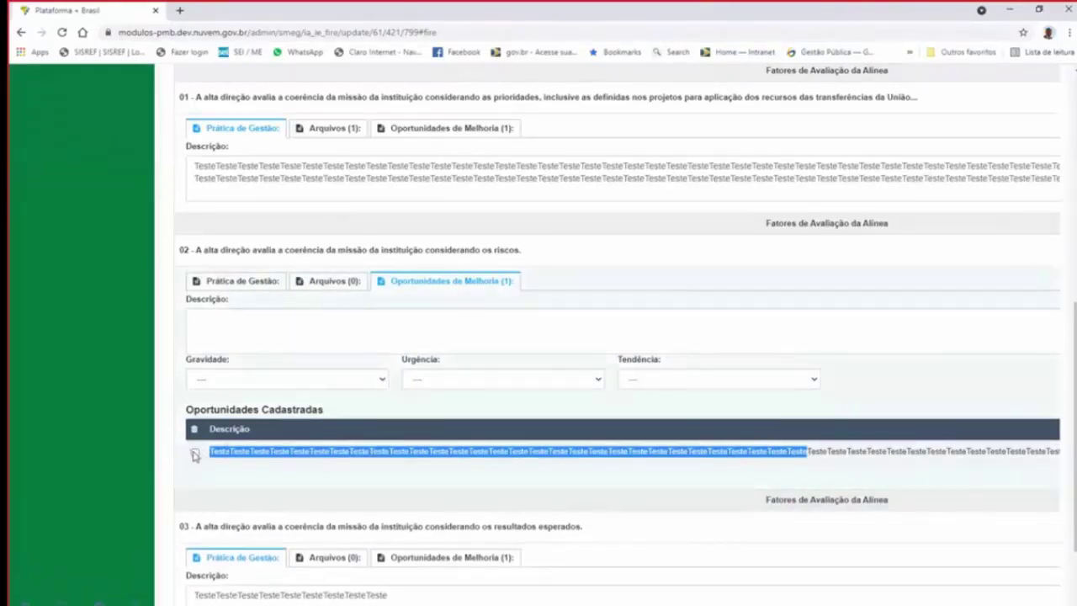
pyautogui.scroll(-3, 358, 500)
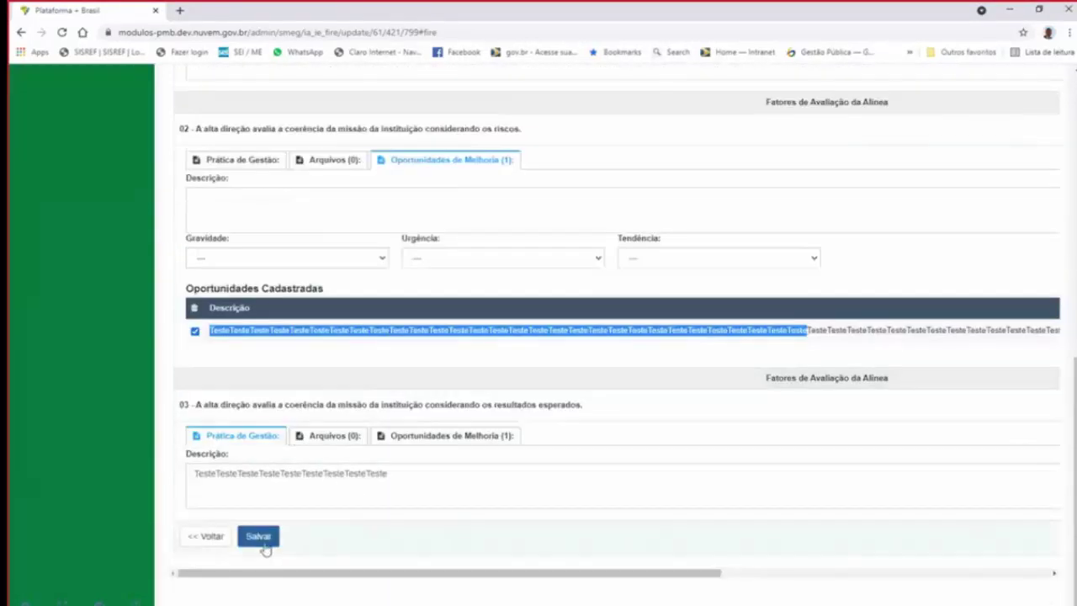
pyautogui.click(259, 544)
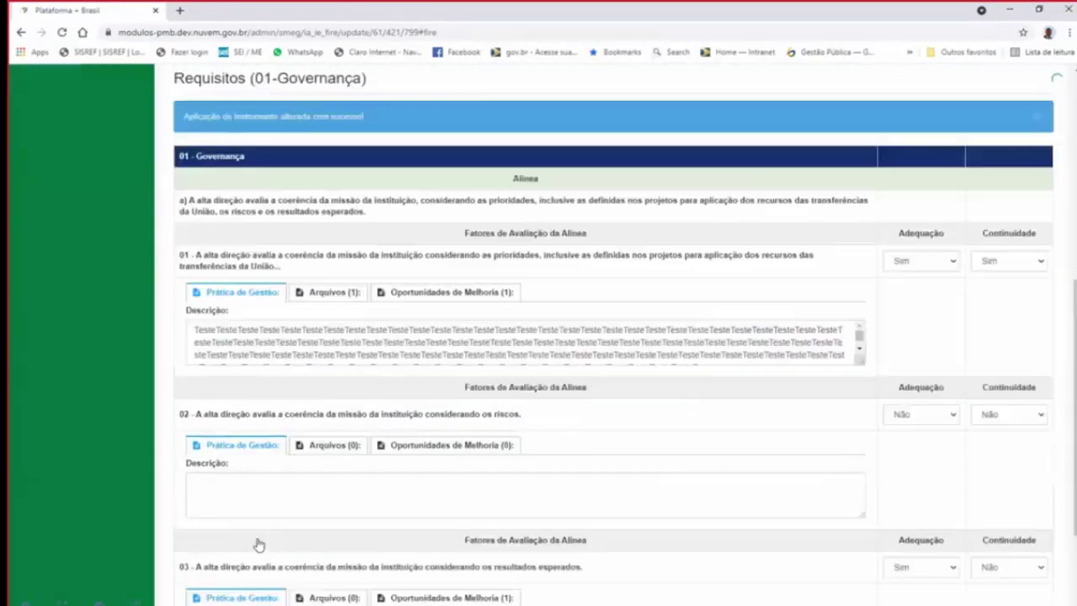
pyautogui.scroll(-2, 472, 432)
pyautogui.scroll(4, 384, 414)
pyautogui.scroll(-4, 336, 480)
pyautogui.click(212, 546)
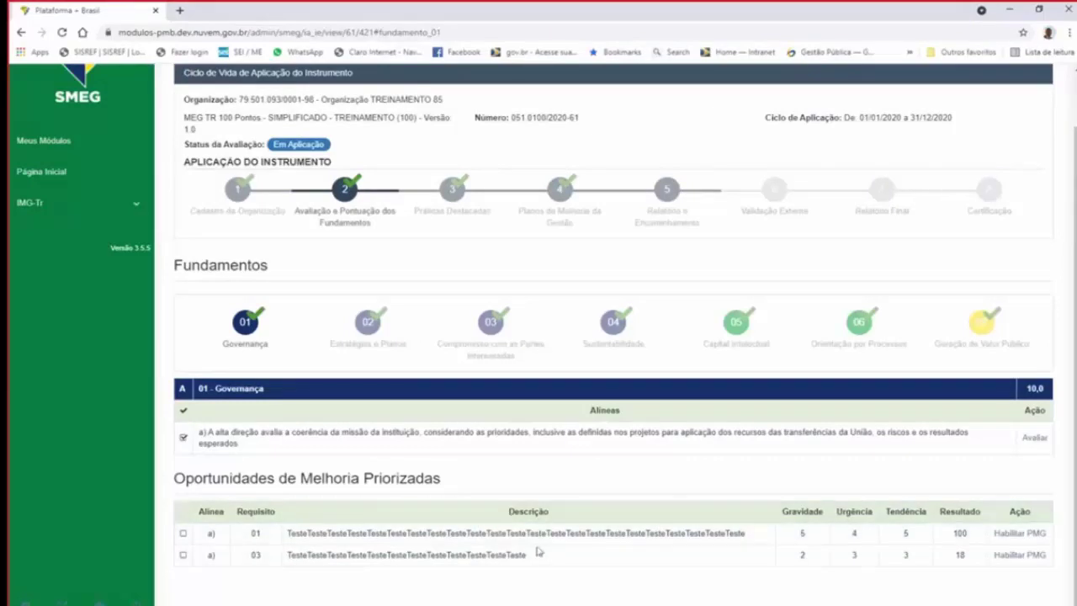
# - Enable PMG for the improvement opportunities of Governança's requisito 01 and Estratégias e Planos' requisito 02
pyautogui.click(1014, 533)
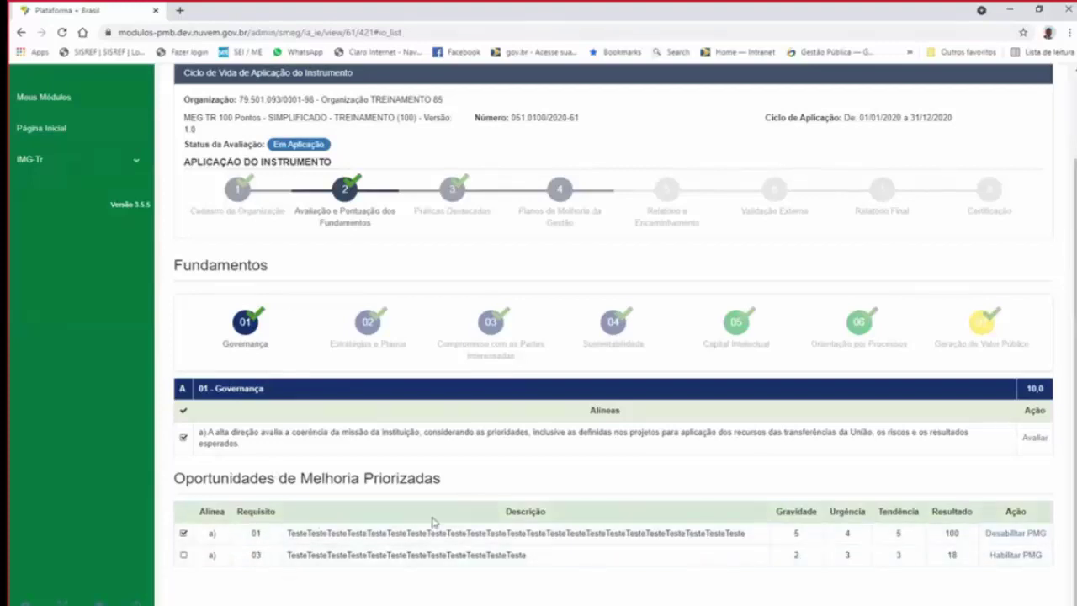
pyautogui.click(359, 329)
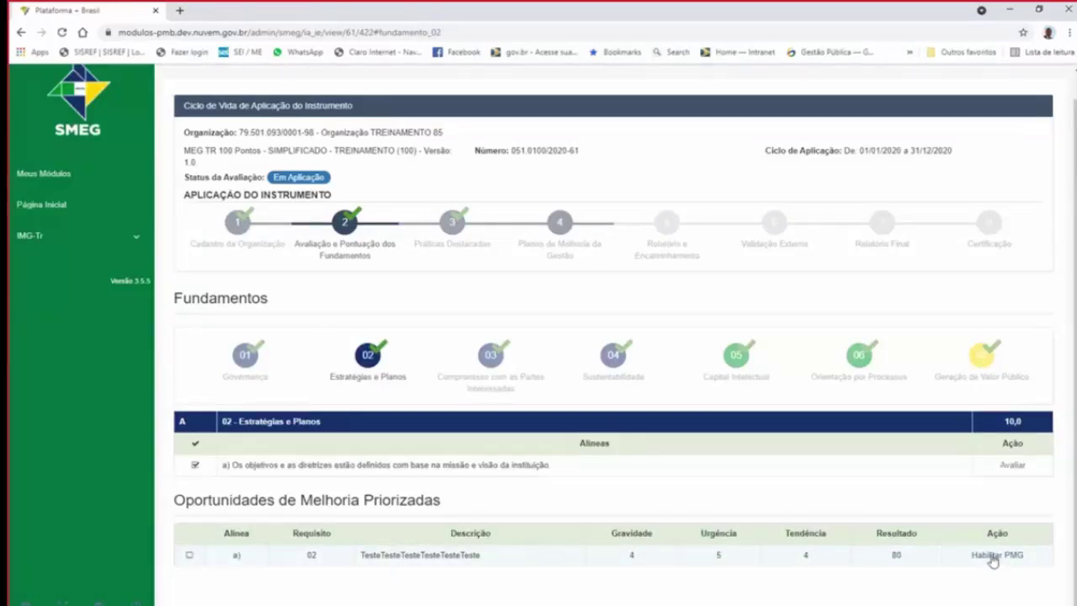
pyautogui.click(992, 555)
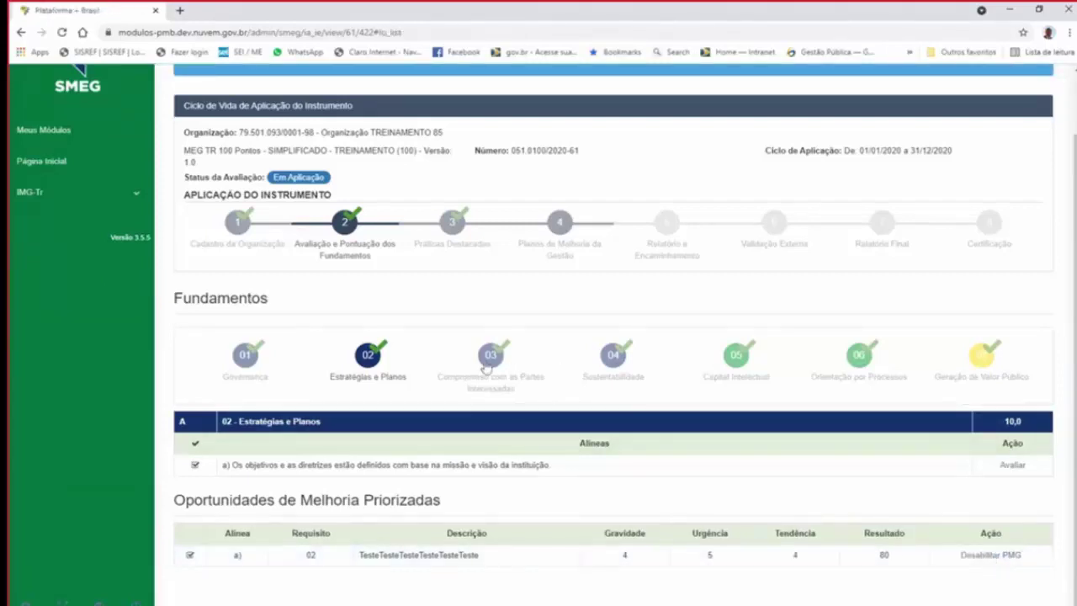
# - Review the prioritized improvement opportunities of Compromisso com as Partes Interessadas, Sustentabilidade and Capital Intelectual
pyautogui.click(487, 367)
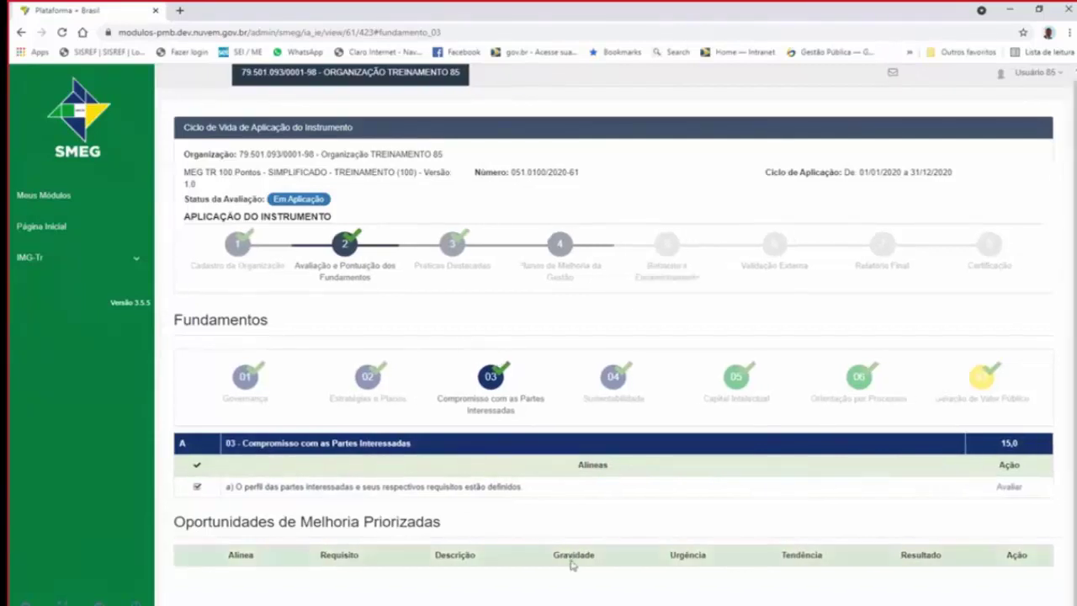
pyautogui.click(623, 385)
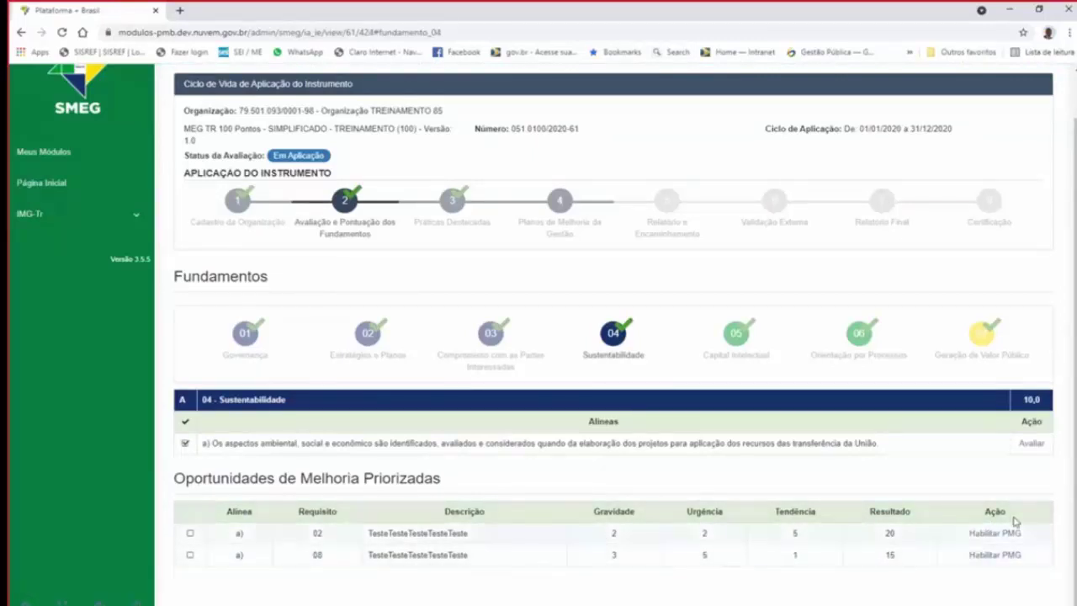
pyautogui.click(741, 341)
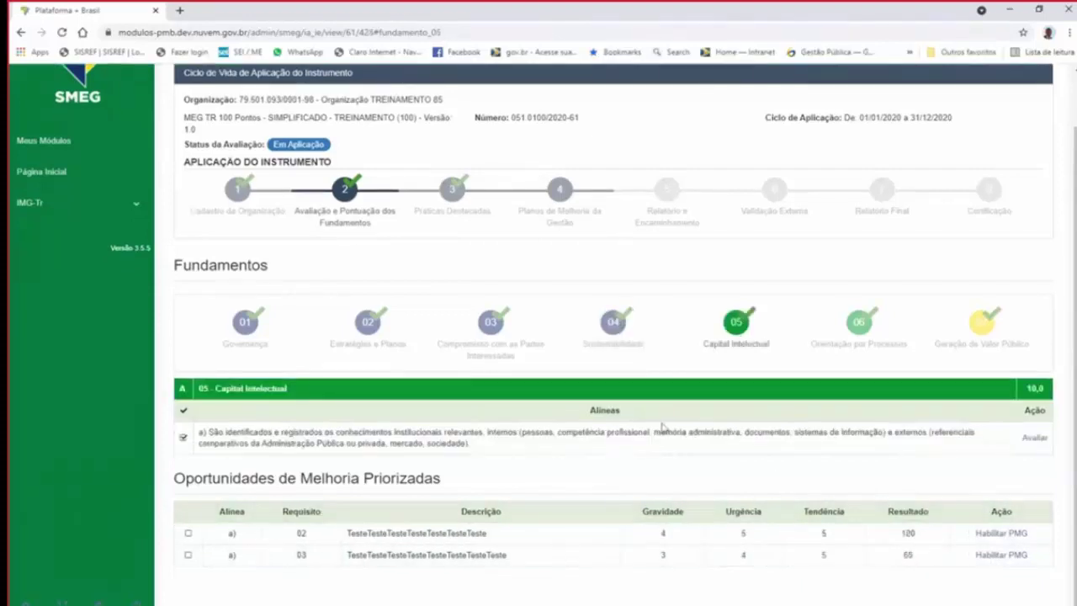
# - Check Orientação por Processos and enable PMG for the improvement opportunity of Geração de Valor Público's requisito 01
pyautogui.click(855, 323)
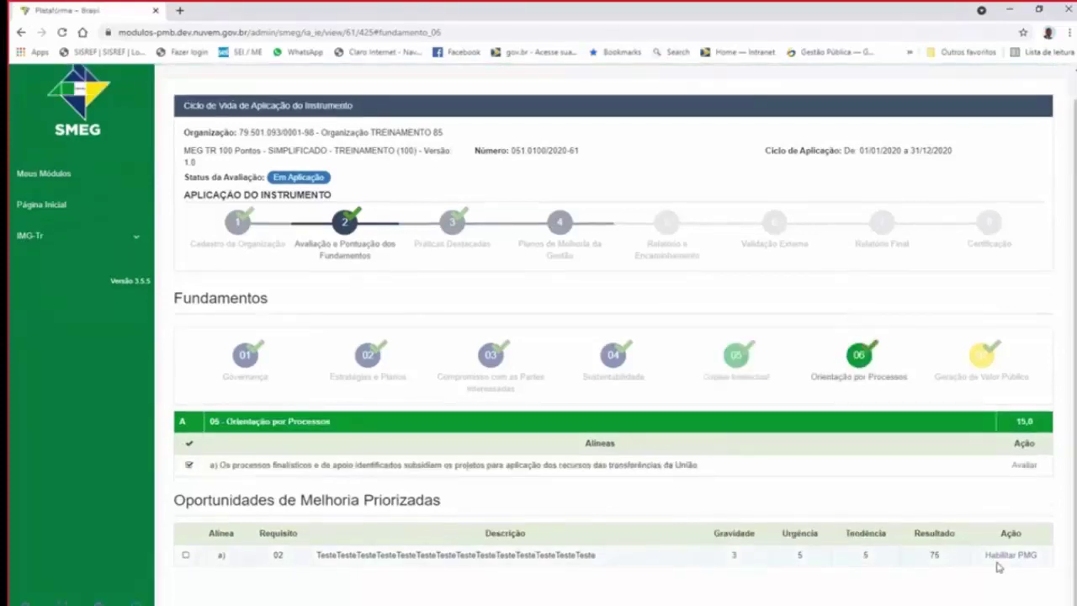
pyautogui.click(986, 362)
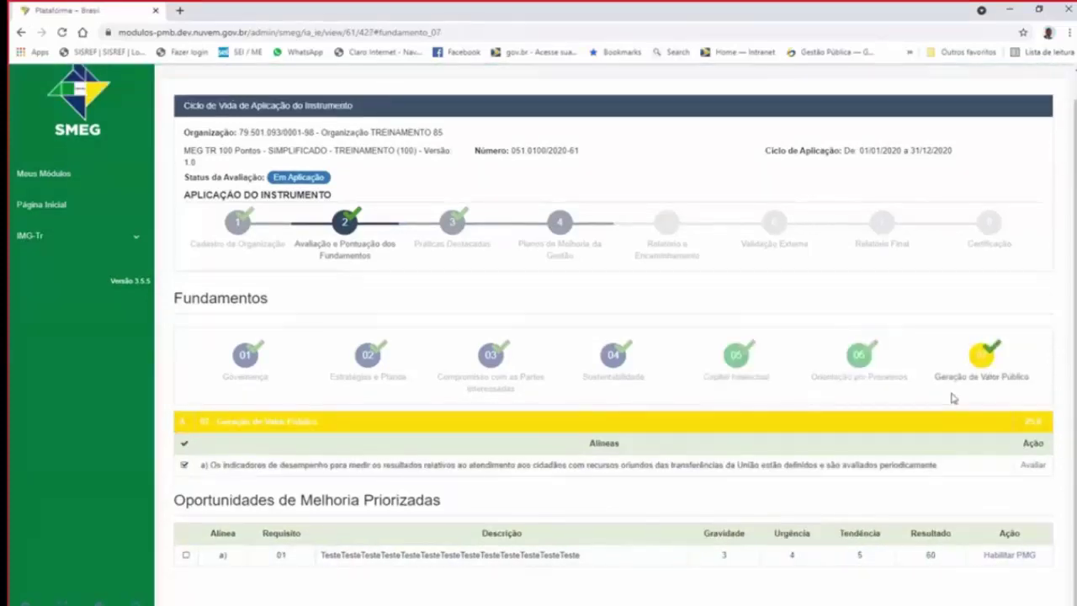
pyautogui.click(1001, 556)
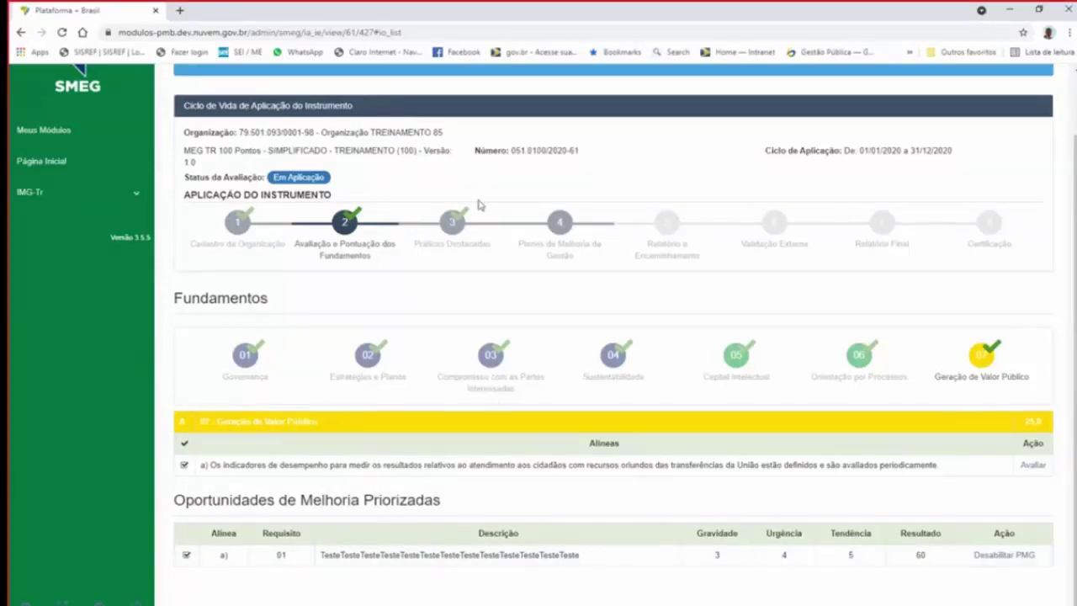
# - In Planos de Melhoria da Gestão, start Governança's PMG with a name of repeated "Teste", Indicador de Desempenho "Percentual ..." and Meta 55%
pyautogui.click(560, 229)
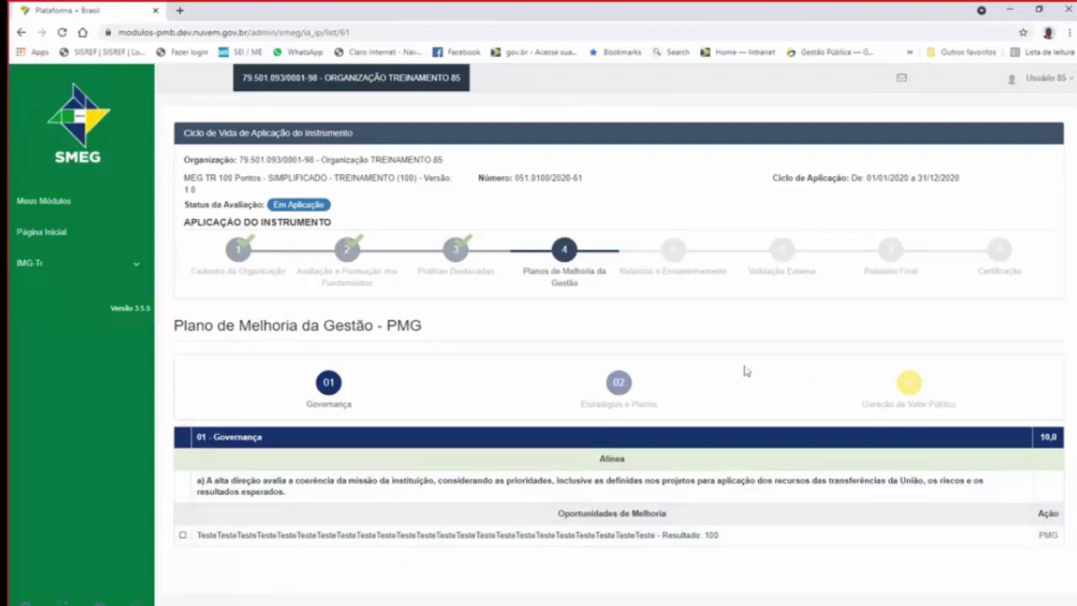
pyautogui.click(1046, 536)
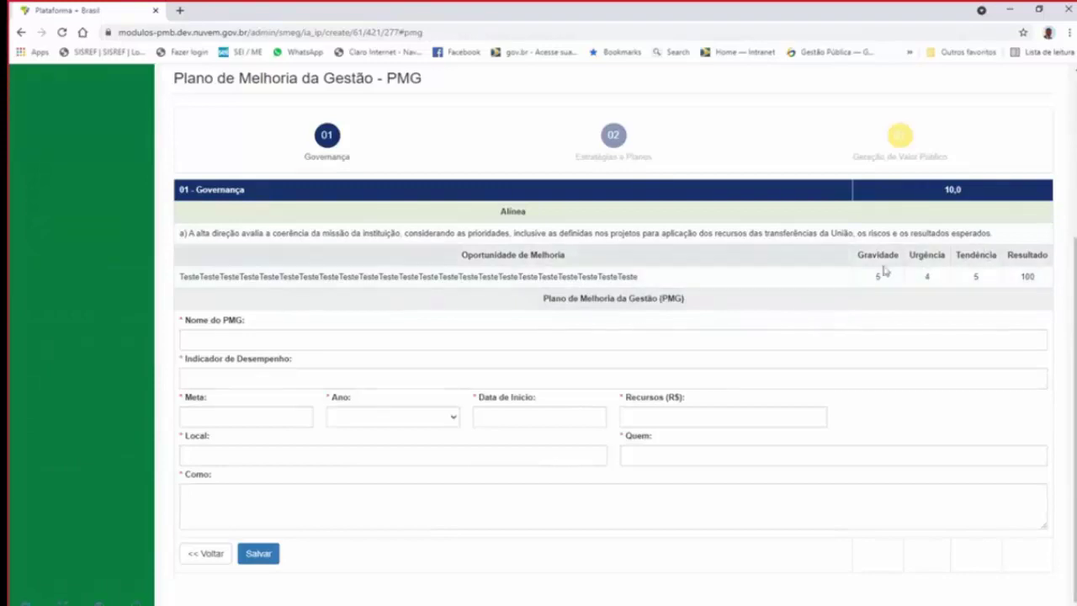
pyautogui.click(240, 337)
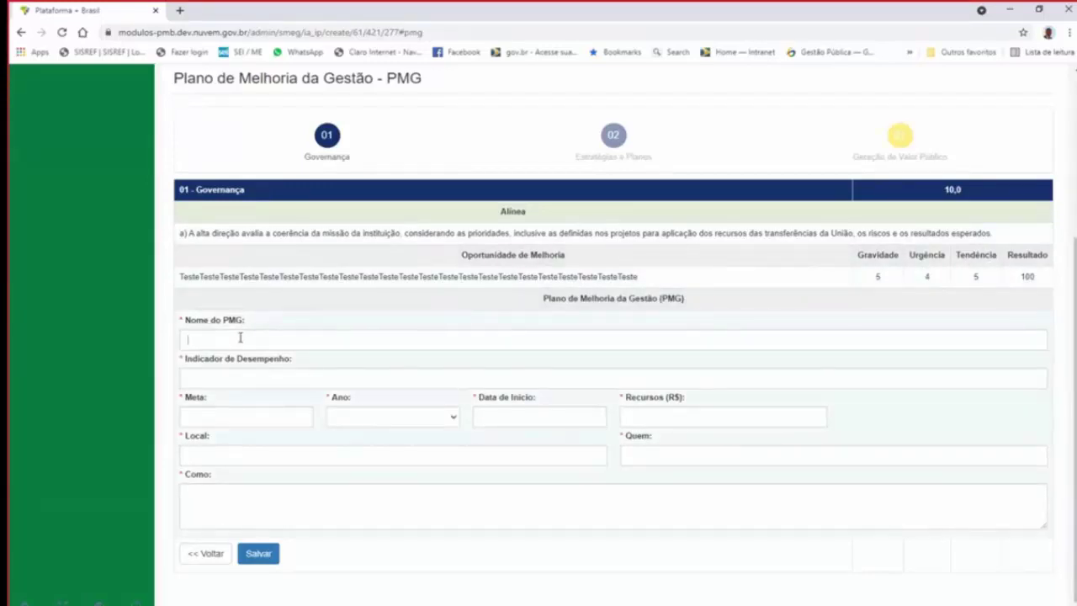
pyautogui.write('T')
pyautogui.press('BackSpace')
pyautogui.write('TesteTesteTesteTesteTesteTesteTesteTesteTesteTesteTeste')
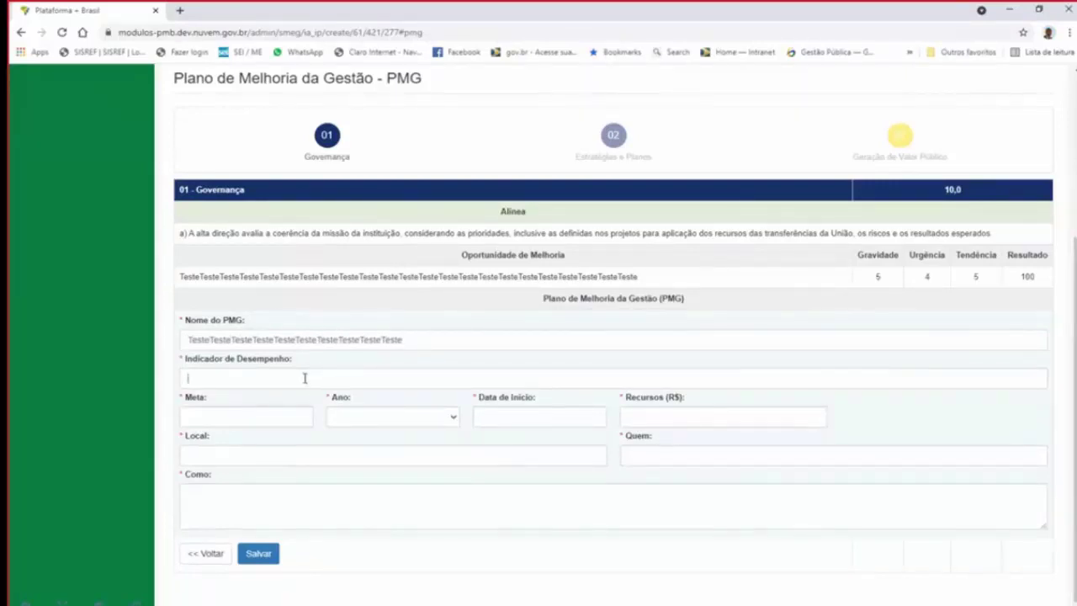
pyautogui.write('Percentual (%')
pyautogui.click(272, 423)
pyautogui.write('55%')
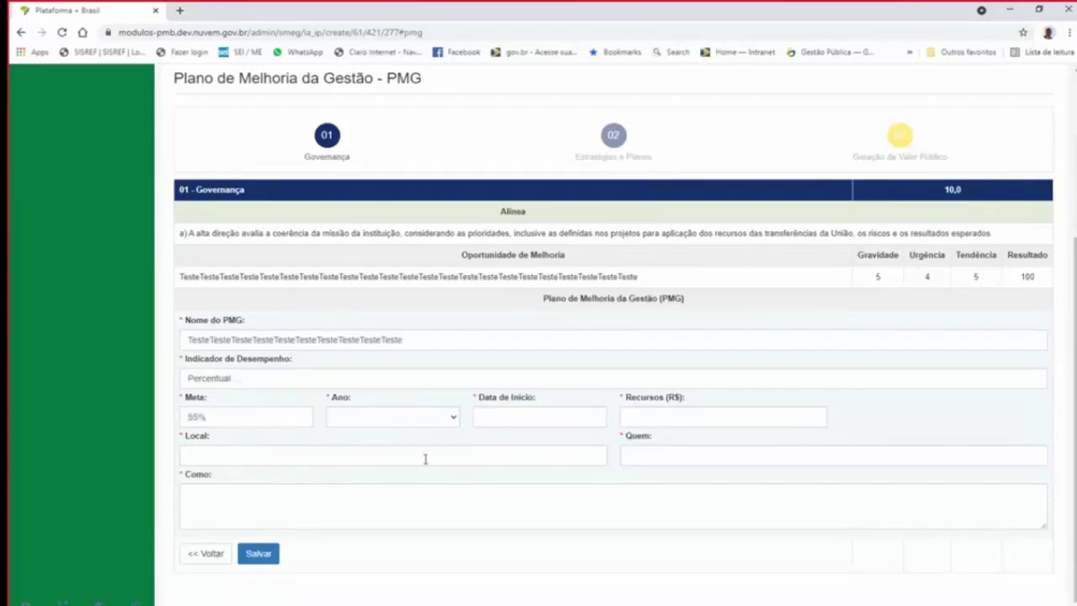
# - Check the Ciclo de Aplicação and set Governança's PMG to Ano 2021, Data de Início 30/06/2021 and Recursos 0,00
pyautogui.click(455, 419)
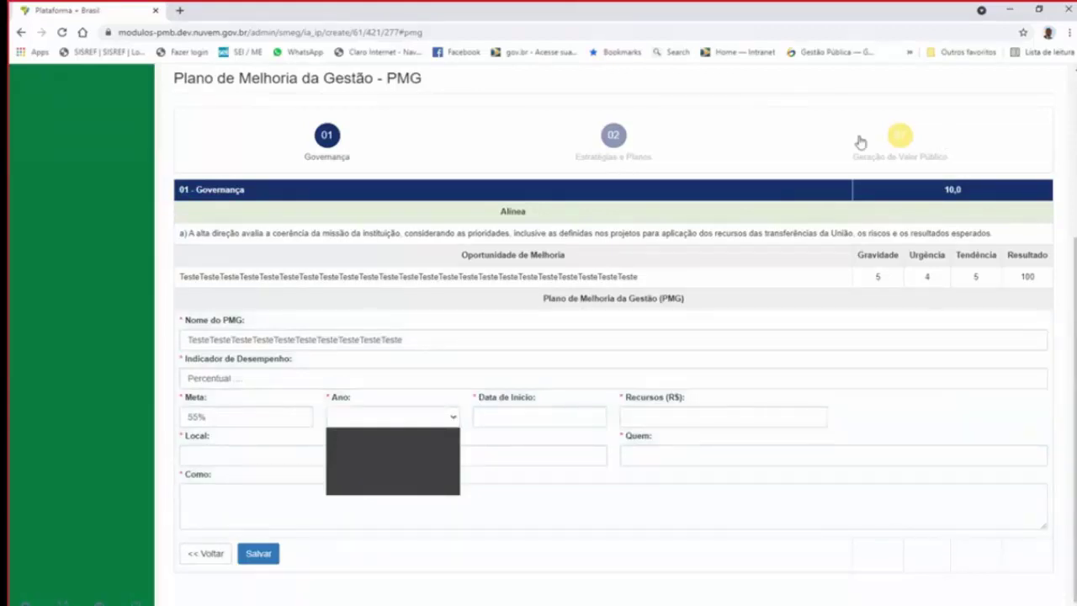
pyautogui.scroll(2, 856, 160)
pyautogui.scroll(1, 857, 160)
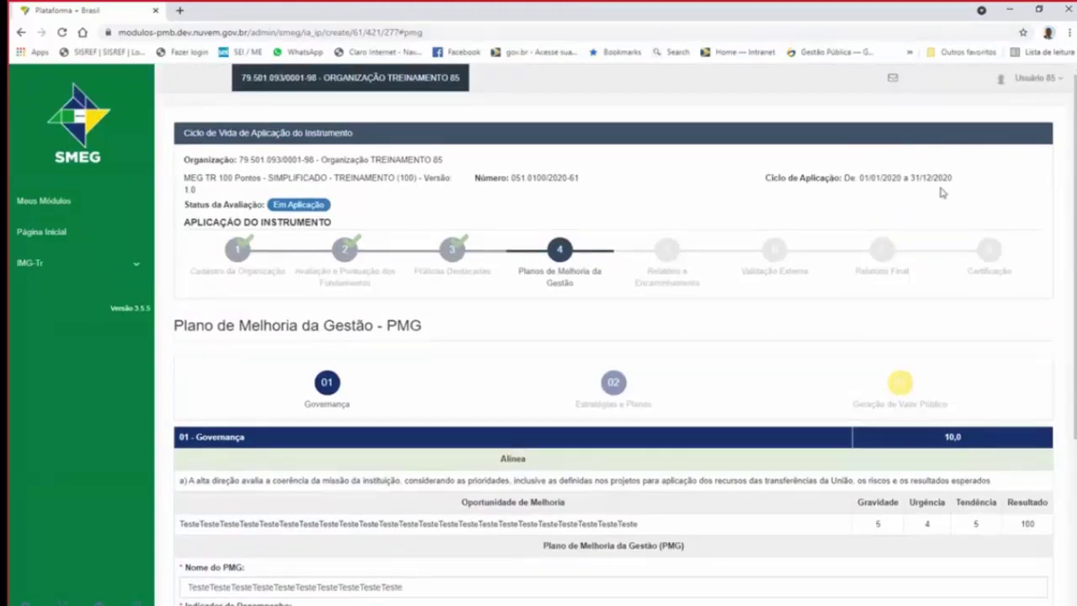
pyautogui.scroll(-3, 365, 492)
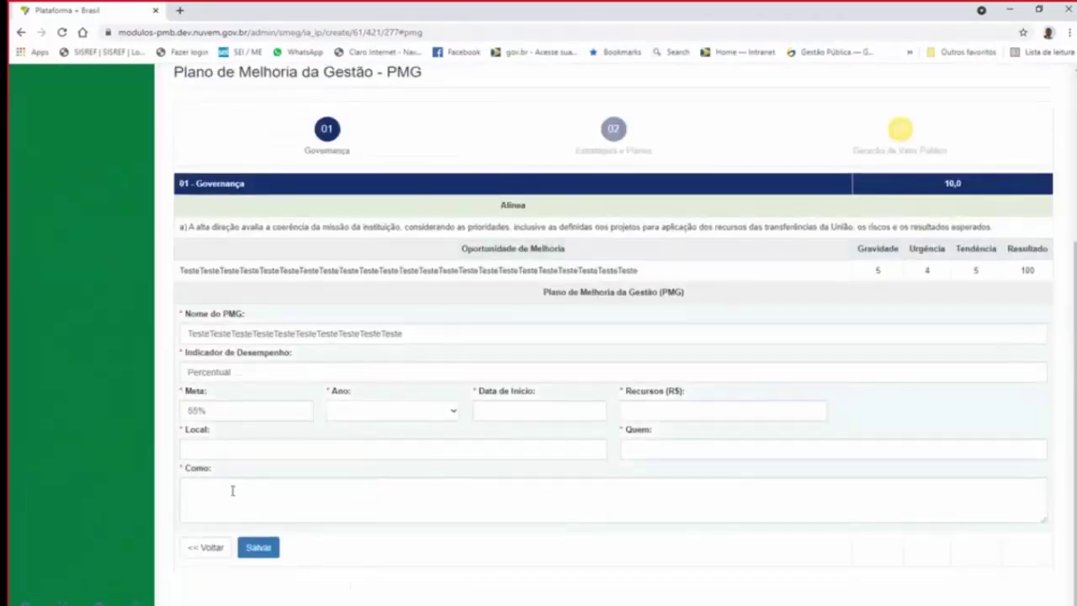
pyautogui.click(454, 412)
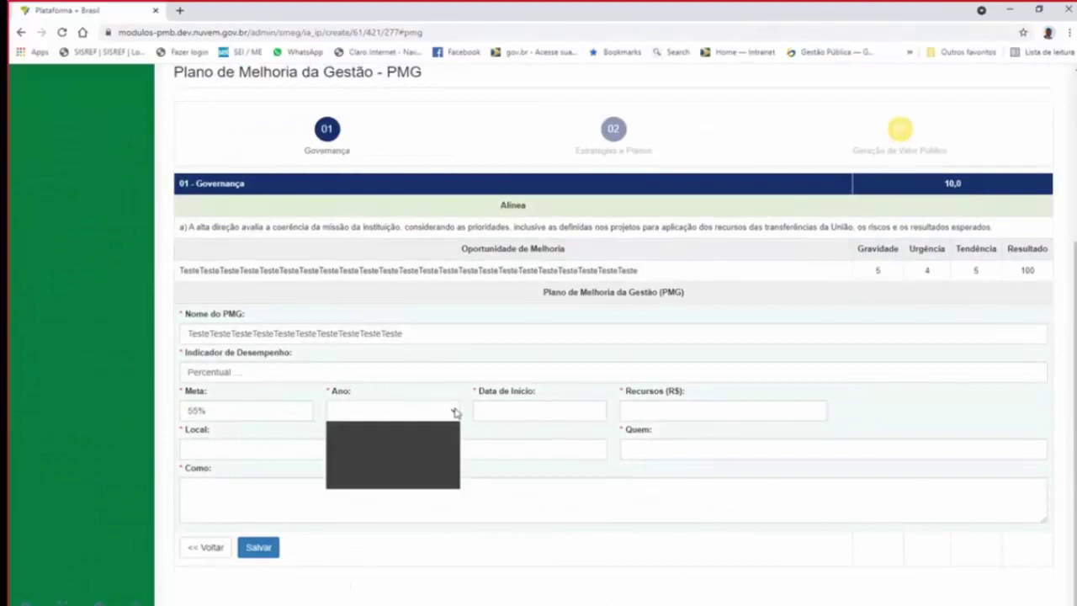
pyautogui.click(362, 453)
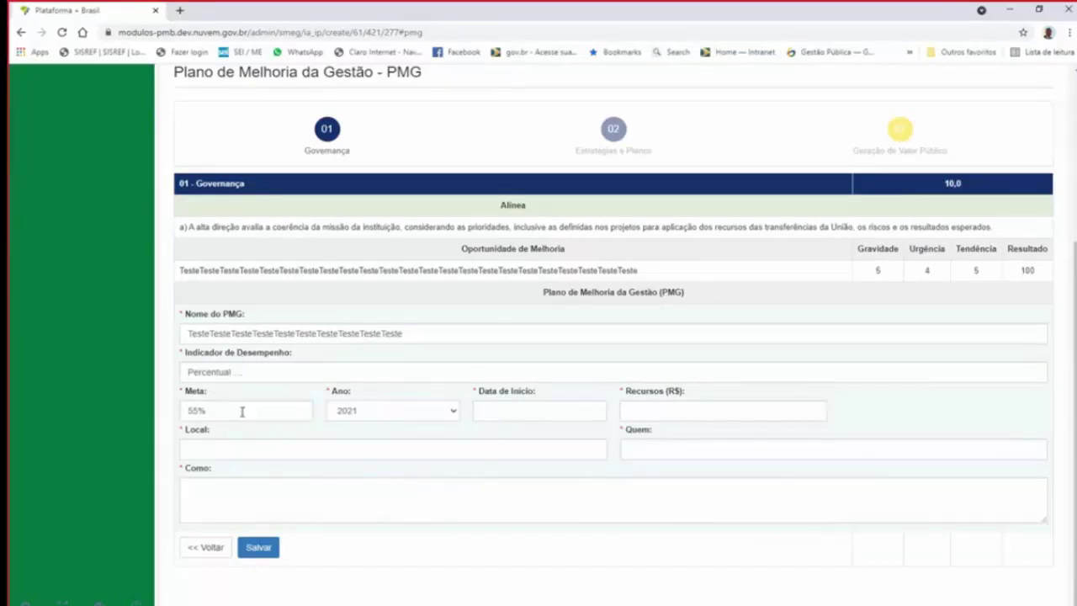
pyautogui.click(536, 410)
pyautogui.write('30/06/')
pyautogui.write('2021')
pyautogui.click(655, 411)
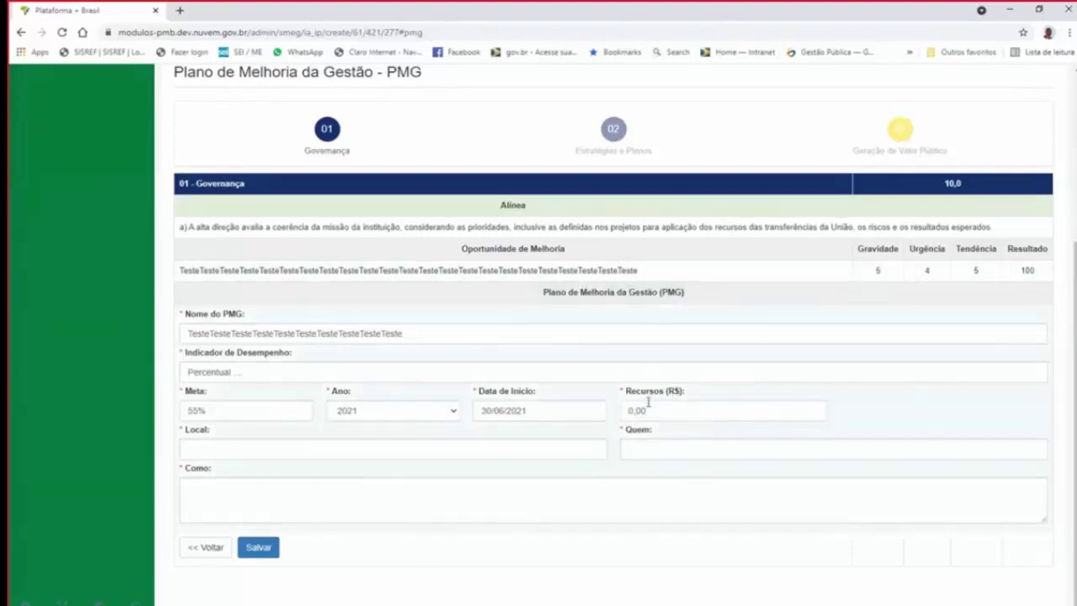
# - Enter Local "Ouvidoria do", Quem "Ouvidor" and Como "Pesquisa", and save Governança's improvement plan
pyautogui.click(222, 452)
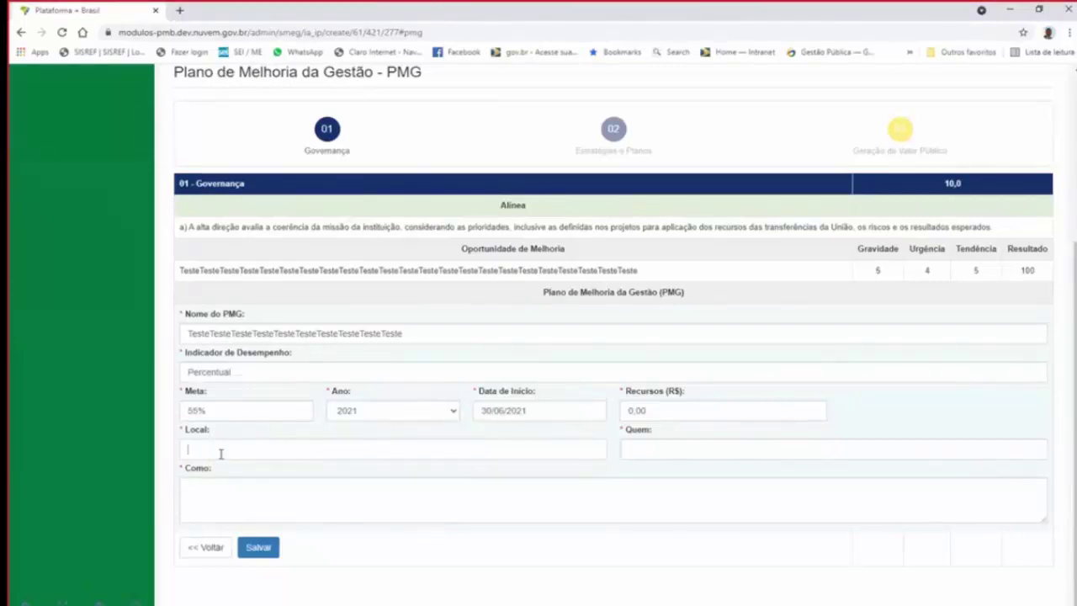
pyautogui.write('oria do')
pyautogui.click(684, 445)
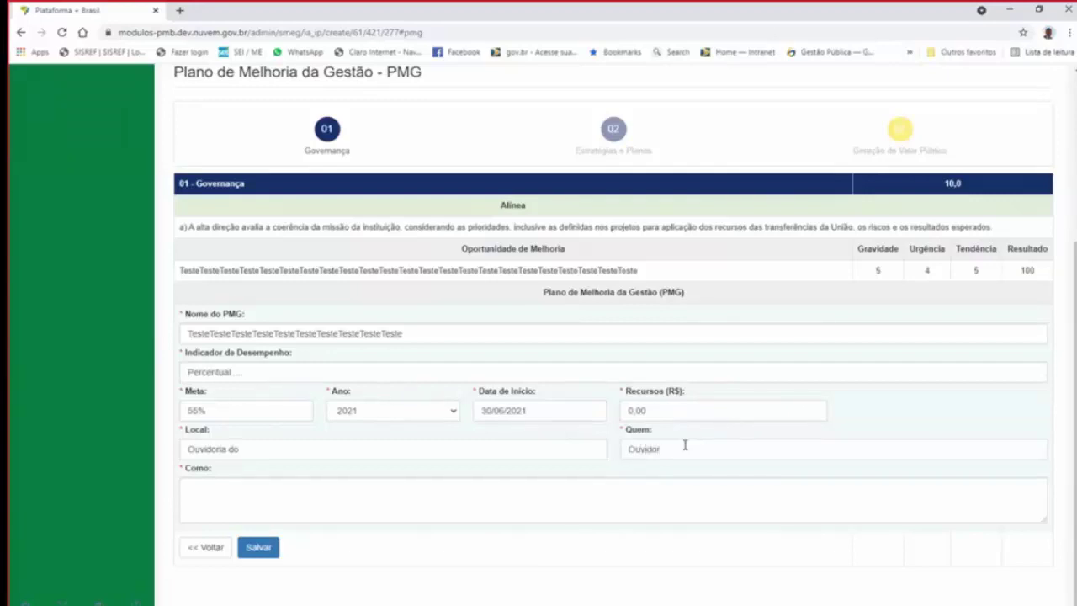
pyautogui.click(343, 490)
pyautogui.write('Pesquisa')
pyautogui.click(259, 548)
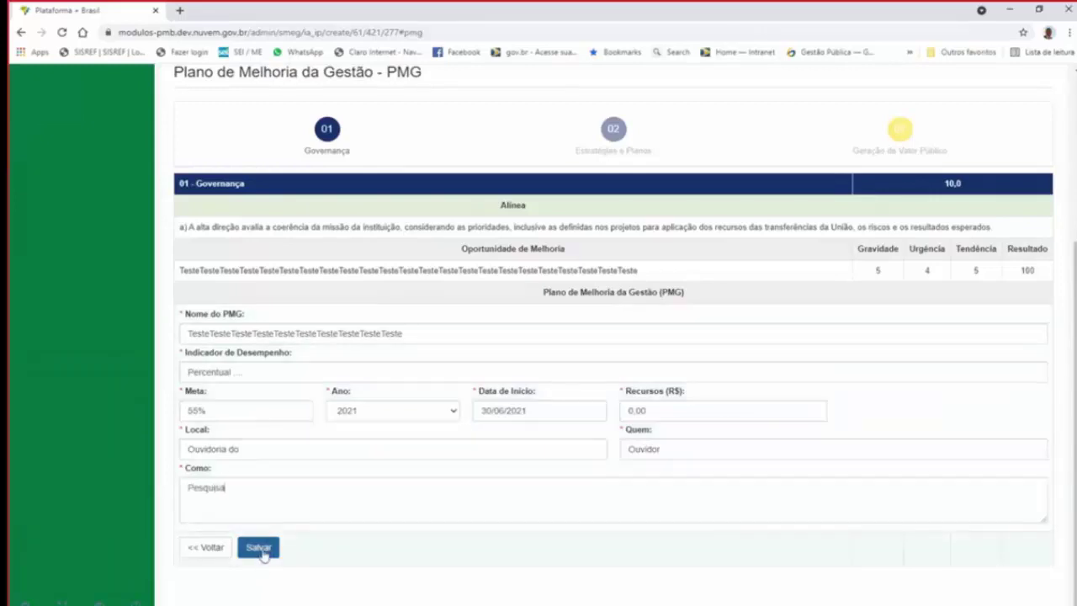
pyautogui.click(259, 548)
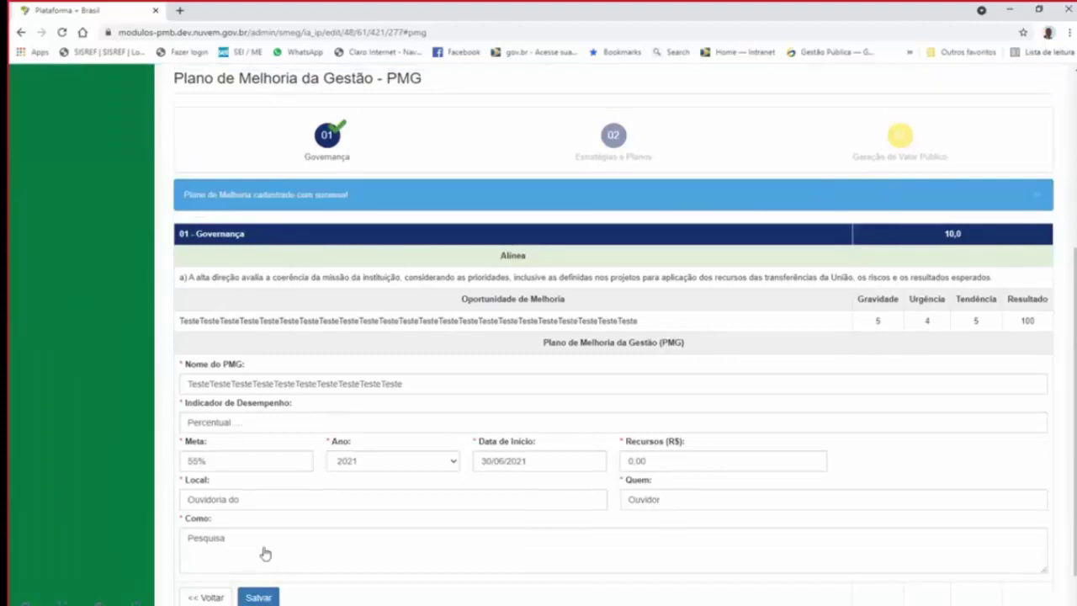
pyautogui.scroll(-1, 583, 371)
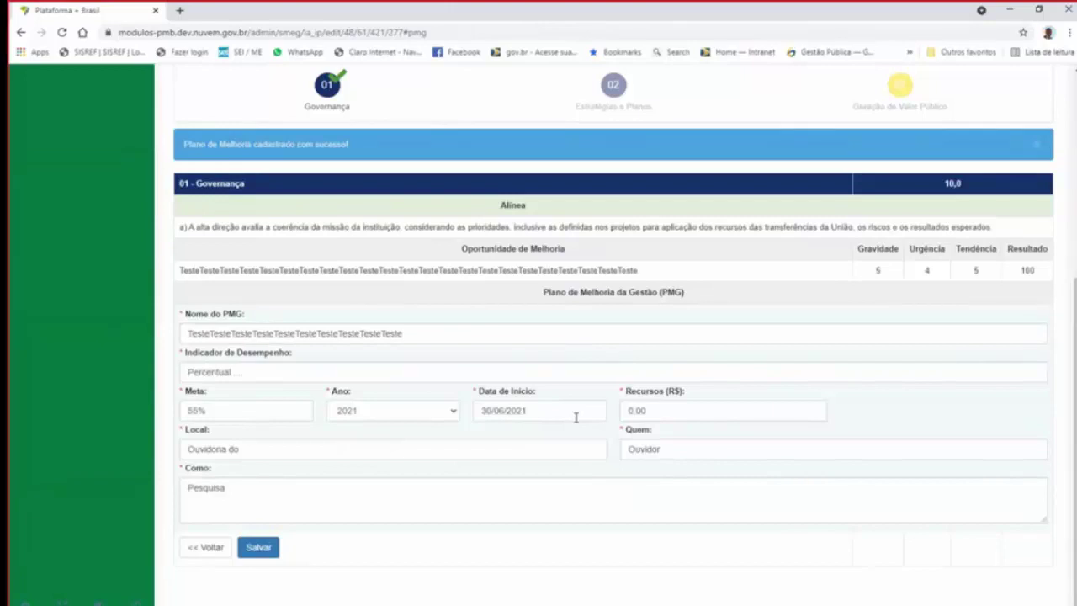
# - Start the PMG for Estratégias e Planos' improvement opportunity with "Teste" as Nome do PMG, Indicador de Desempenho and Meta
pyautogui.scroll(3, 800, 447)
pyautogui.click(613, 210)
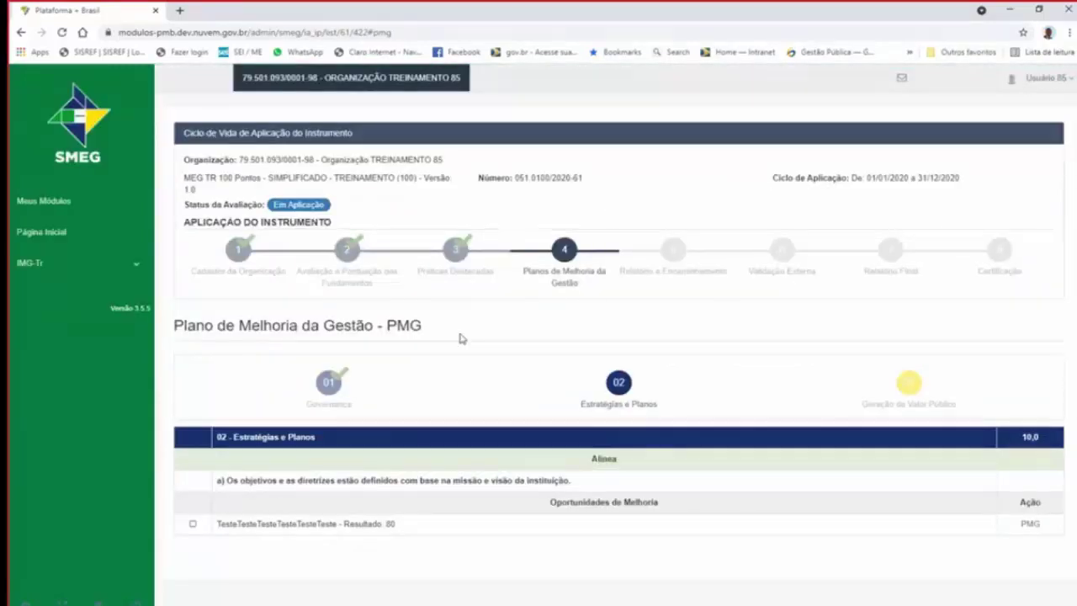
pyautogui.click(1030, 524)
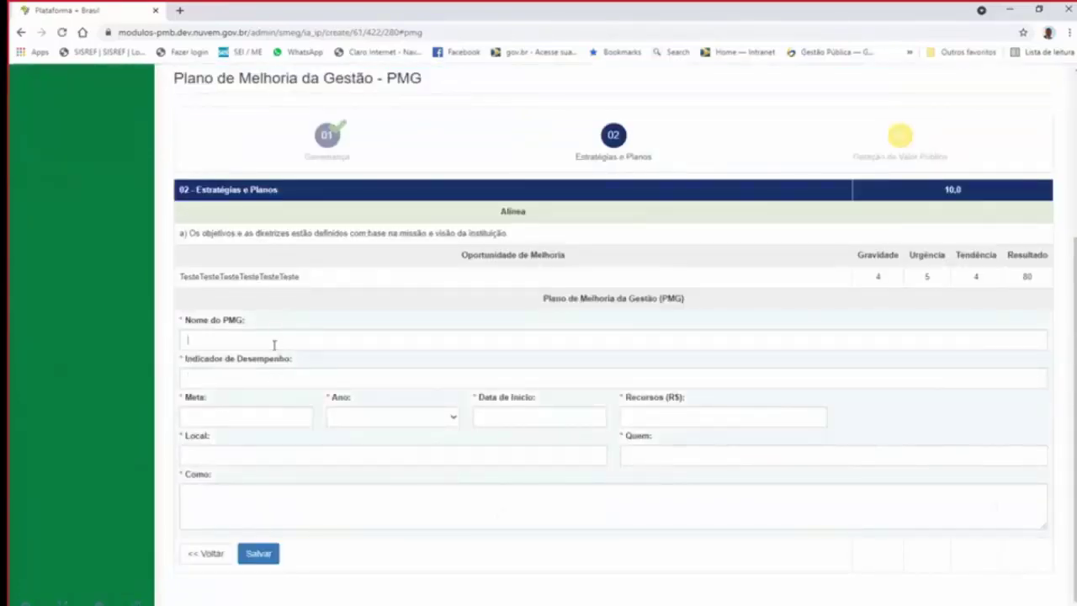
pyautogui.write('Teste')
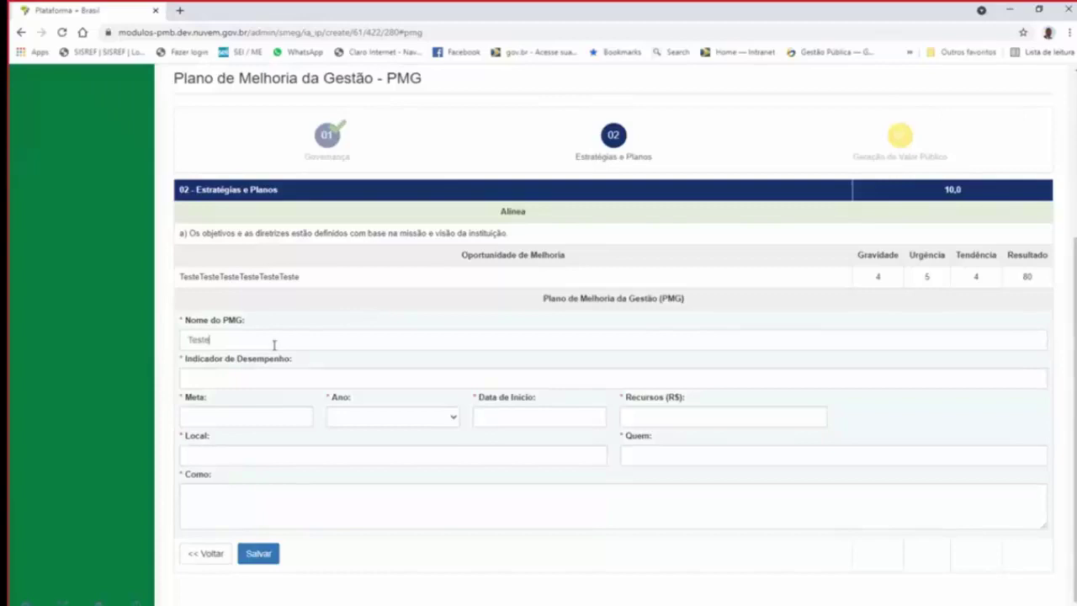
pyautogui.click(242, 379)
pyautogui.write('Teste')
pyautogui.click(231, 417)
pyautogui.write('Teste')
# - Complete Estratégias e Planos' PMG with Ano 2021, Data de Início 30/01/2021, Recursos 15.000,00 and "Teste" for Local, Quem and Como, and save it
pyautogui.click(426, 416)
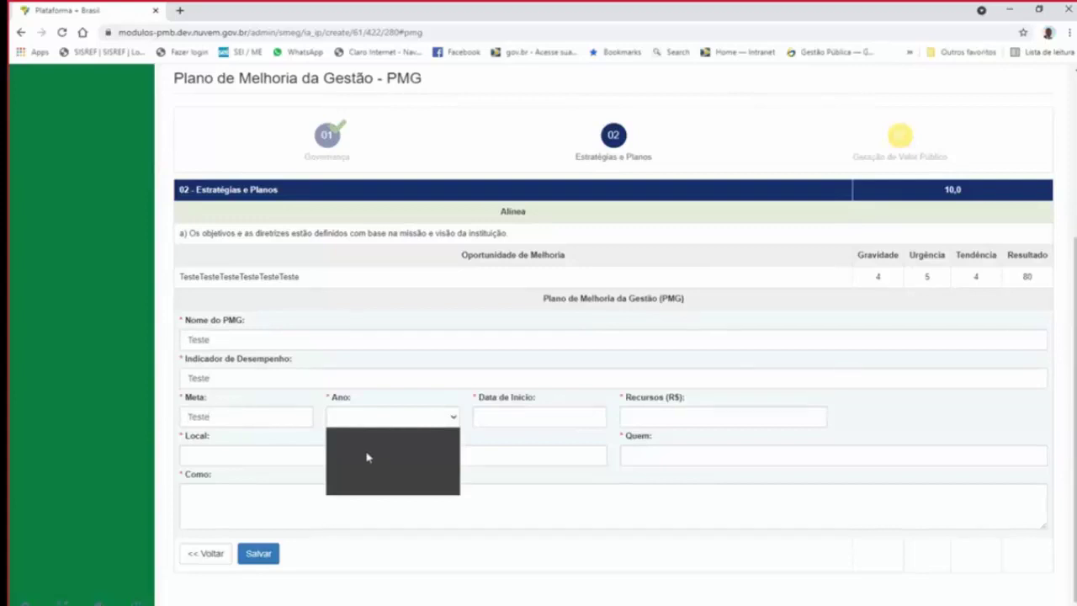
pyautogui.click(366, 457)
pyautogui.click(508, 417)
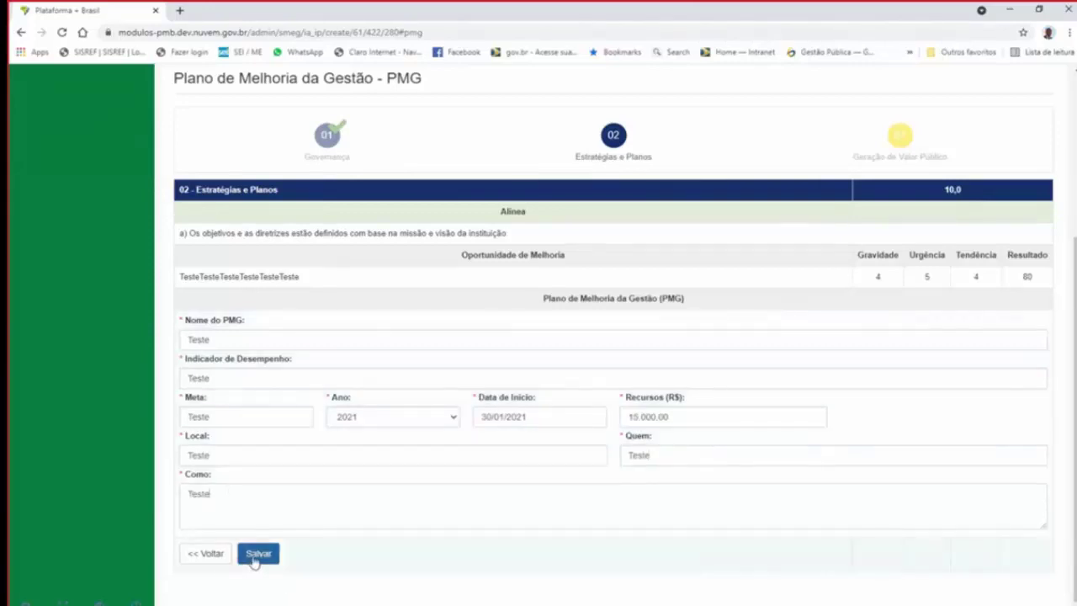
pyautogui.click(255, 557)
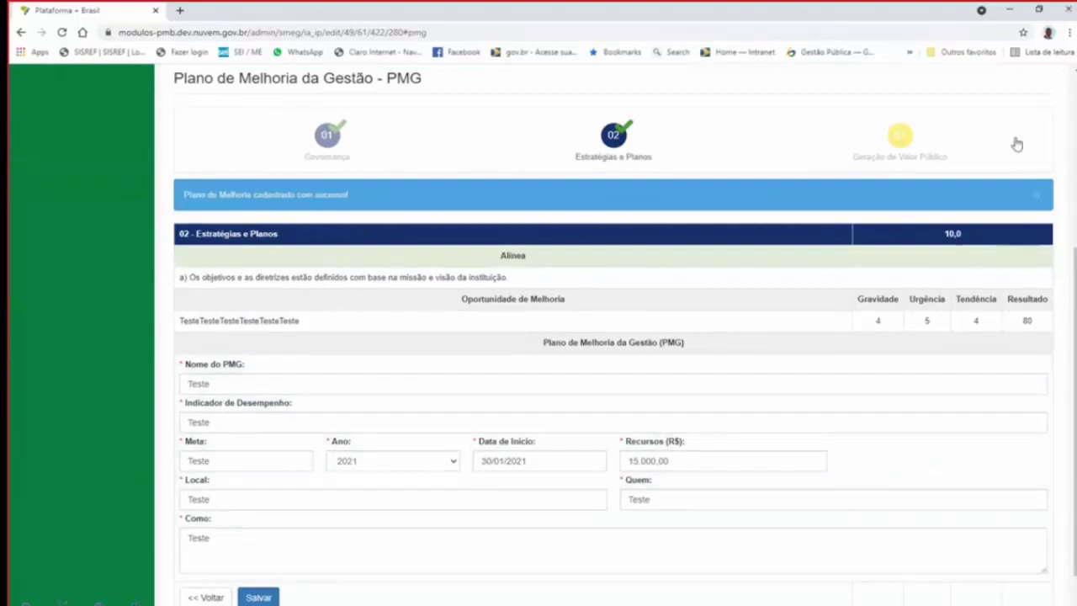
# - Start the PMG for Geração de Valor Público's improvement opportunity with "Teste" as Nome do PMG and Indicador de Desempenho, and Meta 50
pyautogui.click(907, 138)
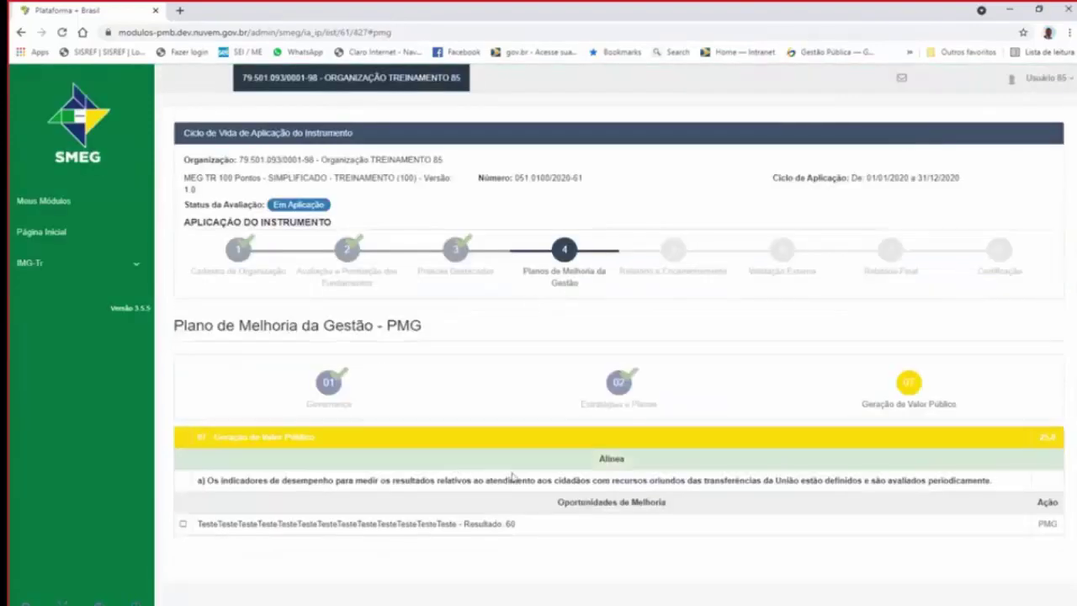
pyautogui.click(1048, 525)
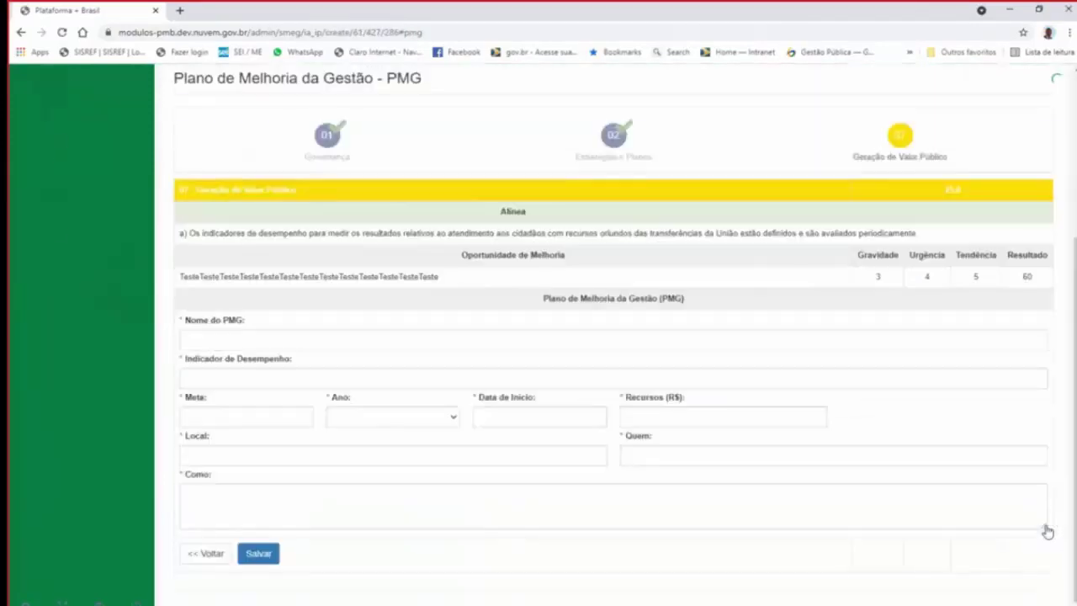
pyautogui.click(246, 340)
pyautogui.write('Teste')
pyautogui.click(228, 378)
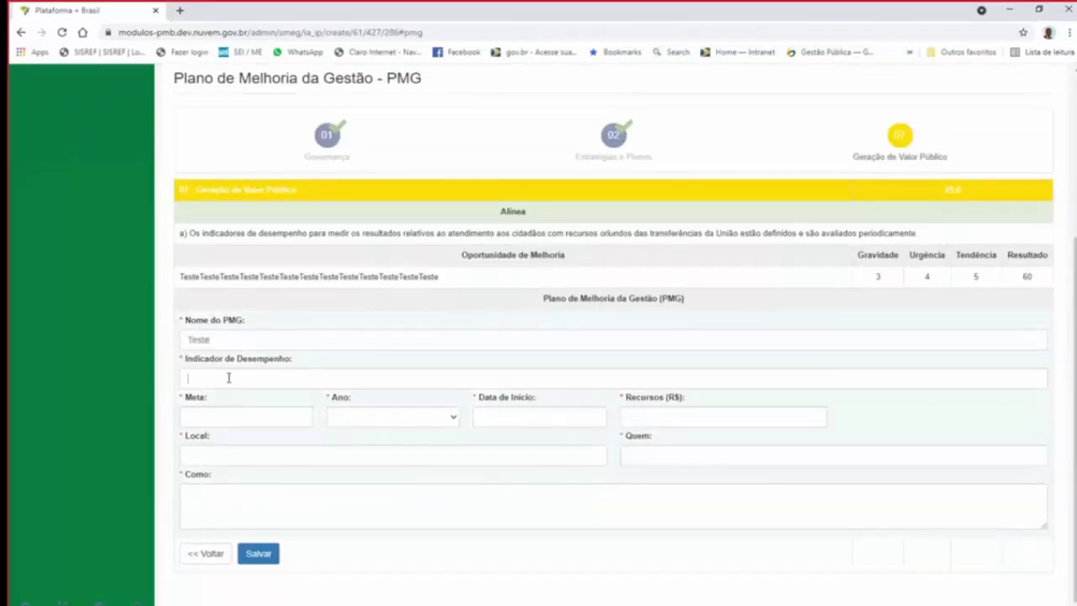
pyautogui.write('Teste')
pyautogui.click(251, 417)
pyautogui.write('50')
# - Set Geração de Valor Público's PMG to Ano 2022, Data de Início 30/09/2021 and Recursos 0,00
pyautogui.click(384, 418)
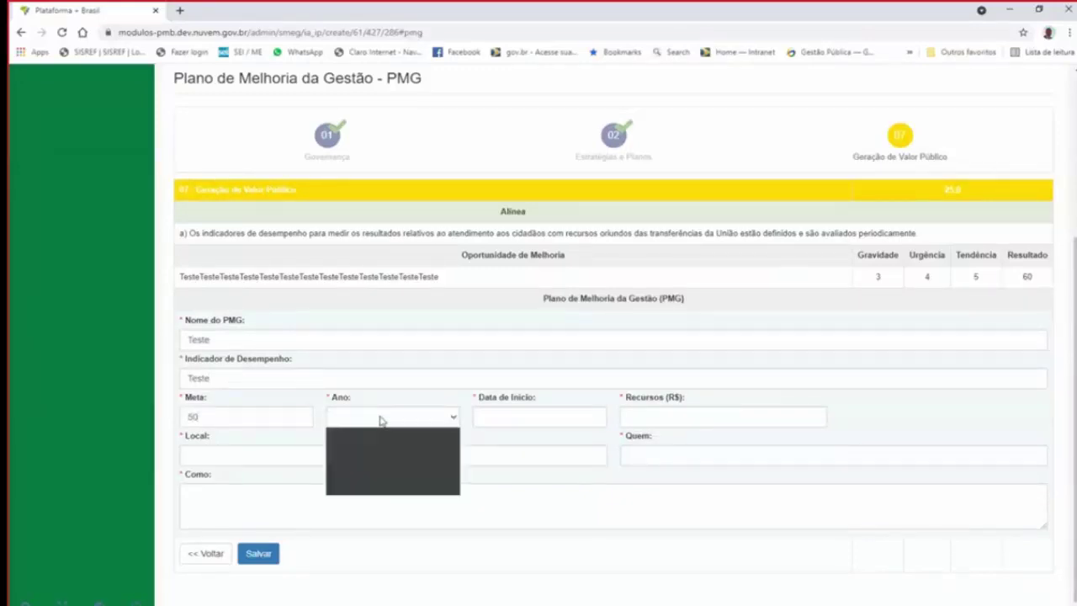
pyautogui.click(362, 464)
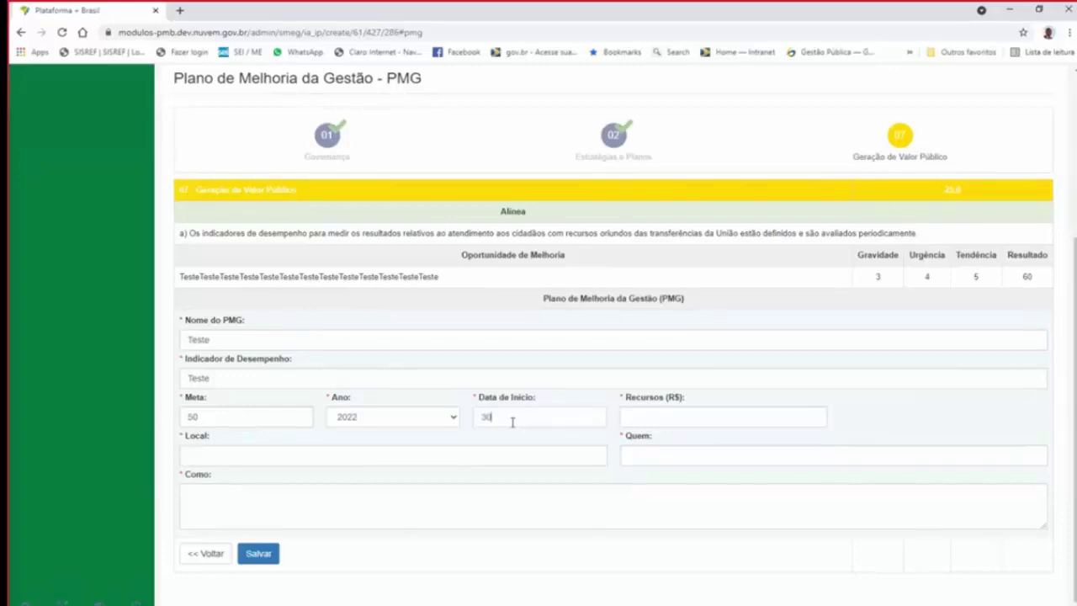
pyautogui.click(512, 423)
pyautogui.write('30/09/2021')
# - Enter "Teste" for Local, Quem and Como, save Geração de Valor Público's PMG and check the life-cycle stages
pyautogui.click(221, 463)
pyautogui.write('Teste')
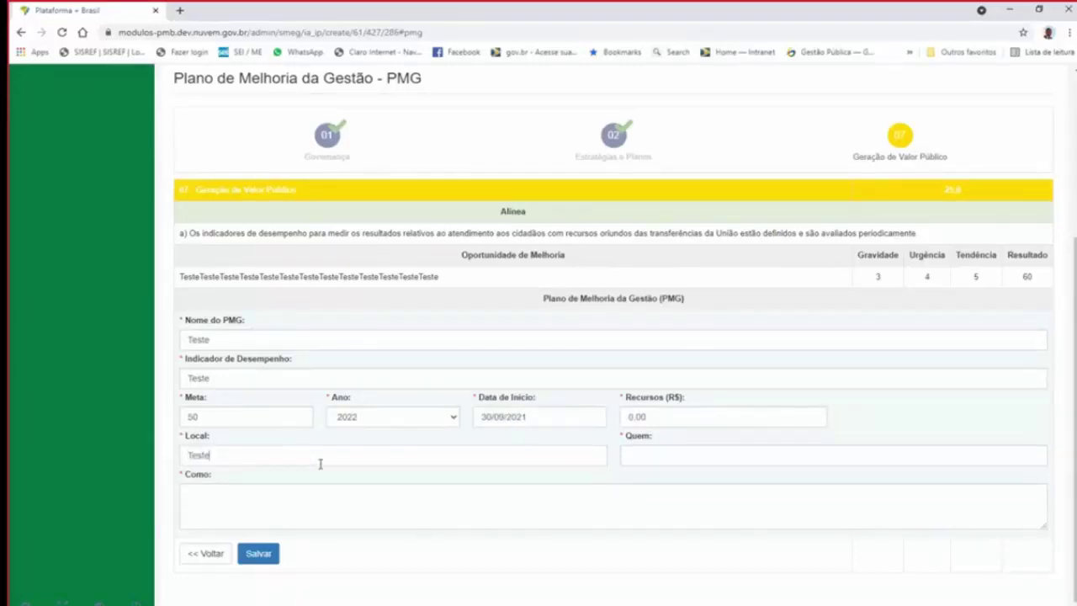
pyautogui.click(693, 457)
pyautogui.write('TesteTeste')
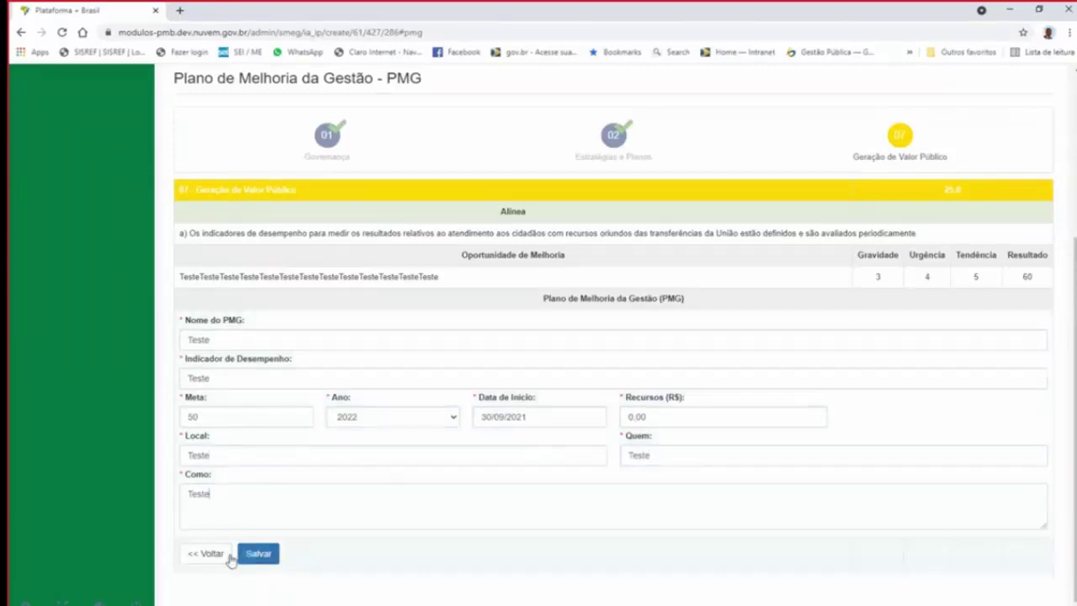
pyautogui.click(259, 553)
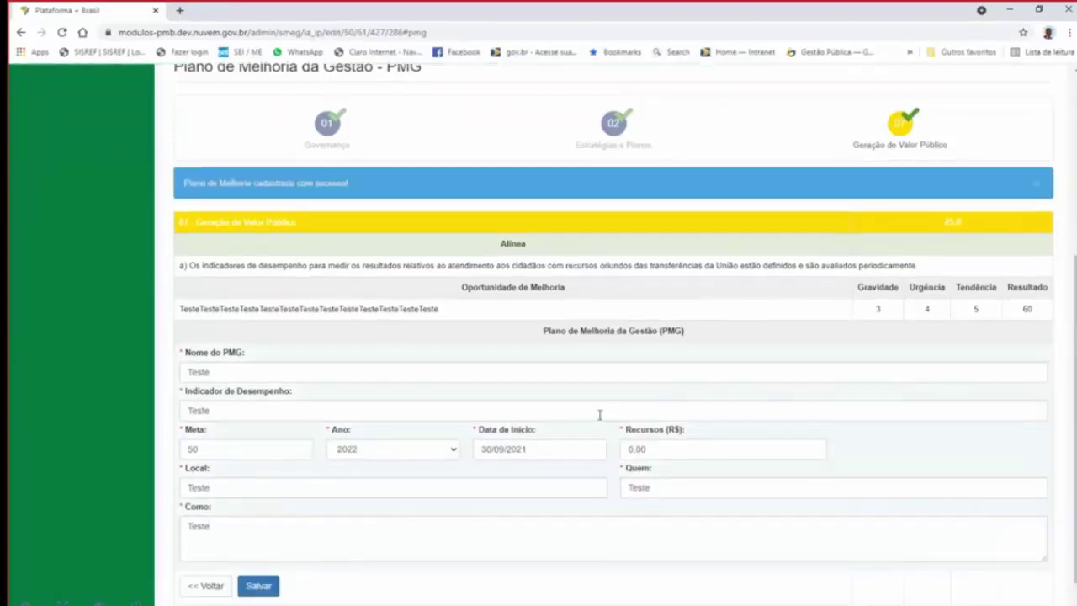
pyautogui.scroll(2, 581, 447)
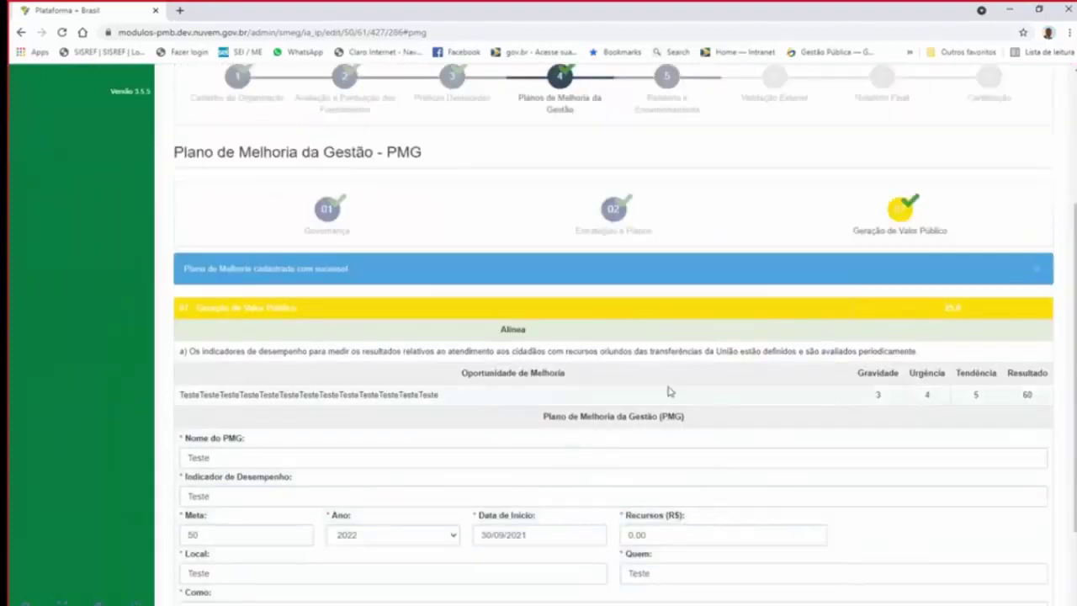
pyautogui.scroll(3, 722, 486)
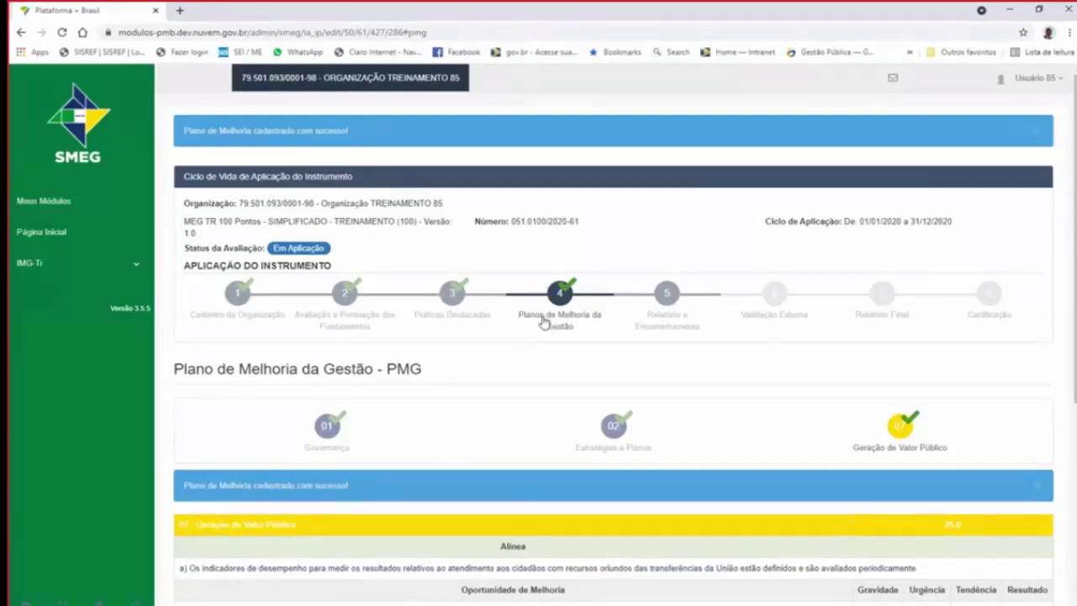
# - Open the Relatório e Encaminhamento stage of the instrument's application life cycle
pyautogui.scroll(-1, 549, 324)
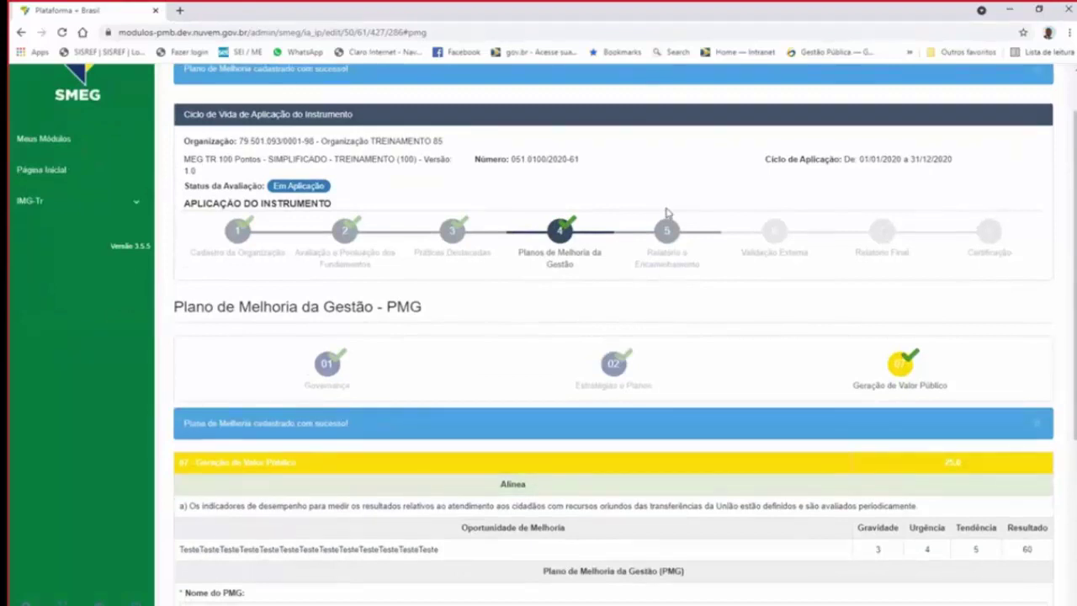
pyautogui.click(666, 238)
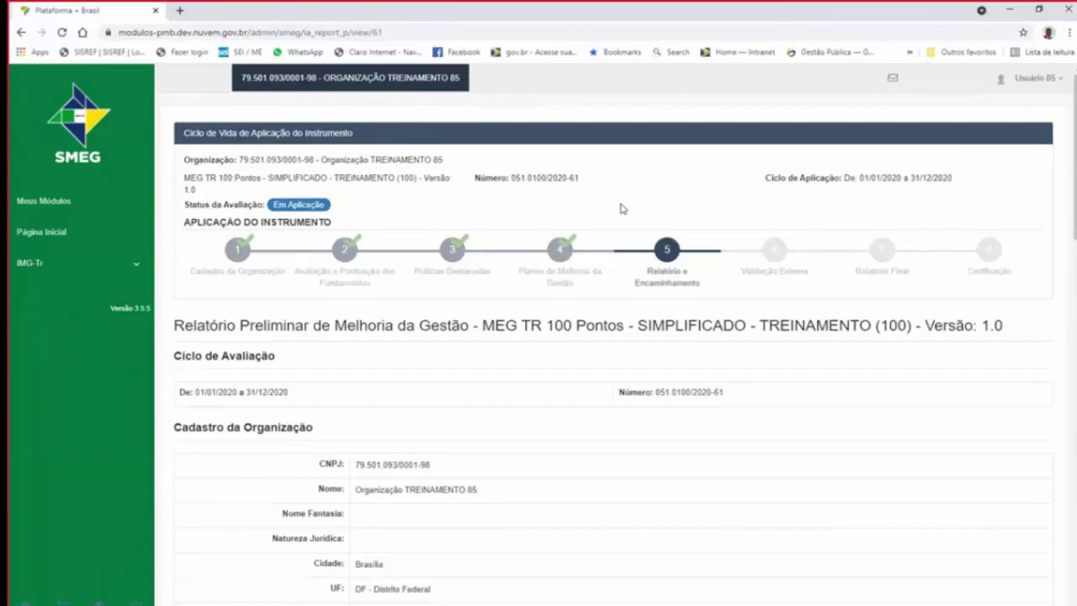
pyautogui.scroll(-1, 636, 424)
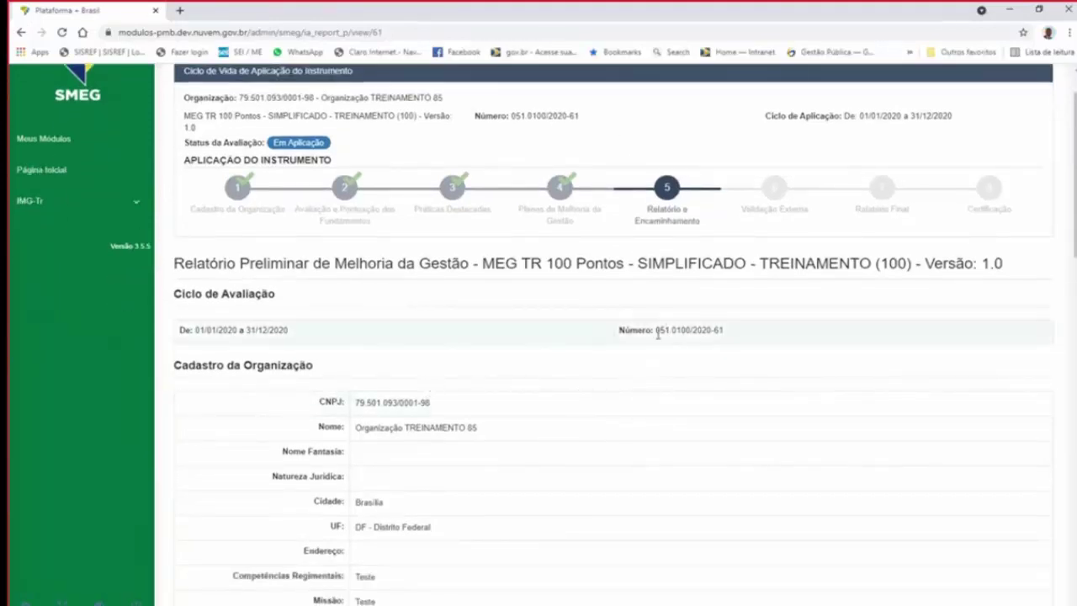
# - Examine the preliminary report's Cadastro da Organização, Comitê de Governança e Gestão and Pontuação Geral - Preliminar sections
pyautogui.scroll(-1, 372, 422)
pyautogui.scroll(-1, 396, 387)
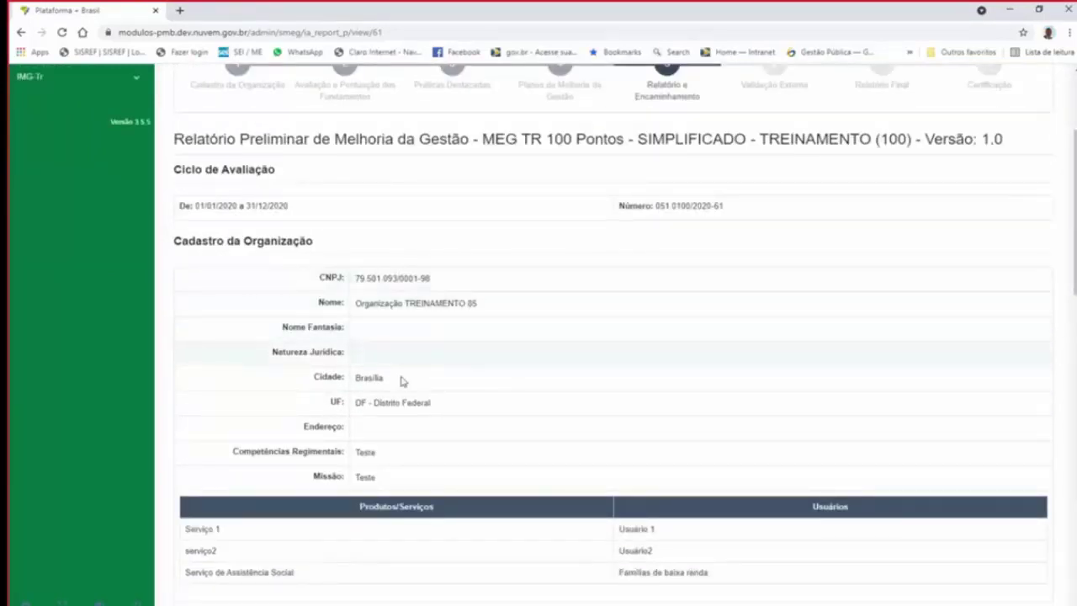
pyautogui.scroll(-4, 404, 379)
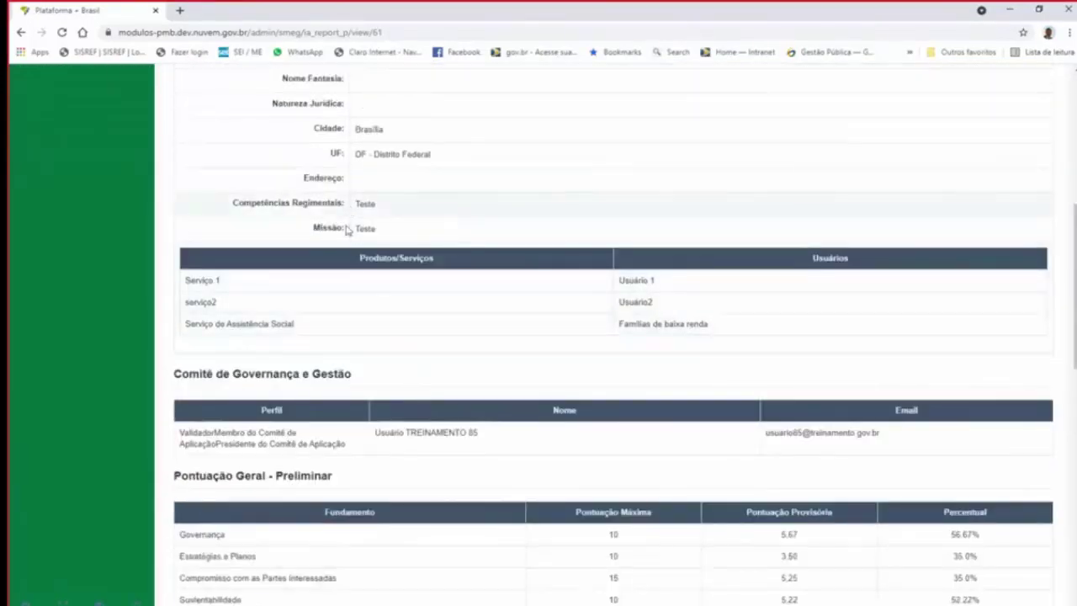
pyautogui.scroll(1, 364, 232)
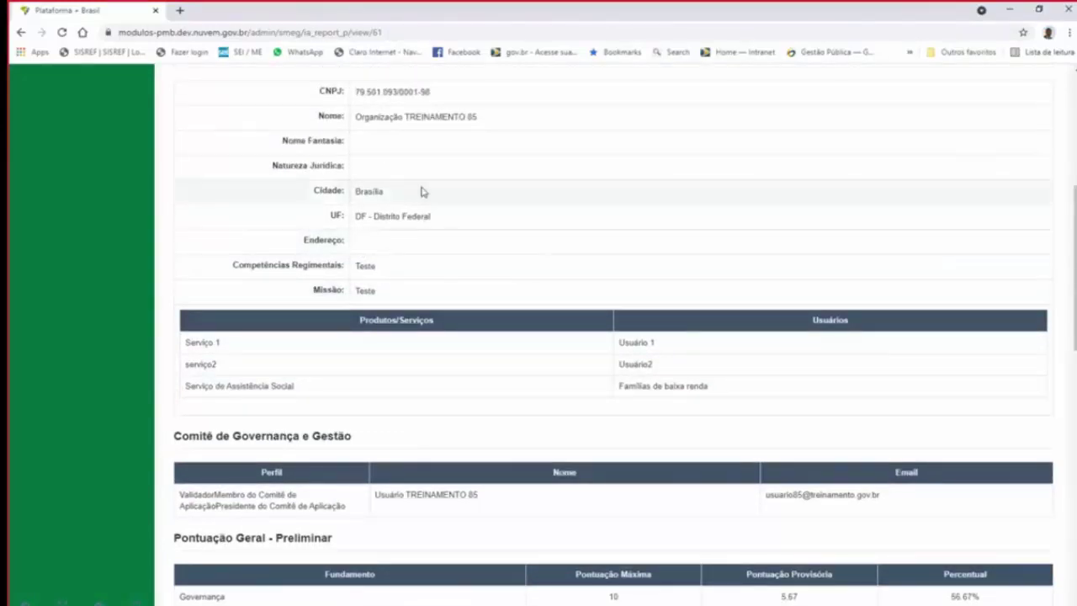
pyautogui.scroll(2, 423, 190)
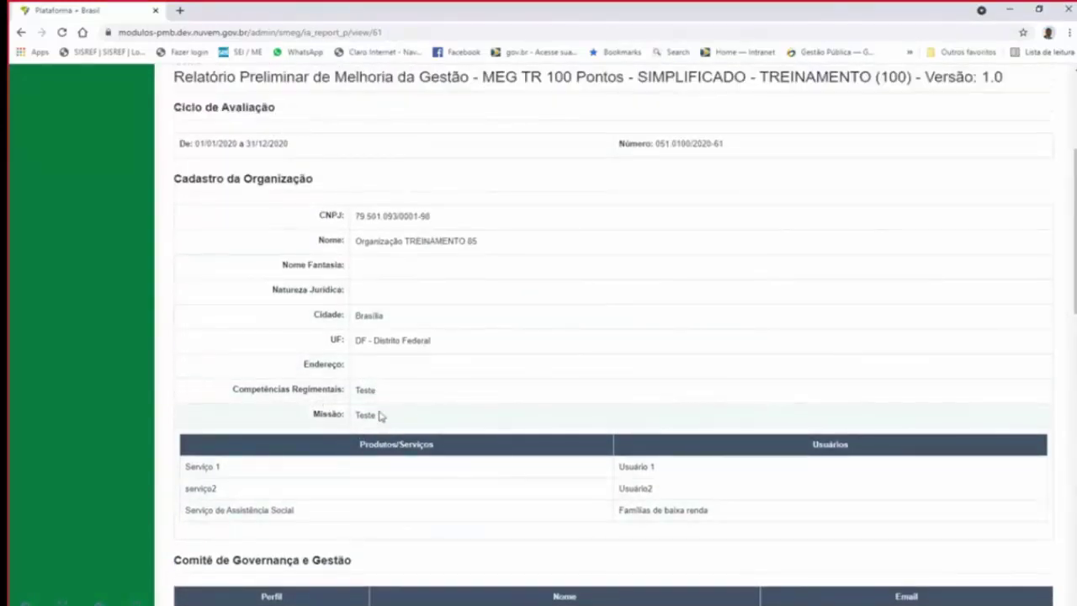
pyautogui.scroll(-1, 438, 405)
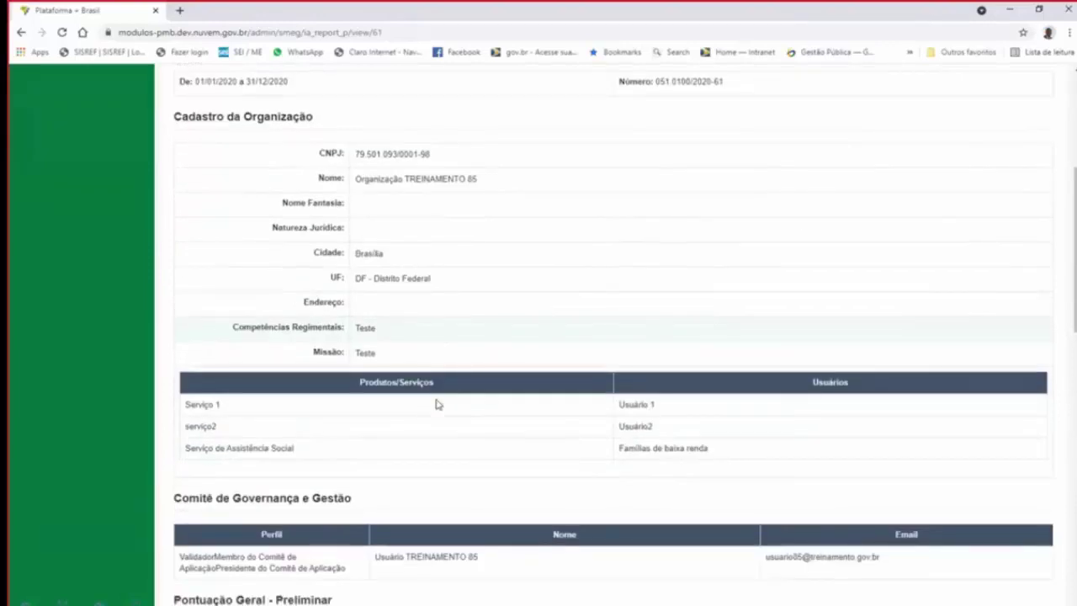
pyautogui.scroll(-1, 376, 412)
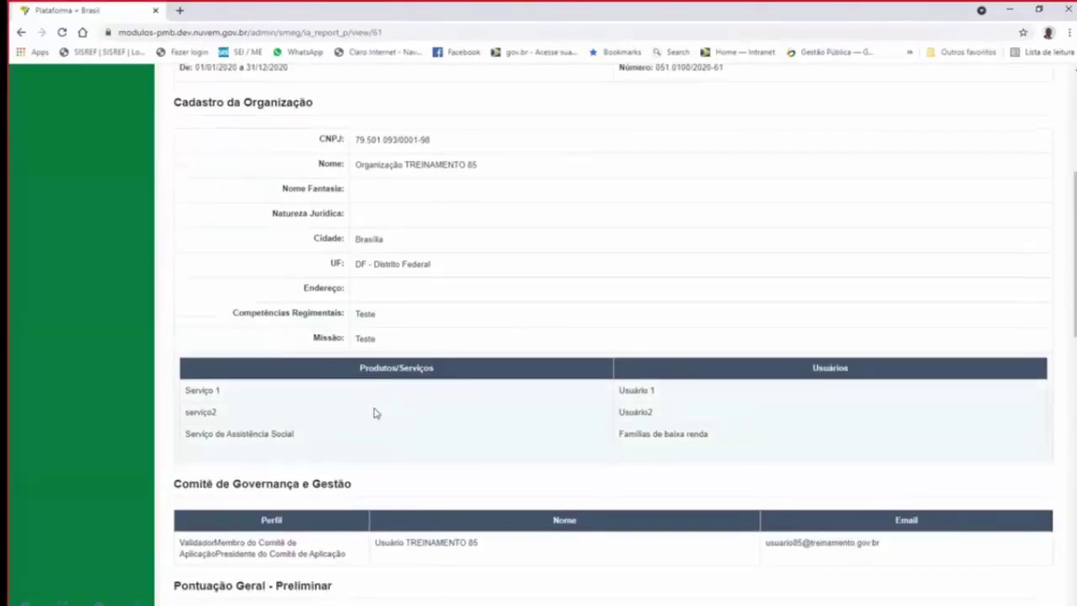
pyautogui.scroll(-2, 681, 370)
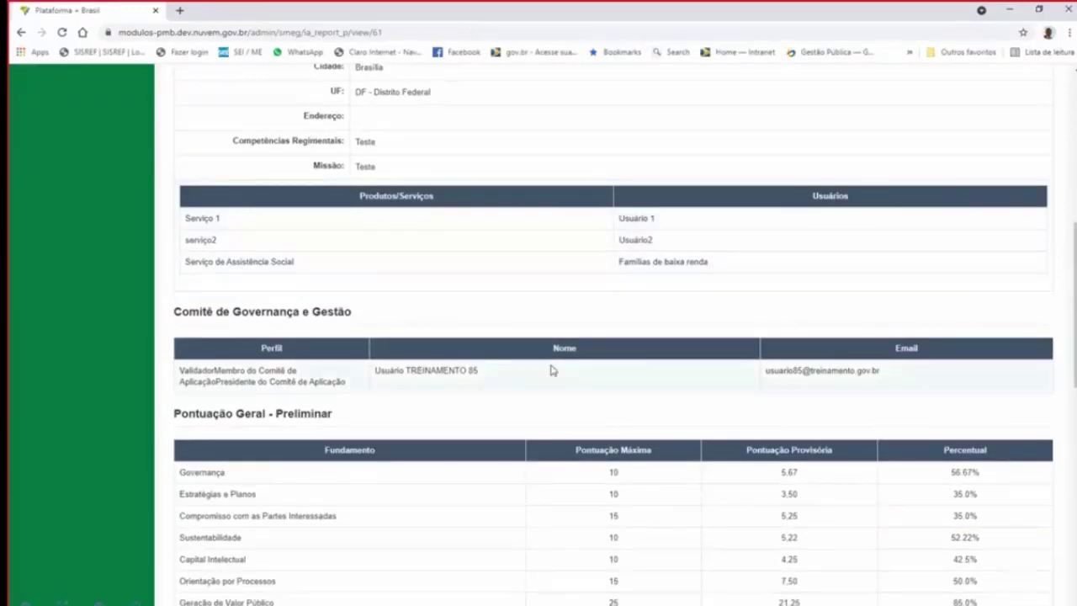
pyautogui.scroll(-2, 551, 367)
pyautogui.scroll(-2, 589, 351)
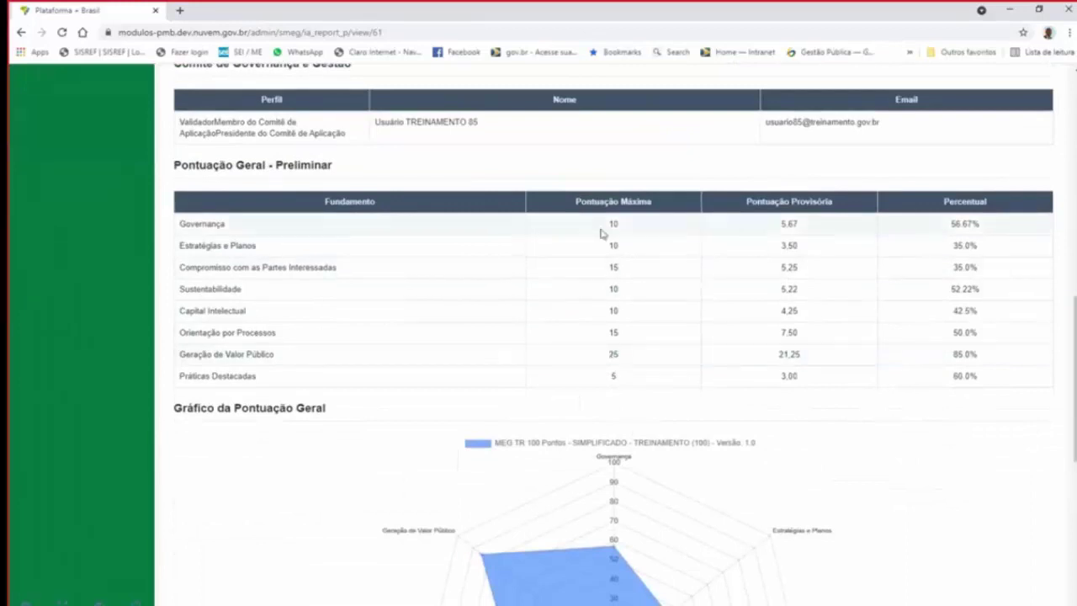